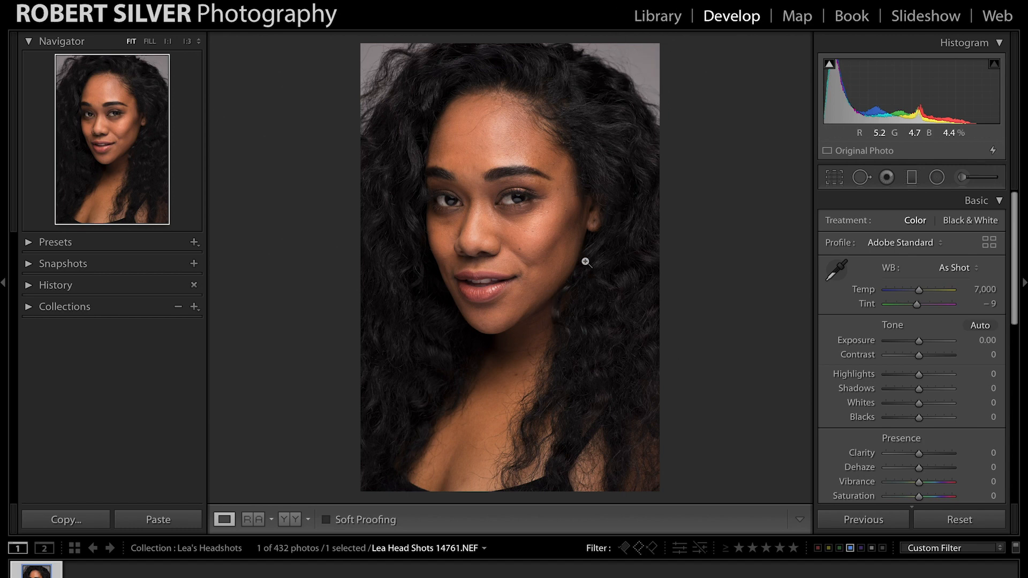
# Set a neutral white balance by sampling the grey background beside the hair in the photo's upper-right corner
pyautogui.press('i')
pyautogui.press('i')
pyautogui.click(837, 270)
pyautogui.click(636, 76)
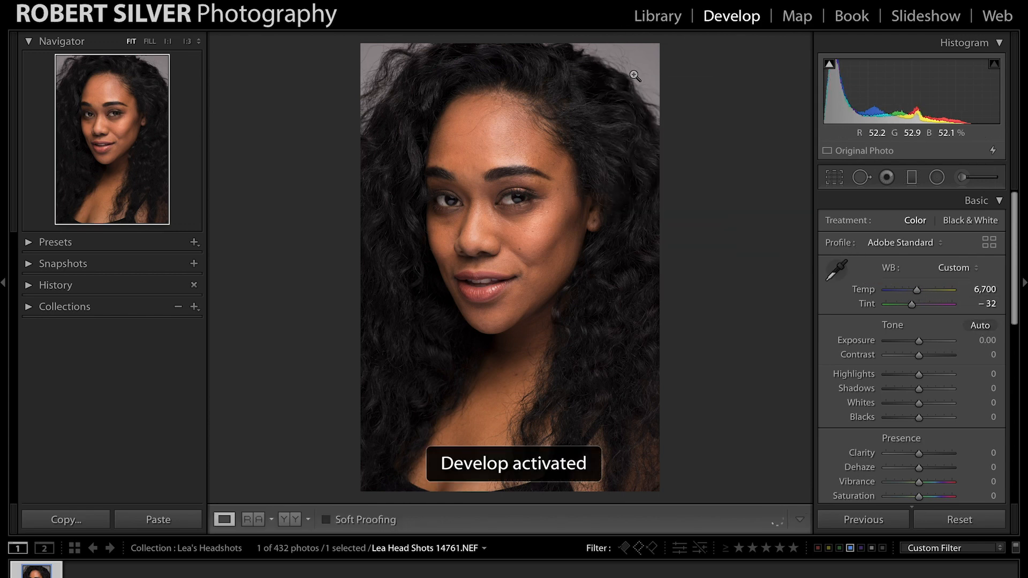
pyautogui.click(837, 271)
pyautogui.click(655, 80)
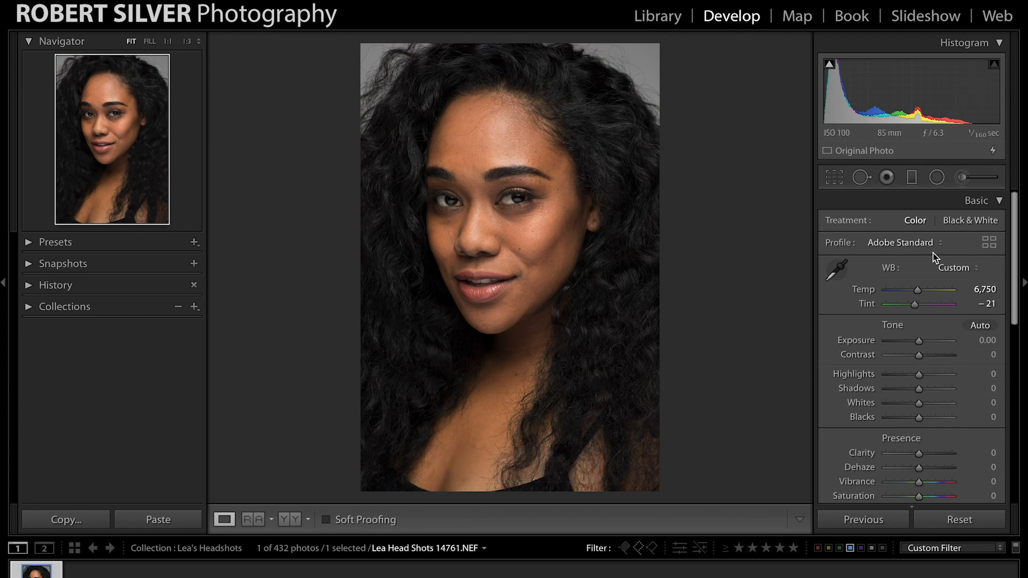
# Change the photo's profile to the Camera Matching profile Portrait
pyautogui.click(989, 244)
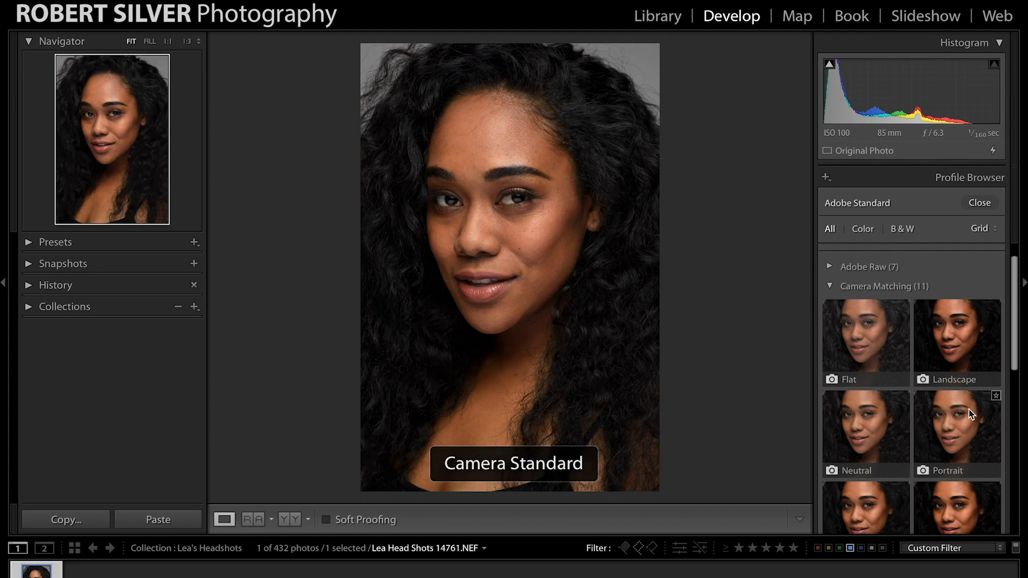
pyautogui.click(961, 426)
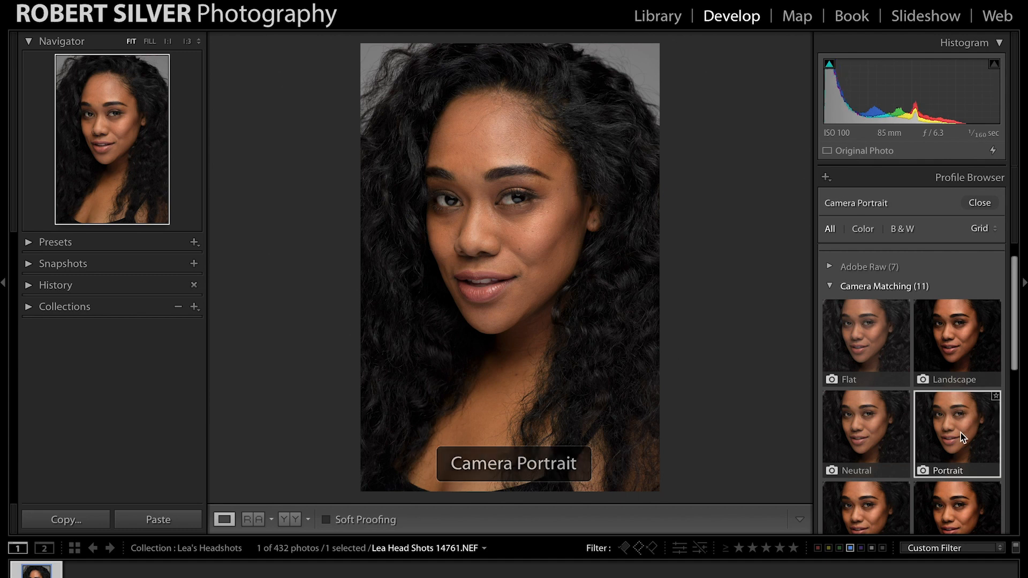
pyautogui.click(981, 203)
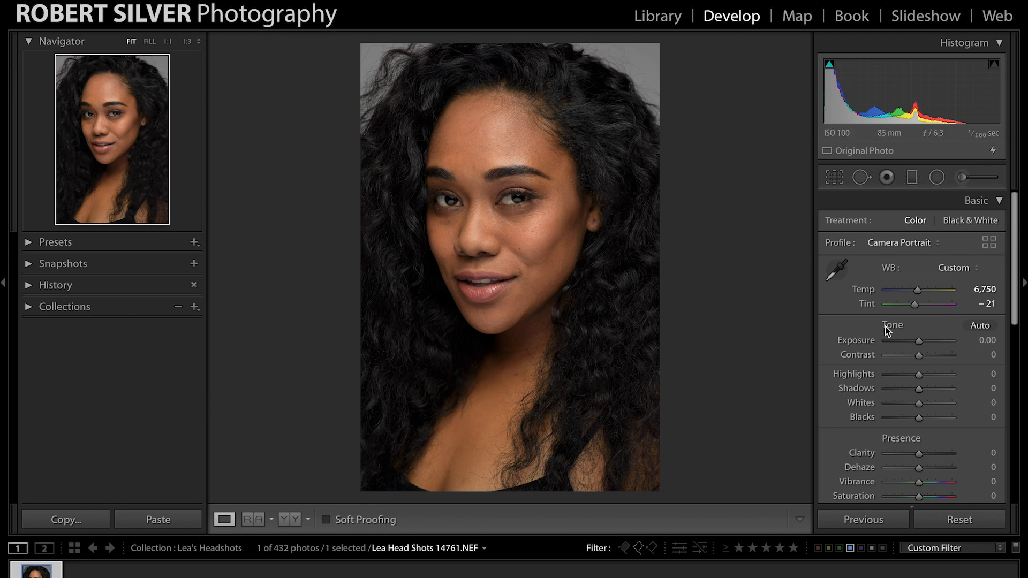
# Apply Auto tone with Shadows adjusted to +18, and compare the portrait with its unedited version
pyautogui.scroll(-3, 1017, 316)
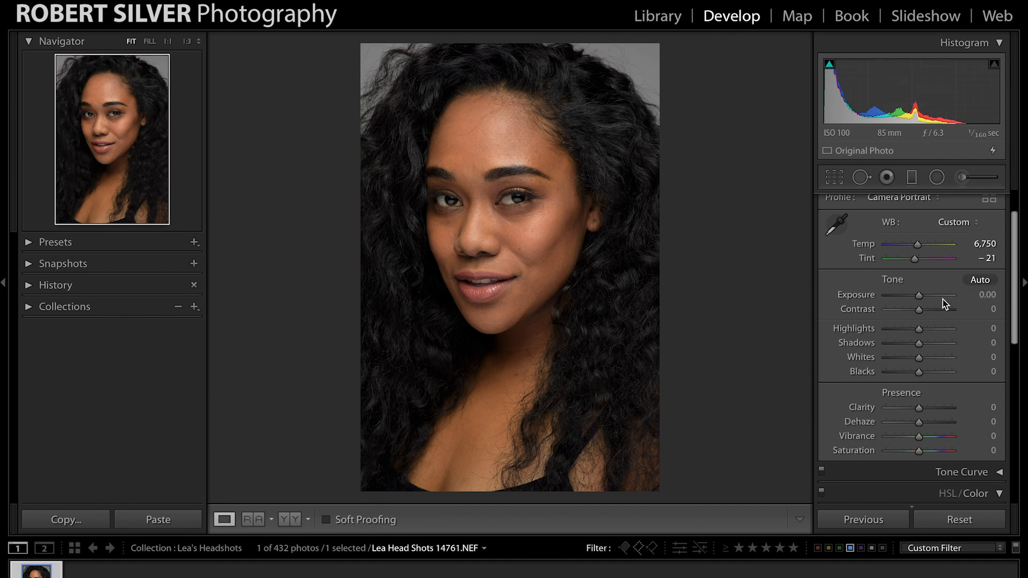
pyautogui.click(980, 280)
pyautogui.moveTo(934, 344); pyautogui.dragTo(926, 345)
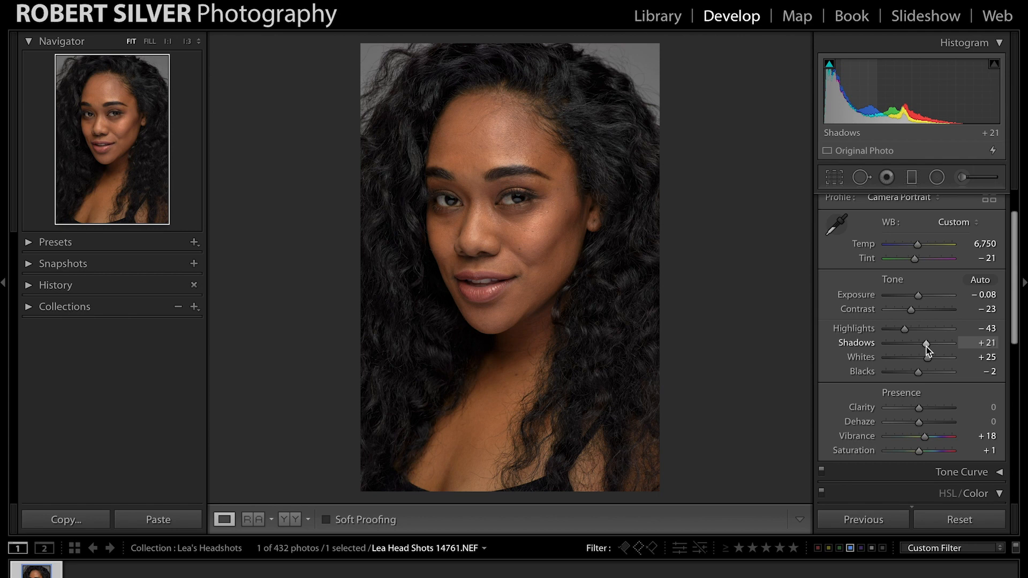
pyautogui.moveTo(925, 346)
pyautogui.mouseDown()
pyautogui.moveTo(917, 355)
pyautogui.moveTo(927, 346)
pyautogui.mouseUp()
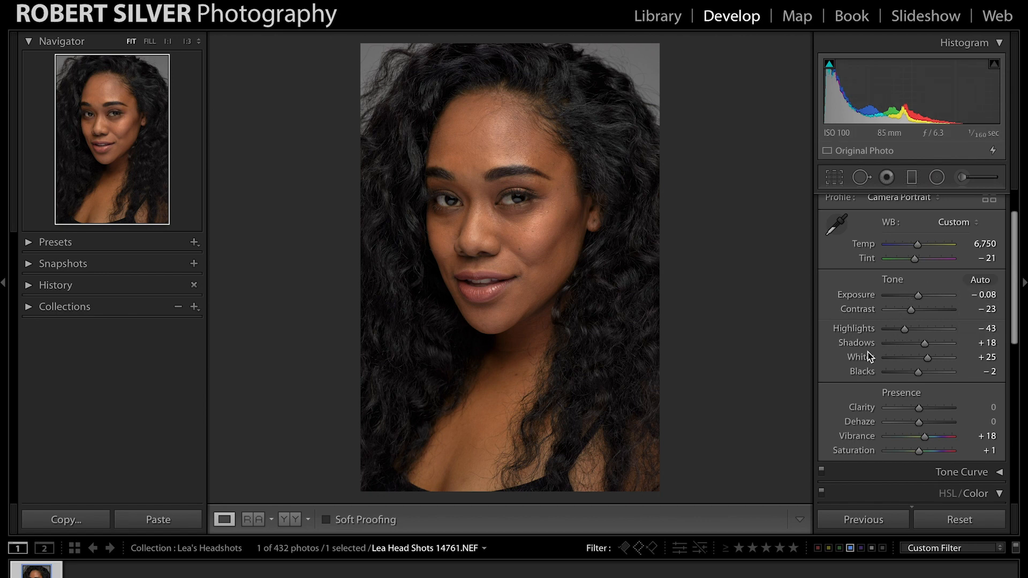
pyautogui.press('\\')
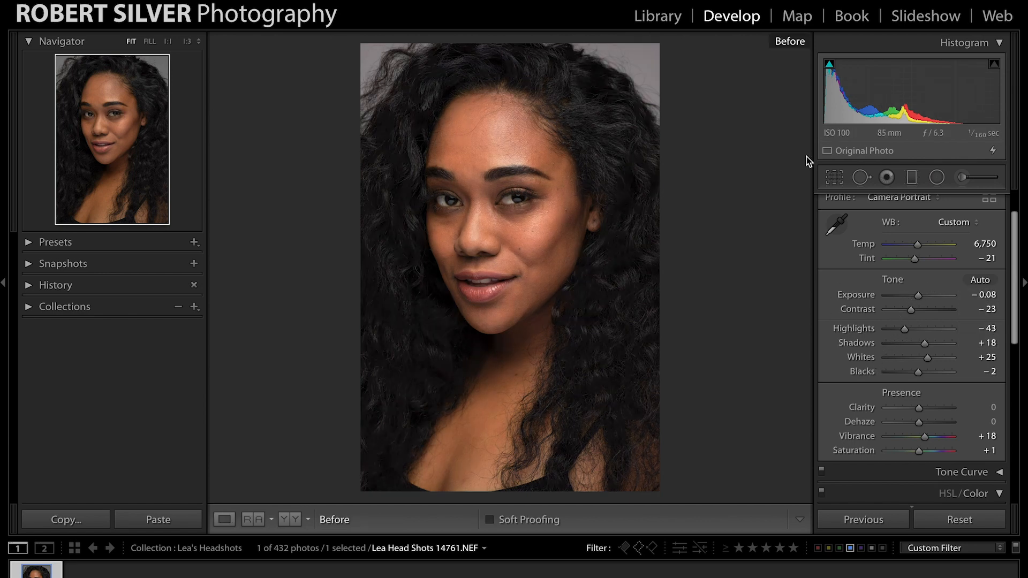
pyautogui.press('\\')
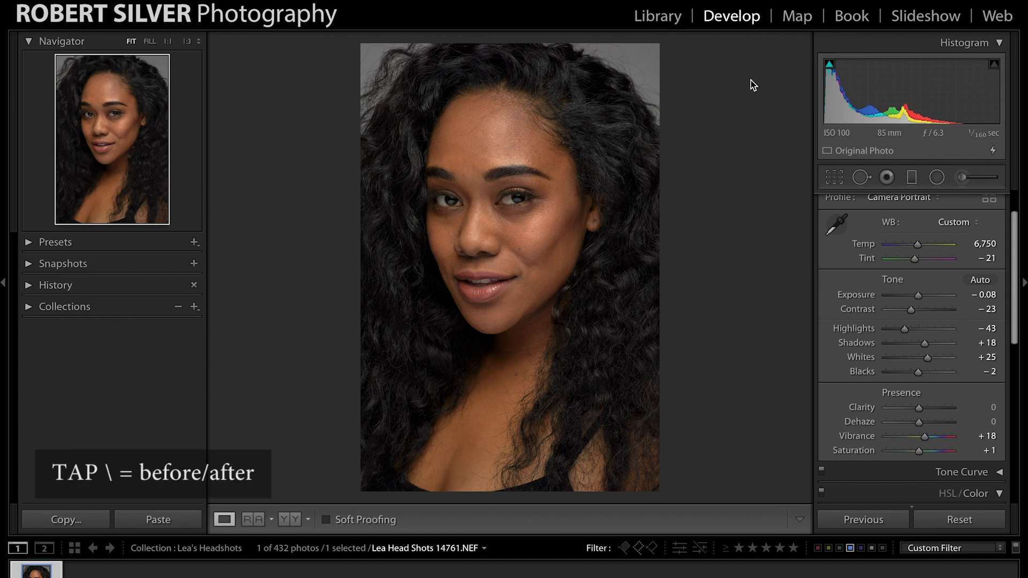
pyautogui.press('\\')
pyautogui.press('\\')
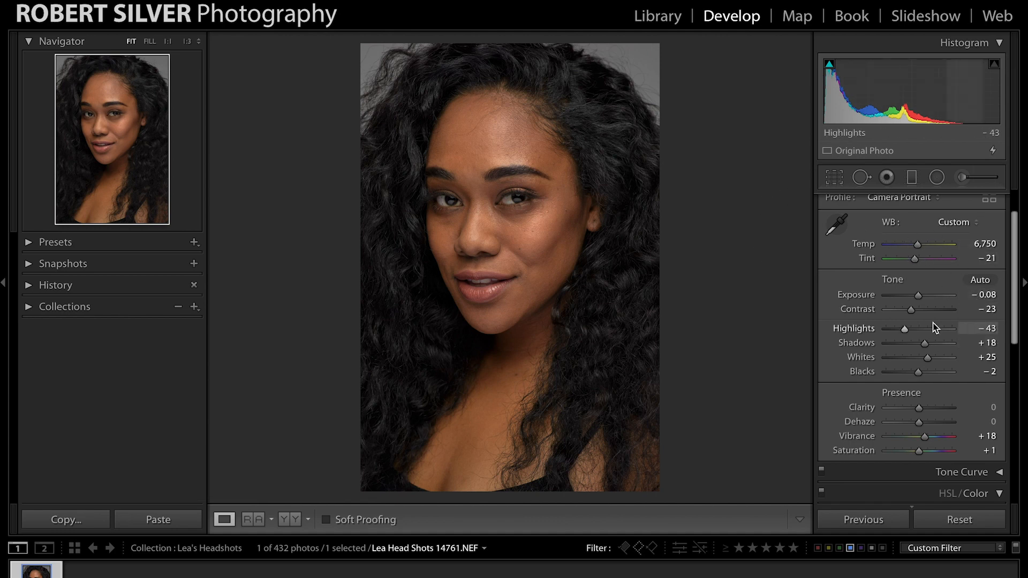
# Refine the tone with Highlights at −47, Exposure at +0.22, Whites at +22 and Blacks at −8
pyautogui.moveTo(907, 332); pyautogui.dragTo(906, 333)
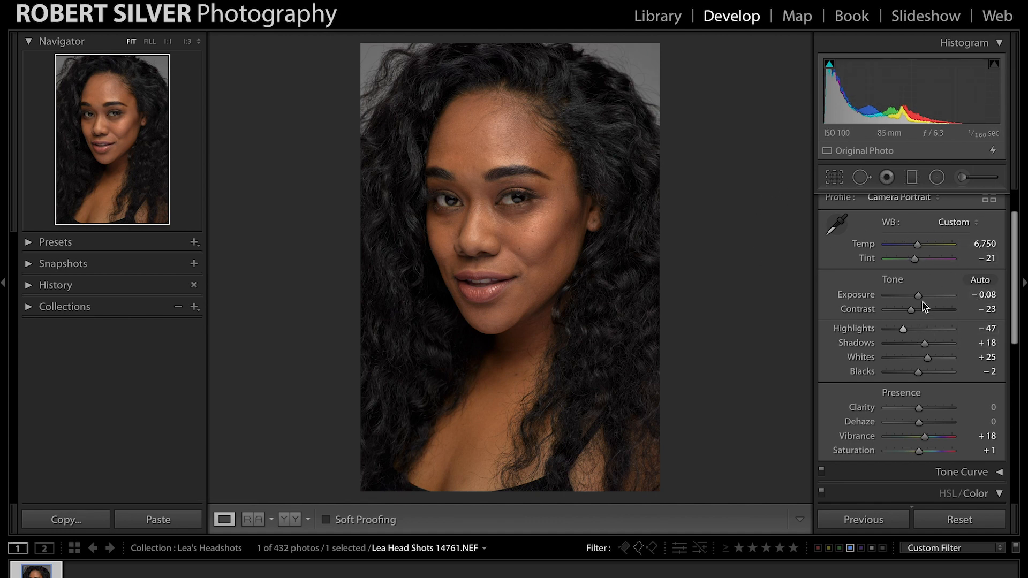
pyautogui.click(980, 295)
pyautogui.press('Up')
pyautogui.press('Up')
pyautogui.press('Up')
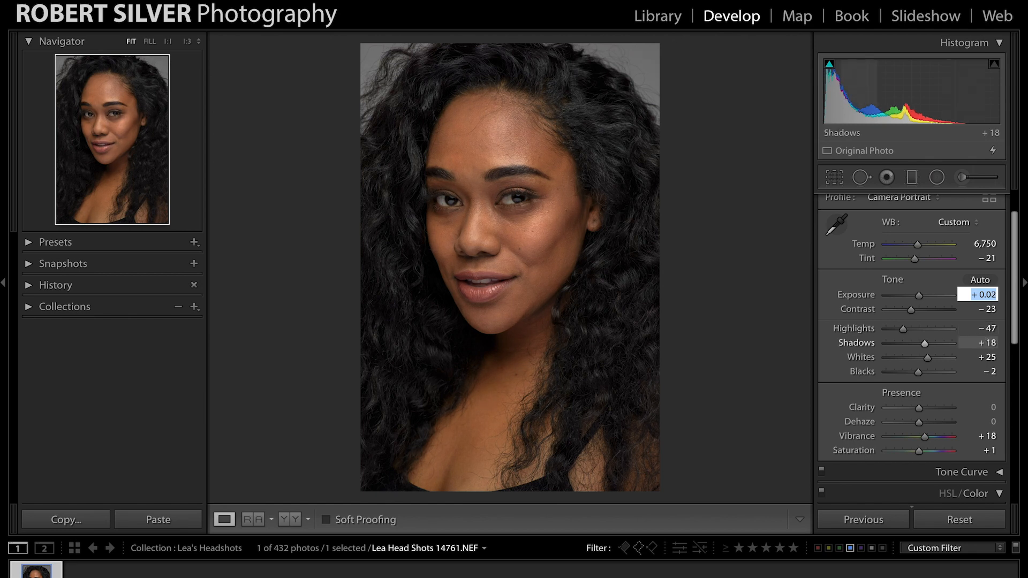
pyautogui.press('Return')
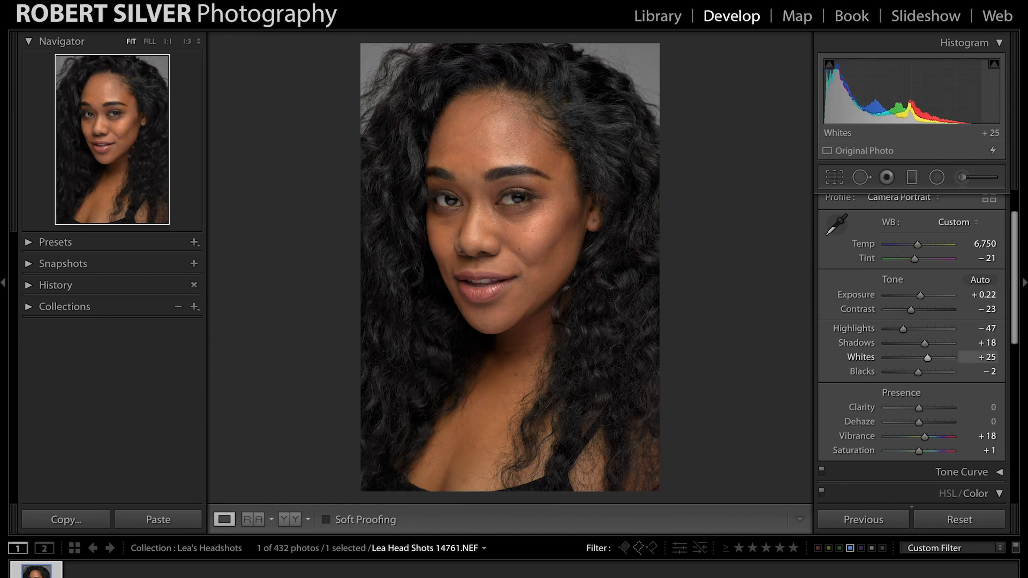
pyautogui.moveTo(928, 357); pyautogui.dragTo(917, 372)
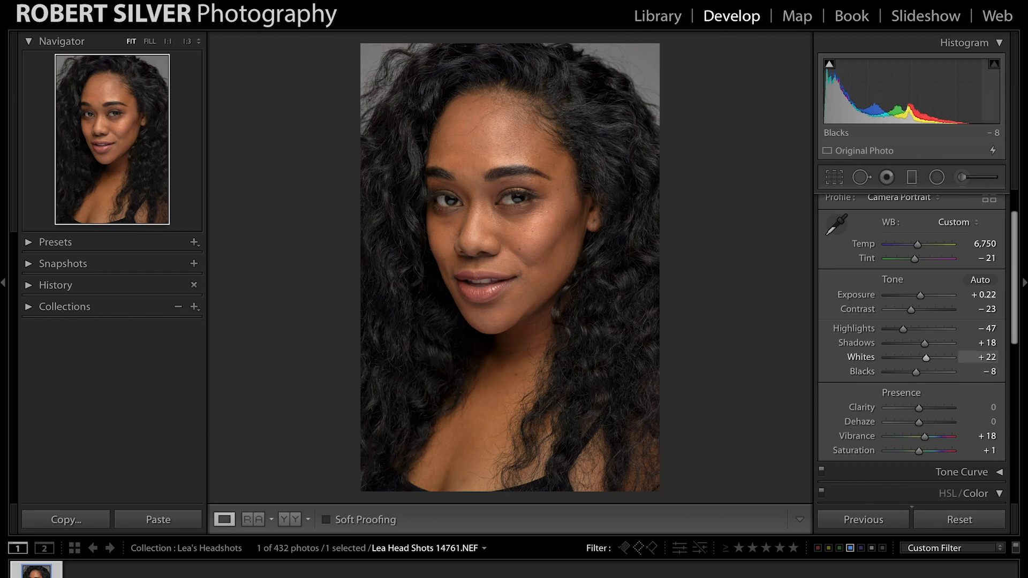
# Set the presence values to Vibrance +25, Saturation +5 and Clarity +5
pyautogui.scroll(-3, 918, 348)
pyautogui.click(985, 386)
pyautogui.write('25')
pyautogui.press('Tab')
pyautogui.write('5')
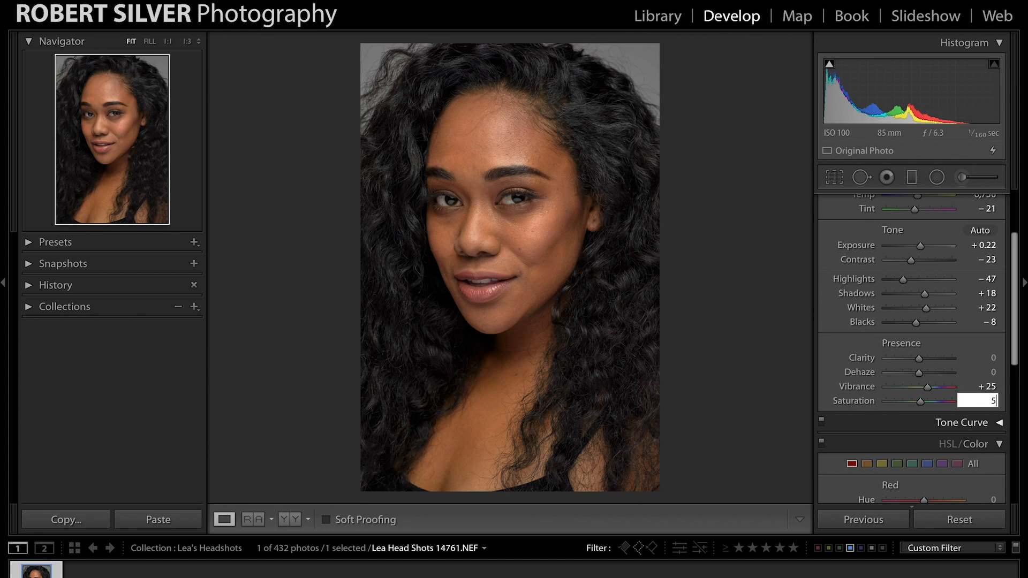
pyautogui.press('Return')
pyautogui.click(986, 358)
pyautogui.write('5')
pyautogui.press('Return')
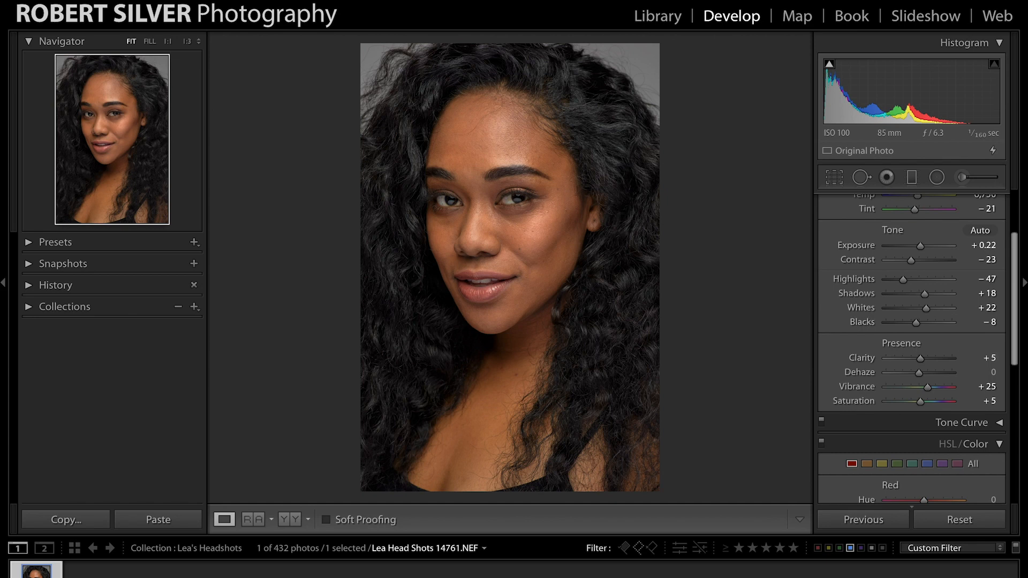
# Try a strong Clarity of +65 on the portrait and restore it to +5
pyautogui.moveTo(921, 358); pyautogui.dragTo(941, 358)
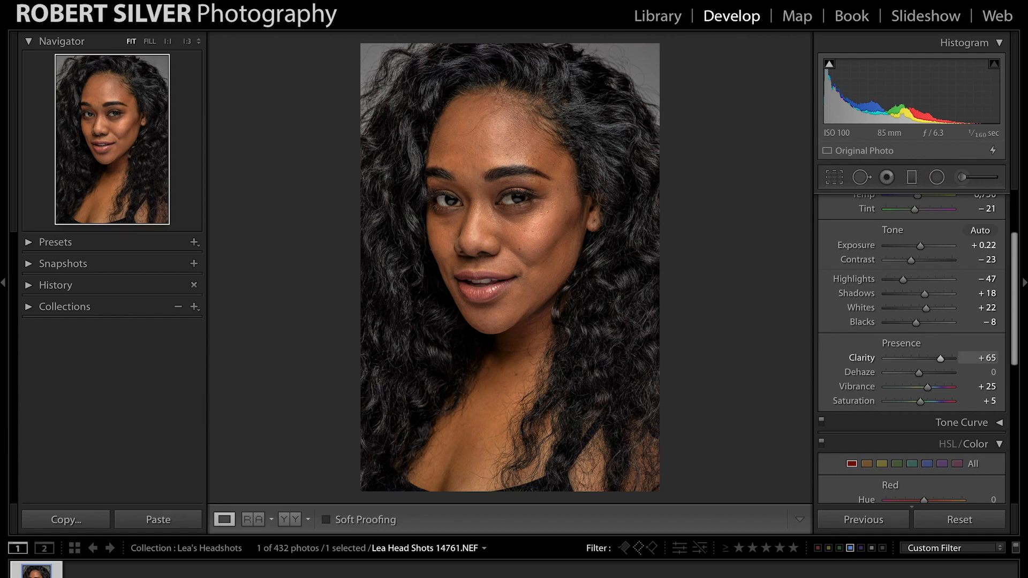
pyautogui.moveTo(938, 359); pyautogui.dragTo(920, 359)
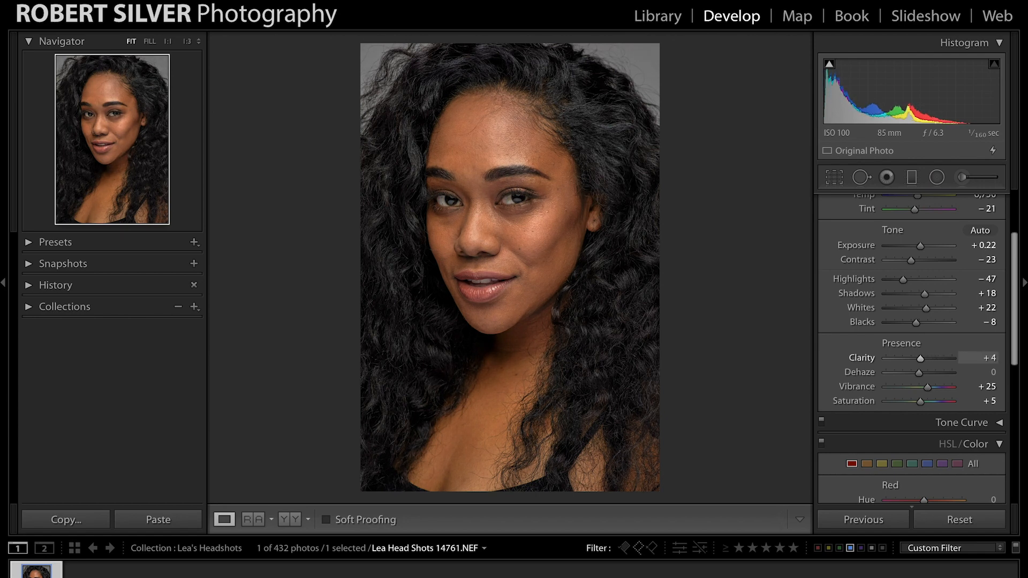
pyautogui.click(978, 358)
pyautogui.write('5')
pyautogui.press('Return')
# Apply the Medium Contrast point curve to the photo's tone curve
pyautogui.scroll(-3, 912, 348)
pyautogui.scroll(5, 912, 348)
pyautogui.scroll(1, 912, 348)
pyautogui.scroll(-4, 913, 348)
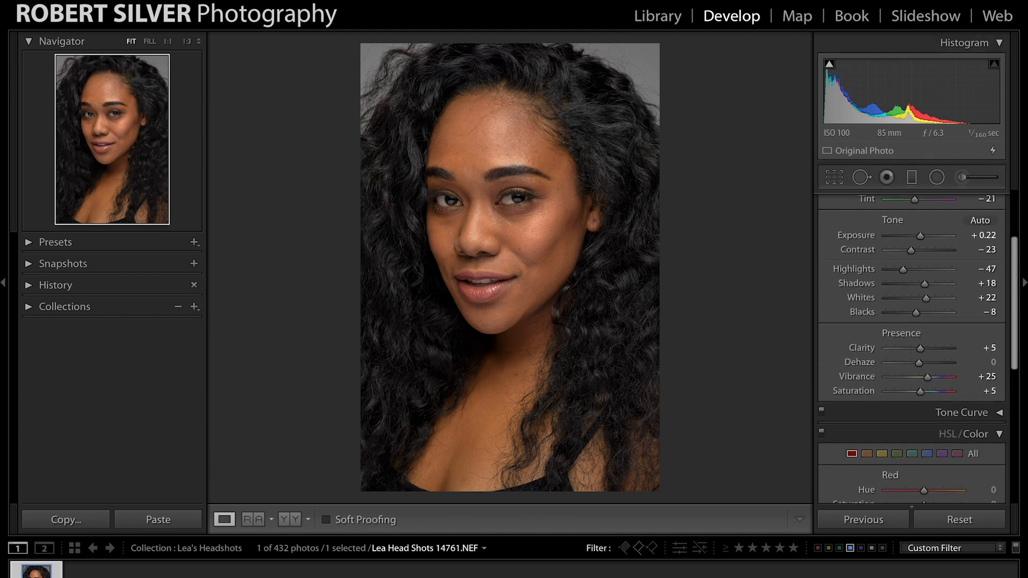
pyautogui.scroll(-2, 913, 348)
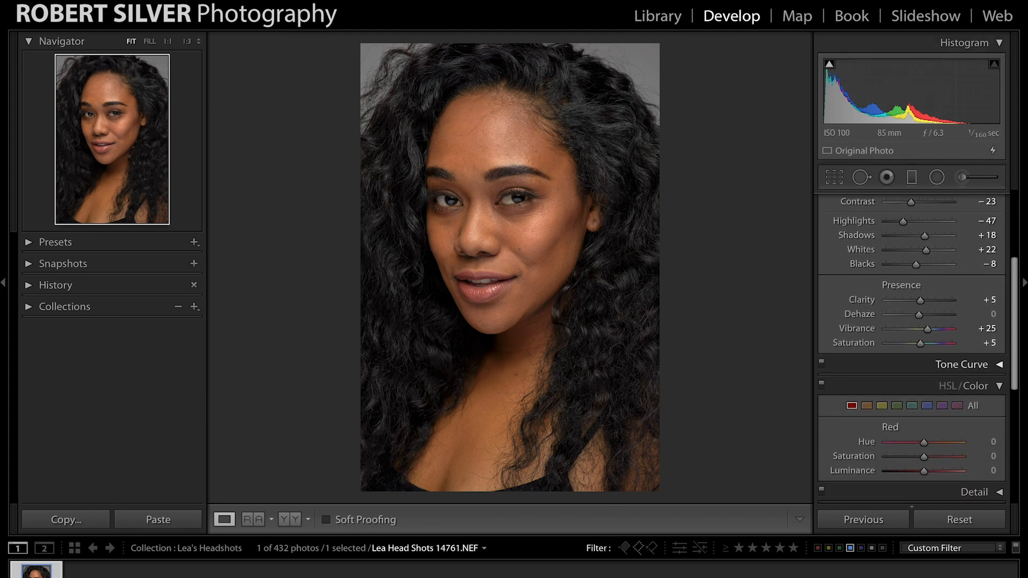
pyautogui.click(962, 365)
pyautogui.click(899, 492)
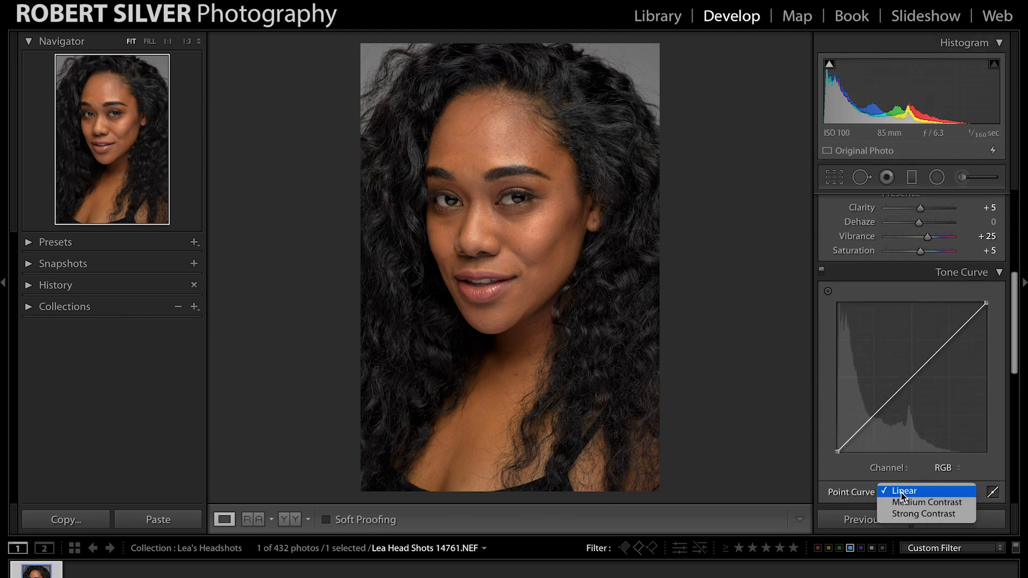
pyautogui.click(911, 504)
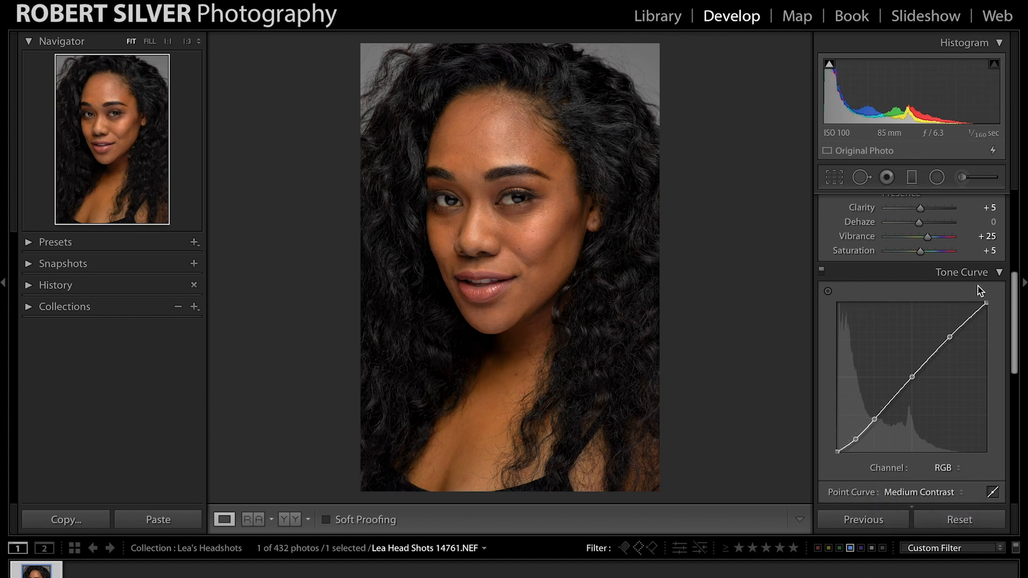
# Raise Shadows to +30 and compare the portrait before and after the edits
pyautogui.moveTo(1016, 292); pyautogui.dragTo(1016, 267)
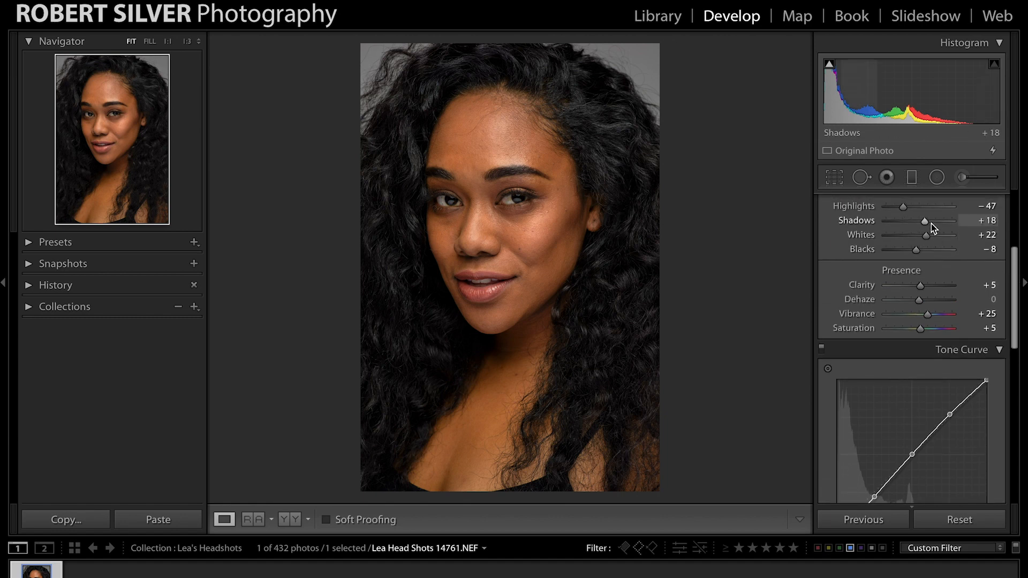
pyautogui.moveTo(930, 223); pyautogui.dragTo(934, 226)
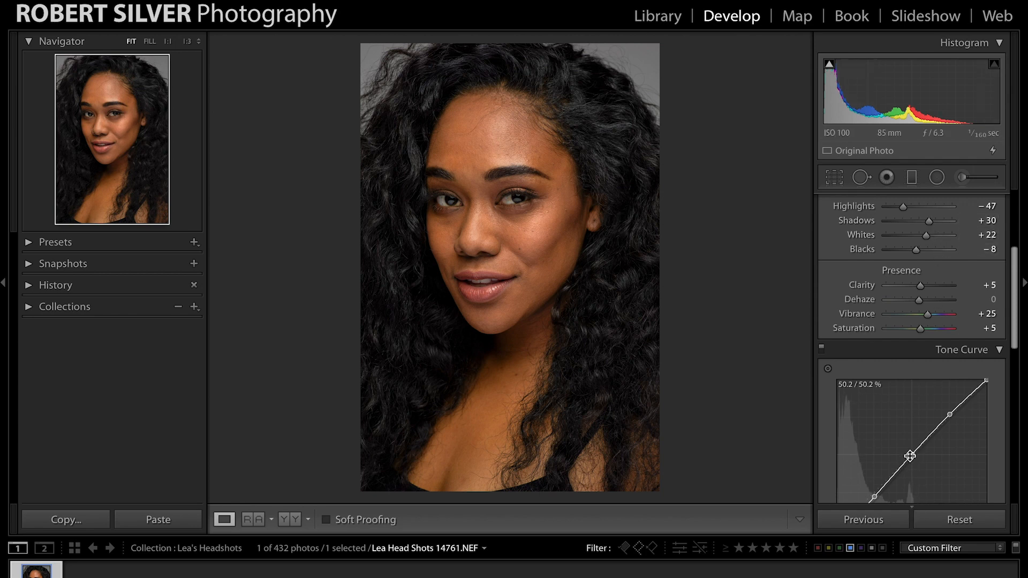
pyautogui.press('\\')
pyautogui.press('\\')
pyautogui.press('\\')
pyautogui.press('\\')
# Collapse the tone curve settings and slightly reduce the saturation of the orange color range
pyautogui.moveTo(1016, 321); pyautogui.dragTo(1016, 377)
pyautogui.scroll(4, 1015, 316)
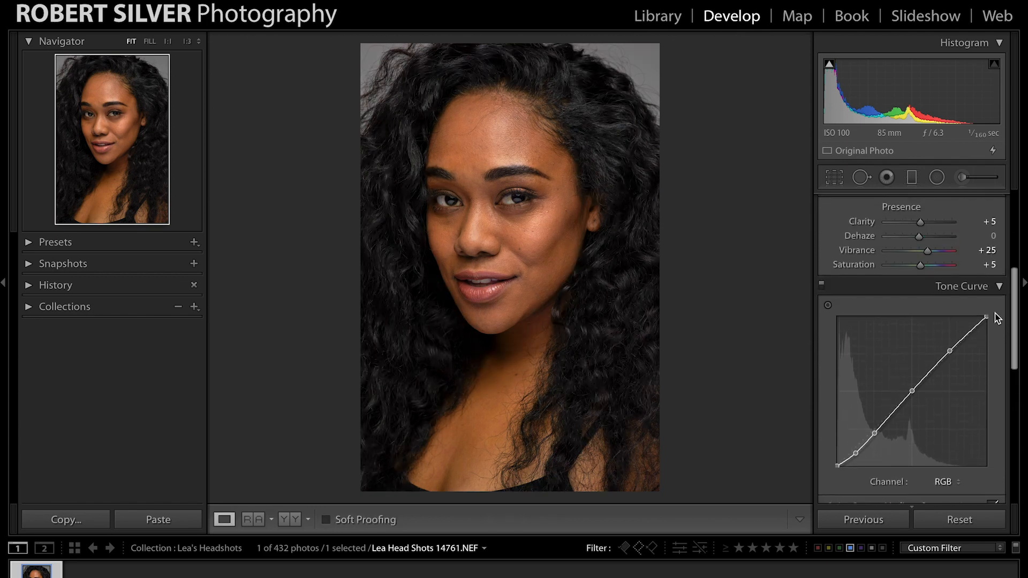
pyautogui.click(990, 287)
pyautogui.click(867, 327)
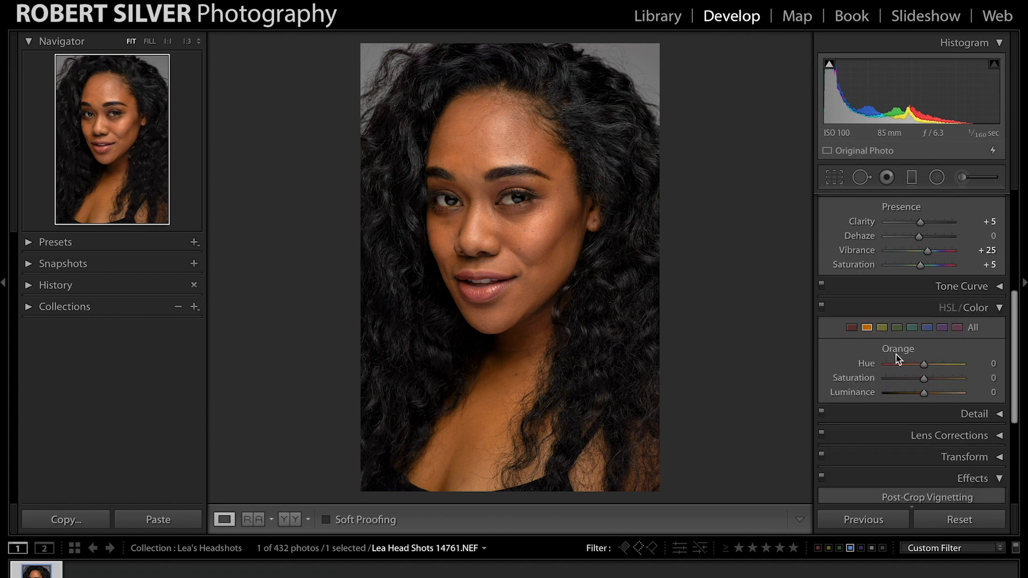
pyautogui.moveTo(925, 379); pyautogui.dragTo(922, 379)
pyautogui.click(976, 378)
pyautogui.write('-')
pyautogui.press('Return')
# Set the red color range's saturation to −5 and compare the result with the original photo
pyautogui.click(852, 327)
pyautogui.click(982, 378)
pyautogui.write('-5')
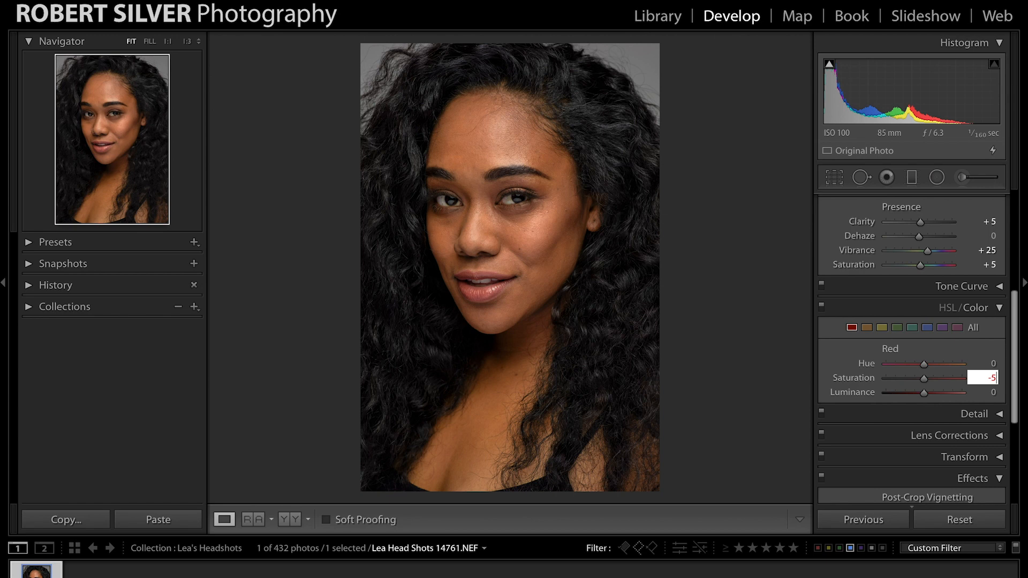
pyautogui.press('Return')
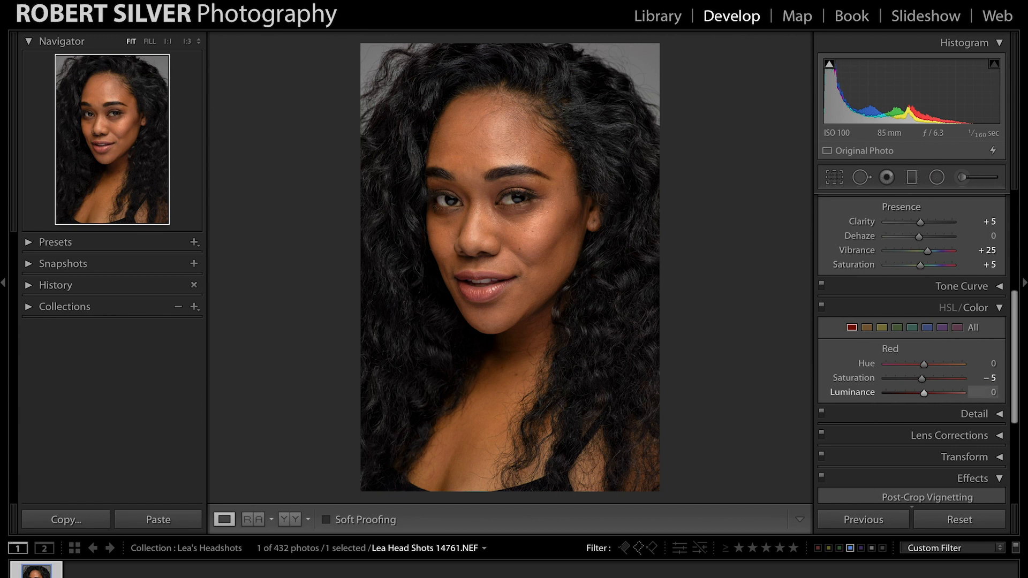
pyautogui.press('\\')
pyautogui.press('\\')
pyautogui.press('\\')
pyautogui.press('\\')
pyautogui.press('\\')
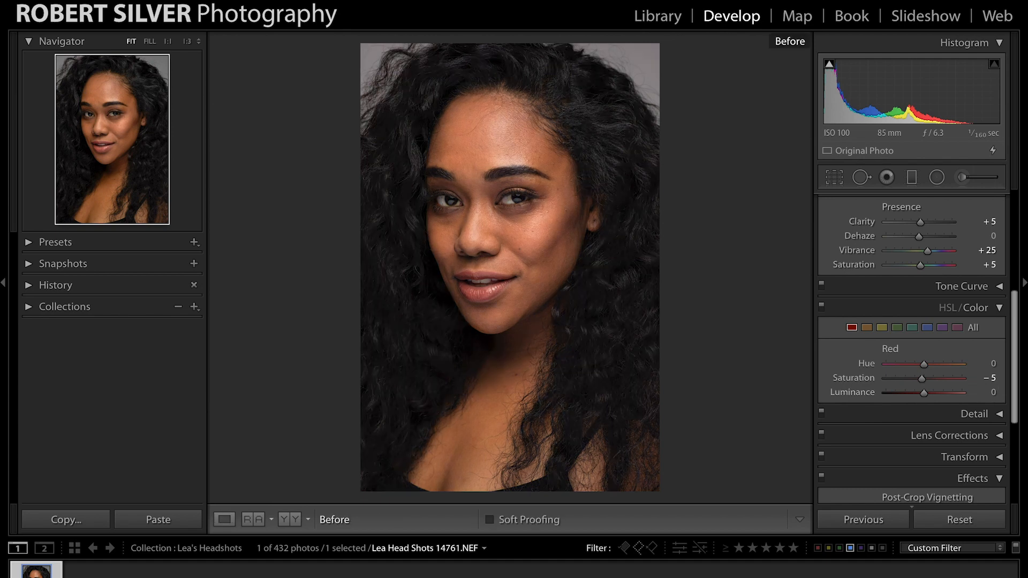
pyautogui.press('\\')
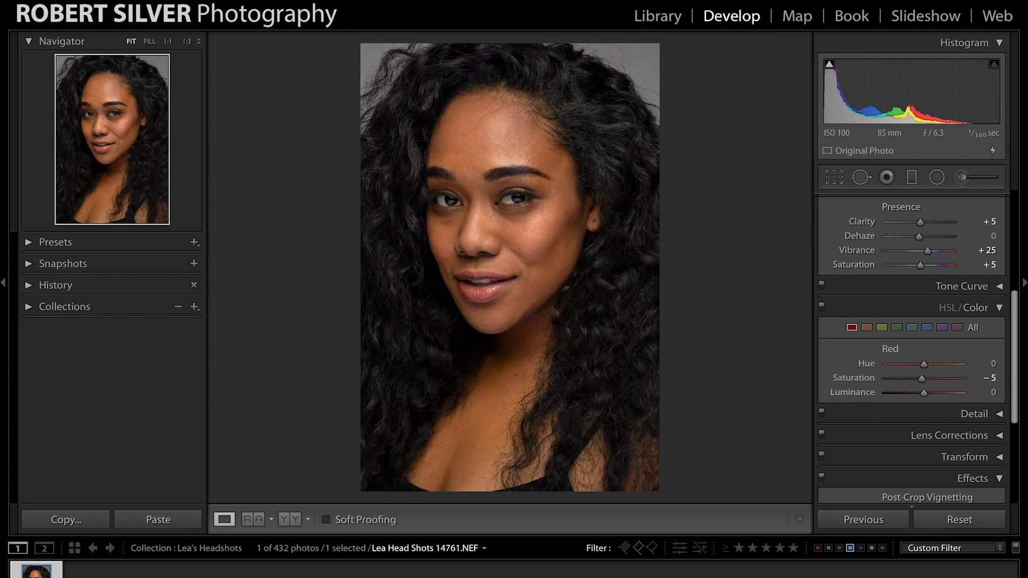
# Increase Exposure to +0.32 and check the portrait against its original state
pyautogui.scroll(5, 911, 348)
pyautogui.click(983, 247)
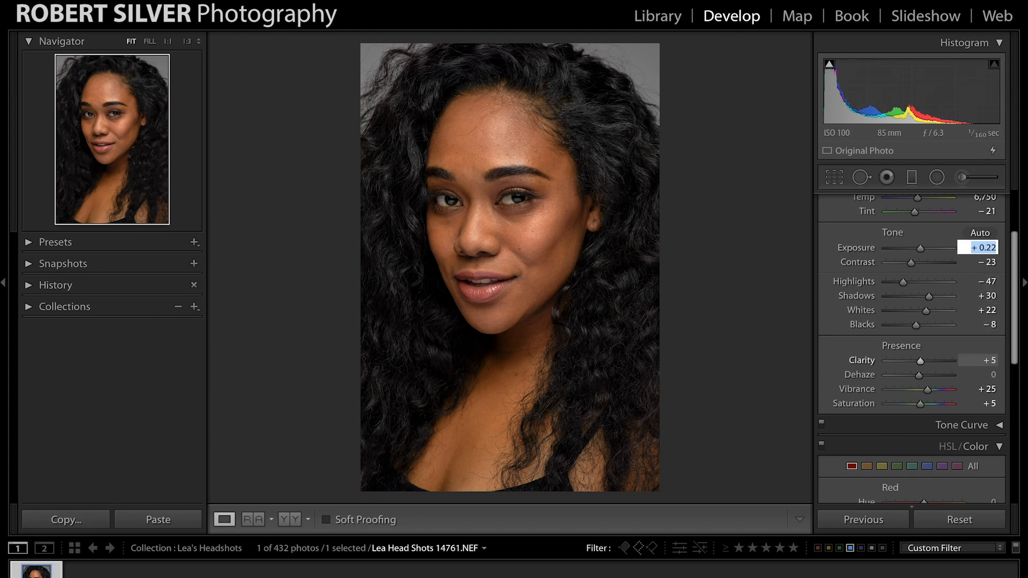
pyautogui.write('0.32')
pyautogui.press('Return')
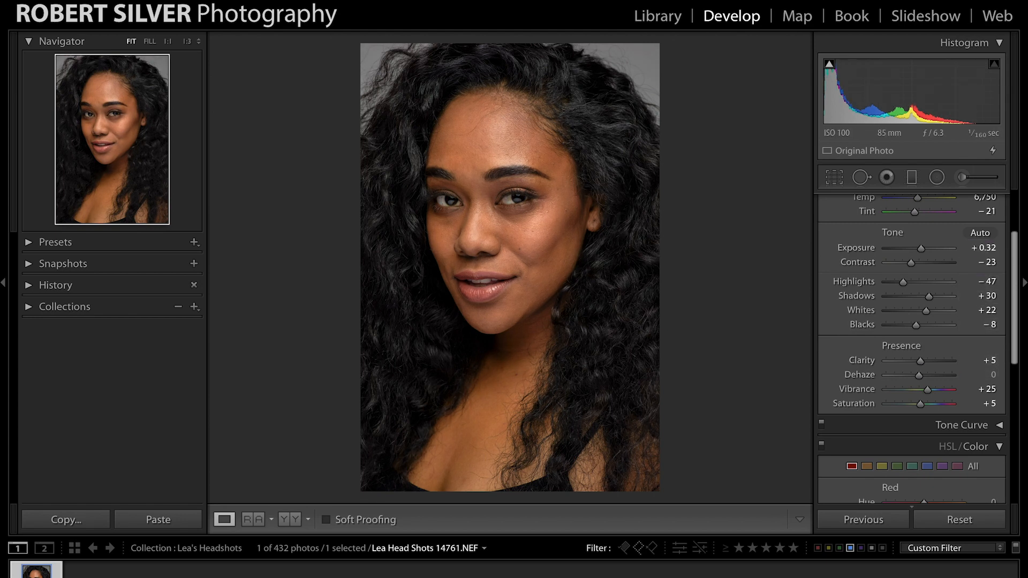
pyautogui.press('\\')
pyautogui.press('\\')
# Collapse the color adjustments, expand the detail settings and set the sharpening Amount to 70
pyautogui.scroll(-5, 912, 349)
pyautogui.click(974, 317)
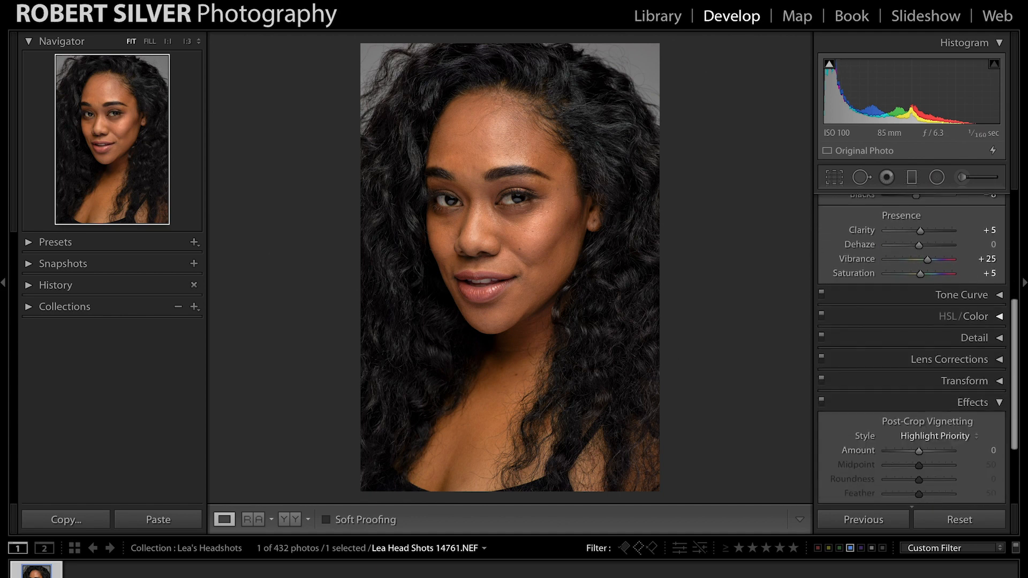
pyautogui.click(975, 340)
pyautogui.scroll(-3, 912, 348)
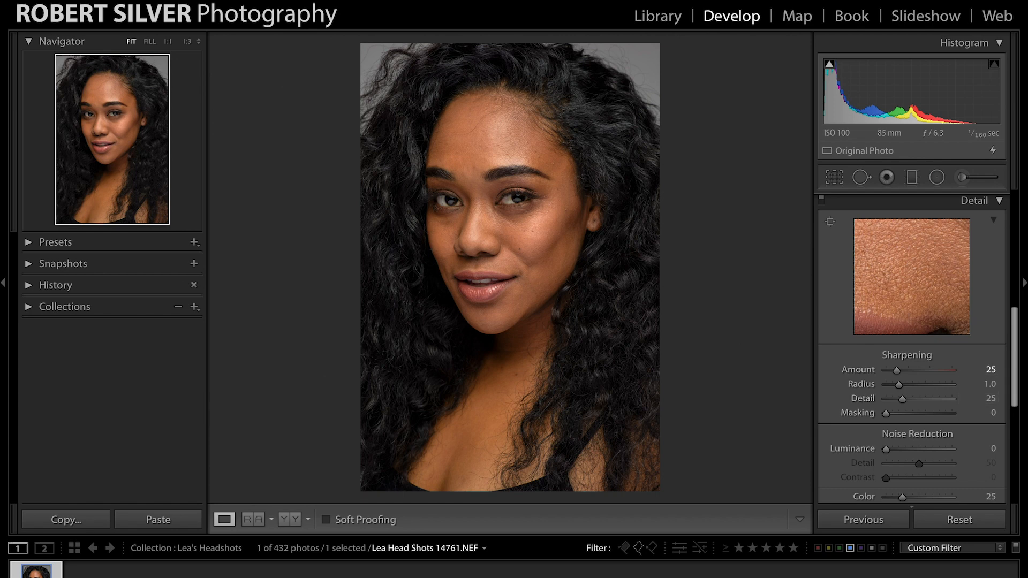
pyautogui.click(978, 370)
pyautogui.write('70')
pyautogui.press('Return')
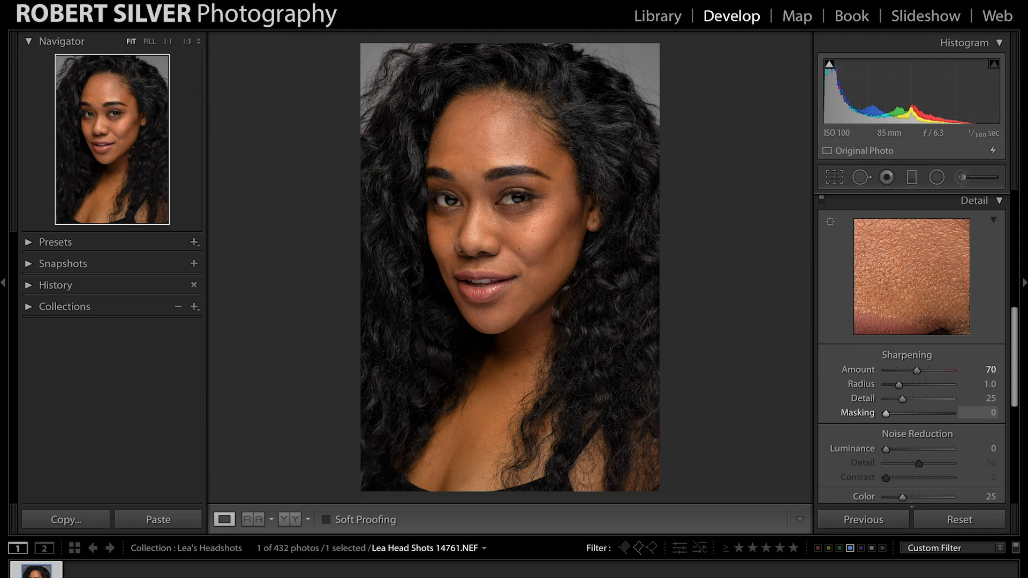
# Set sharpening Masking to 49 and Luminance noise reduction to 5, then collapse the detail settings
pyautogui.press('alt')
pyautogui.moveTo(886, 413); pyautogui.dragTo(918, 413)
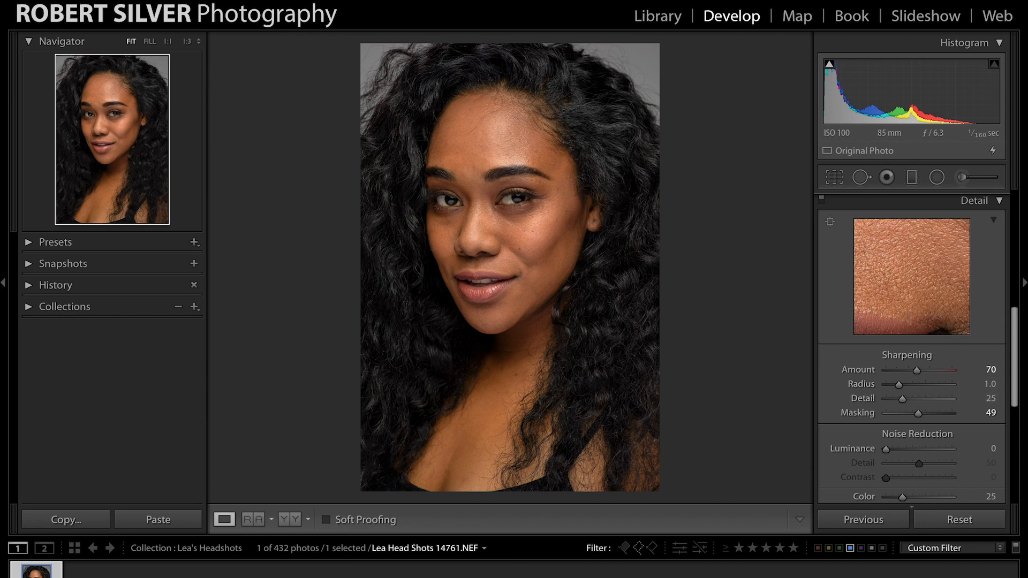
pyautogui.click(978, 449)
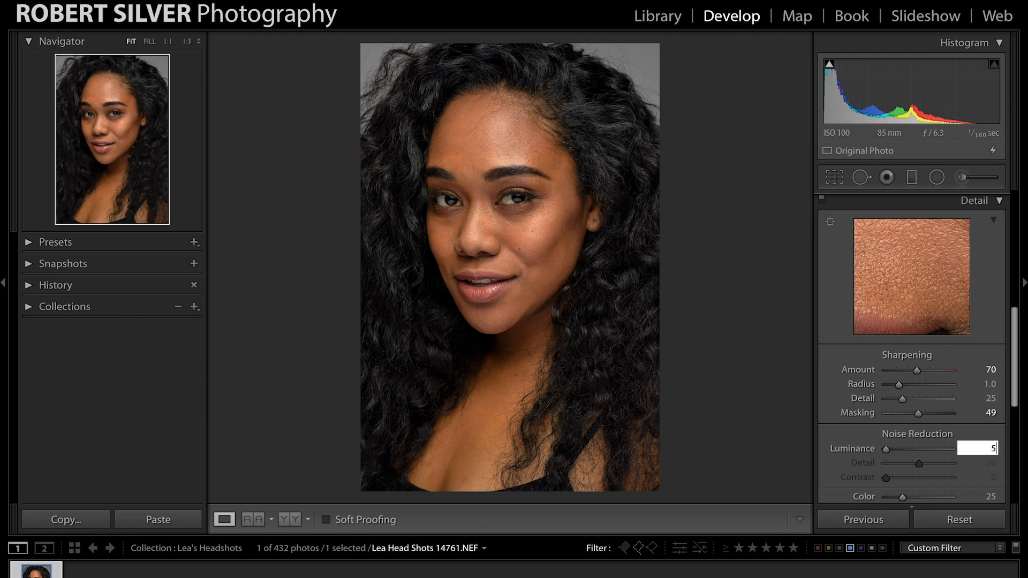
pyautogui.press('Return')
pyautogui.click(975, 200)
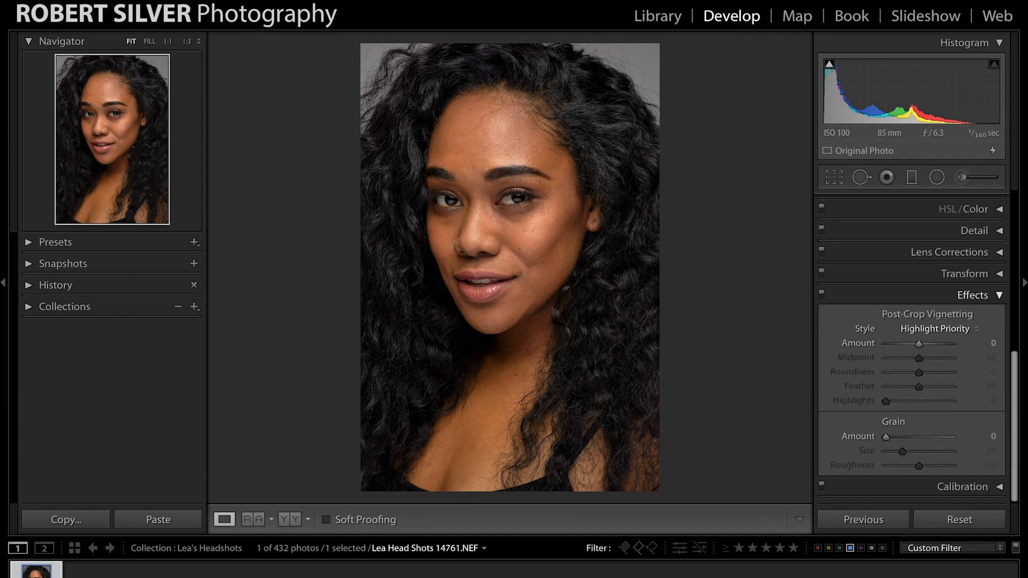
# Enable profile corrections and chromatic aberration removal in the lens corrections, collapsing the effects and lens settings
pyautogui.click(972, 295)
pyautogui.click(950, 422)
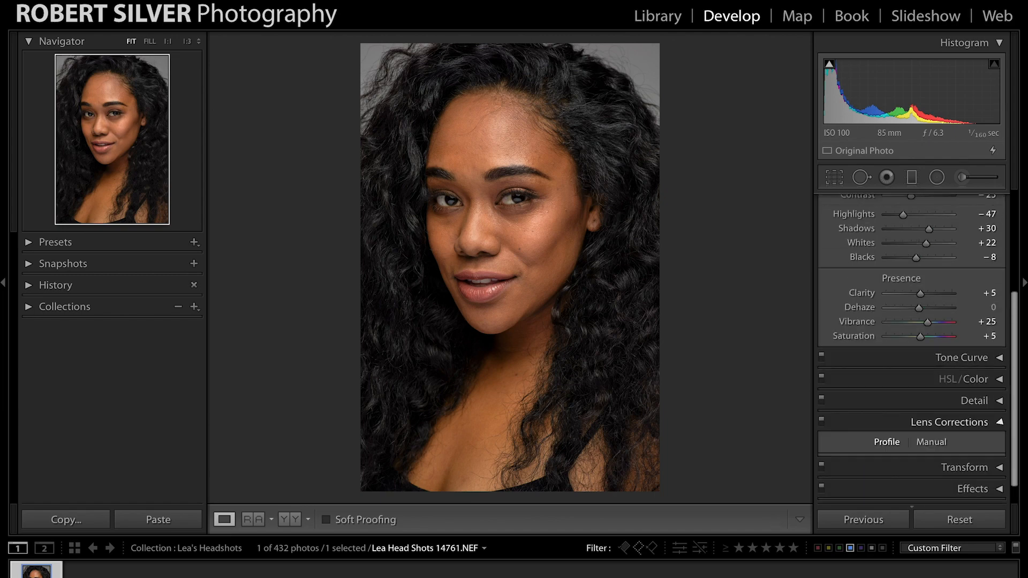
pyautogui.click(829, 323)
pyautogui.click(829, 309)
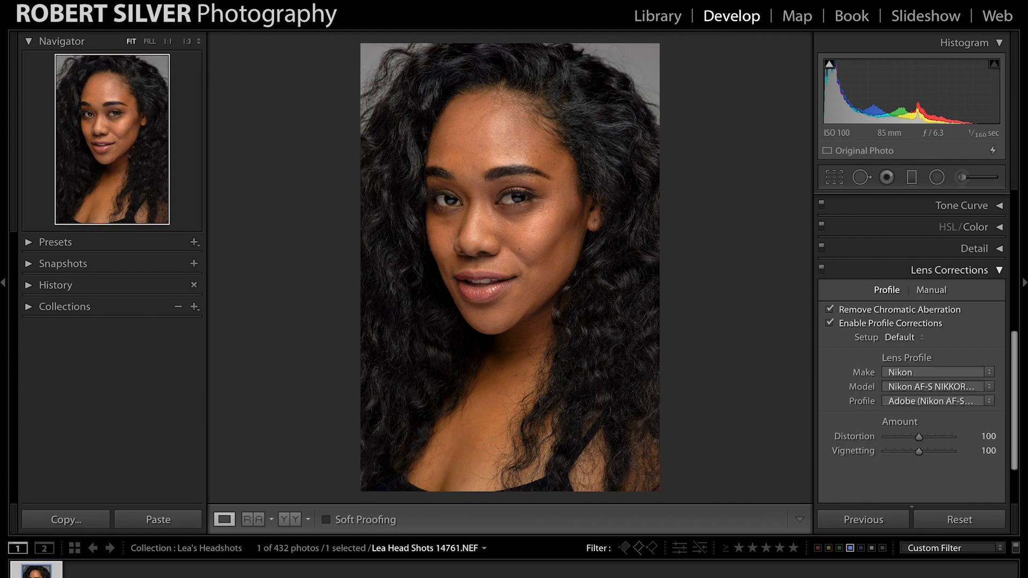
pyautogui.click(950, 270)
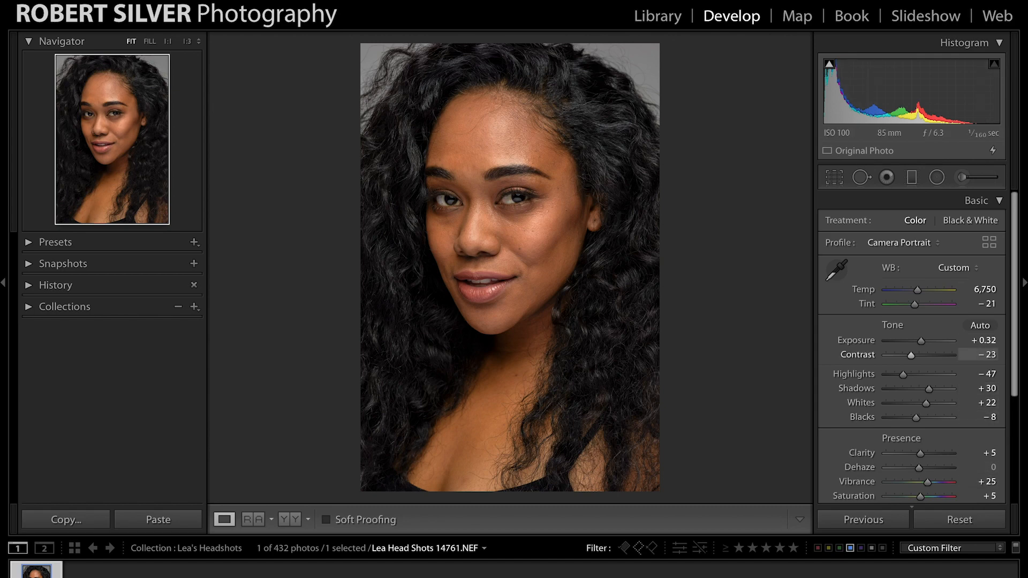
# Set Contrast to −20 and Whites to +18, then collapse the basic adjustments
pyautogui.click(978, 355)
pyautogui.press('Up')
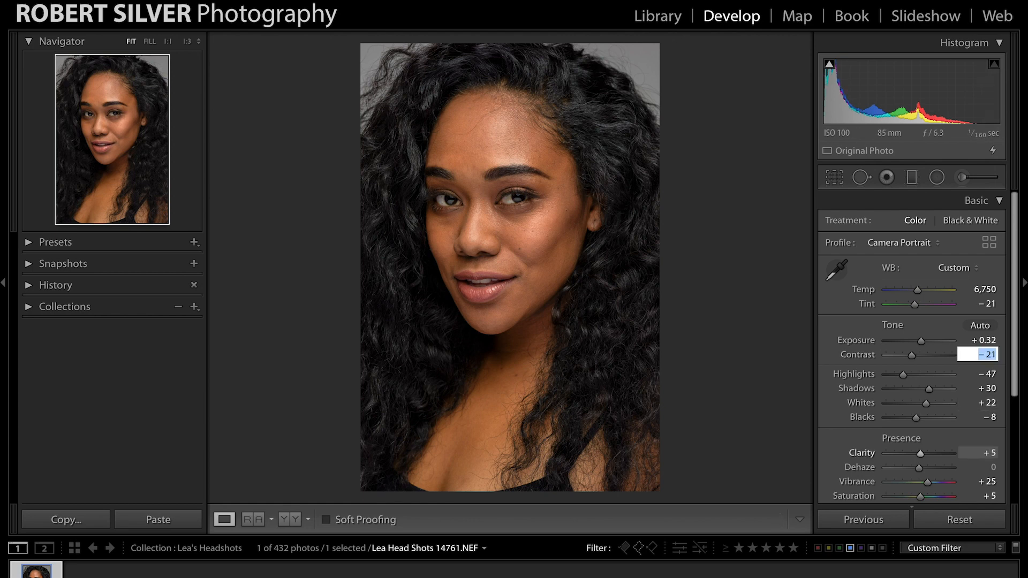
pyautogui.press('Return')
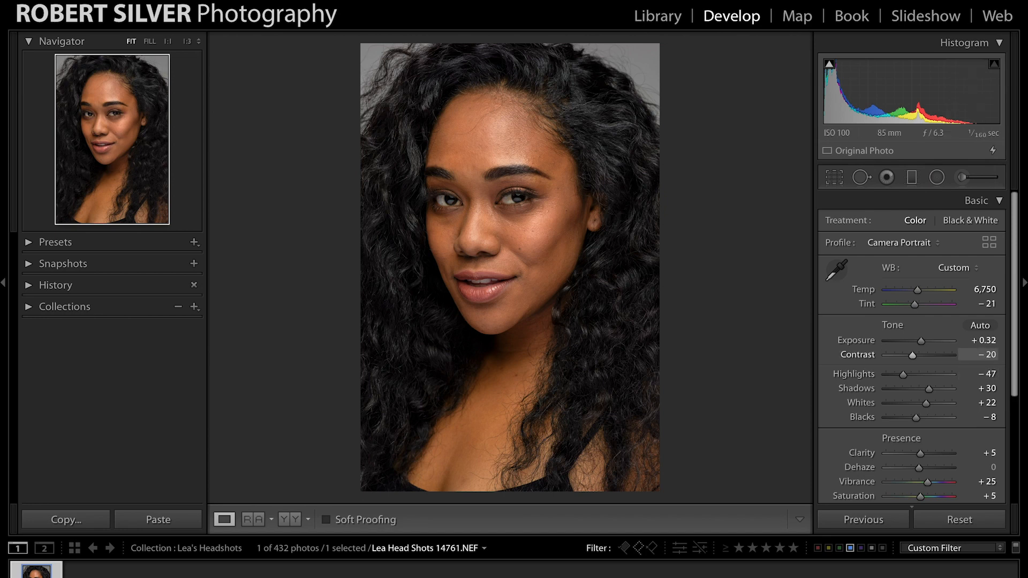
pyautogui.moveTo(926, 403); pyautogui.dragTo(925, 403)
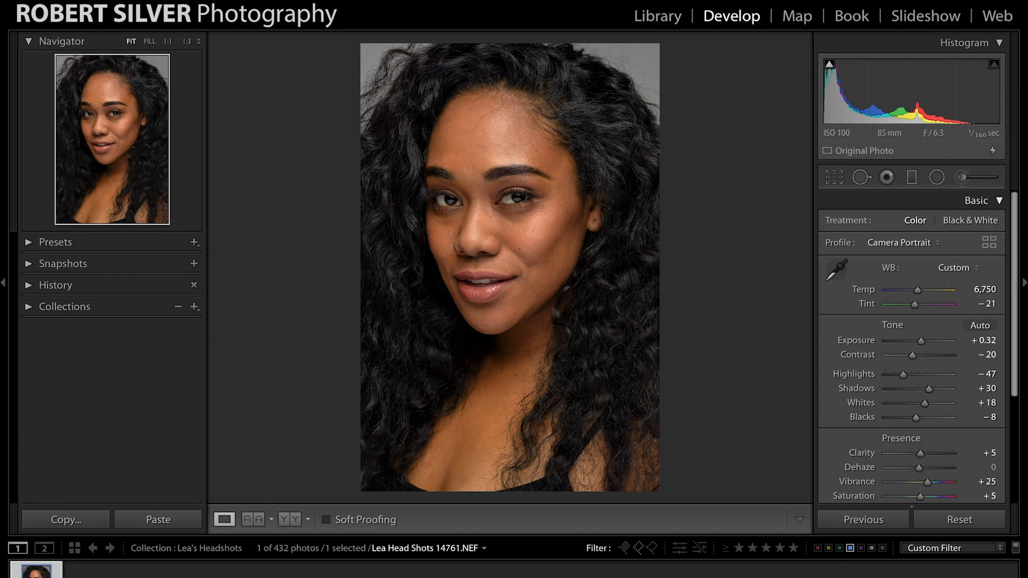
pyautogui.click(976, 200)
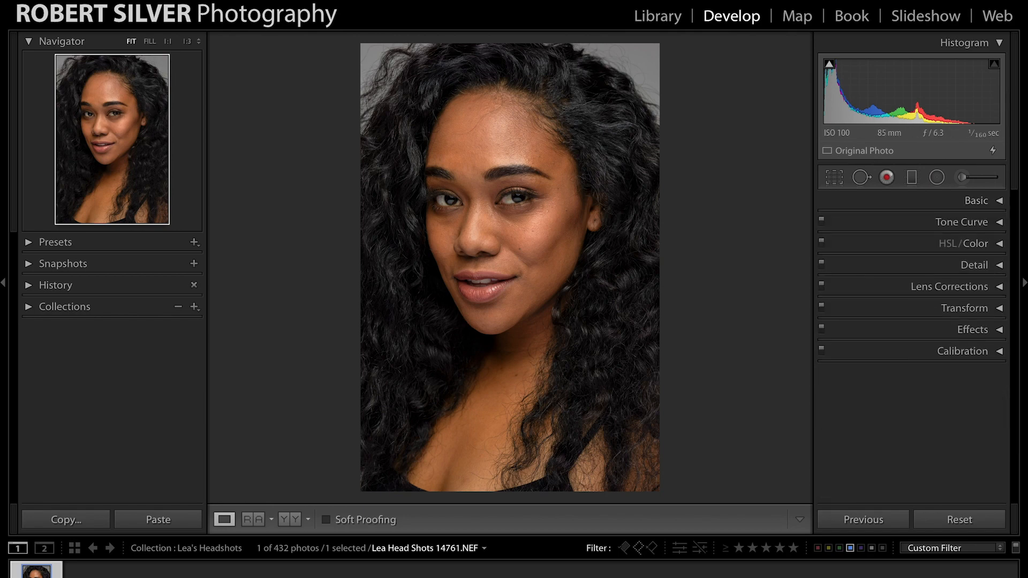
# Activate Spot Removal in Heal mode with brush size 35 and heal the dark spot on the outer cheek near the ear
pyautogui.click(498, 159)
pyautogui.moveTo(498, 159); pyautogui.dragTo(591, 345)
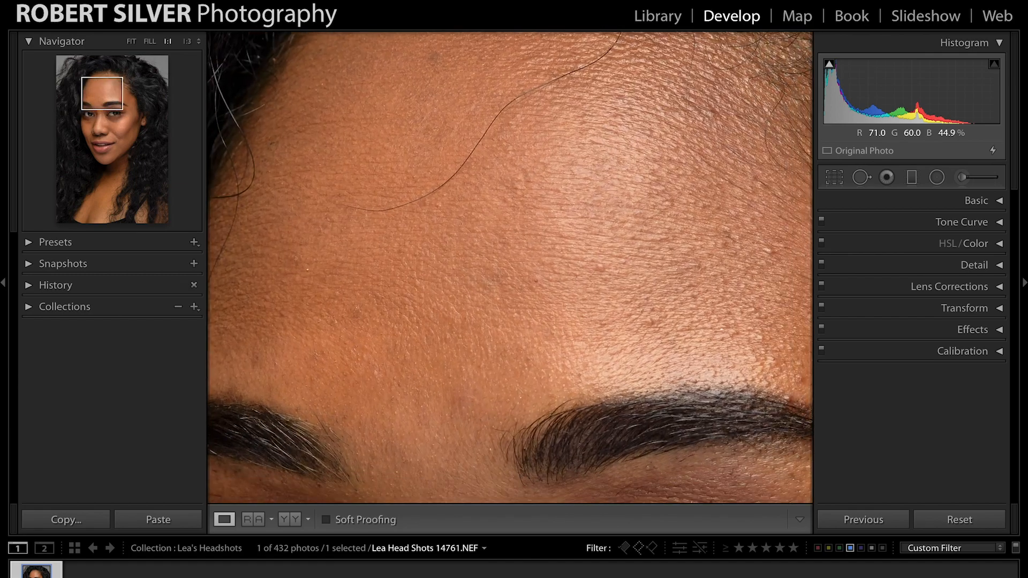
pyautogui.click(150, 41)
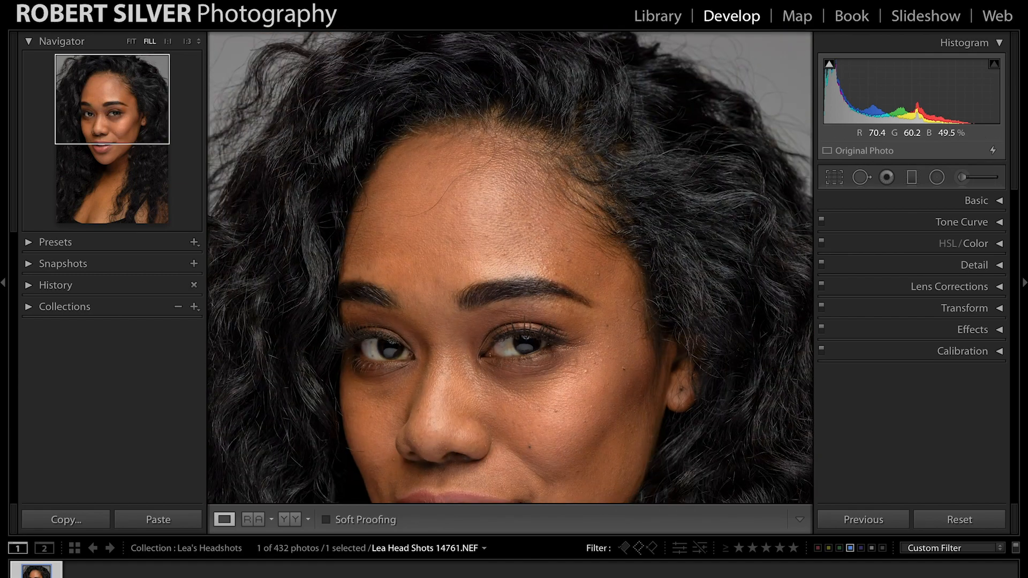
pyautogui.click(510, 381)
pyautogui.moveTo(511, 380); pyautogui.dragTo(464, 317)
pyautogui.press('z')
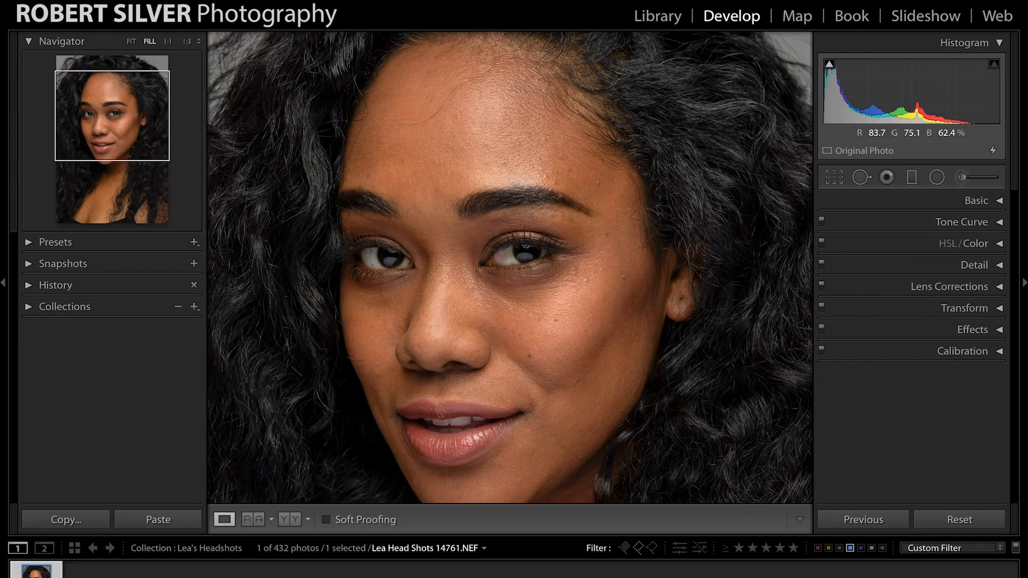
pyautogui.press('q')
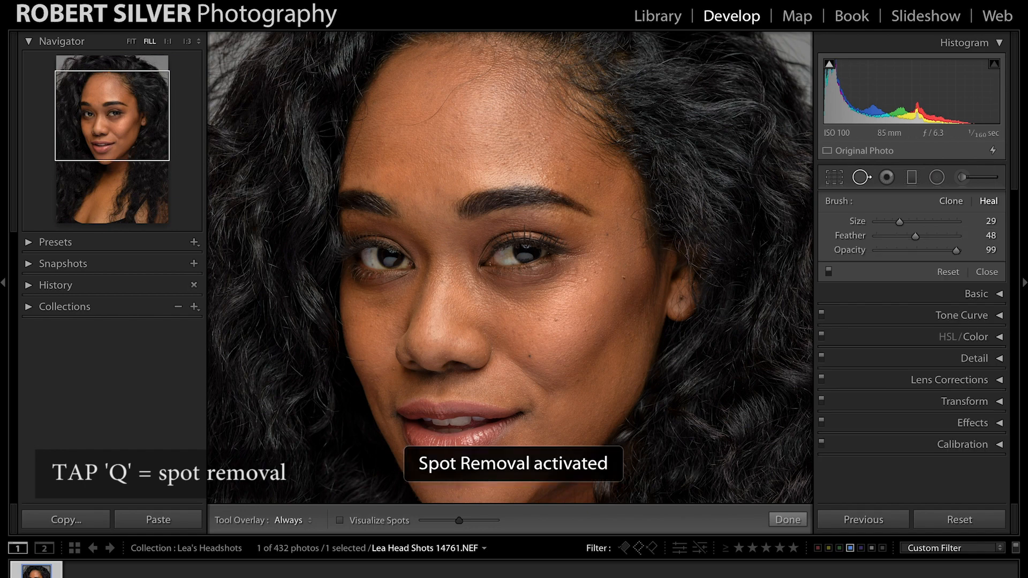
pyautogui.scroll(3, 765, 217)
pyautogui.scroll(-3, 764, 217)
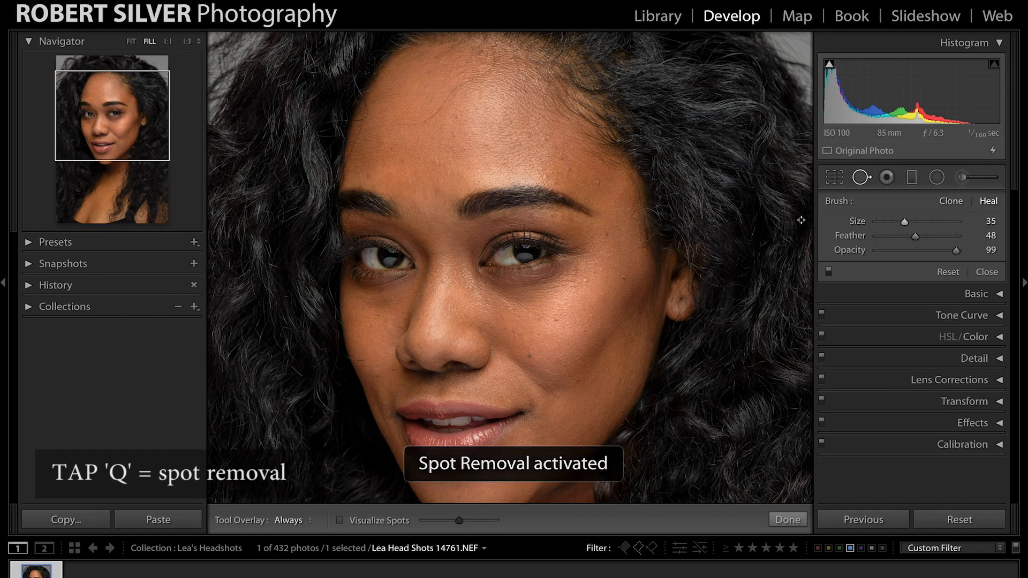
pyautogui.click(623, 278)
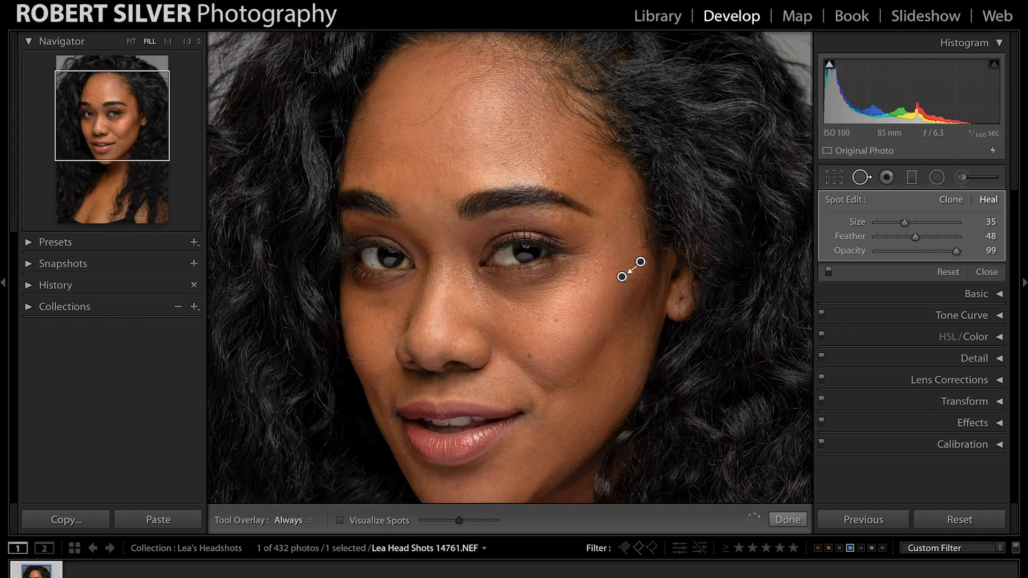
# Heal the blemishes beside the outer eye, on the temple and on the forehead above the eyebrow, resampling the source where needed
pyautogui.press('z')
pyautogui.press('/')
pyautogui.click(740, 238)
pyautogui.moveTo(727, 139)
pyautogui.mouseDown()
pyautogui.moveTo(381, 132)
pyautogui.moveTo(528, 207)
pyautogui.mouseUp()
pyautogui.press('/')
pyautogui.click(502, 63)
pyautogui.click(378, 60)
pyautogui.moveTo(379, 61); pyautogui.dragTo(543, 167)
pyautogui.click(583, 125)
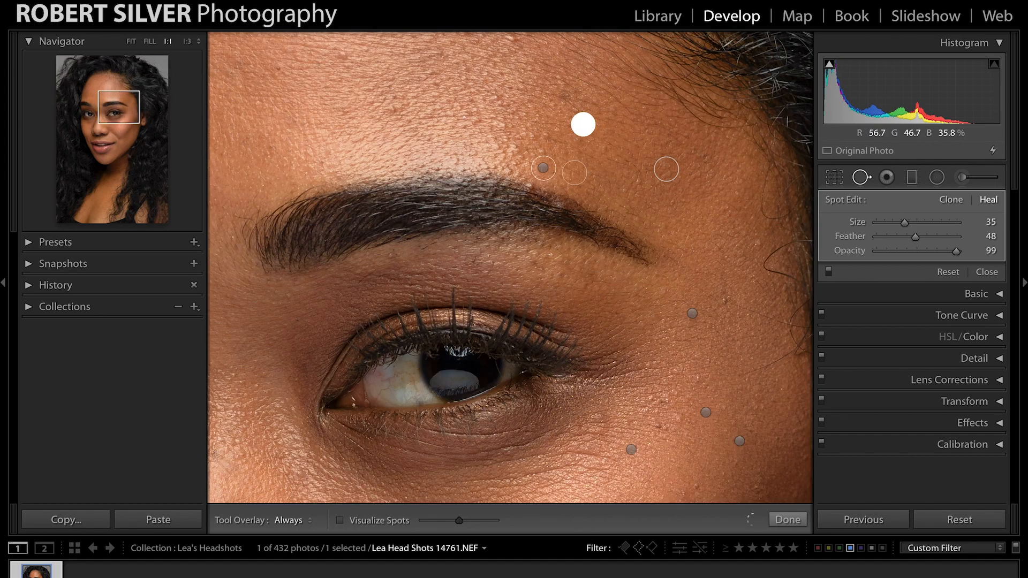
pyautogui.click(565, 93)
pyautogui.click(757, 242)
# Reduce the heal size to 29 and heal the small spots across the cheek below the eye
pyautogui.scroll(-3, 725, 300)
pyautogui.click(725, 299)
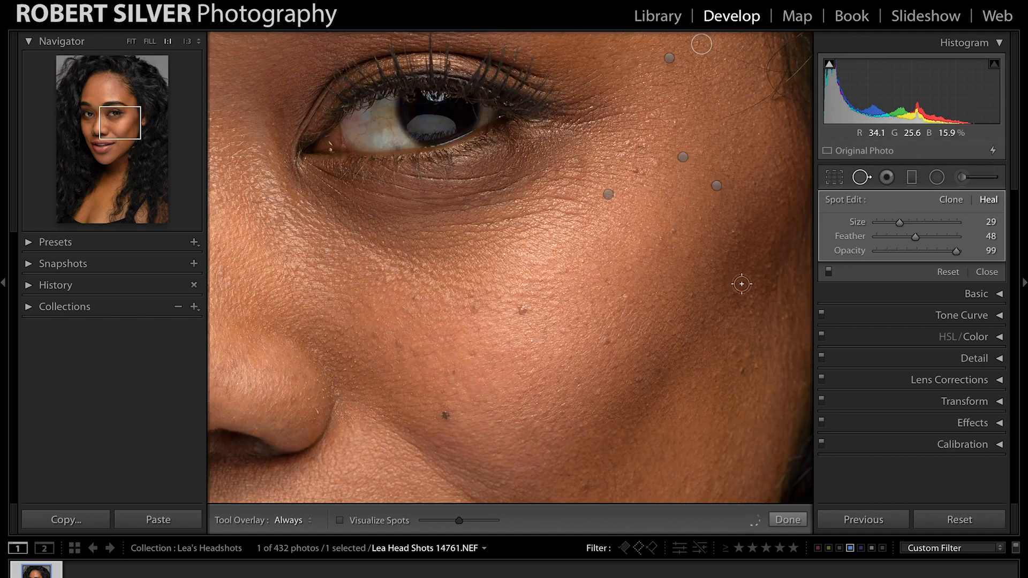
pyautogui.click(627, 297)
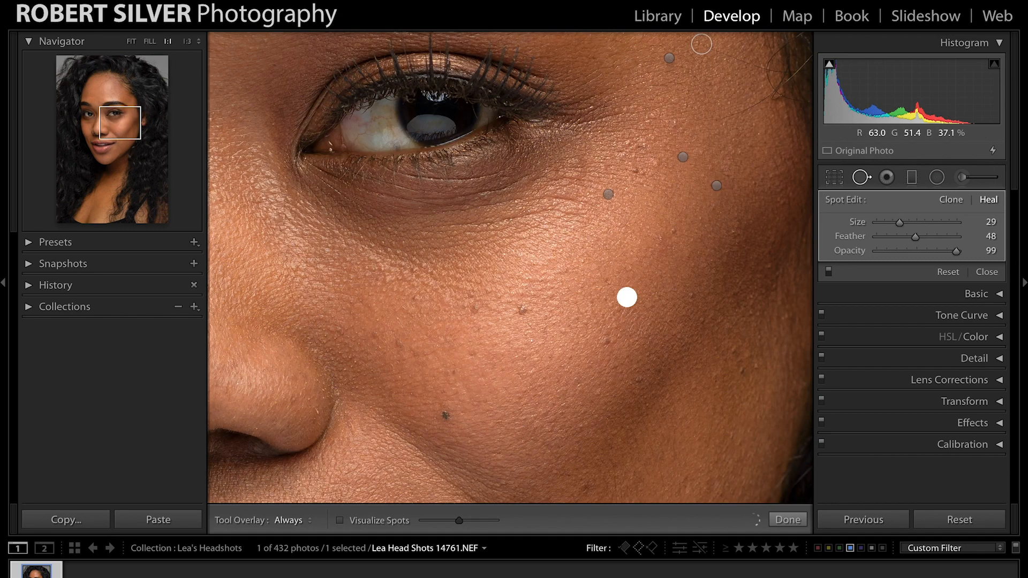
pyautogui.click(519, 309)
pyautogui.click(474, 308)
pyautogui.click(636, 317)
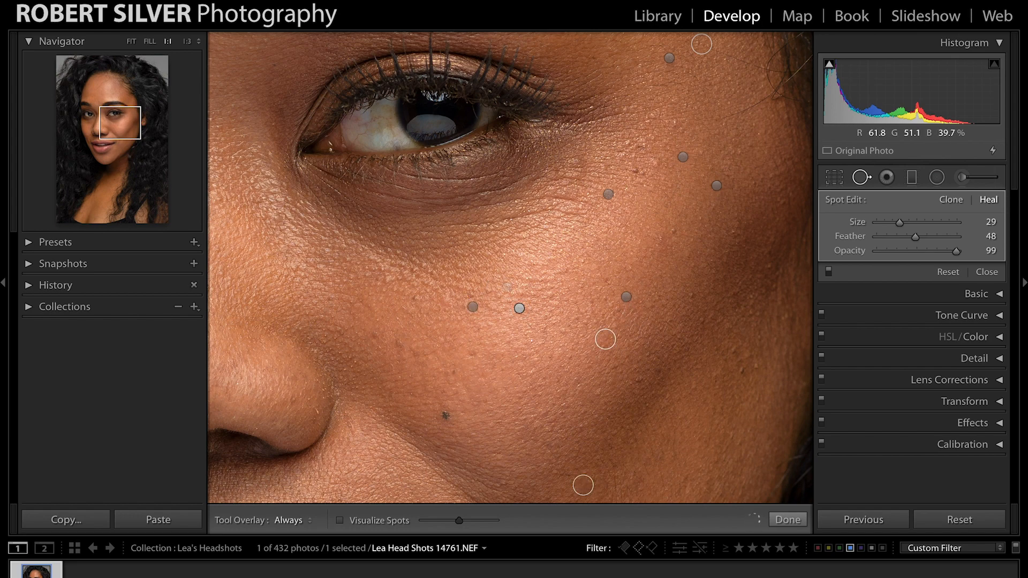
# Heal the remaining small spots from beside the outer eye down to the outer cheek
pyautogui.click(638, 171)
pyautogui.click(672, 229)
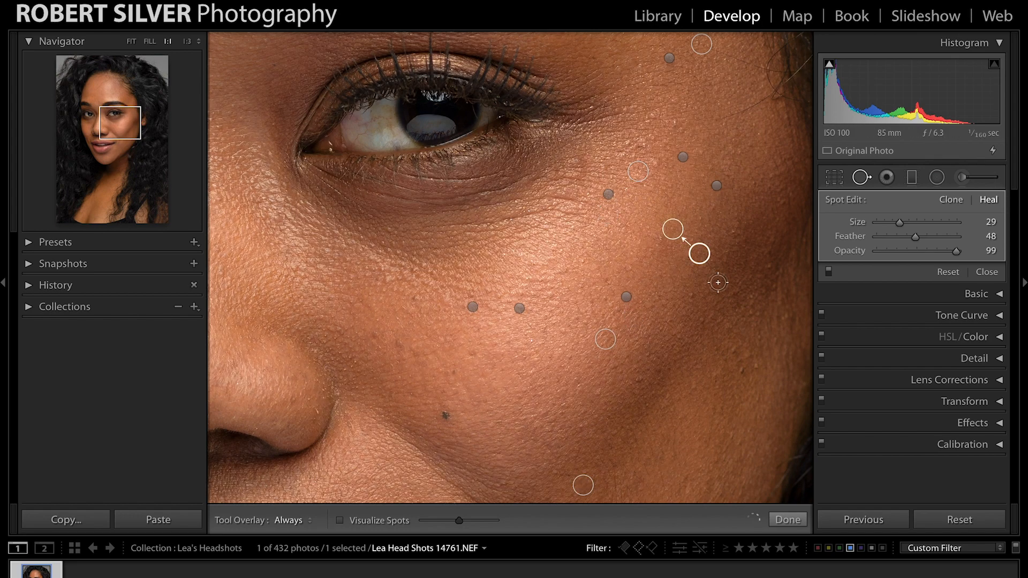
pyautogui.click(691, 292)
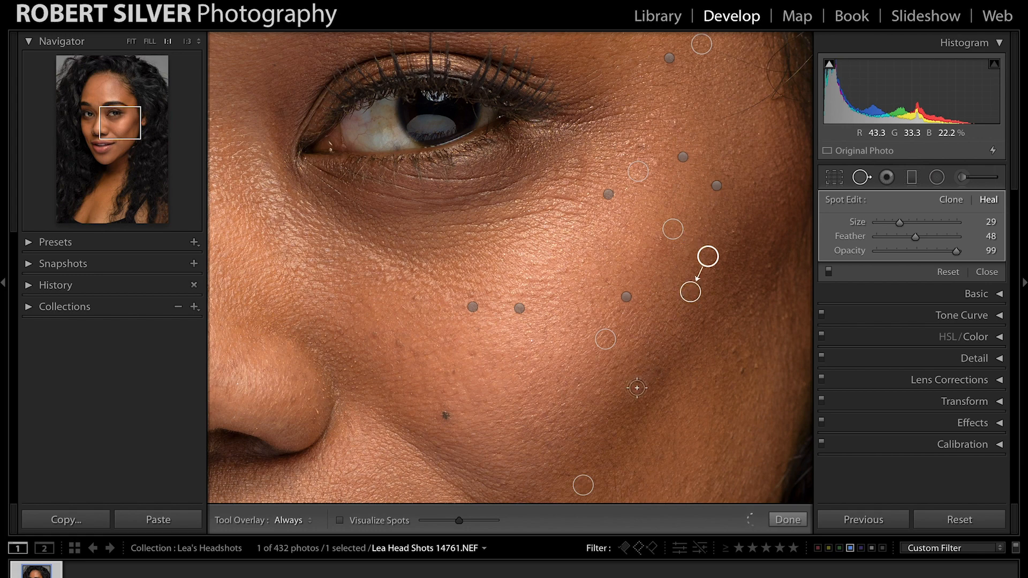
# Heal two spots on the lower outer cheek, move the second one's source to cleaner nearby skin, and close Spot Removal
pyautogui.click(742, 370)
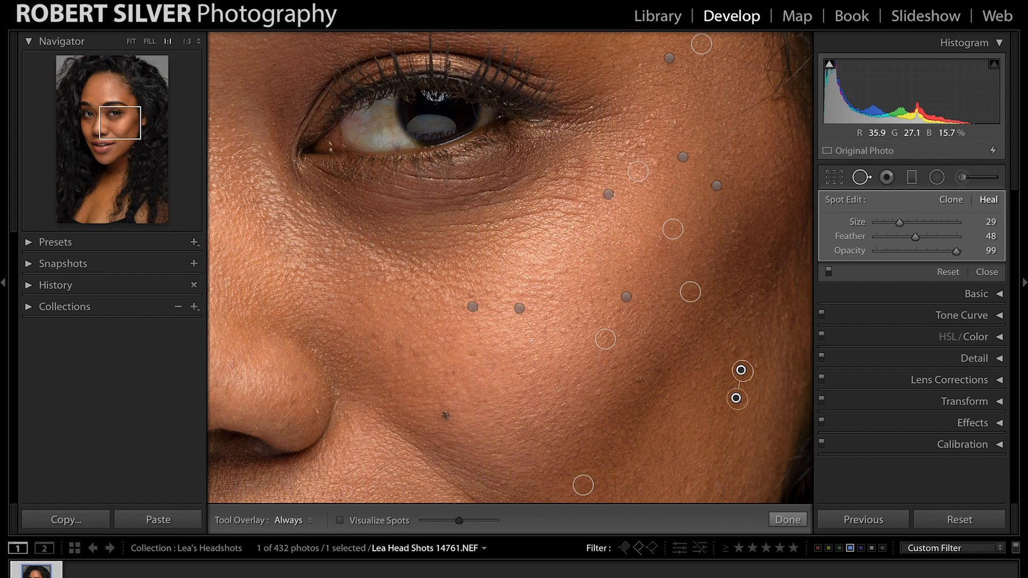
pyautogui.click(734, 351)
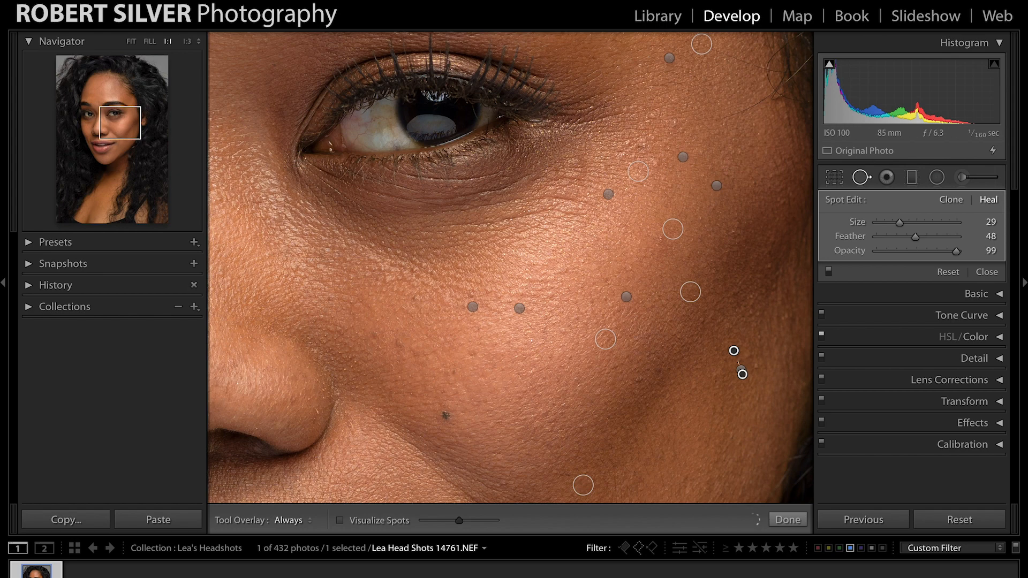
pyautogui.moveTo(742, 374); pyautogui.dragTo(710, 362)
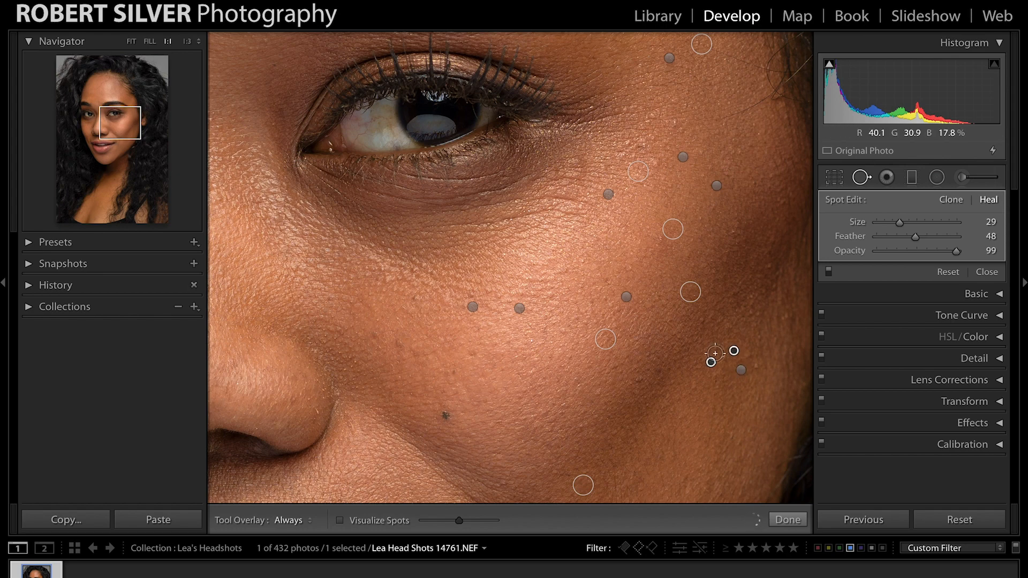
pyautogui.press('d')
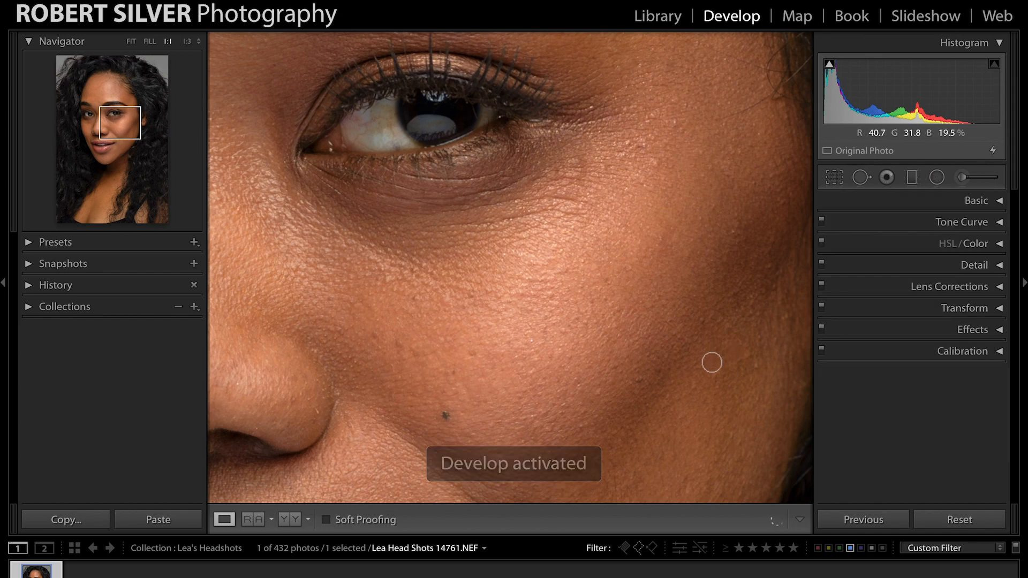
# Compare the healed cheek with its original state by toggling the before view twice
pyautogui.press('\\')
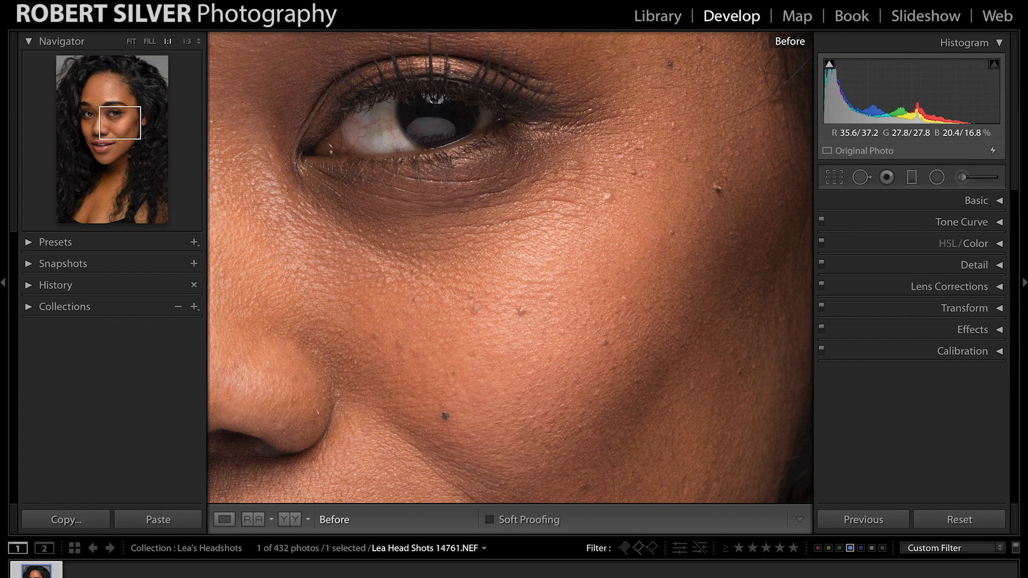
pyautogui.press('\\')
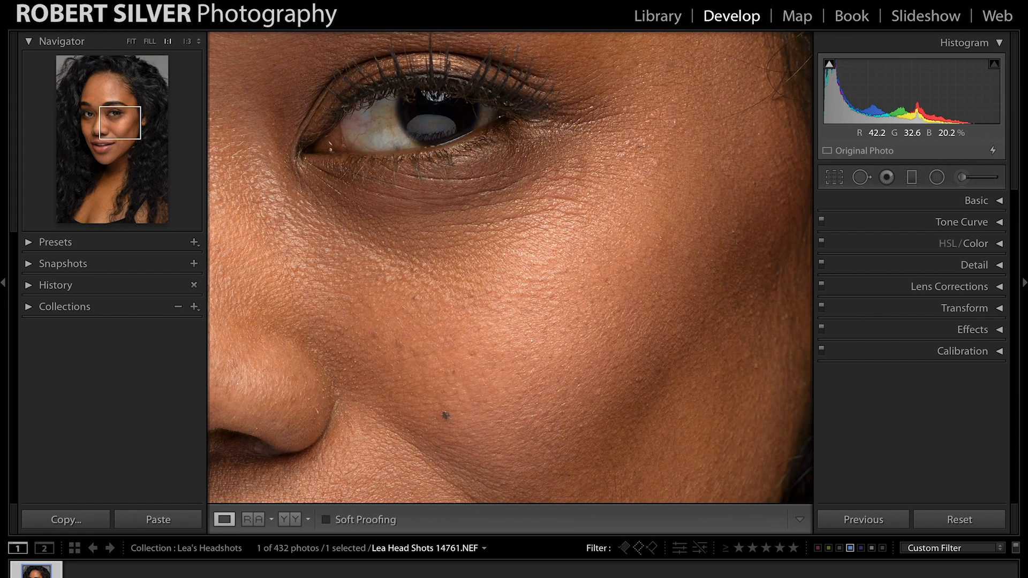
pyautogui.press('\\')
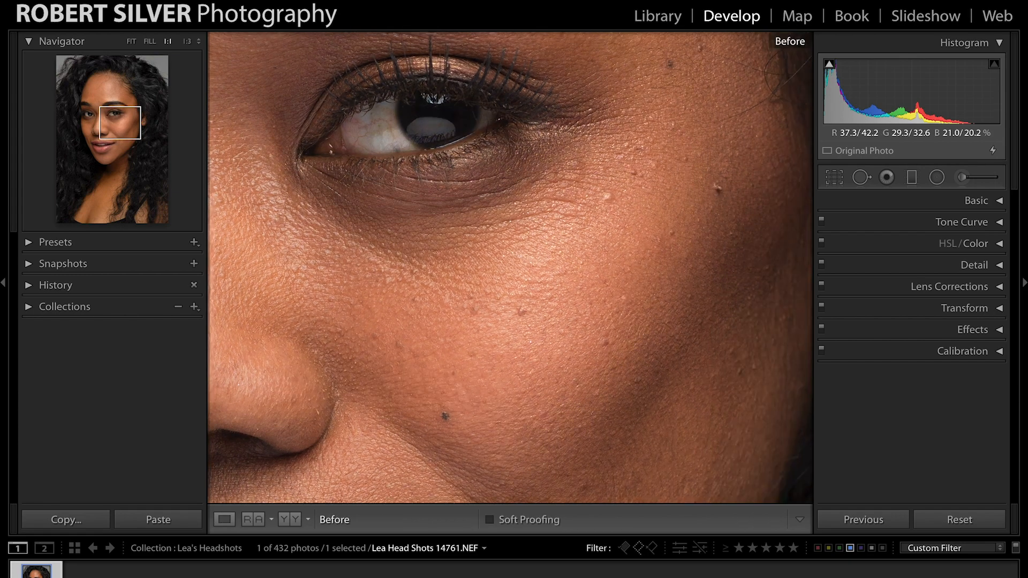
pyautogui.press('\\')
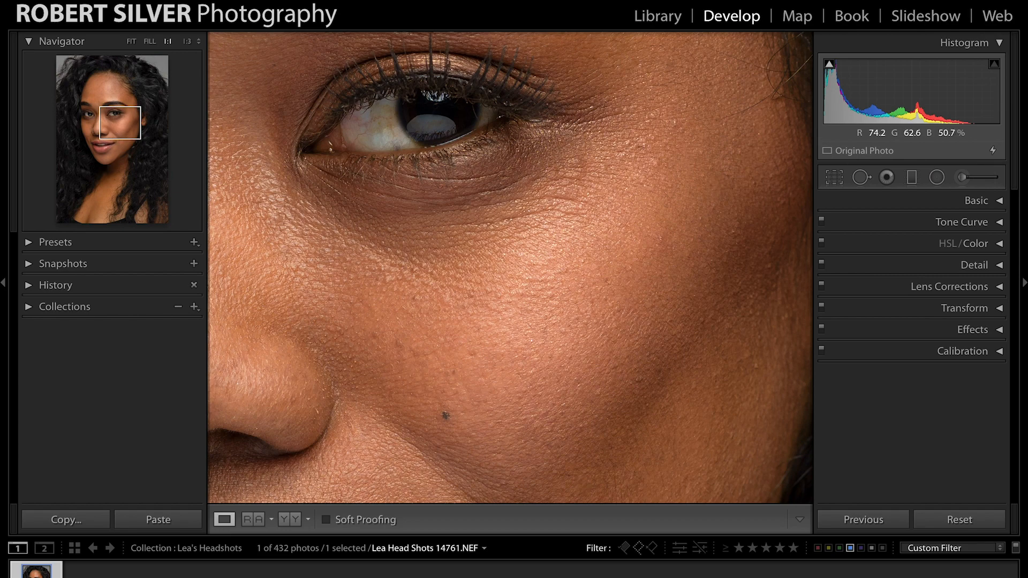
# Reopen Spot Removal, heal small spots near the outer eye and beside the nose, and close the tool
pyautogui.click(862, 177)
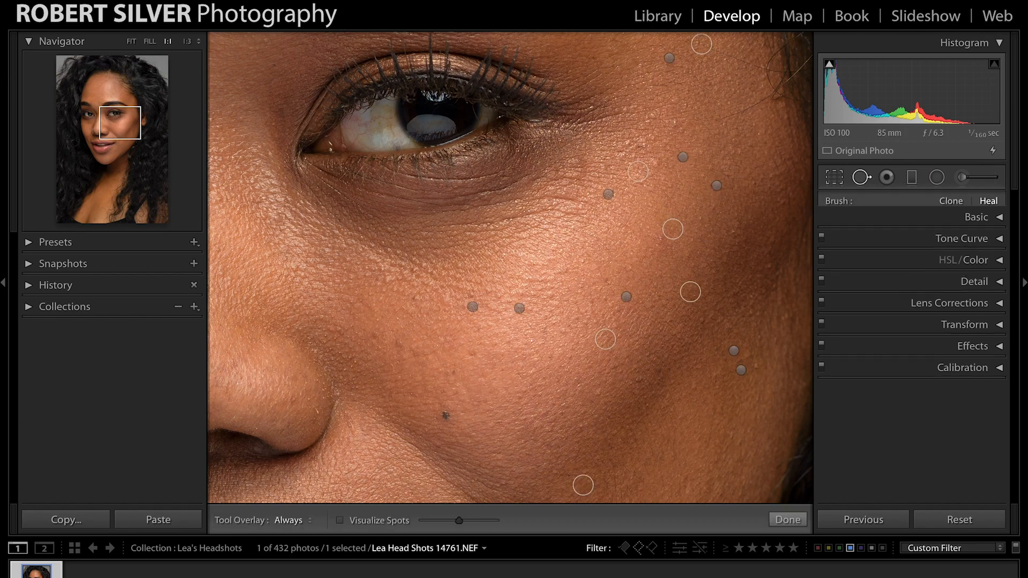
pyautogui.click(655, 161)
pyautogui.click(397, 341)
pyautogui.press('d')
pyautogui.moveTo(423, 369); pyautogui.dragTo(609, 475)
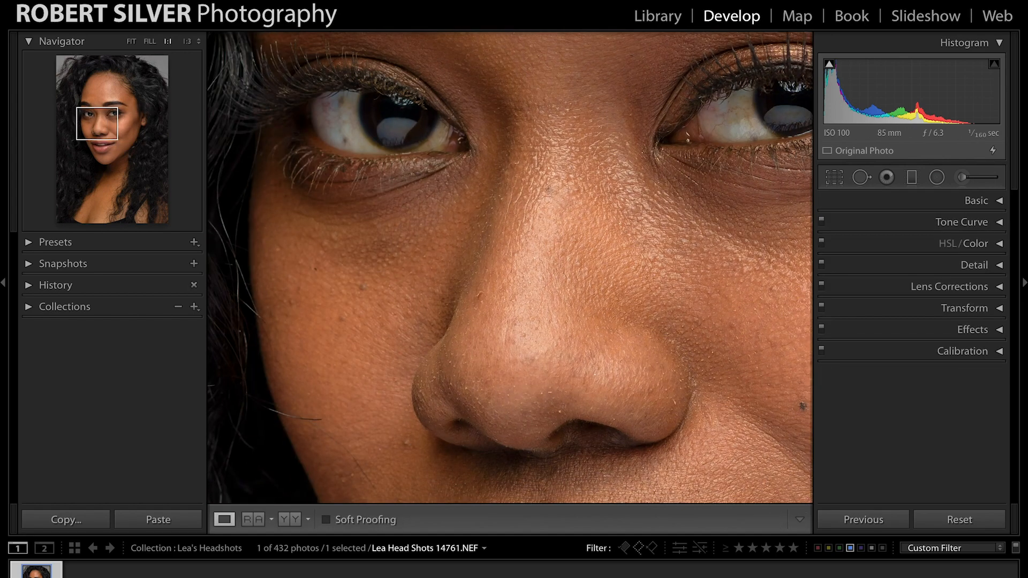
# Heal three small spots on the cheek beside the nose with Spot Removal and close the tool
pyautogui.press('q')
pyautogui.click(406, 444)
pyautogui.click(362, 286)
pyautogui.click(341, 320)
pyautogui.press('d')
# Heal a spot on the lower forehead above the inner end of the eyebrow and close Spot Removal
pyautogui.moveTo(544, 70); pyautogui.dragTo(523, 499)
pyautogui.press('q')
pyautogui.click(410, 294)
pyautogui.press('d')
pyautogui.moveTo(412, 317); pyautogui.dragTo(372, 483)
pyautogui.press('q')
pyautogui.press('d')
# Heal three spots on the forehead above the eyebrow with a size 35 Spot Removal brush
pyautogui.moveTo(638, 453); pyautogui.dragTo(420, 225)
pyautogui.press('q')
pyautogui.click(421, 224)
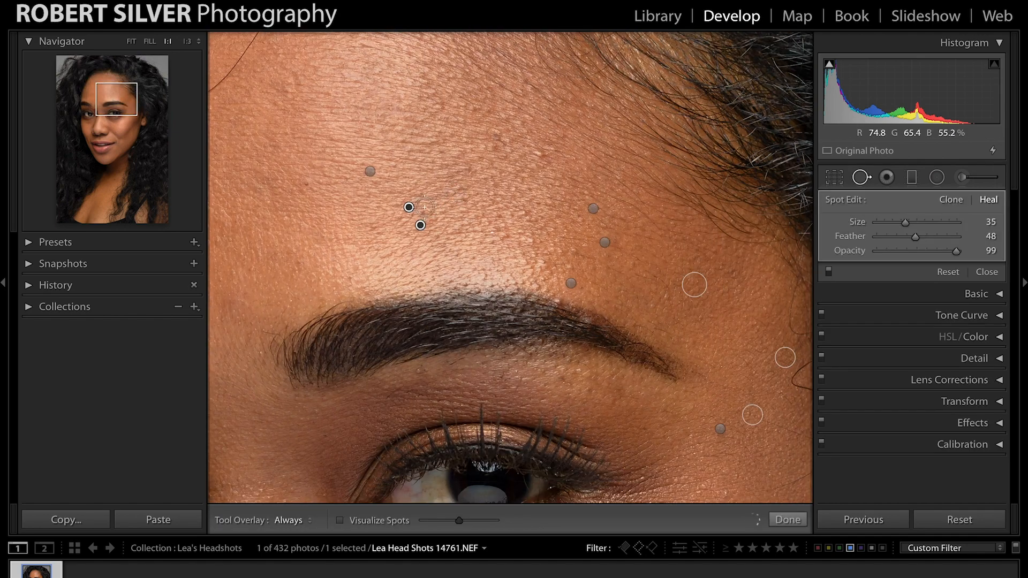
pyautogui.click(542, 154)
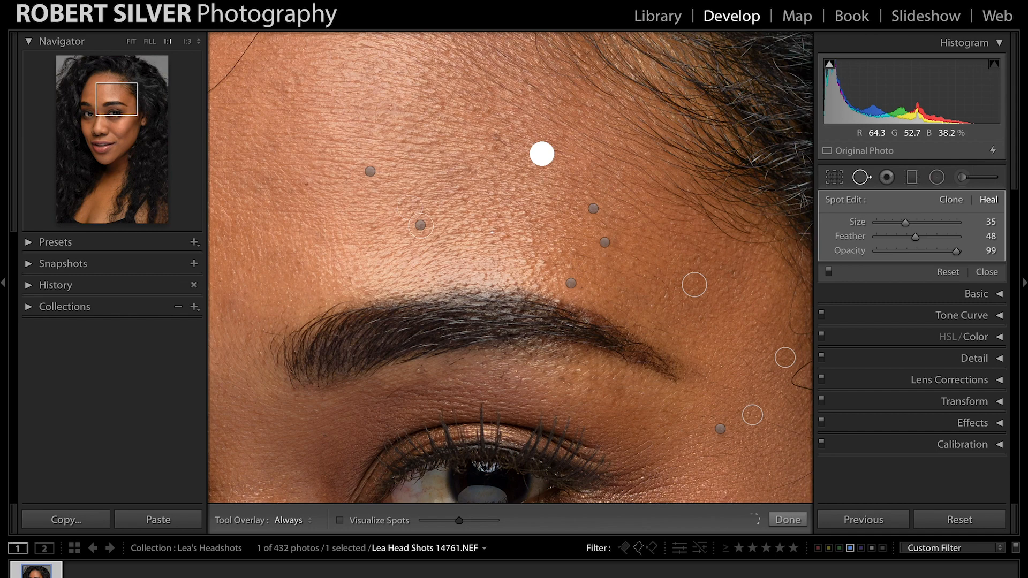
pyautogui.click(496, 141)
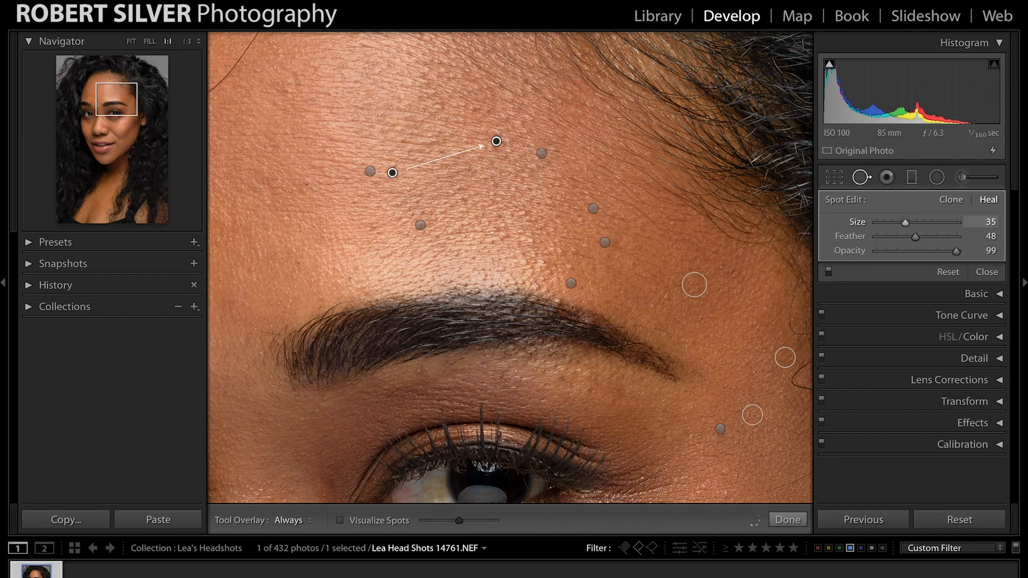
pyautogui.press('/')
# Heal a spot on the middle of the cheek below the eye
pyautogui.press('q')
pyautogui.moveTo(557, 444); pyautogui.dragTo(487, 99)
pyautogui.moveTo(423, 433); pyautogui.dragTo(536, 254)
pyautogui.press('q')
pyautogui.click(536, 253)
pyautogui.press('q')
# Heal three spots beside the mouth corner and on the lower cheek with a size 32 brush, and close Spot Removal
pyautogui.moveTo(535, 444); pyautogui.dragTo(557, 199)
pyautogui.press('q')
pyautogui.click(596, 176)
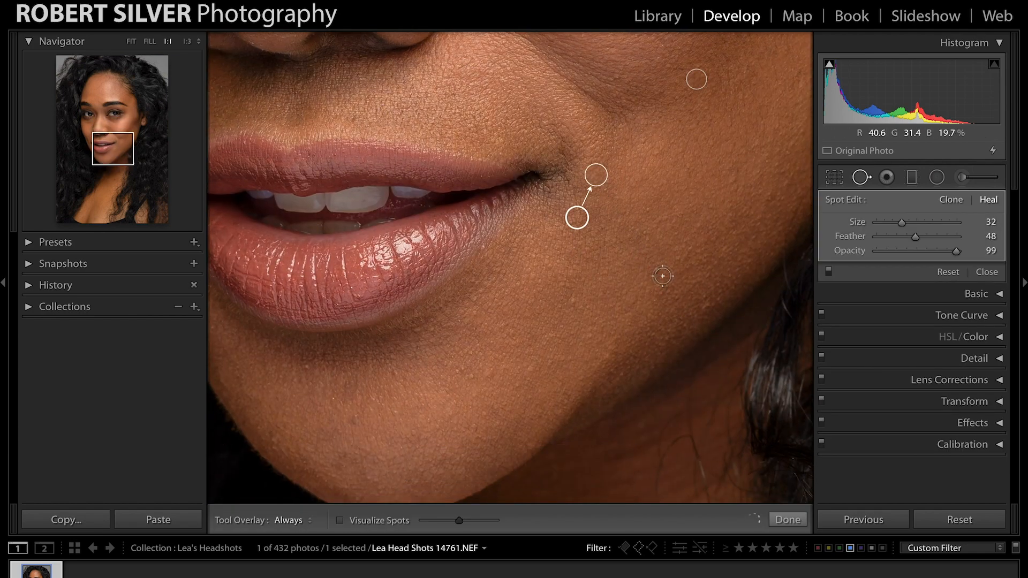
pyautogui.click(655, 268)
pyautogui.click(572, 299)
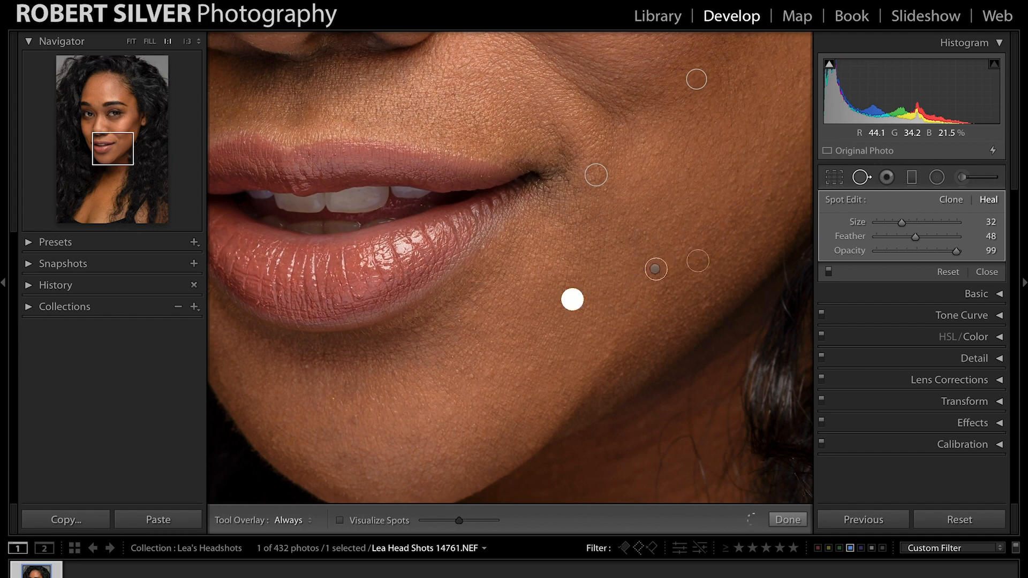
pyautogui.press('q')
pyautogui.press('z')
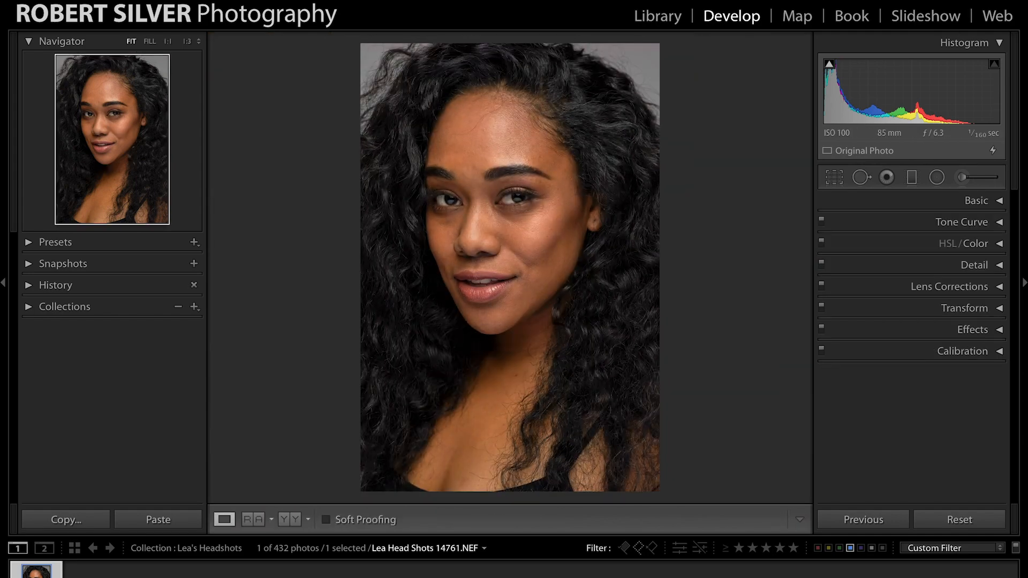
# Heal two dark spots on the neck with Spot Removal and close the tool
pyautogui.press('z')
pyautogui.press('q')
pyautogui.click(533, 277)
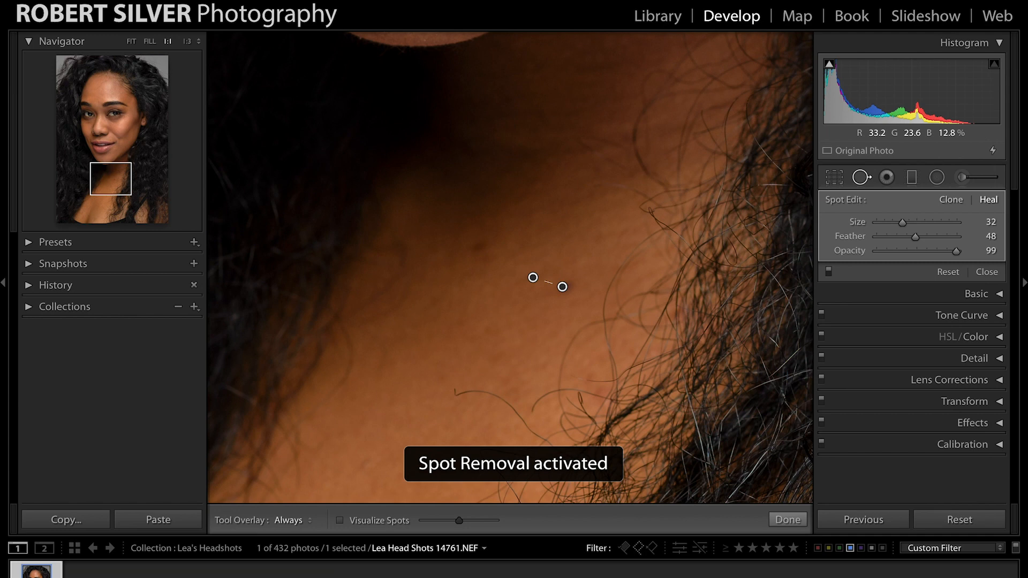
pyautogui.press(']')
pyautogui.press(']')
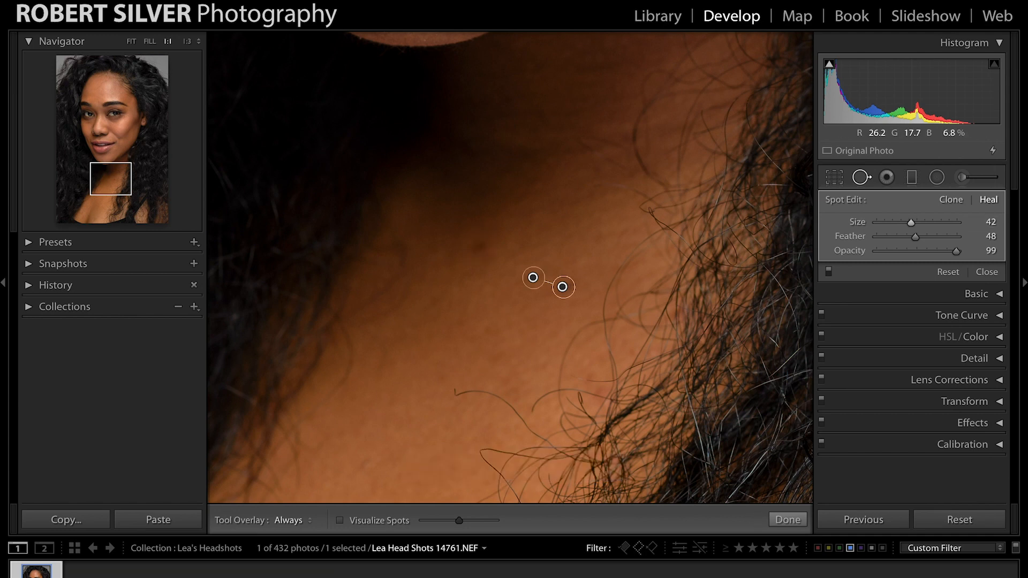
pyautogui.press('q')
pyautogui.press('q')
pyautogui.press('[')
pyautogui.press('[')
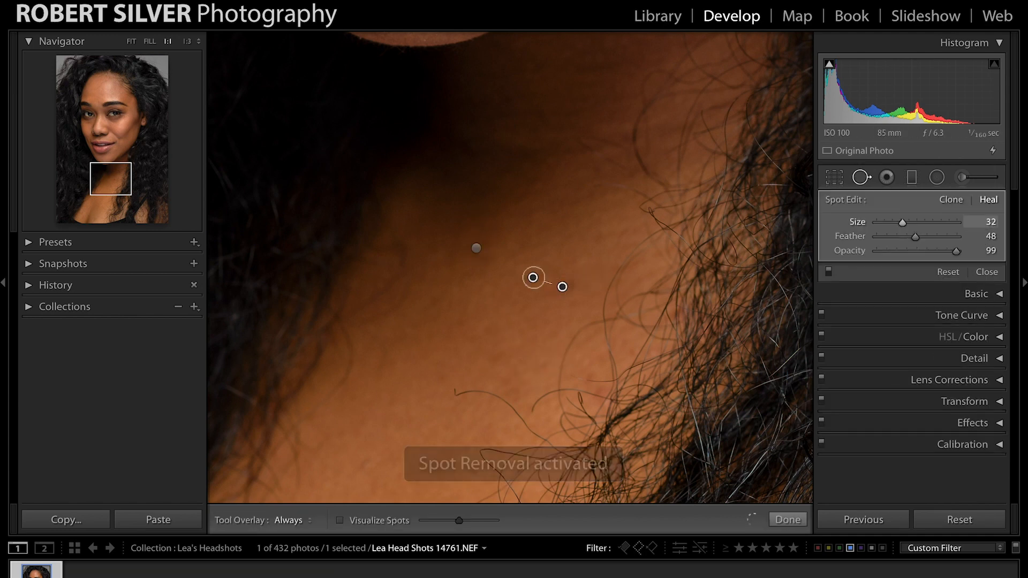
pyautogui.press('q')
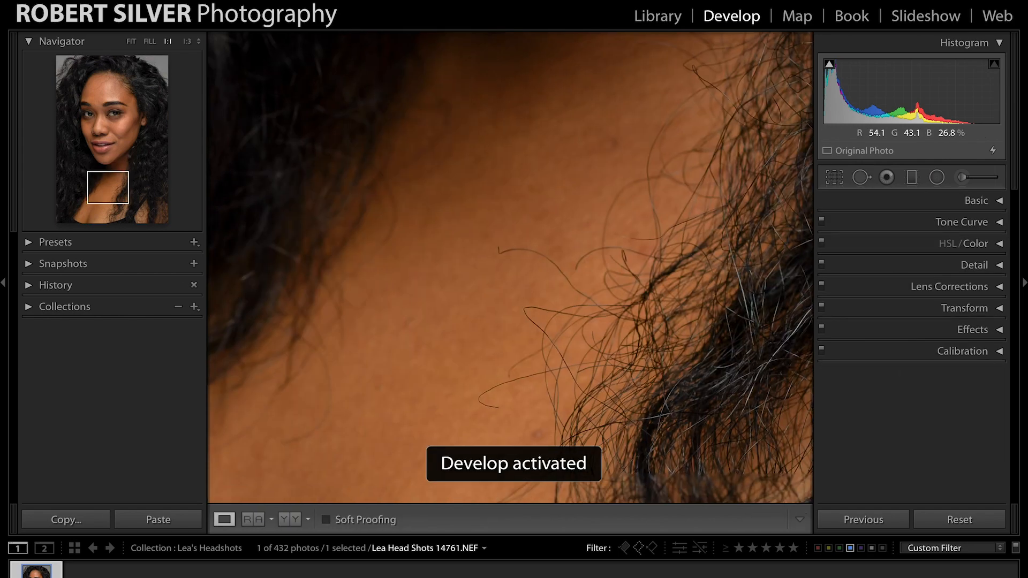
# Try to rework the healing of the dark neck spot near the hair with a size 32 brush
pyautogui.press('q')
pyautogui.press('q')
pyautogui.moveTo(567, 214)
pyautogui.mouseDown()
pyautogui.moveTo(436, 428)
pyautogui.moveTo(343, 501)
pyautogui.mouseUp()
pyautogui.press('q')
pyautogui.press('[')
pyautogui.press('[')
pyautogui.click(519, 241)
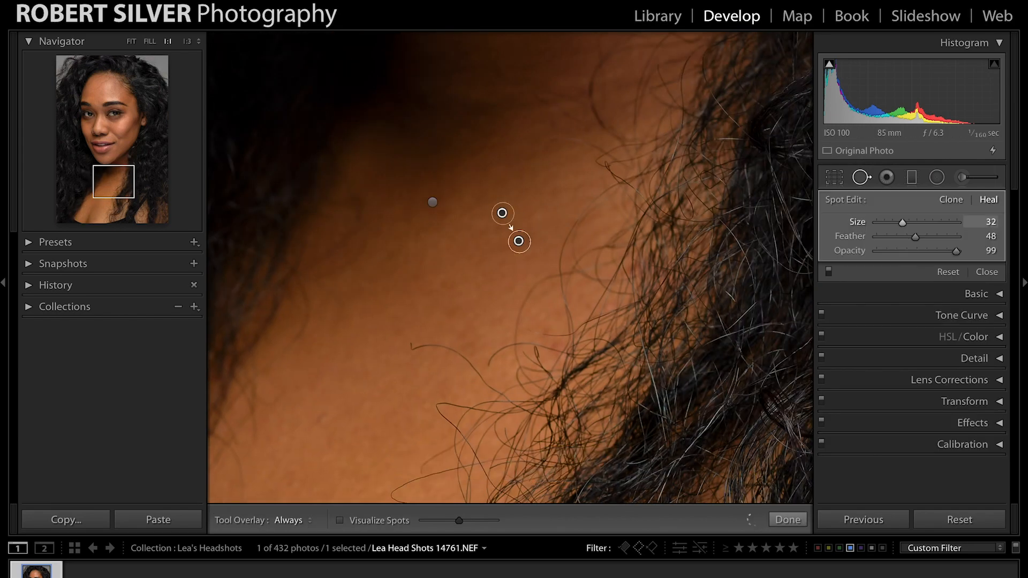
pyautogui.press('q')
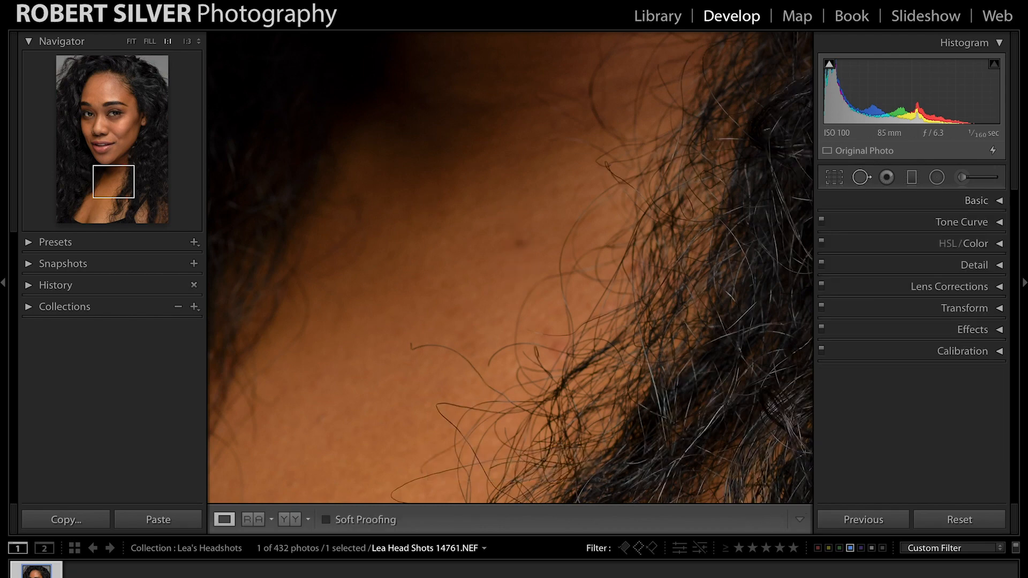
# Heal the dark neck spot near the hair with a size 56 brush, and compare the whole portrait with its before view
pyautogui.press('q')
pyautogui.press(']')
pyautogui.click(519, 238)
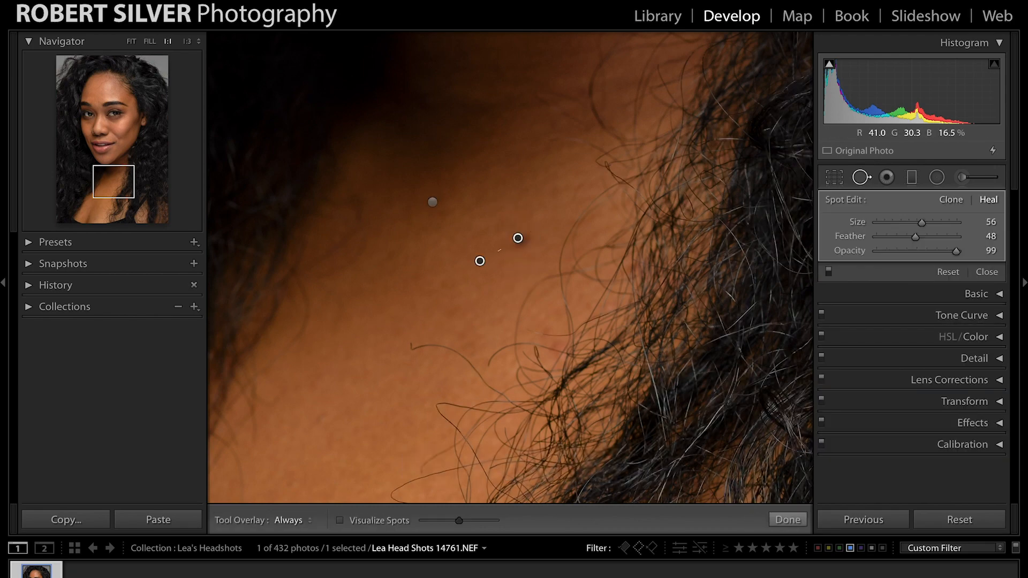
pyautogui.press('d')
pyautogui.press('z')
pyautogui.press('\\')
pyautogui.press('\\')
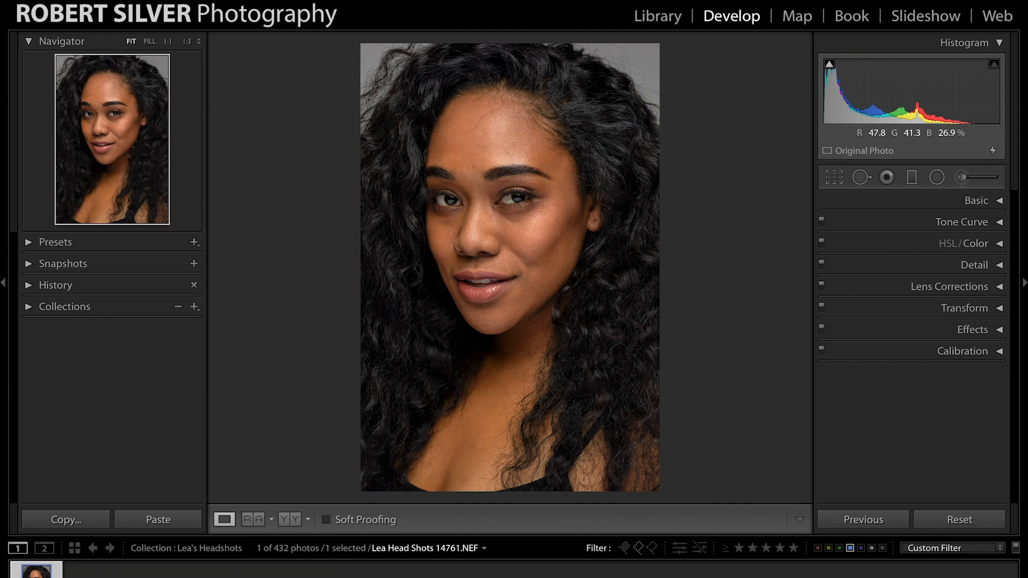
# Heal the blemishes on the chest with a size 57 Spot Removal brush and close the tool
pyautogui.press('z')
pyautogui.press('q')
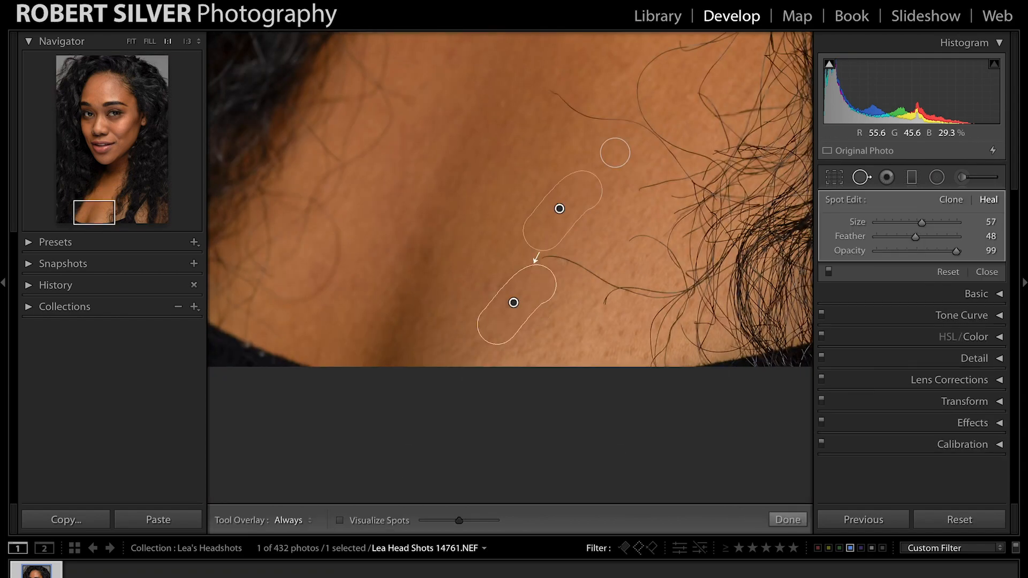
pyautogui.press('d')
pyautogui.press('z')
# Compare the fully healed portrait with its original state by toggling the before view twice
pyautogui.press('\\')
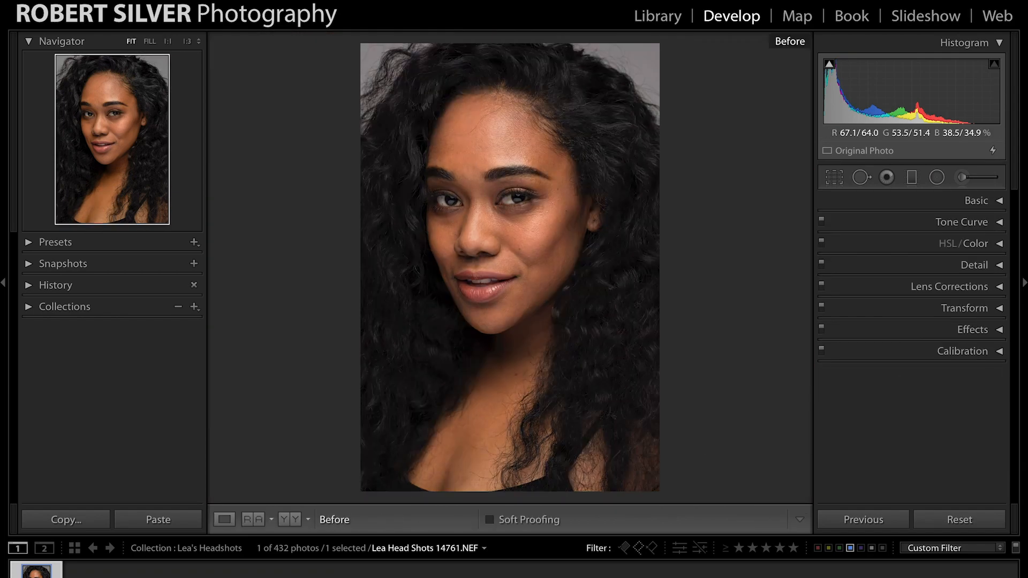
pyautogui.press('\\')
pyautogui.press('\\')
pyautogui.press('\\')
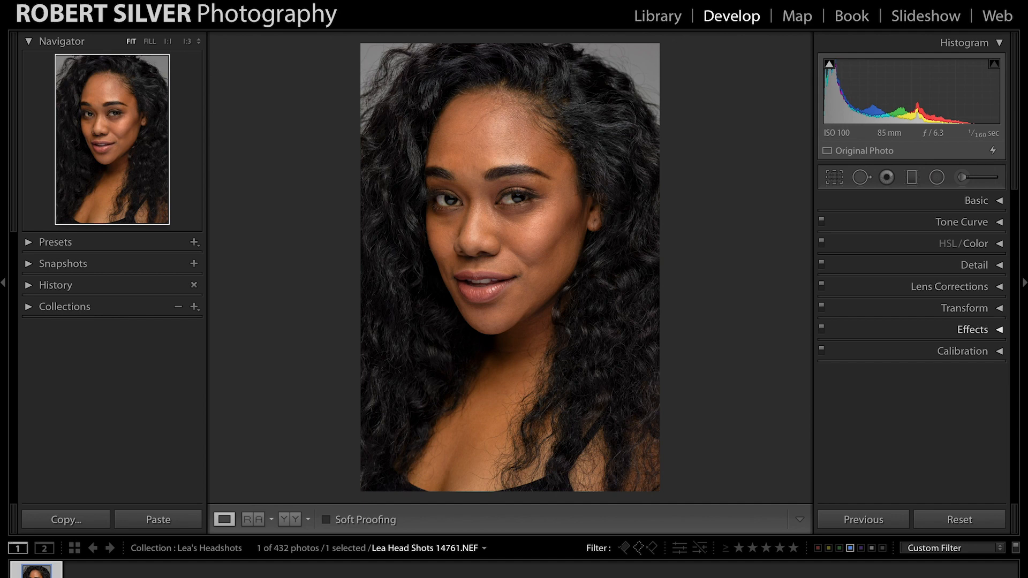
# Add a Highlight Priority post-crop vignette with an amount of -10
pyautogui.click(973, 329)
pyautogui.moveTo(919, 371); pyautogui.dragTo(915, 370)
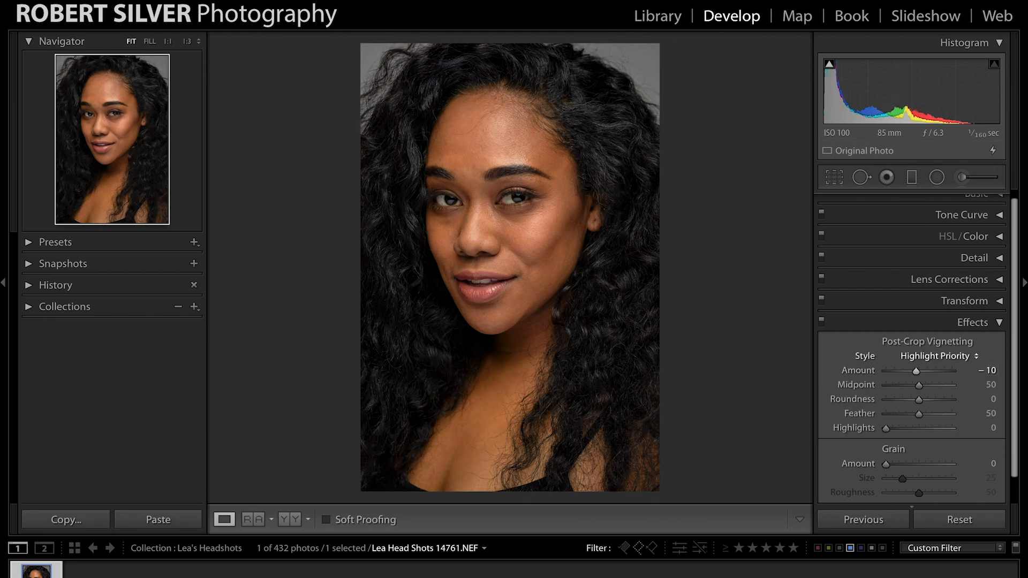
# Switch to Photoshop with the portrait open and frame the face from brows to chin at 50% zoom
pyautogui.press('super+1')
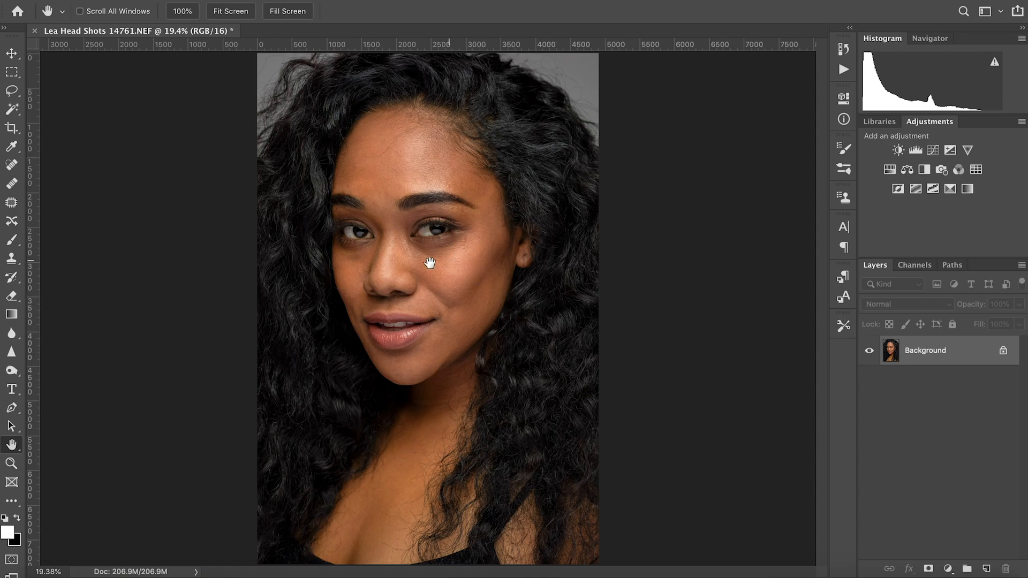
pyautogui.rightClick(391, 238)
pyautogui.click(413, 260)
pyautogui.scroll(10, 410, 225)
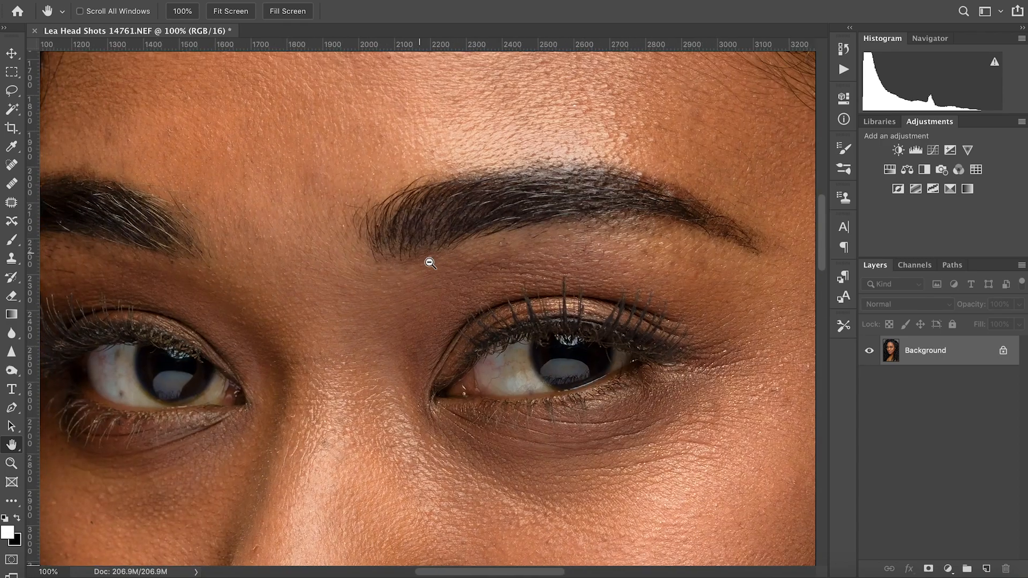
pyautogui.keyDown('alt'); pyautogui.click(433, 270); pyautogui.keyUp('alt')
pyautogui.keyDown('alt'); pyautogui.click(442, 303); pyautogui.keyUp('alt')
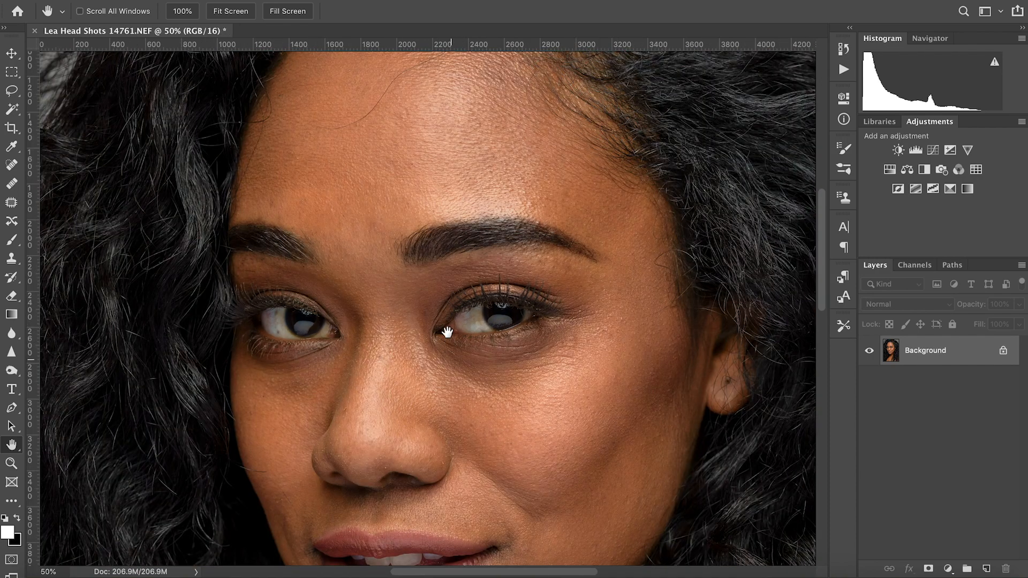
pyautogui.moveTo(448, 332); pyautogui.dragTo(433, 266)
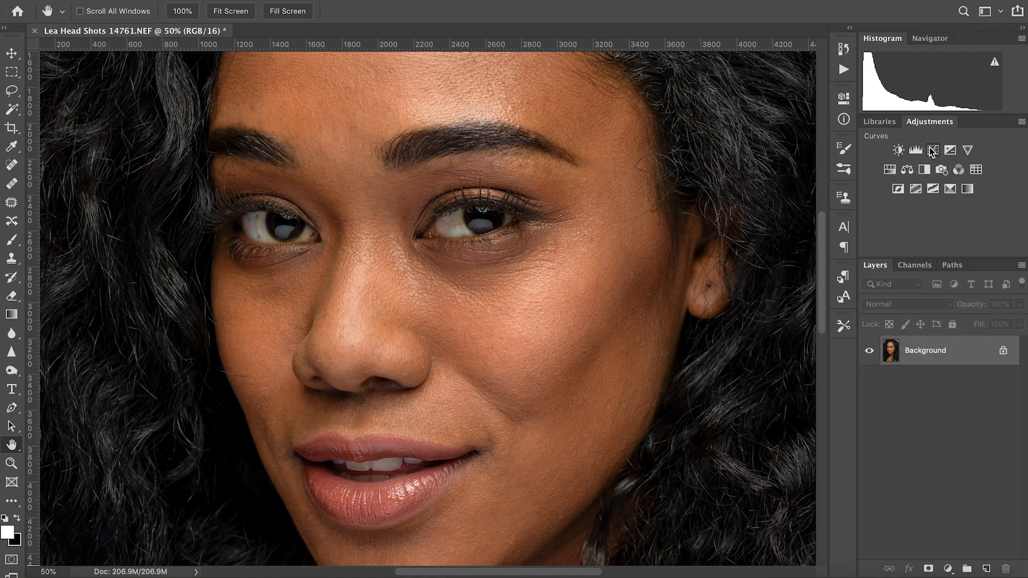
# Add a Curves adjustment layer with a midtone point at input 121, output 134, and invert its mask to black
pyautogui.click(933, 151)
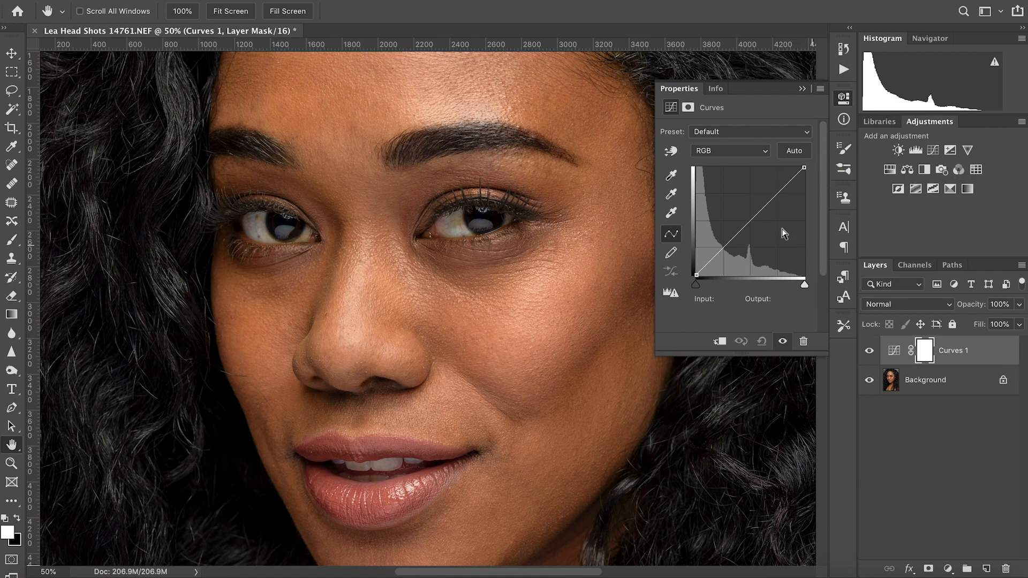
pyautogui.click(748, 220)
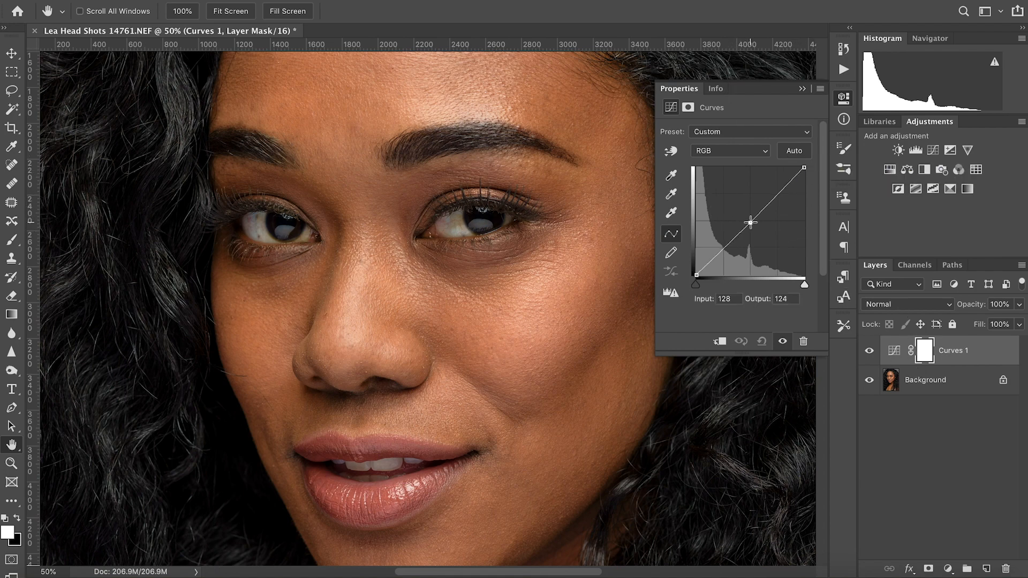
pyautogui.moveTo(749, 219); pyautogui.dragTo(748, 218)
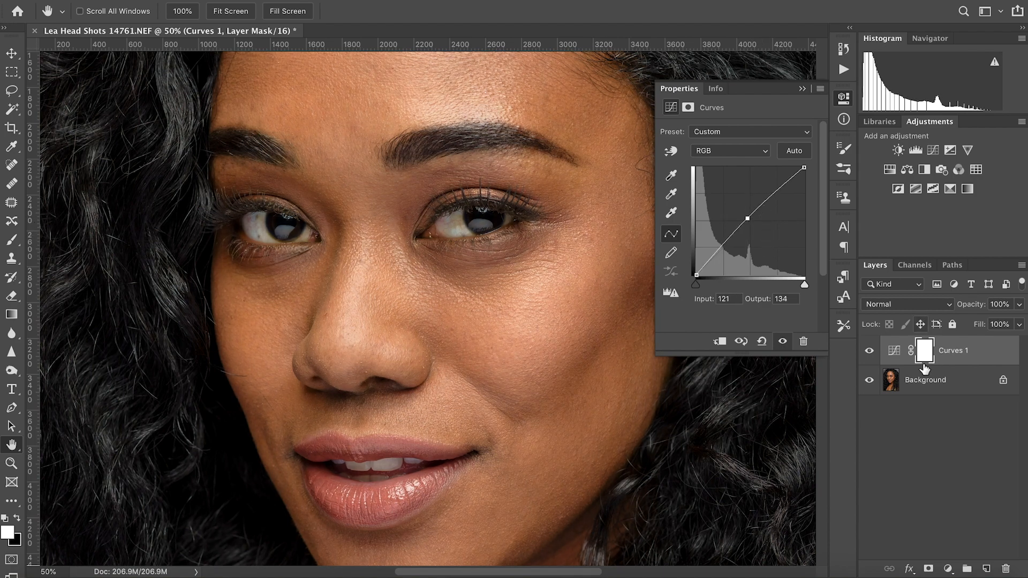
pyautogui.hotkey('ctrl', 'i')
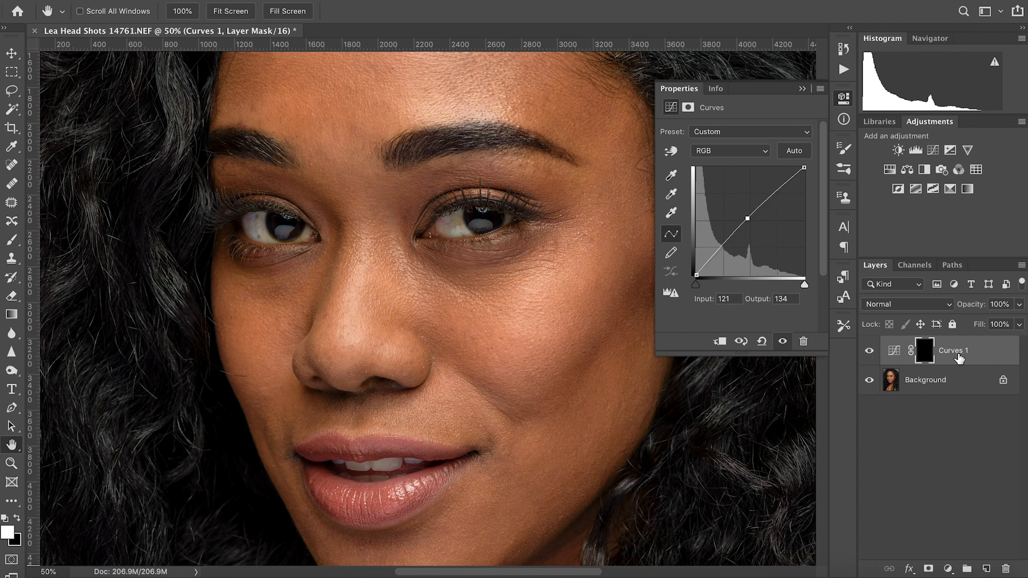
# Rename the Curves layer as dodge1 and target its layer mask
pyautogui.click(959, 355)
pyautogui.doubleClick(957, 353)
pyautogui.write('dodge1')
pyautogui.press('Return')
pyautogui.hotkey('ctrl', '\\')
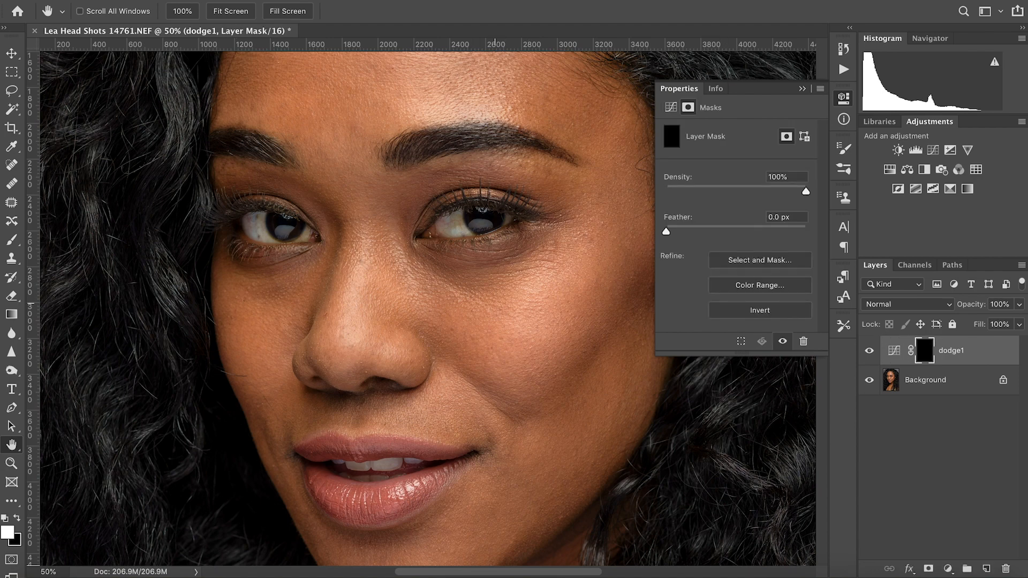
# Set up the Brush tool with the DB Soft 10%flow preset at a size of 45 px
pyautogui.press('b')
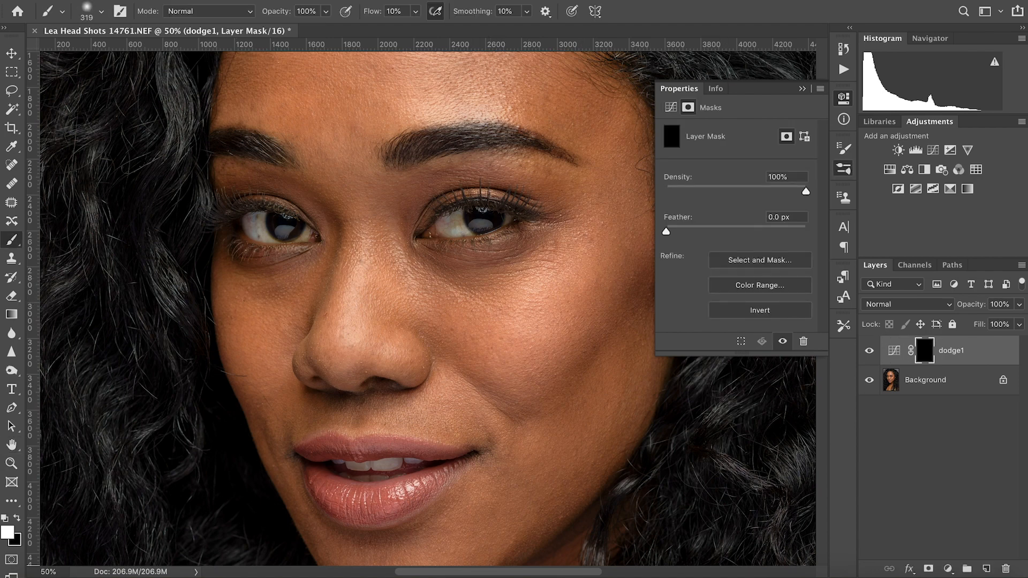
pyautogui.click(843, 169)
pyautogui.click(633, 438)
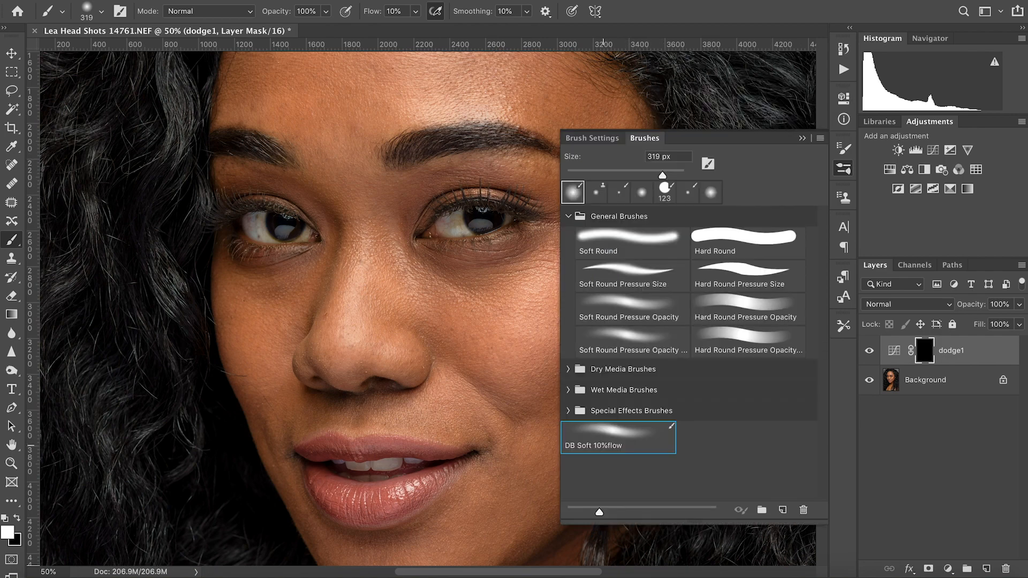
pyautogui.moveTo(663, 175); pyautogui.dragTo(591, 175)
pyautogui.click(803, 137)
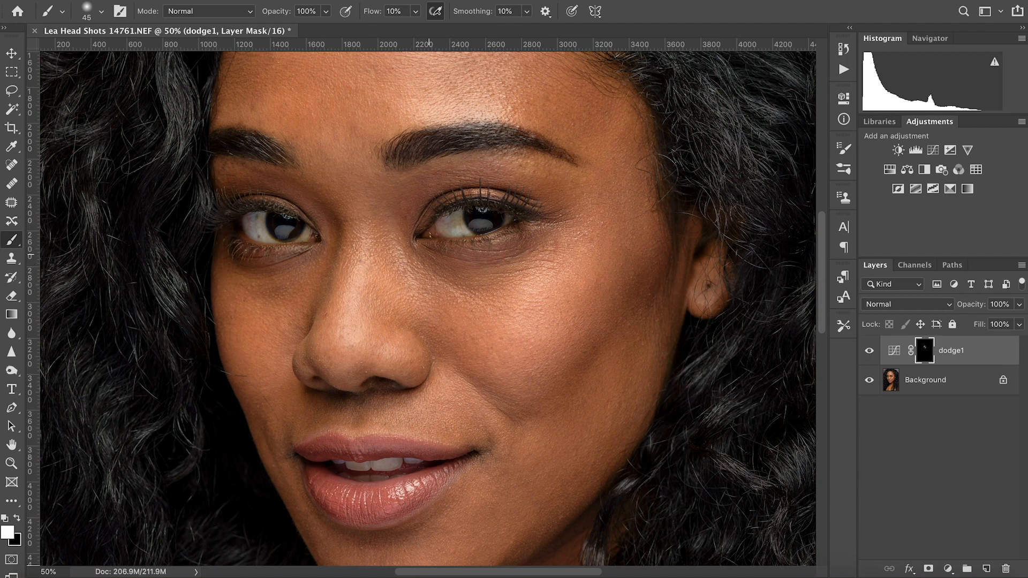
# Compare the face with and without the dodging by hiding and showing the dodge1 layer three times
pyautogui.press('super+comma')
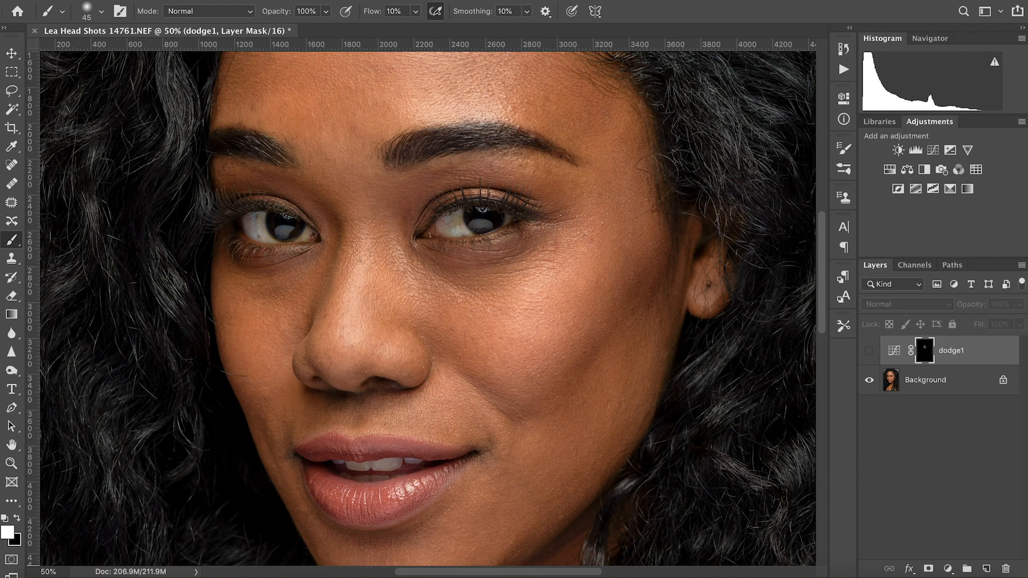
pyautogui.press('super+comma')
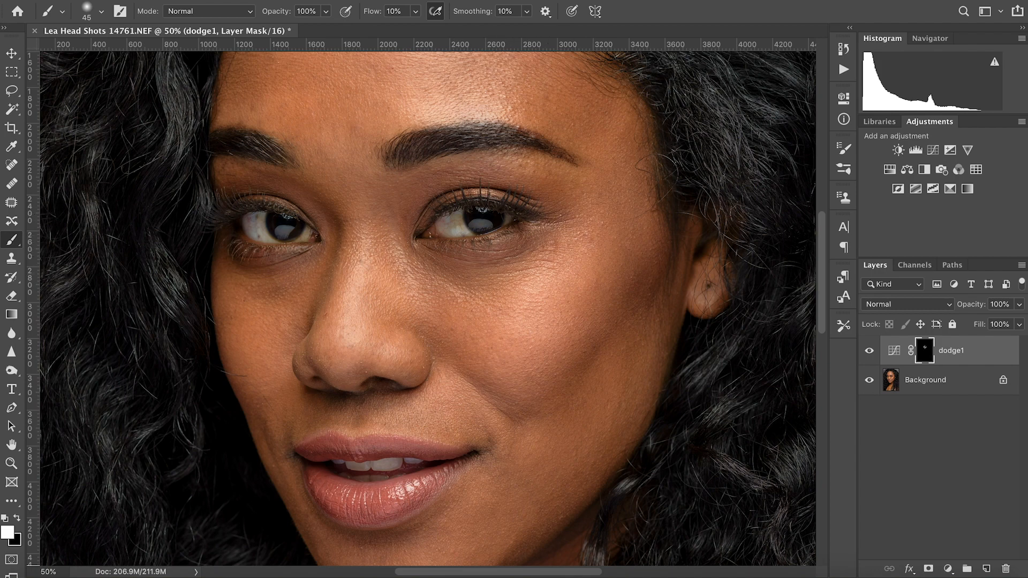
pyautogui.click(869, 351)
pyautogui.click(869, 351)
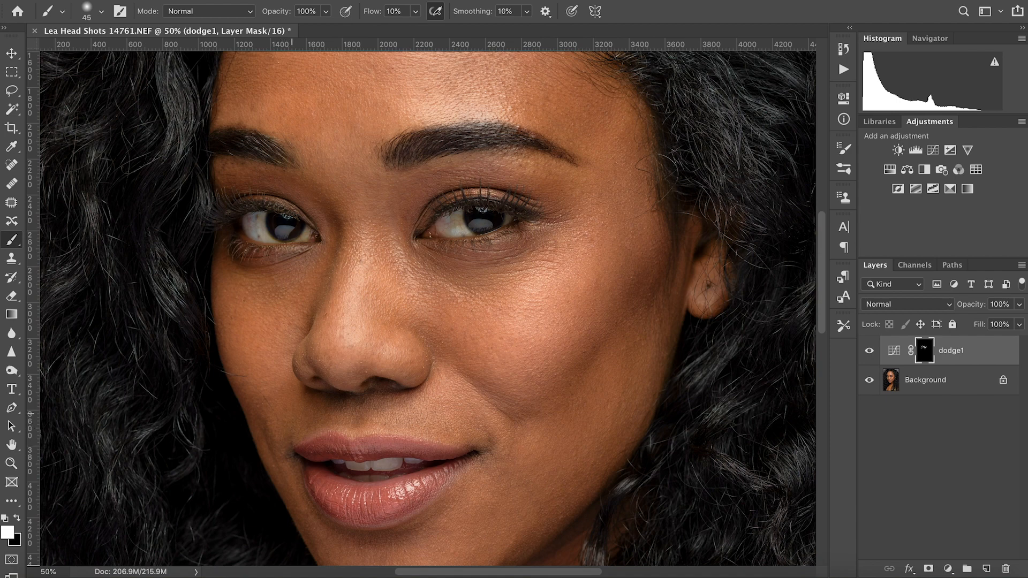
pyautogui.press('super+comma')
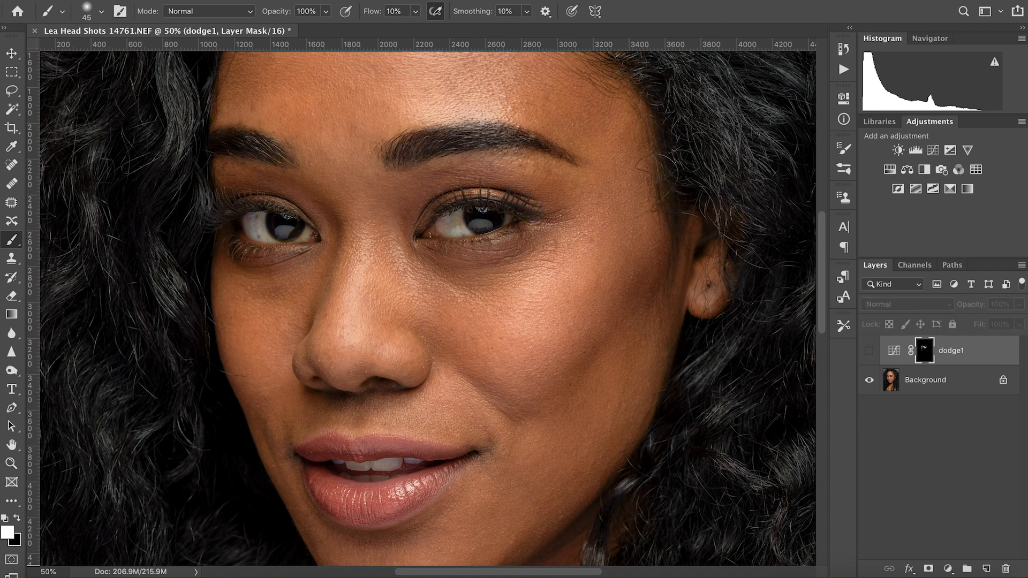
pyautogui.press('super+comma')
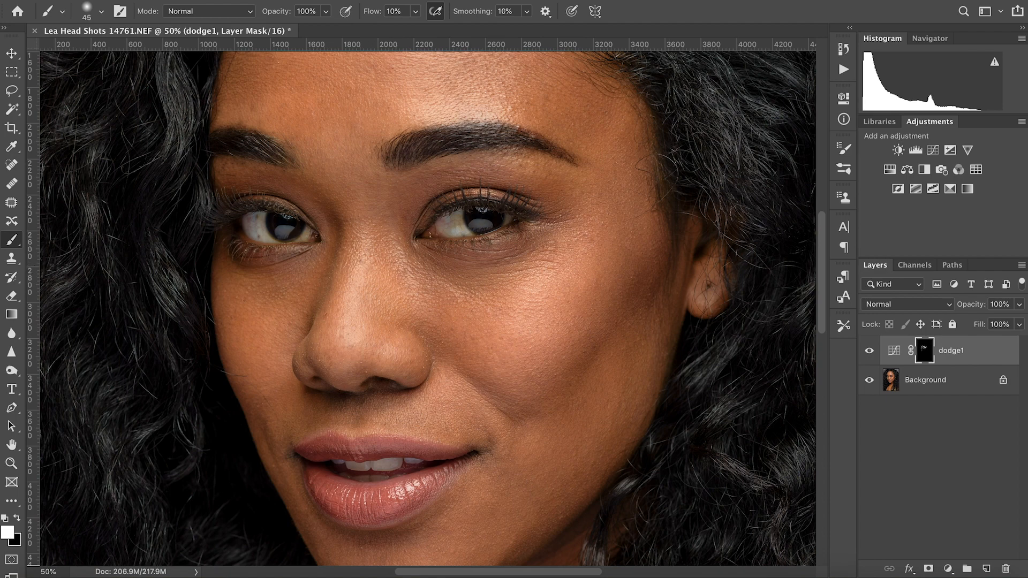
# Check the dodged skin against the original by repeatedly toggling the dodge1 layer's visibility
pyautogui.press('super+comma')
pyautogui.press('super+comma')
pyautogui.press('super+comma')
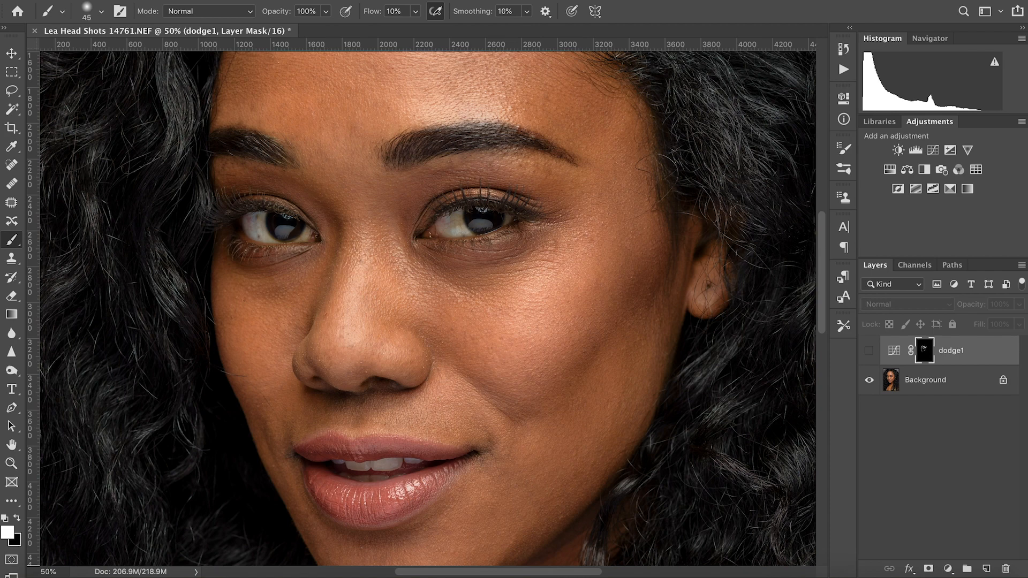
pyautogui.press('super+comma')
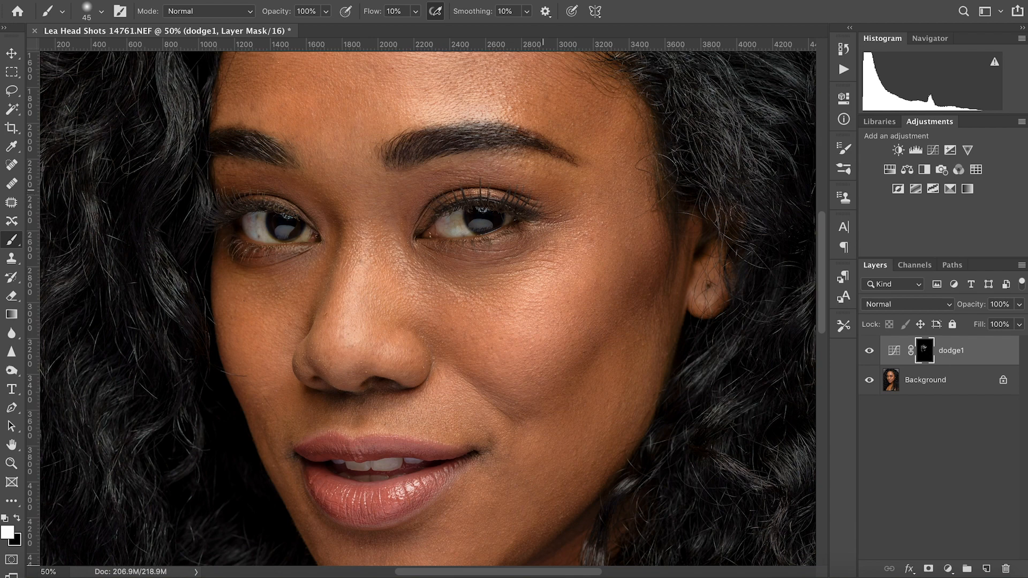
pyautogui.press('super+comma')
pyautogui.press('super+comma')
# Increase the dodging brush's size to 101 px
pyautogui.click(844, 148)
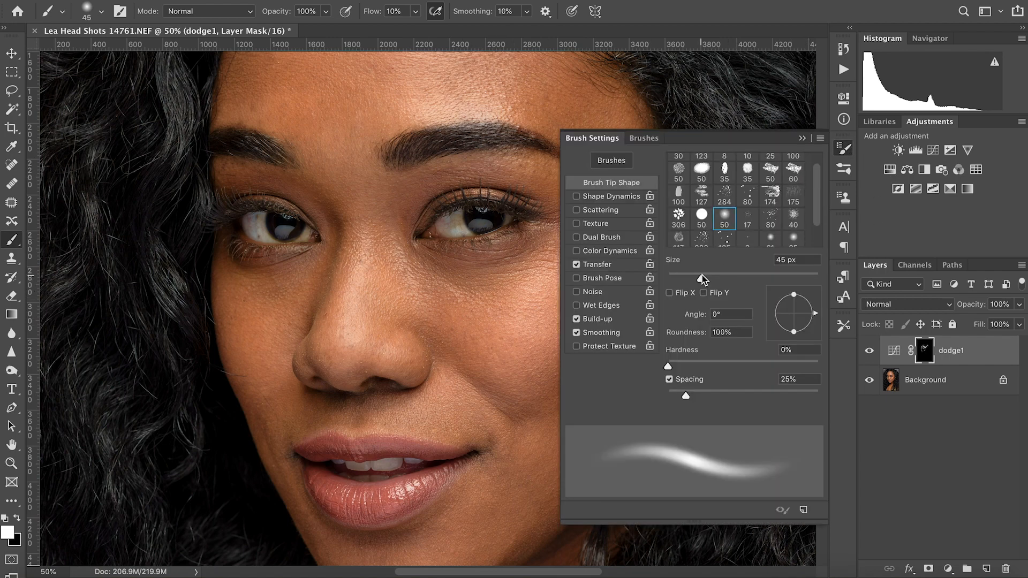
pyautogui.moveTo(700, 279); pyautogui.dragTo(714, 279)
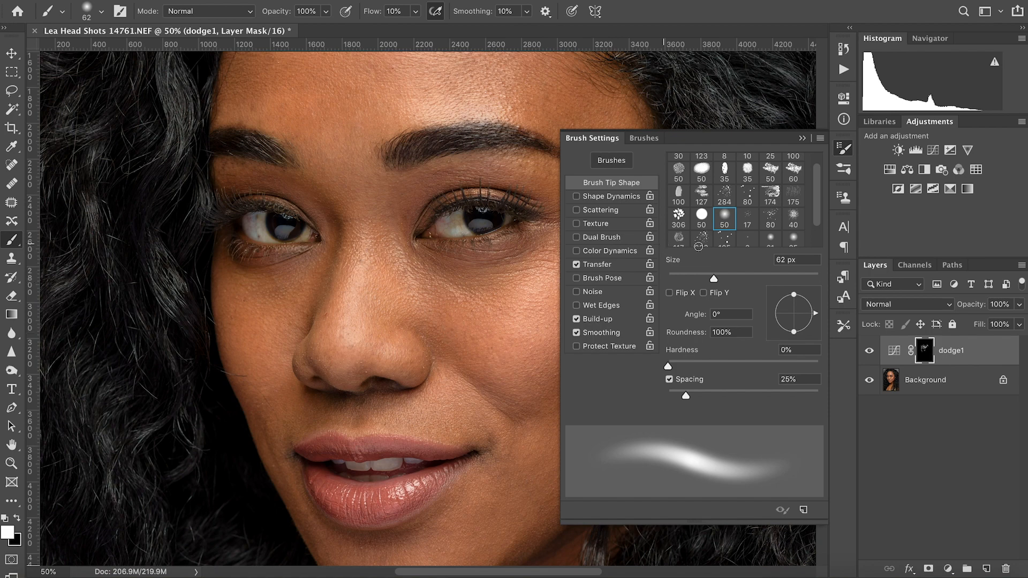
pyautogui.moveTo(716, 274); pyautogui.dragTo(735, 276)
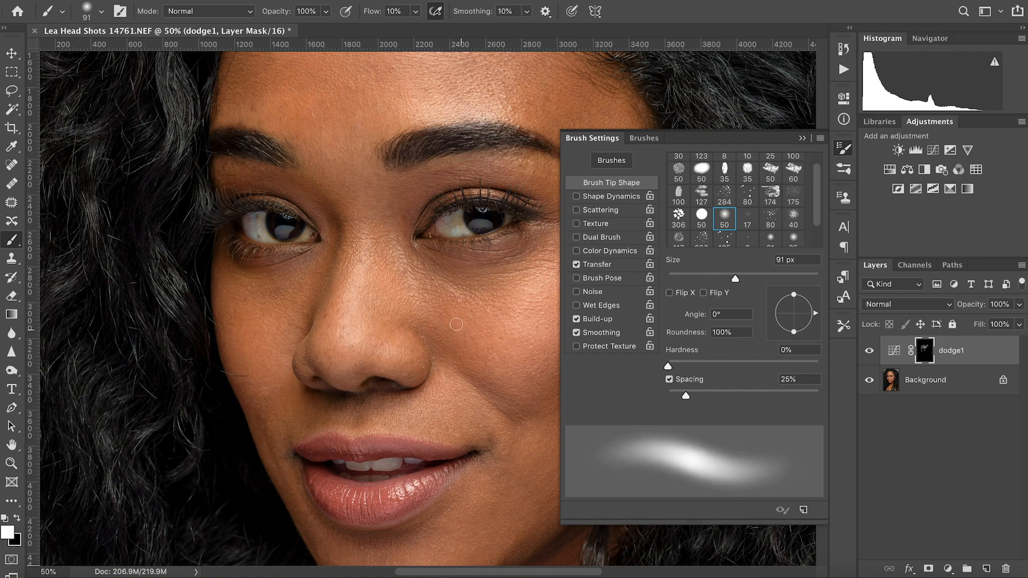
pyautogui.moveTo(736, 278); pyautogui.dragTo(743, 279)
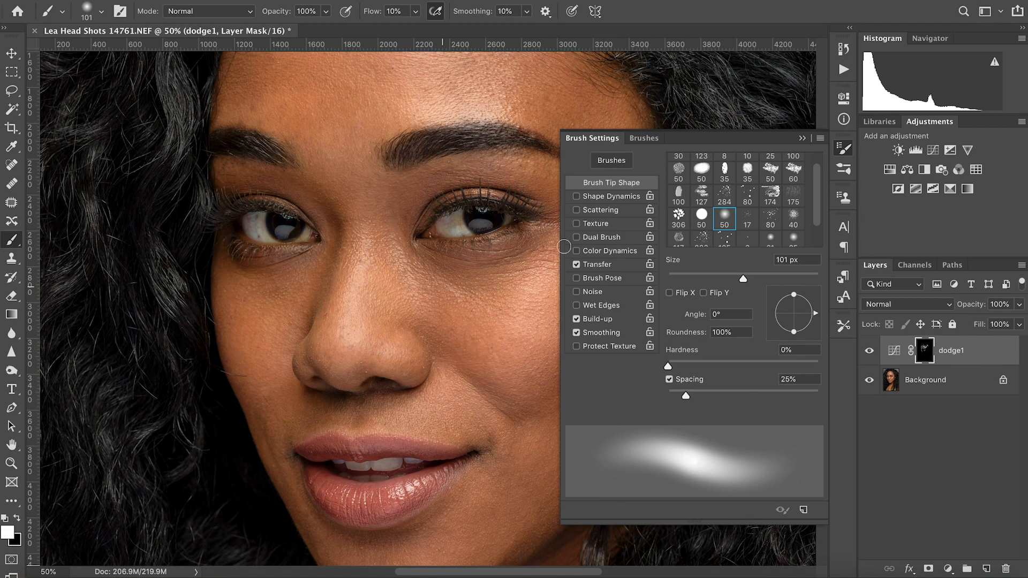
pyautogui.click(802, 140)
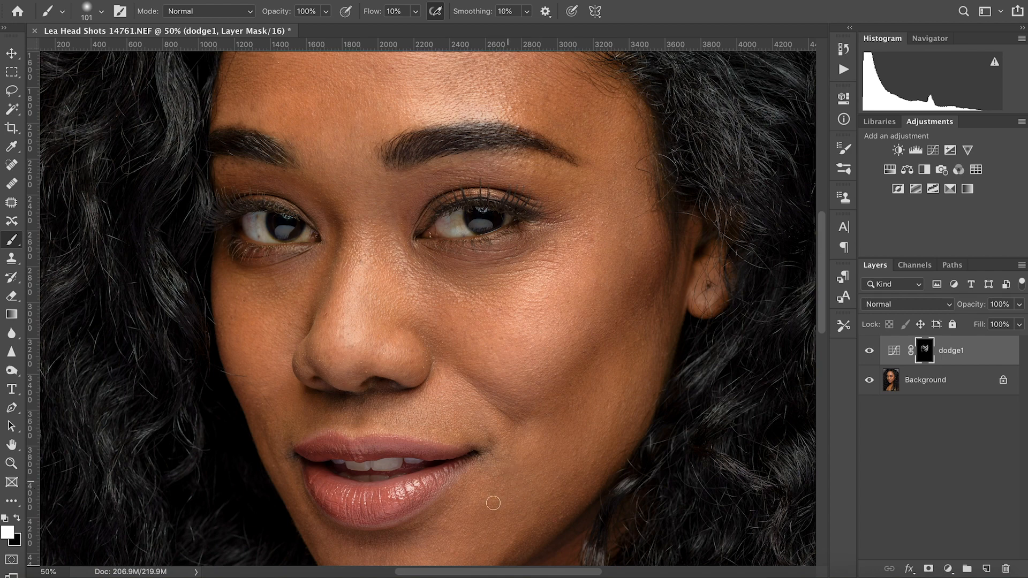
# Review the dodging on the cheeks and chin by hiding and showing the dodge1 layer
pyautogui.click(868, 351)
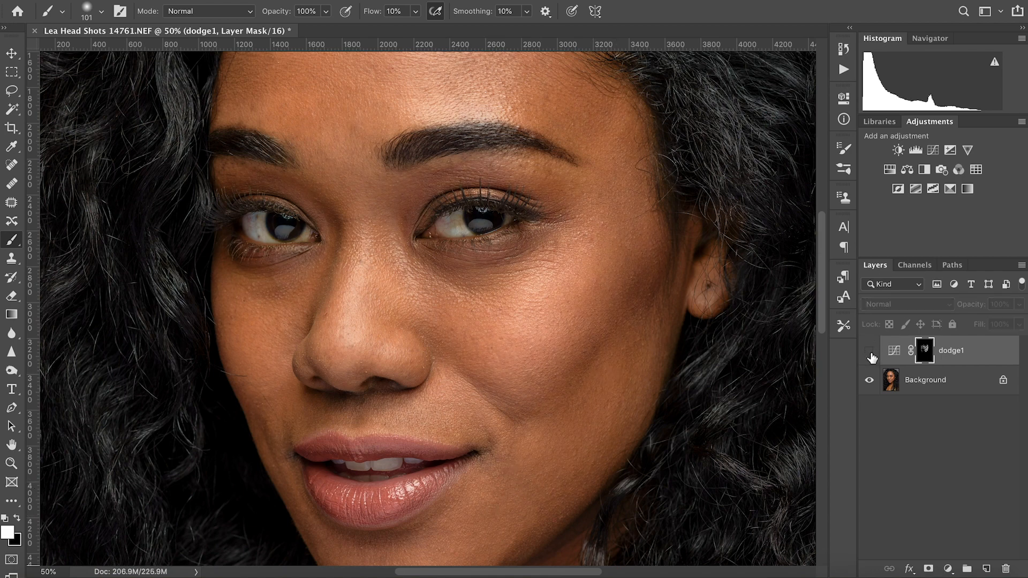
pyautogui.click(870, 353)
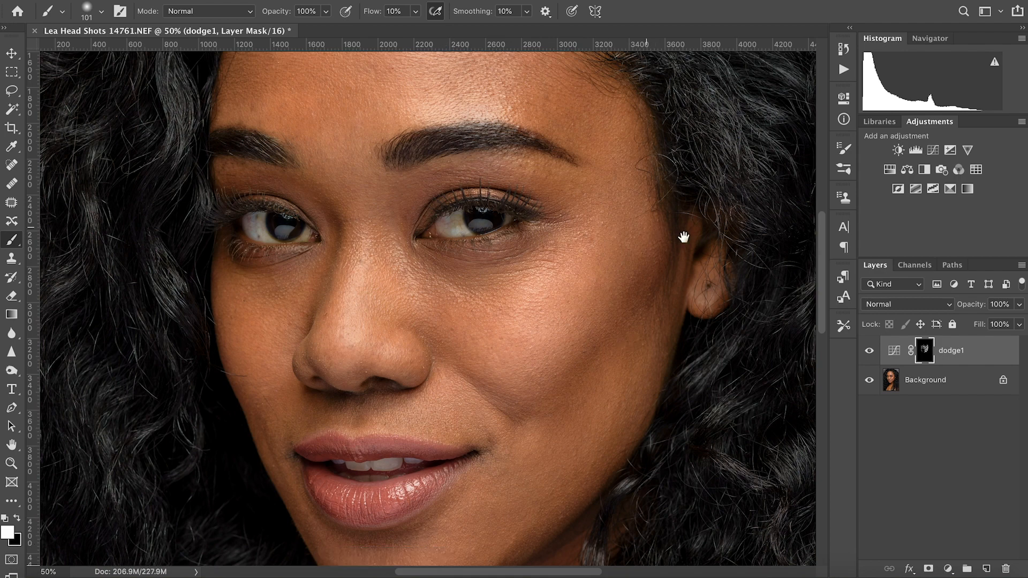
pyautogui.press('h')
pyautogui.moveTo(564, 236); pyautogui.dragTo(533, 308)
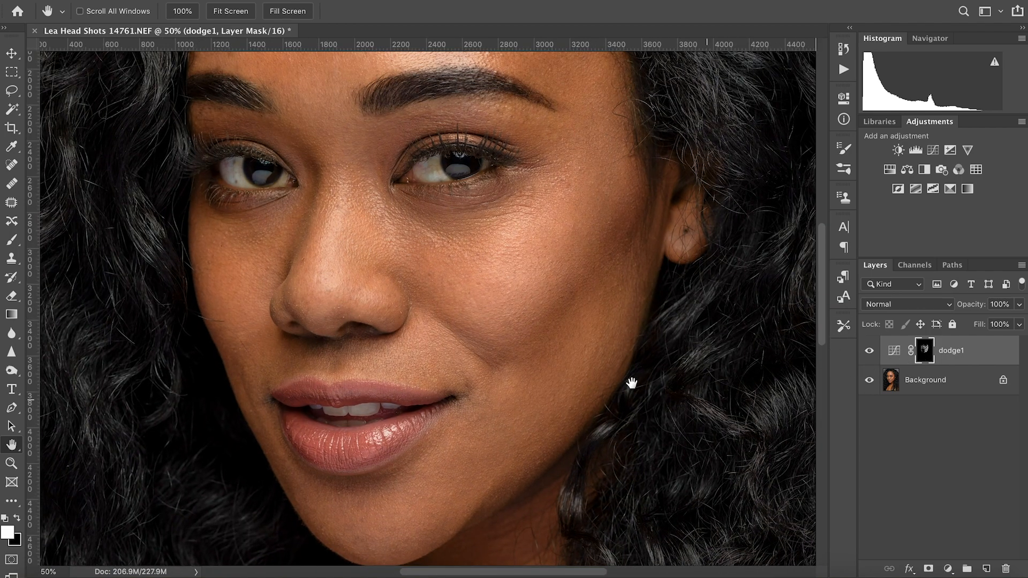
pyautogui.press('b')
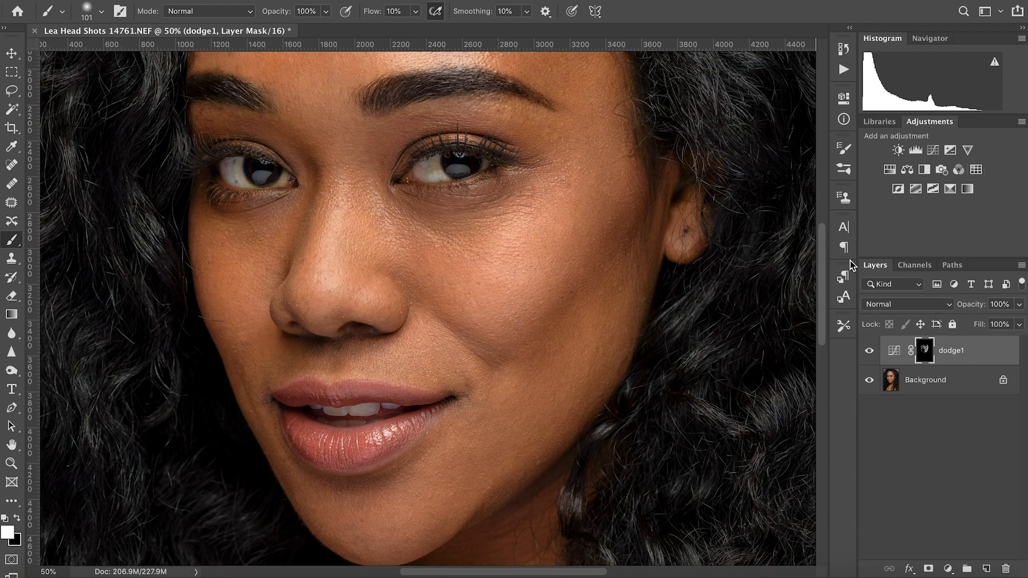
pyautogui.click(870, 352)
# Save the layered document in Photoshop format with Maximize Compatibility on, keeping the suggested file name and folder
pyautogui.click(120, 0)
pyautogui.click(183, 122)
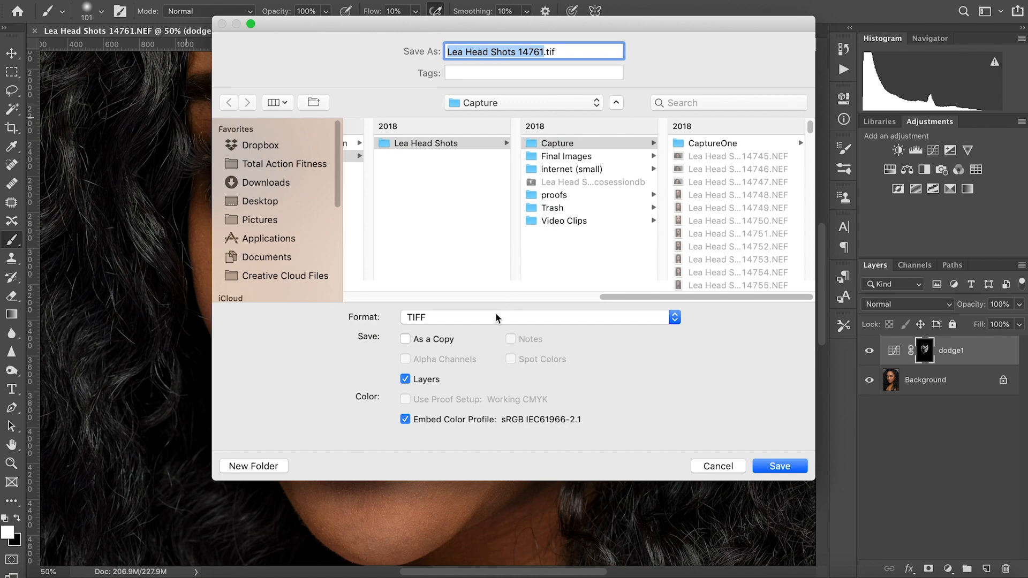
pyautogui.click(496, 317)
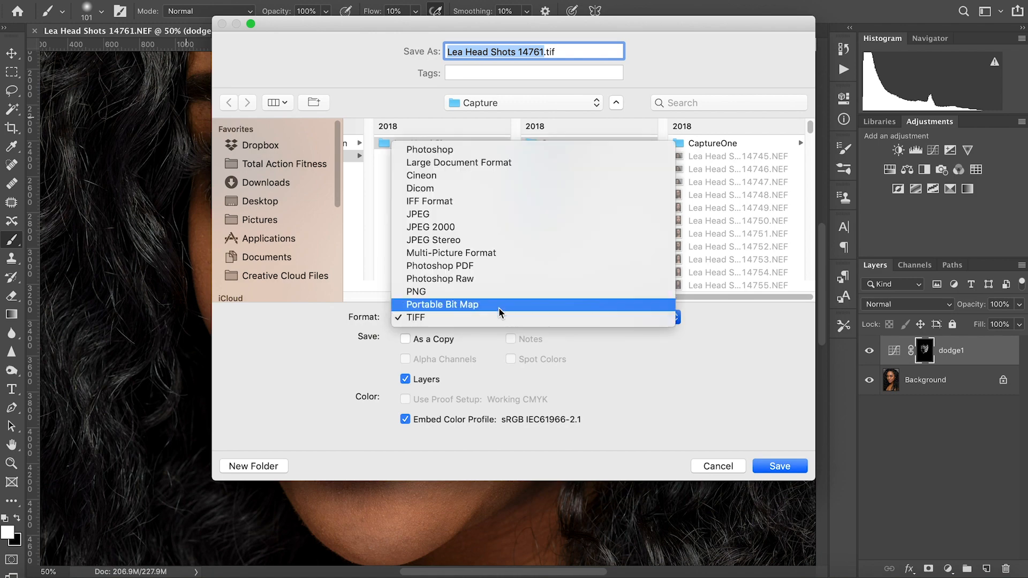
pyautogui.click(471, 149)
pyautogui.click(778, 468)
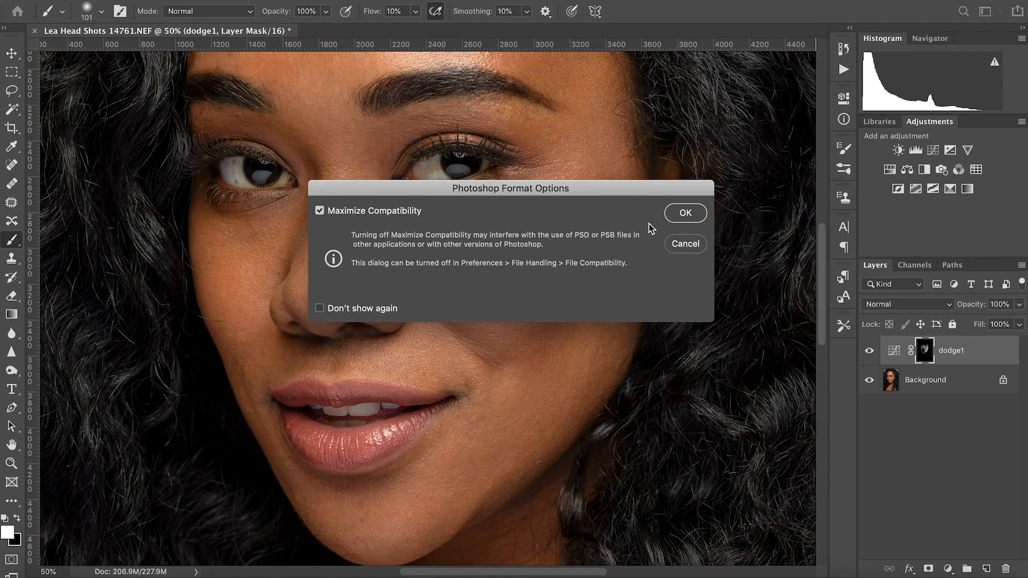
pyautogui.press('Return')
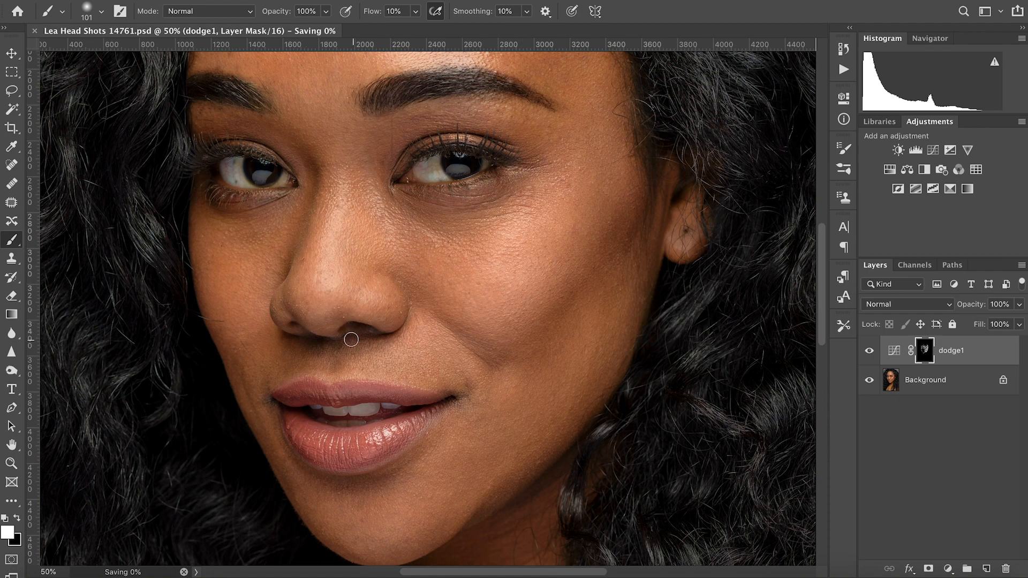
# Dodge the dark patches in the middle of the forehead and above the arched eyebrow on the dodge1 mask
pyautogui.press('h')
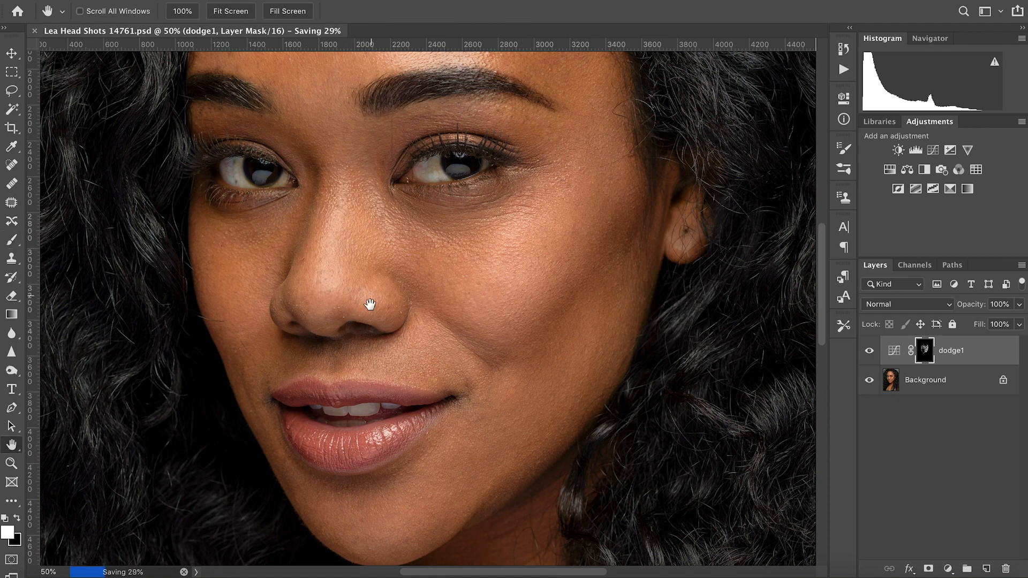
pyautogui.scroll(5, 370, 305)
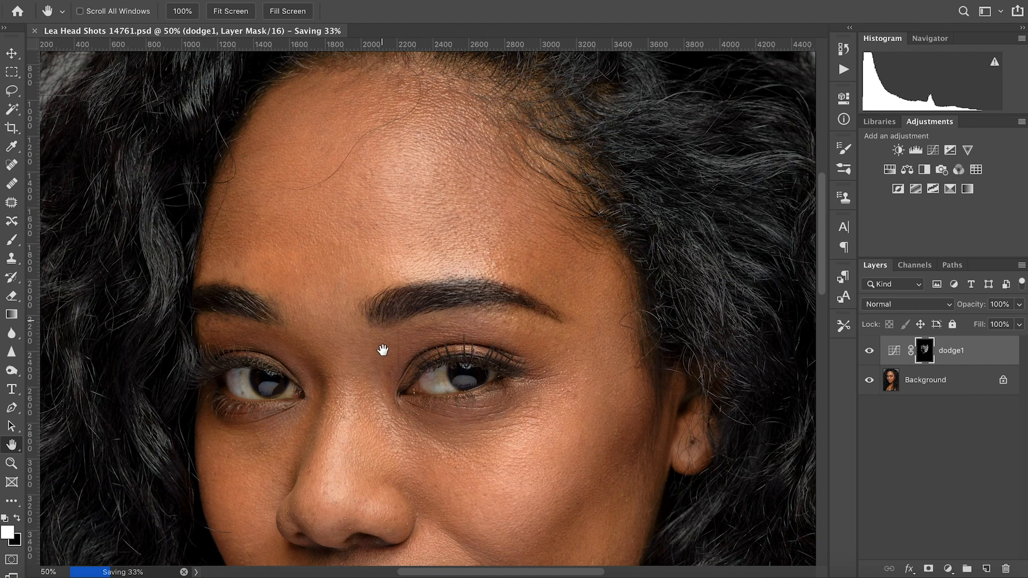
pyautogui.scroll(2, 383, 350)
pyautogui.press('b')
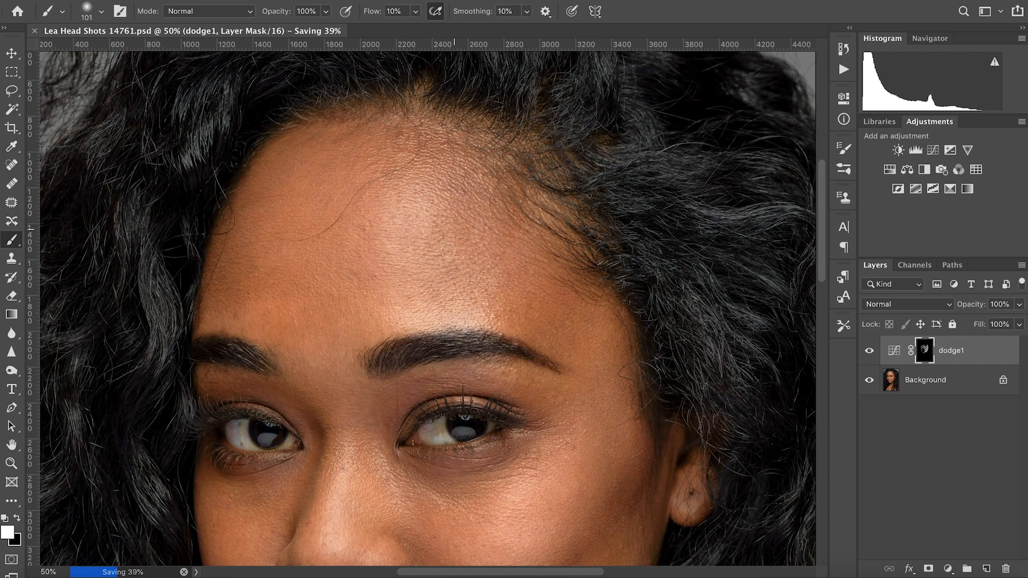
pyautogui.moveTo(461, 256)
pyautogui.mouseDown()
pyautogui.moveTo(470, 180)
pyautogui.moveTo(446, 197)
pyautogui.moveTo(464, 195)
pyautogui.moveTo(471, 171)
pyautogui.moveTo(450, 190)
pyautogui.moveTo(469, 160)
pyautogui.moveTo(451, 140)
pyautogui.moveTo(445, 163)
pyautogui.moveTo(400, 199)
pyautogui.moveTo(467, 249)
pyautogui.moveTo(418, 255)
pyautogui.moveTo(460, 215)
pyautogui.moveTo(436, 229)
pyautogui.moveTo(438, 243)
pyautogui.moveTo(470, 221)
pyautogui.moveTo(454, 221)
pyautogui.moveTo(477, 258)
pyautogui.mouseUp()
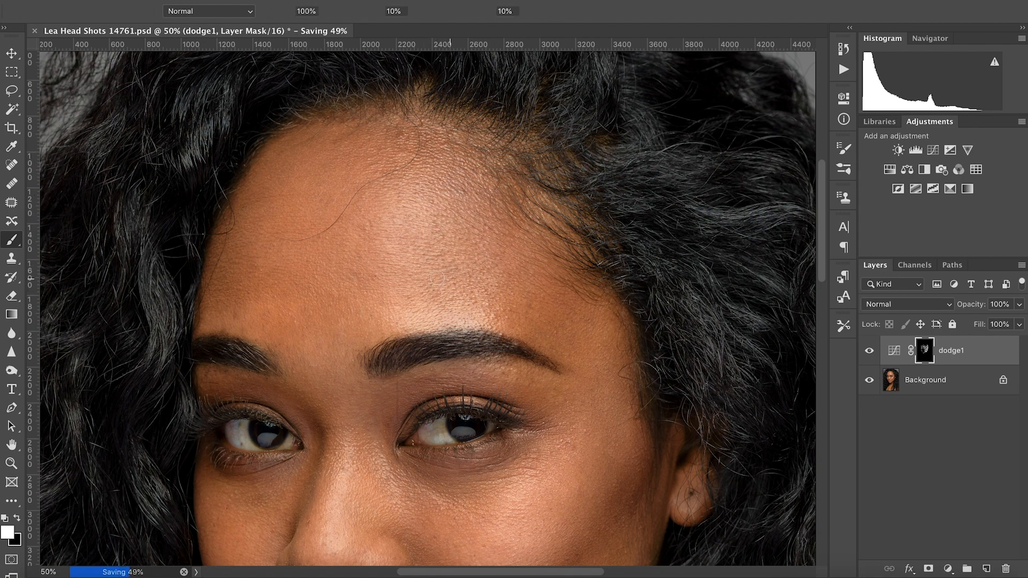
pyautogui.moveTo(455, 249); pyautogui.dragTo(452, 279)
pyautogui.moveTo(452, 279)
pyautogui.mouseDown()
pyautogui.moveTo(444, 220)
pyautogui.moveTo(522, 200)
pyautogui.moveTo(526, 188)
pyautogui.moveTo(490, 209)
pyautogui.moveTo(523, 280)
pyautogui.moveTo(503, 310)
pyautogui.mouseUp()
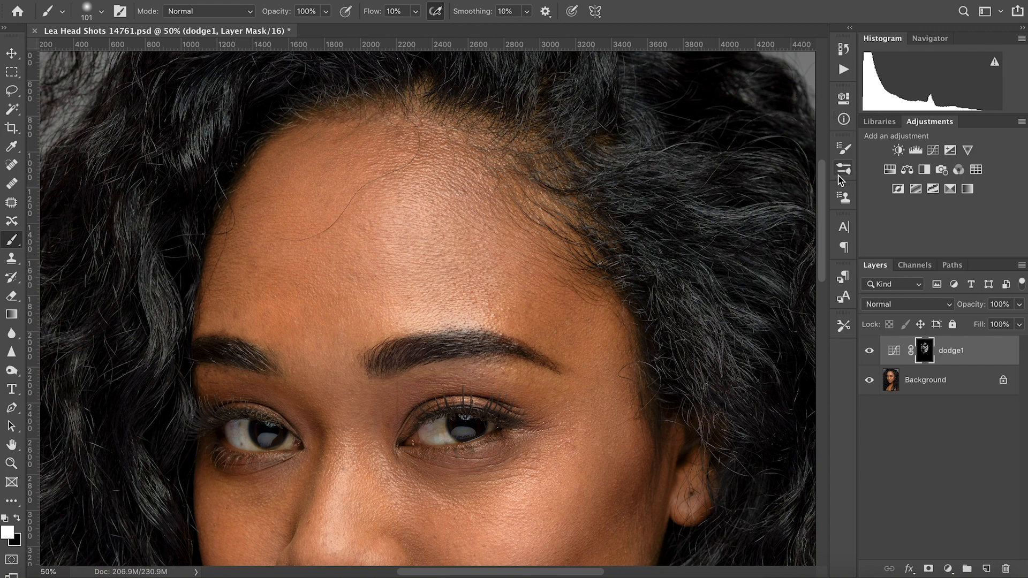
# Reduce the dodging brush's size to 48 px for finer forehead work
pyautogui.click(843, 148)
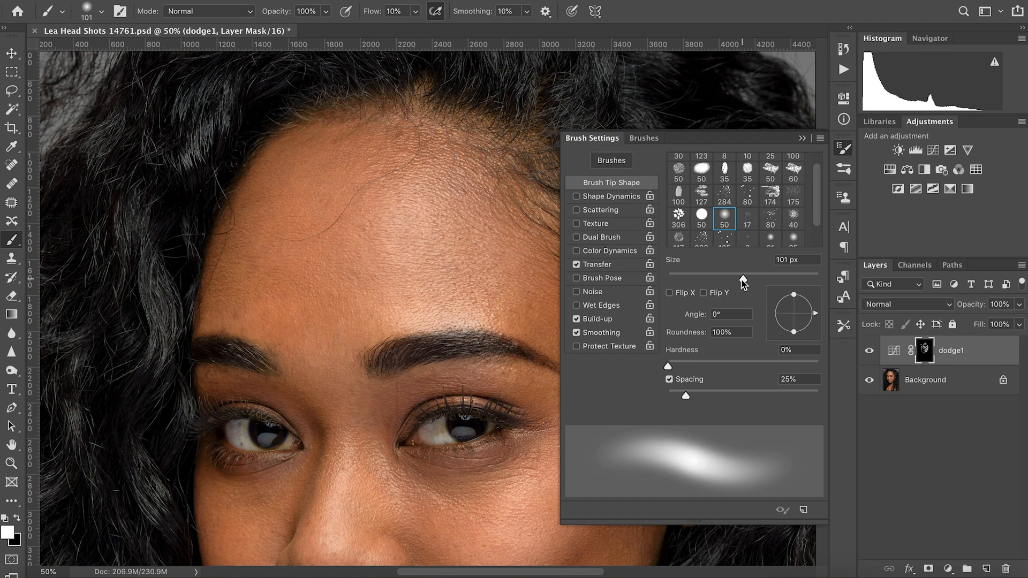
pyautogui.moveTo(736, 274); pyautogui.dragTo(706, 281)
pyautogui.click(801, 140)
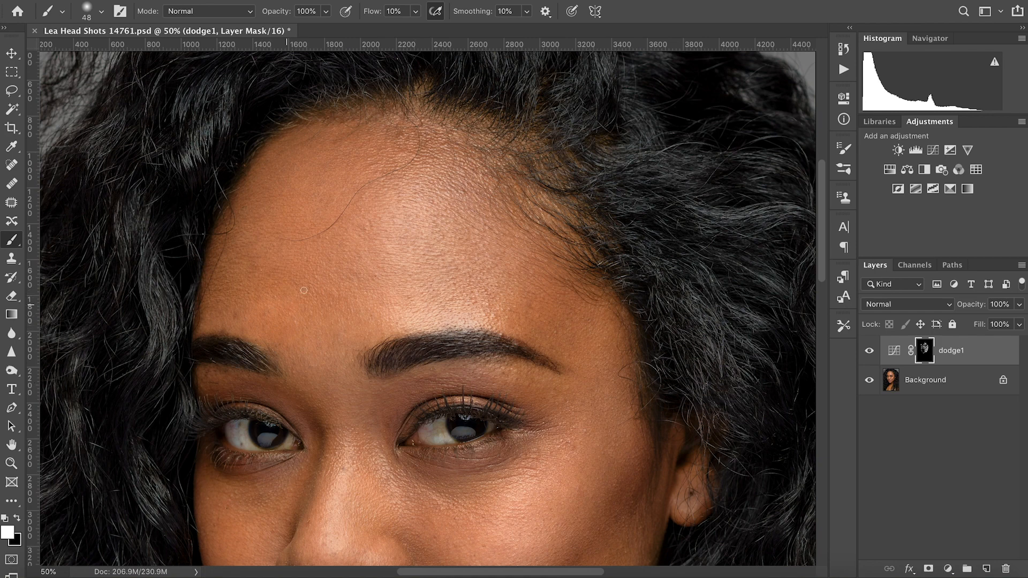
# Try dodging a spot on the left side of the forehead, and step the history back by five brush strokes
pyautogui.click(309, 272)
pyautogui.click(844, 149)
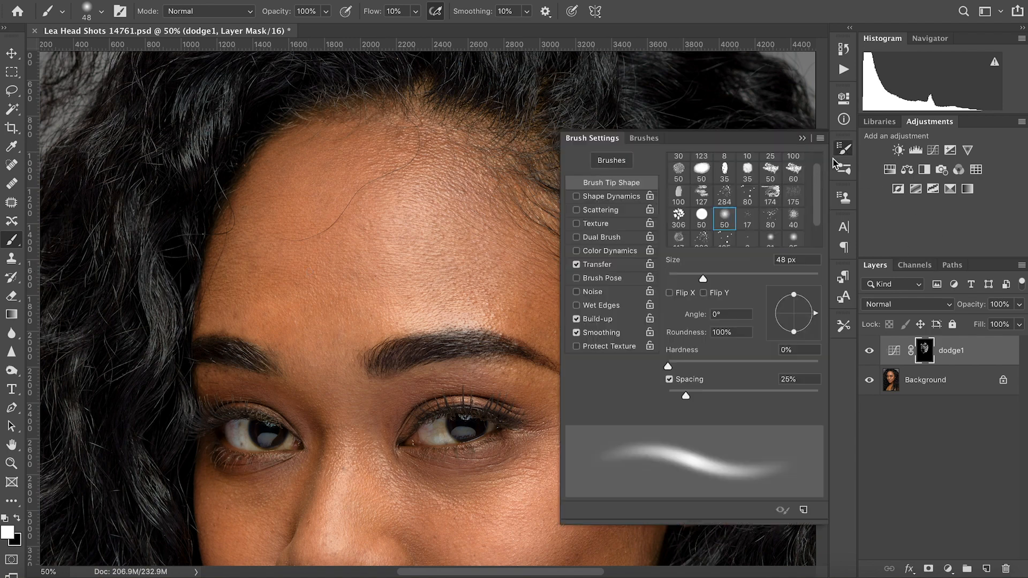
pyautogui.click(844, 49)
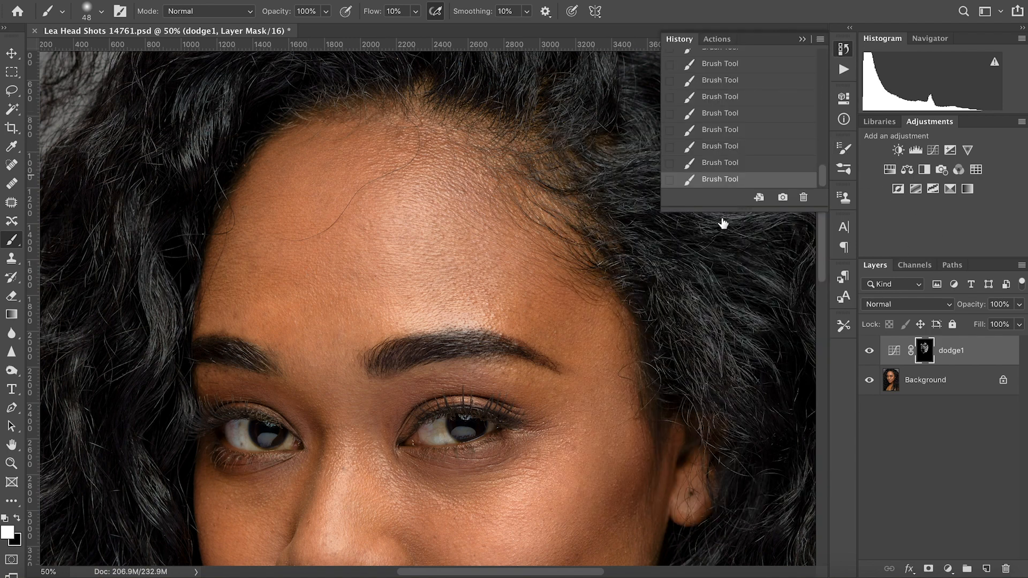
pyautogui.click(738, 144)
pyautogui.click(739, 131)
pyautogui.click(742, 113)
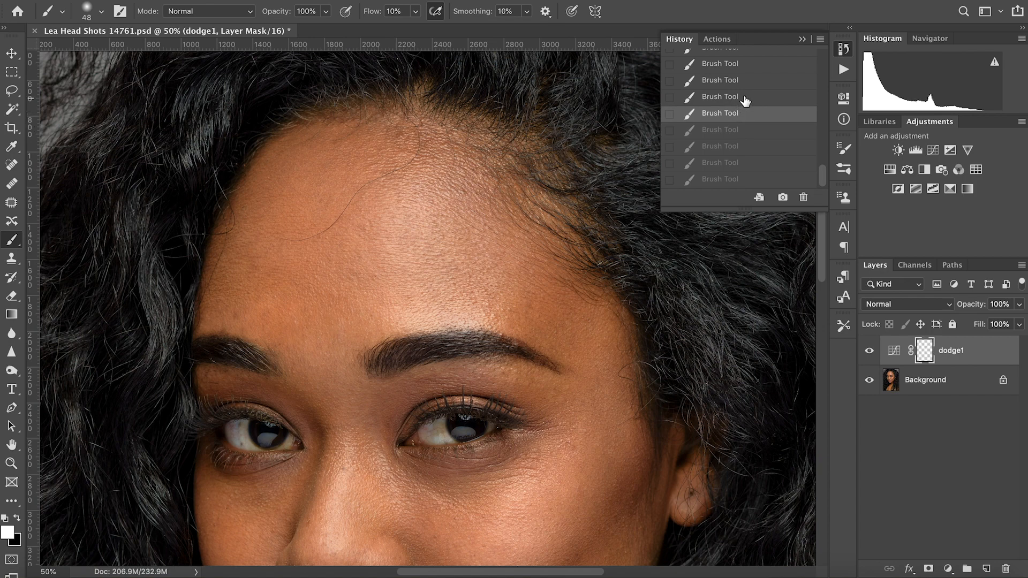
pyautogui.click(745, 96)
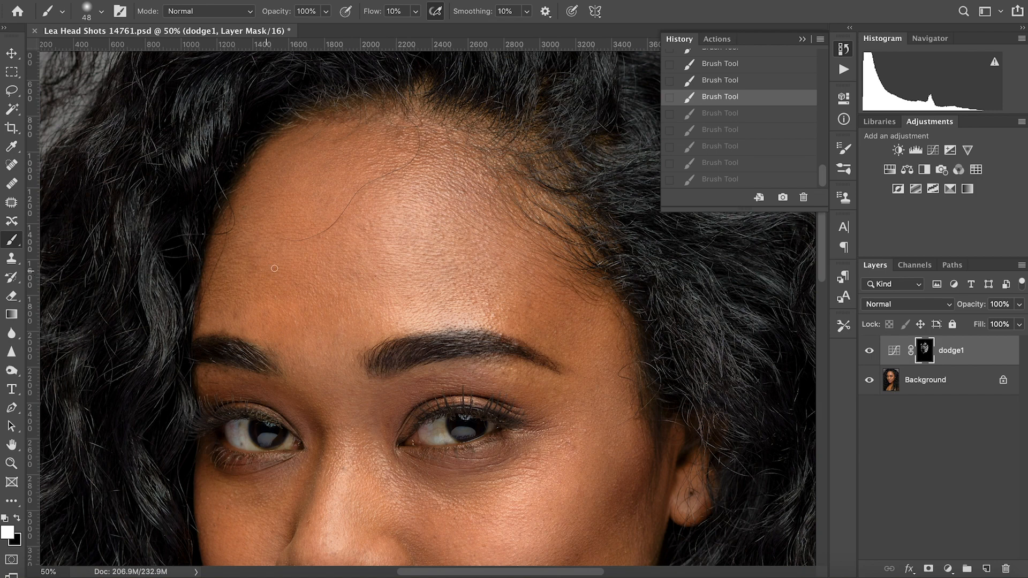
# Dodge the dark patches on the left side of the forehead on the dodge1 mask and save the document
pyautogui.moveTo(274, 268); pyautogui.dragTo(261, 280)
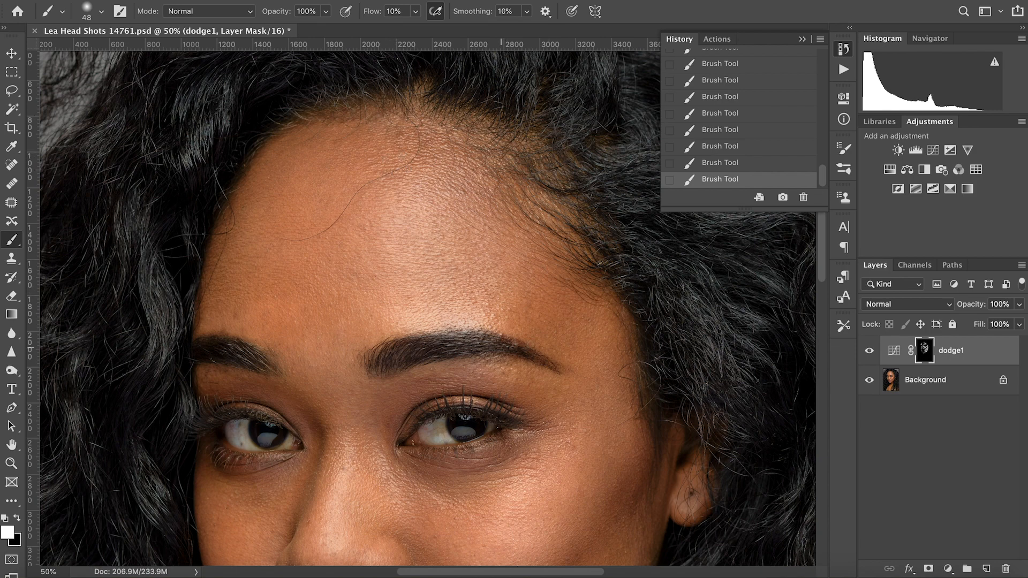
pyautogui.press('h')
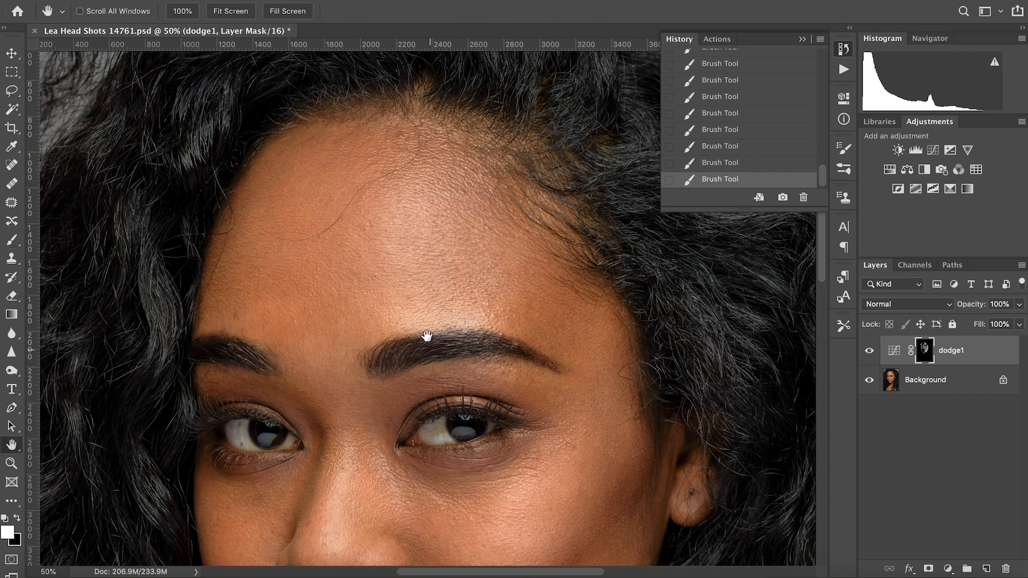
pyautogui.rightClick(432, 299)
pyautogui.press('Escape')
pyautogui.hotkey('ctrl', '0')
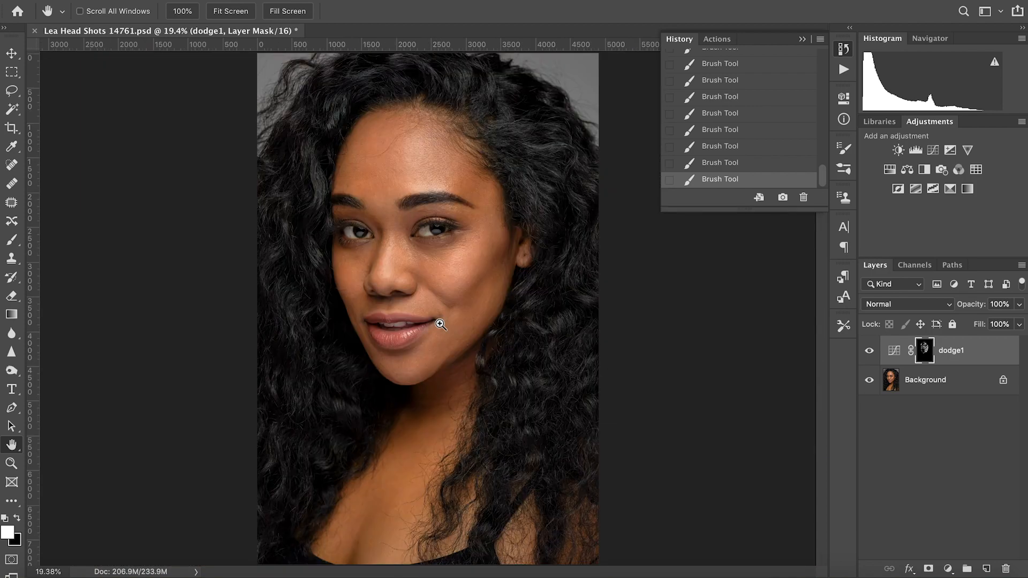
pyautogui.hotkey('ctrl', 's')
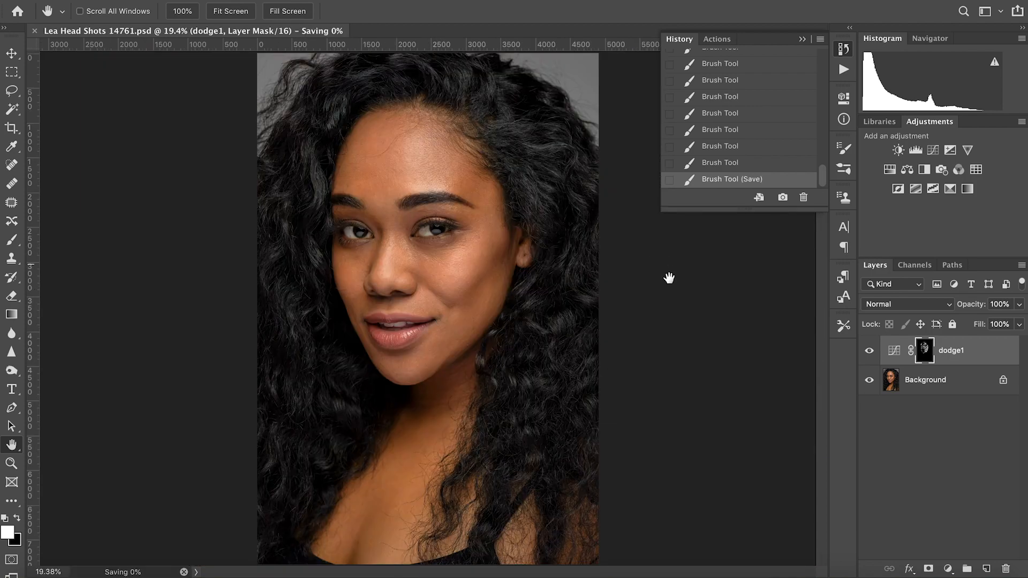
# Compare the whole portrait with and without the dodging by hiding and showing the dodge1 layer twice
pyautogui.click(872, 353)
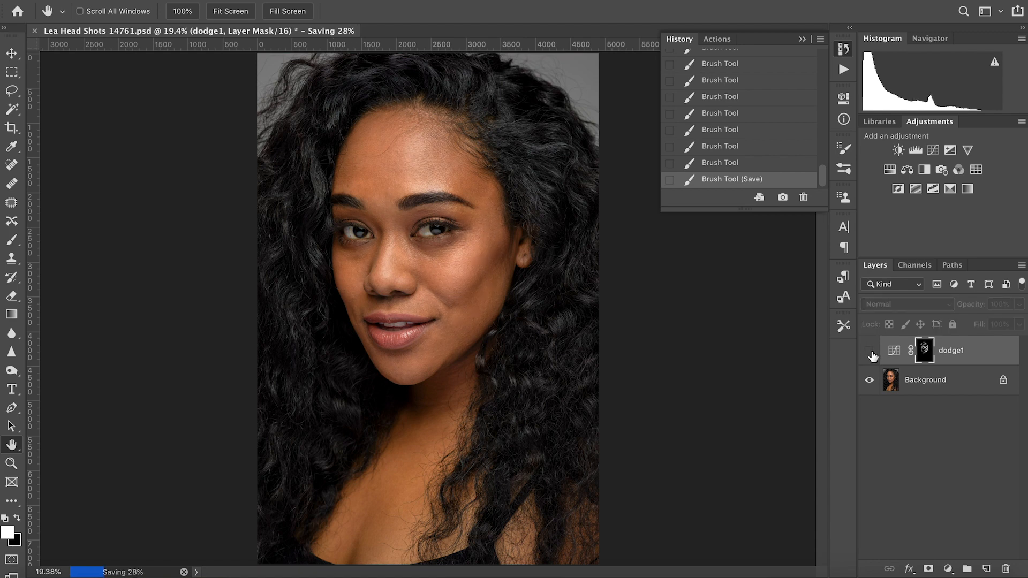
pyautogui.click(872, 356)
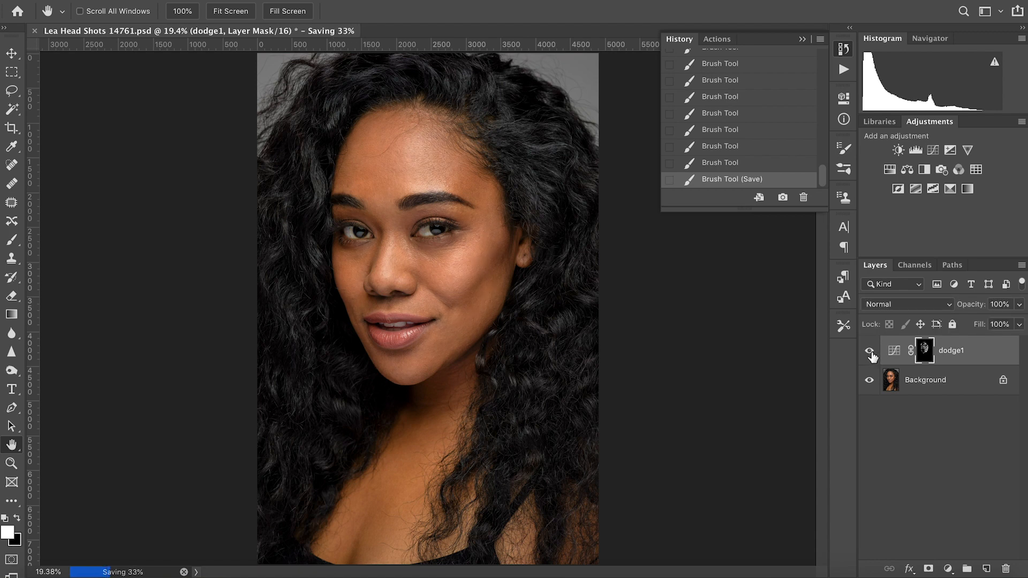
pyautogui.click(875, 355)
pyautogui.click(875, 354)
# Reactivate the Brush tool and set its size to 75 px
pyautogui.click(844, 148)
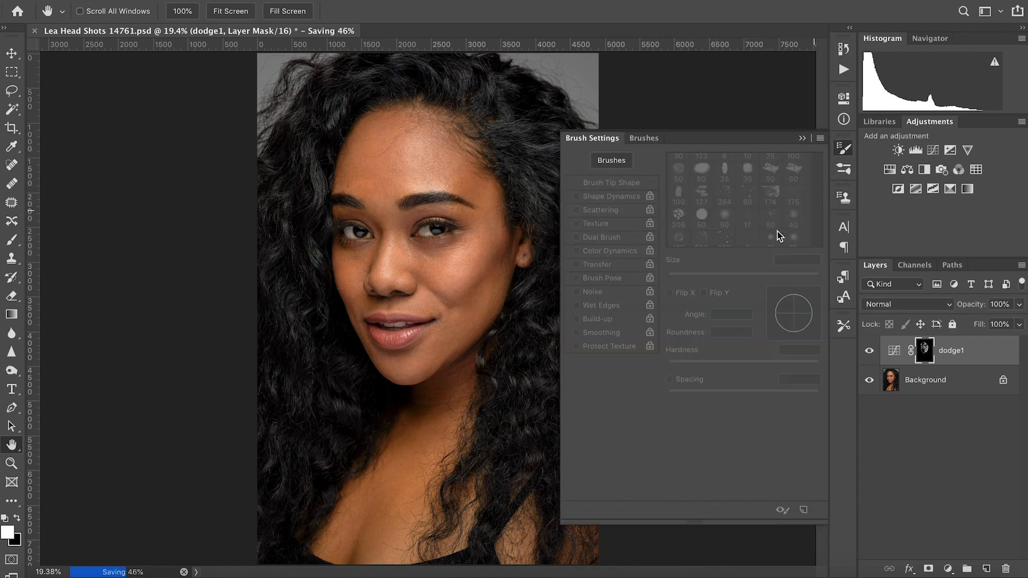
pyautogui.press('b')
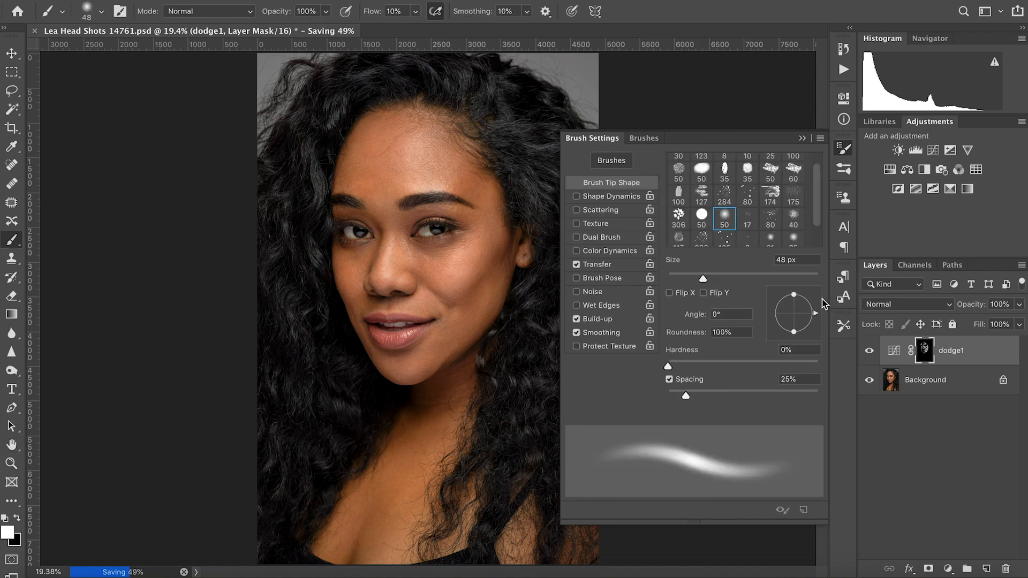
pyautogui.moveTo(705, 278); pyautogui.dragTo(725, 277)
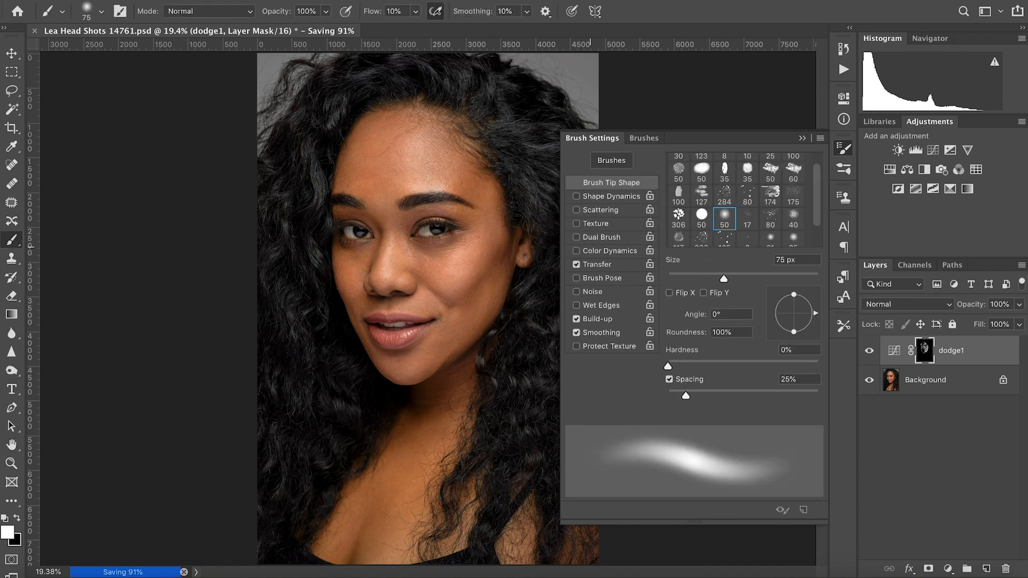
# Set the brush size to 121 px and dodge the right side of the forehead near the hairline on the dodge1 mask
pyautogui.moveTo(727, 275); pyautogui.dragTo(752, 276)
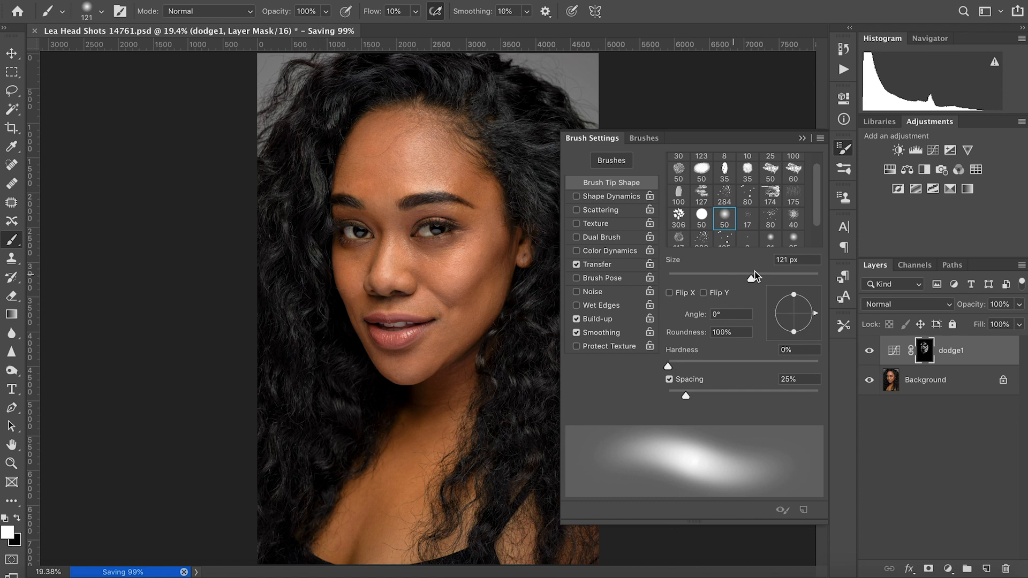
pyautogui.moveTo(467, 173)
pyautogui.mouseDown()
pyautogui.moveTo(478, 166)
pyautogui.moveTo(464, 201)
pyautogui.moveTo(485, 188)
pyautogui.moveTo(472, 194)
pyautogui.mouseUp()
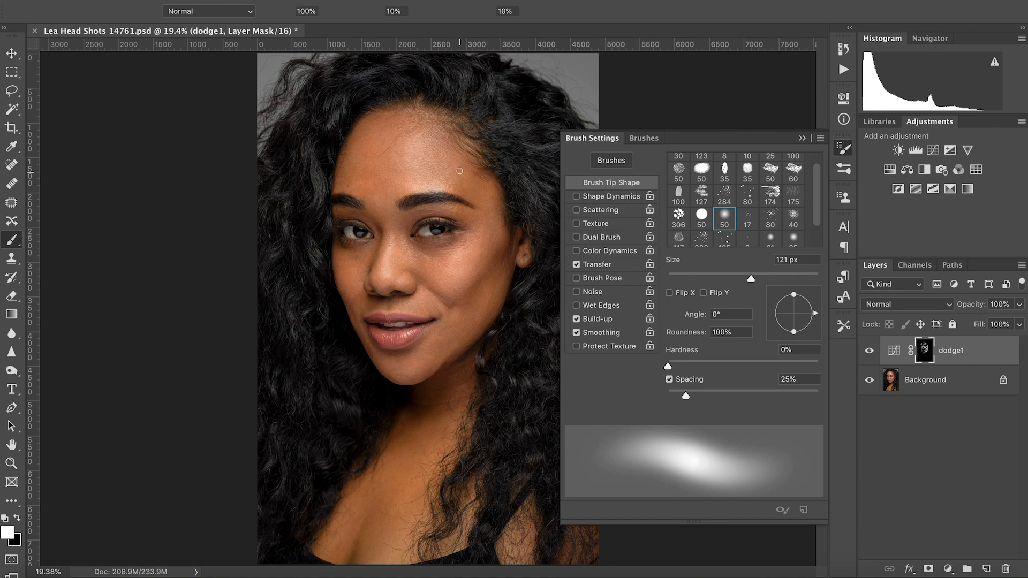
pyautogui.moveTo(459, 171)
pyautogui.mouseDown()
pyautogui.moveTo(470, 162)
pyautogui.moveTo(458, 139)
pyautogui.mouseUp()
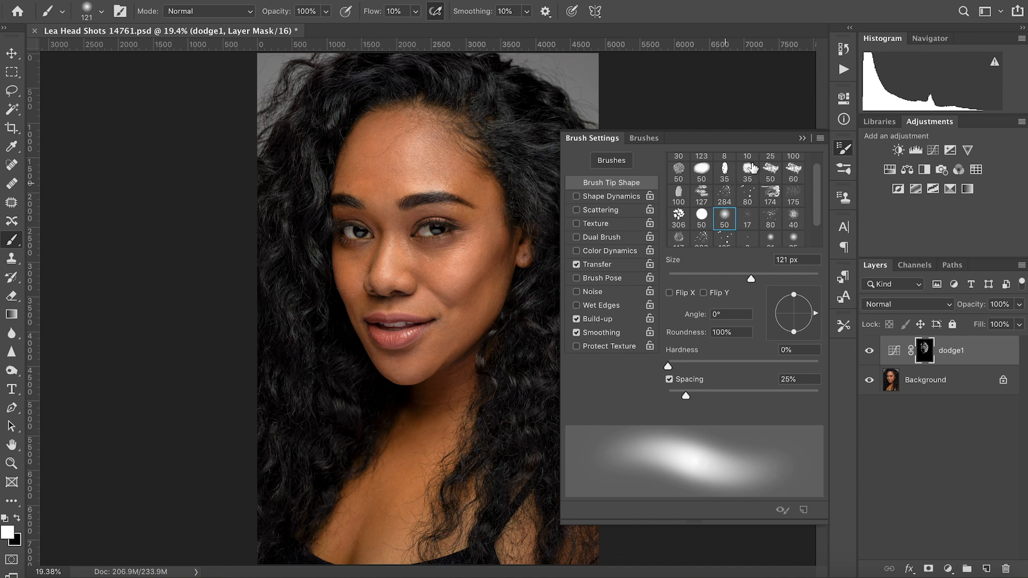
pyautogui.click(803, 138)
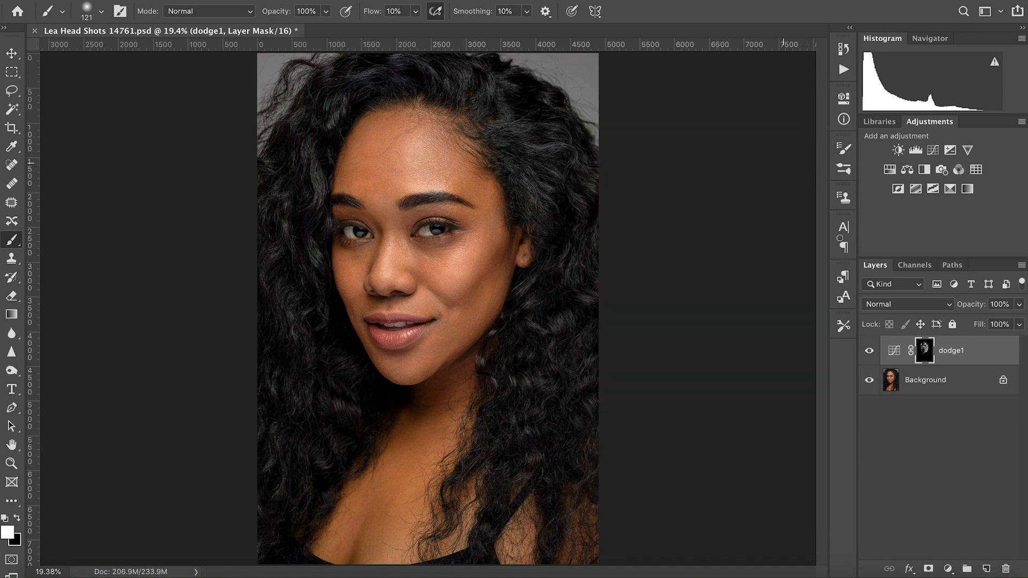
# Compare the whole portrait with and without the forehead dodging by repeatedly hiding and showing the dodge1 layer
pyautogui.click(870, 351)
pyautogui.click(874, 351)
pyautogui.click(875, 345)
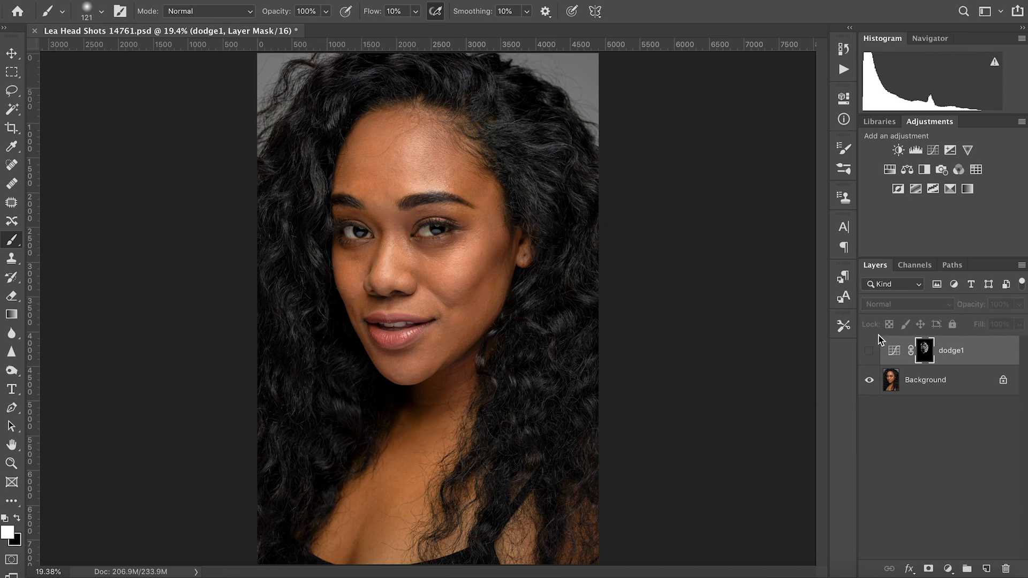
pyautogui.click(870, 351)
pyautogui.click(871, 351)
pyautogui.click(873, 351)
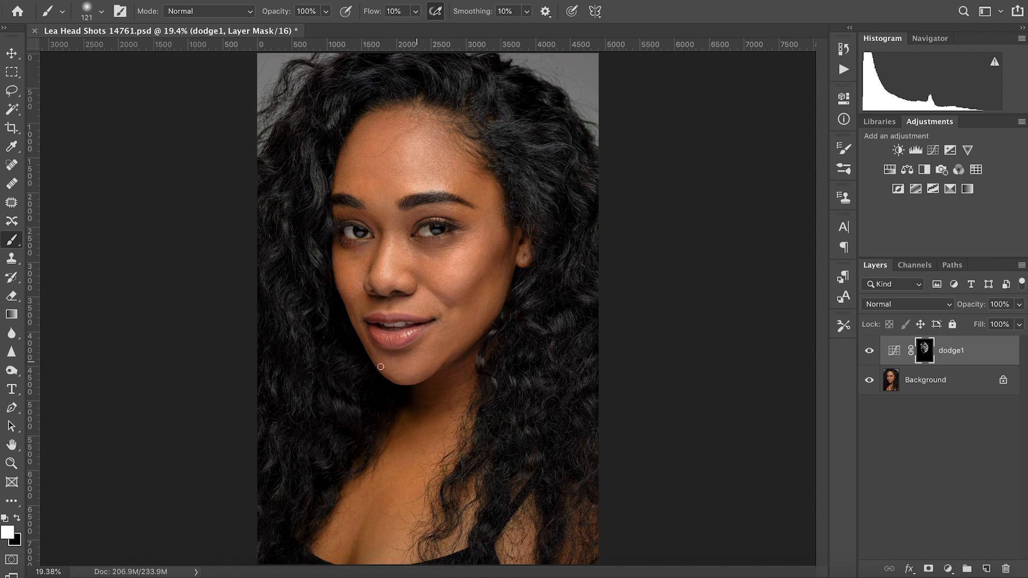
# Set the brush size to 24 px, dodge the chin and the neck below the jaw at 100%, and check them with dodge1 hidden
pyautogui.press('h')
pyautogui.rightClick(436, 404)
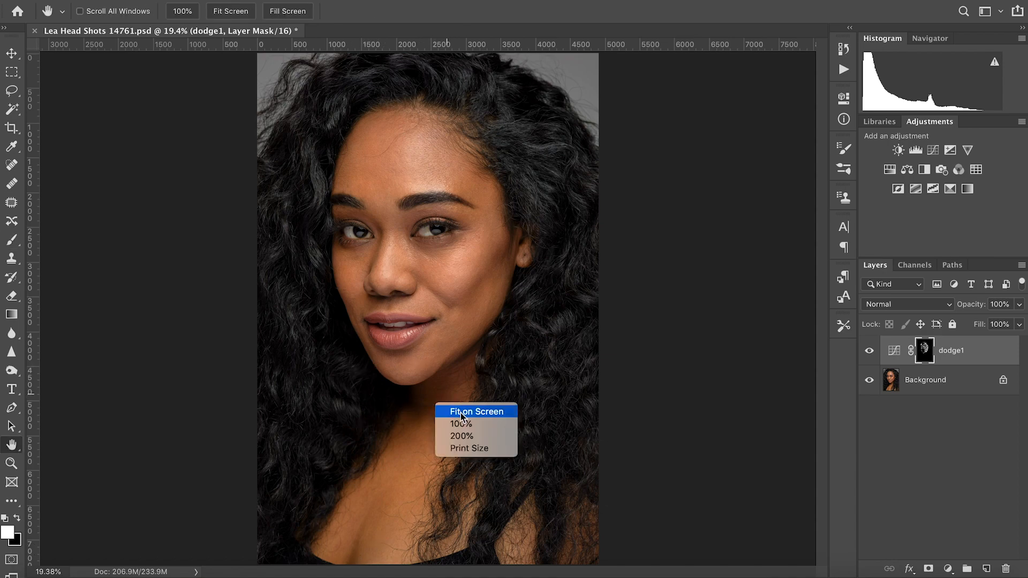
pyautogui.click(454, 424)
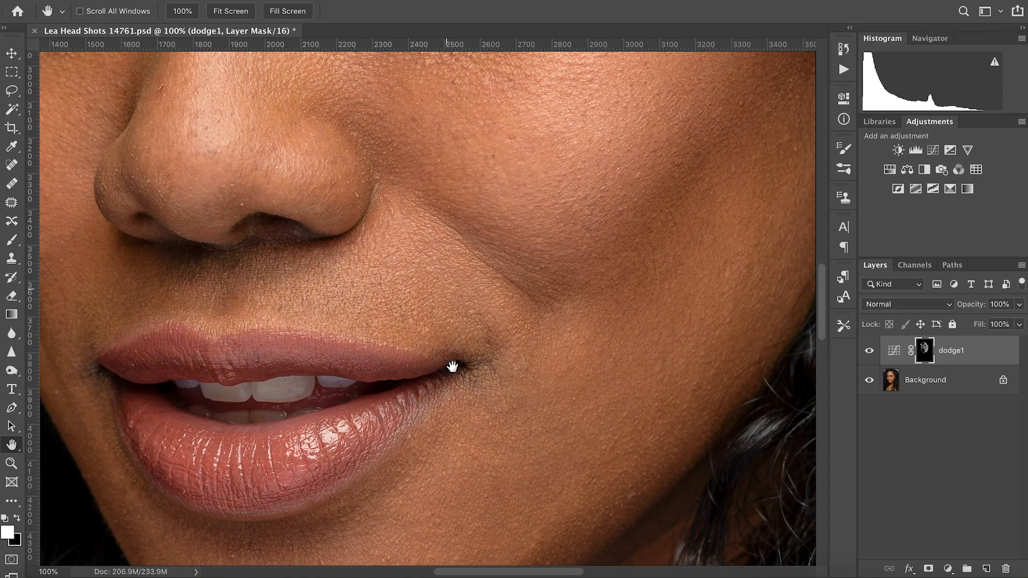
pyautogui.scroll(-10, 452, 367)
pyautogui.hscroll(3, 453, 367)
pyautogui.scroll(4, 461, 461)
pyautogui.hscroll(-1, 462, 462)
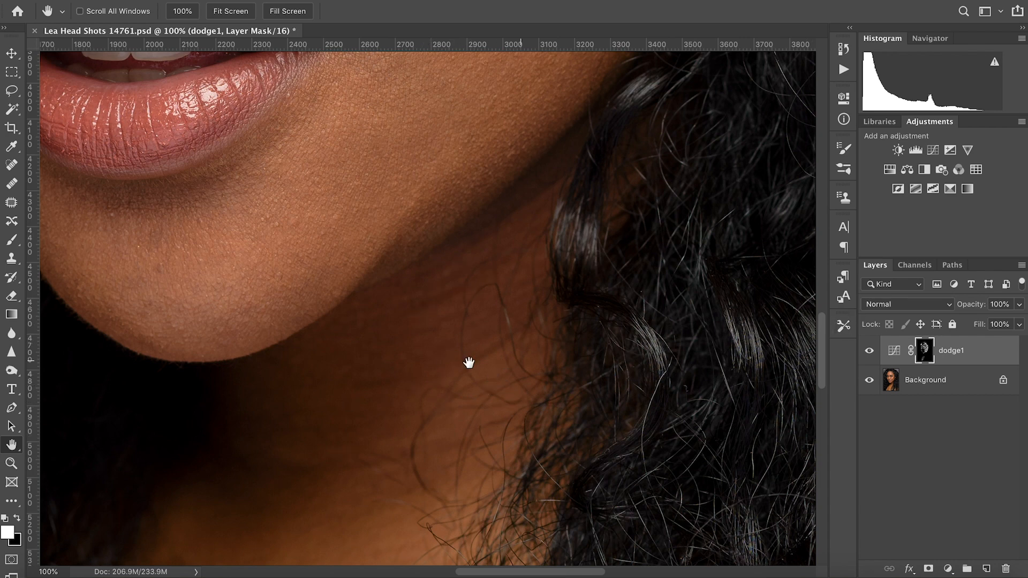
pyautogui.press('b')
pyautogui.click(842, 151)
pyautogui.moveTo(750, 276); pyautogui.dragTo(705, 280)
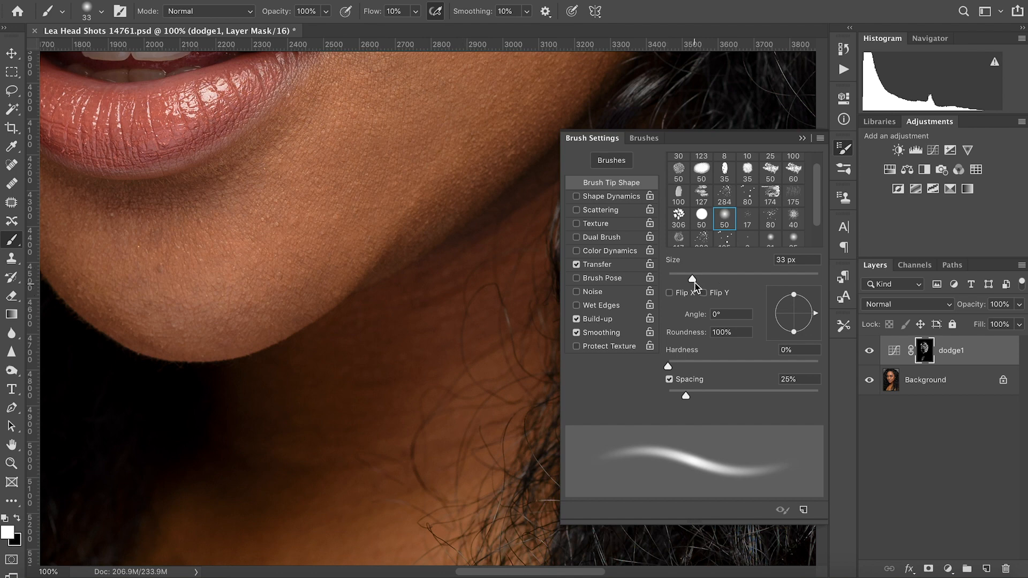
pyautogui.moveTo(692, 279); pyautogui.dragTo(685, 279)
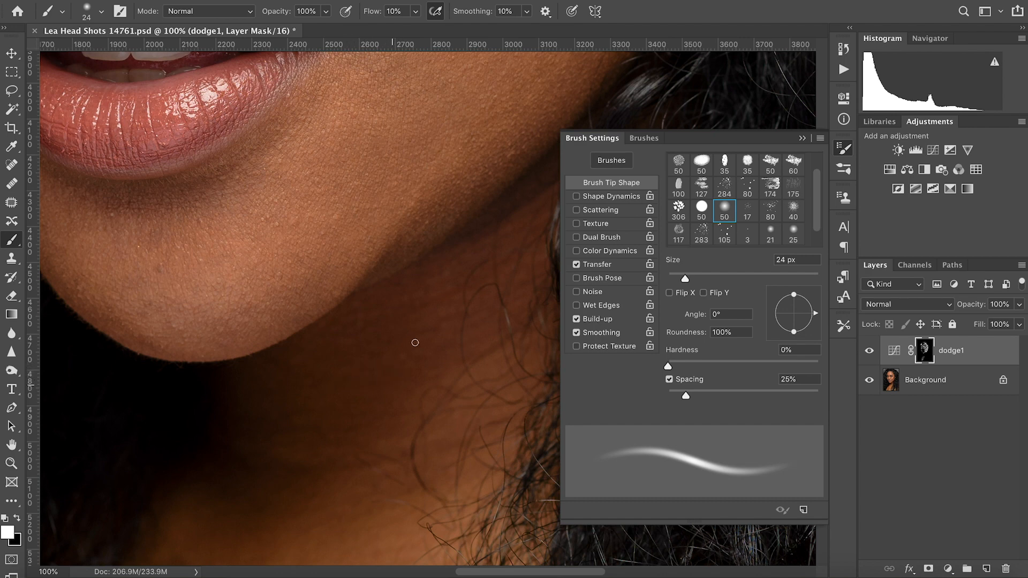
pyautogui.click(870, 351)
pyautogui.click(869, 353)
# Dodge the jawline and lower cheek beside the mouth on the dodge1 mask with the 24 px brush
pyautogui.press('h')
pyautogui.scroll(-5, 374, 381)
pyautogui.moveTo(371, 375); pyautogui.dragTo(392, 450)
pyautogui.moveTo(385, 351); pyautogui.dragTo(383, 424)
pyautogui.moveTo(384, 373); pyautogui.dragTo(372, 393)
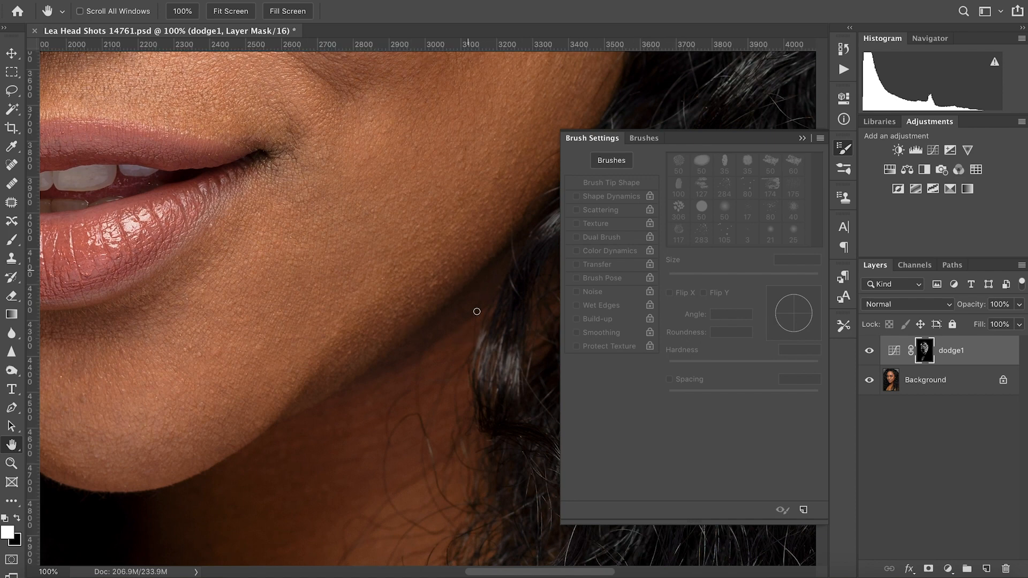
pyautogui.press('b')
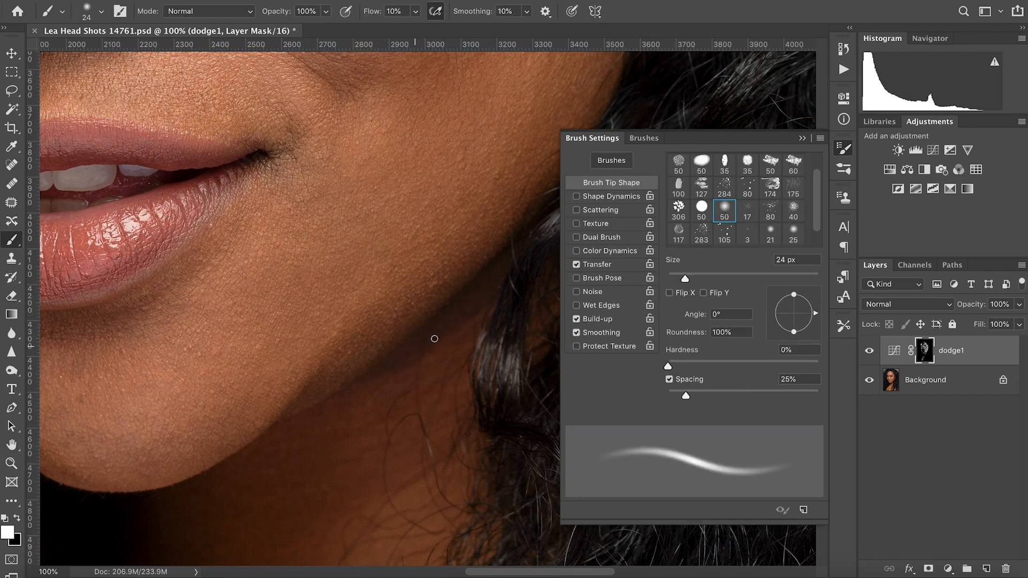
pyautogui.click(802, 138)
pyautogui.rightClick(403, 250)
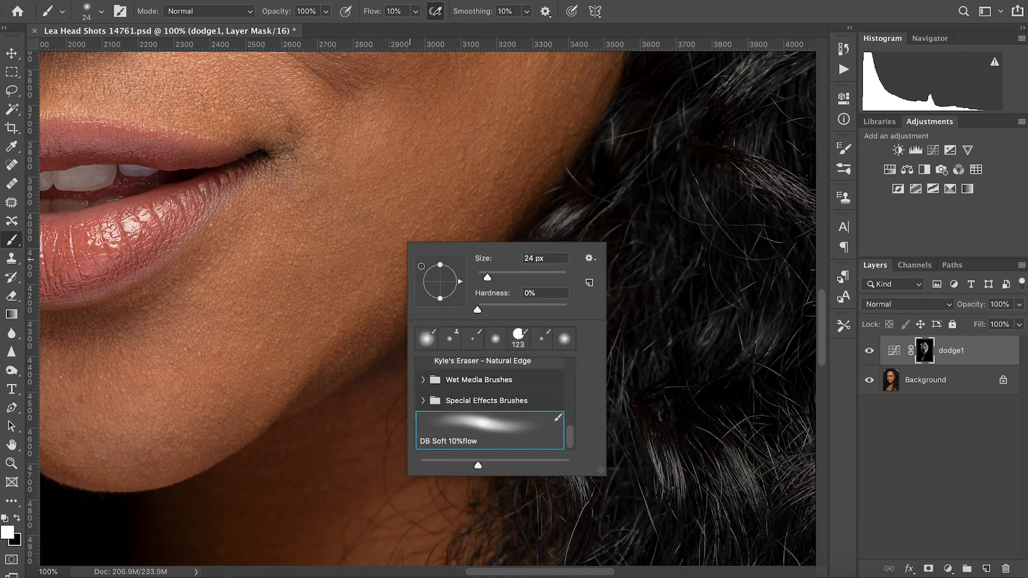
pyautogui.scroll(1, 490, 402)
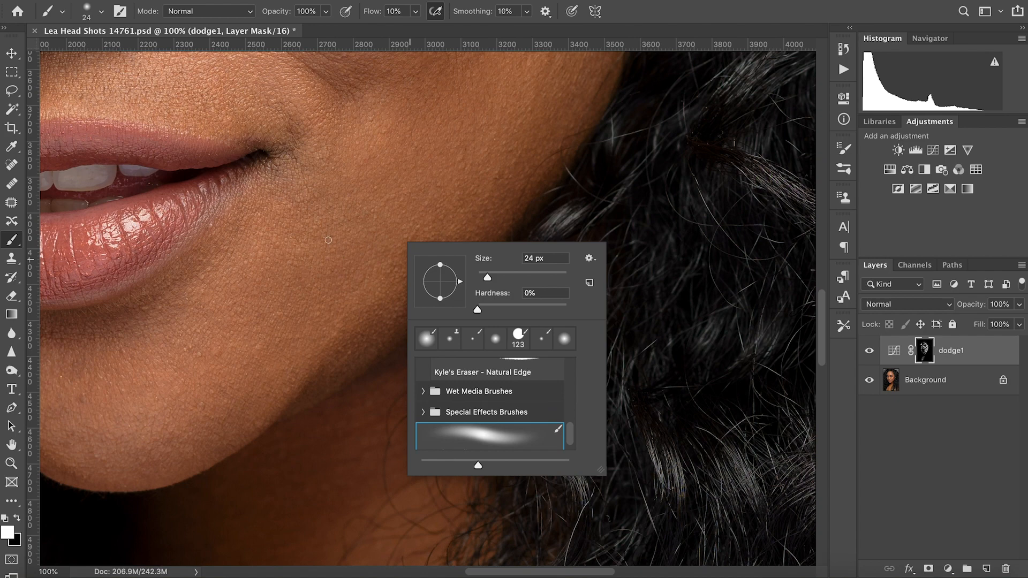
pyautogui.press('Escape')
# Fit the whole portrait on screen and save the document
pyautogui.press('h')
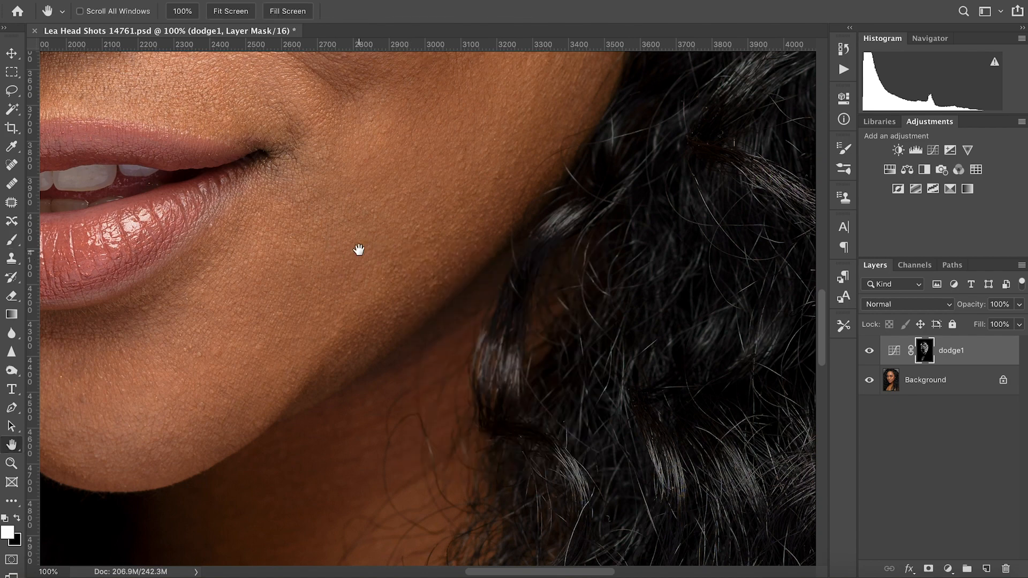
pyautogui.rightClick(361, 247)
pyautogui.click(396, 255)
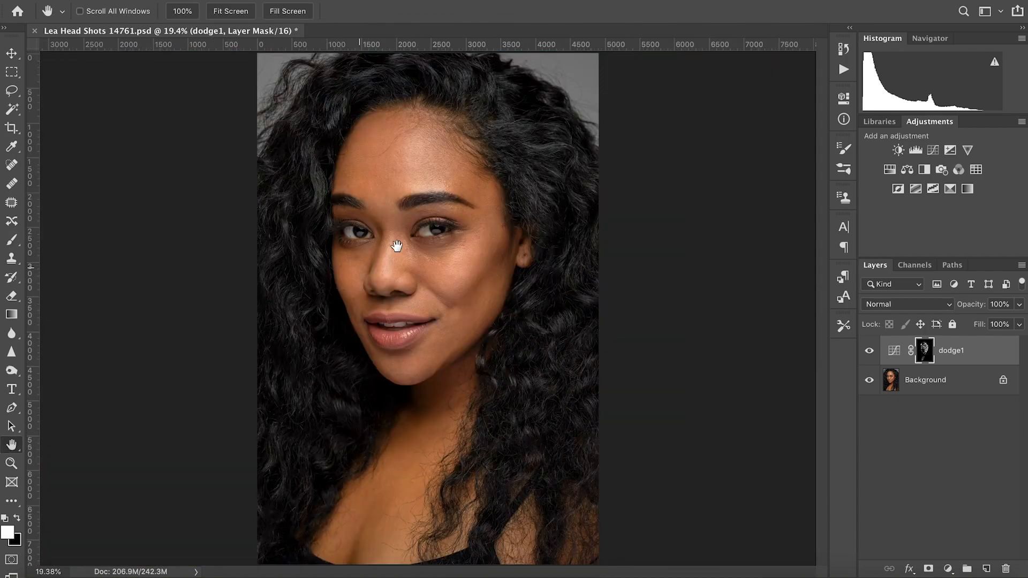
pyautogui.hotkey('ctrl', 's')
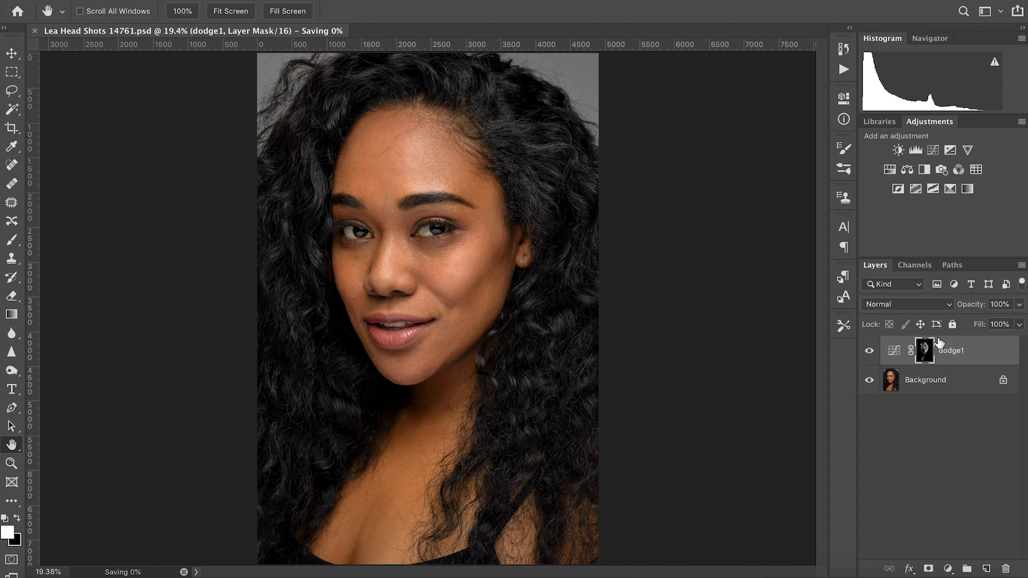
# Add a Curves adjustment layer above dodge1, set its midtone point to input 115 and output 136, and invert its mask to black
pyautogui.click(933, 150)
pyautogui.moveTo(745, 227); pyautogui.dragTo(745, 218)
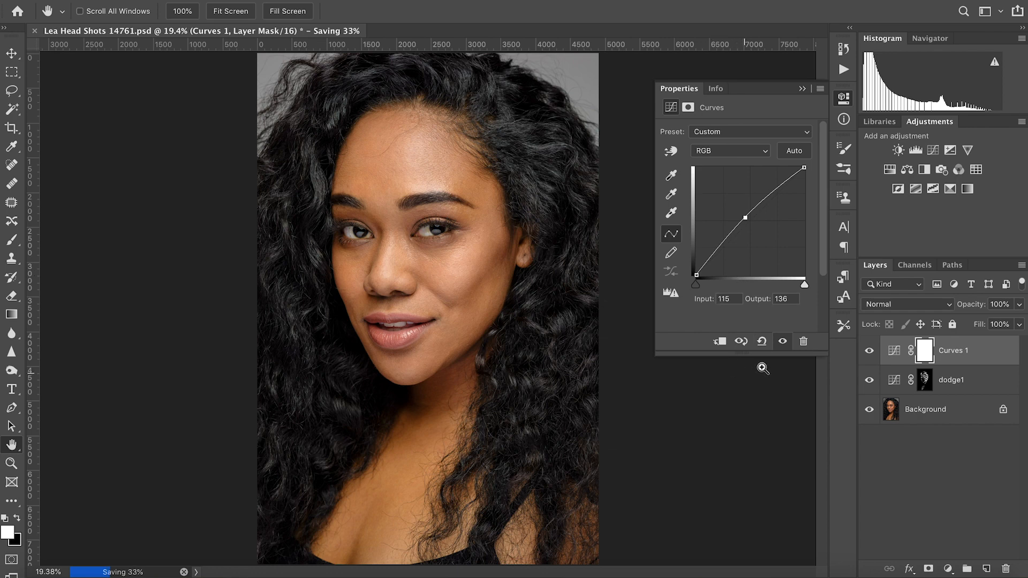
pyautogui.press('super+i')
pyautogui.press('super+2')
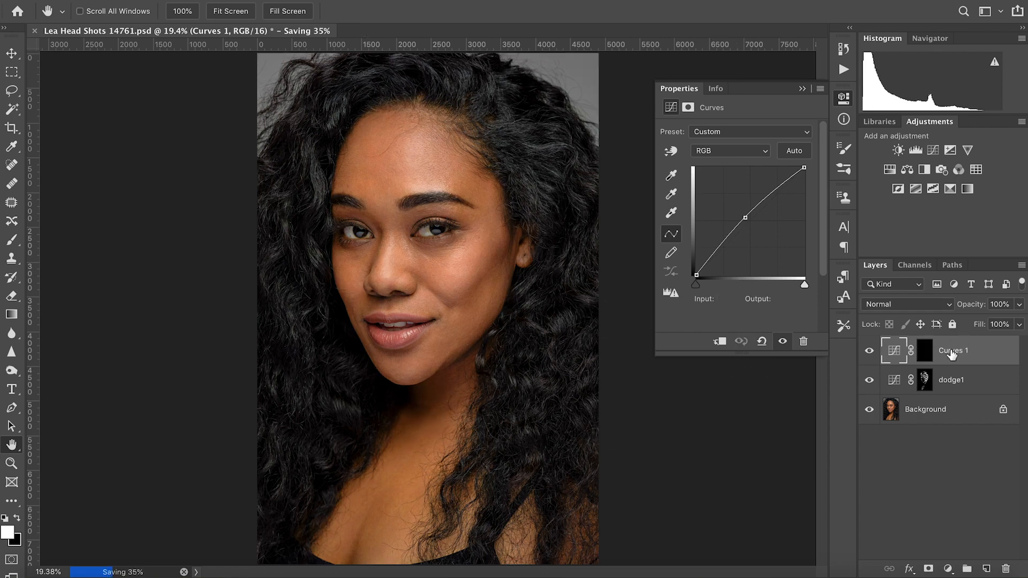
# Rename the new Curves layer as dodge2 and make its mask the editing target
pyautogui.doubleClick(953, 352)
pyautogui.write('dodge2')
pyautogui.press('Return')
pyautogui.press('super+backslash')
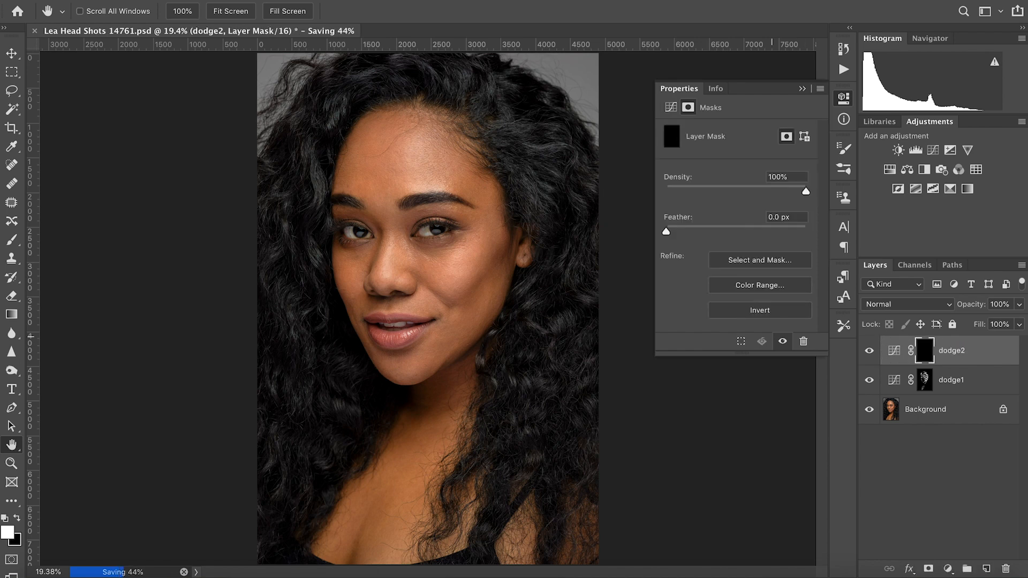
# Dodge the dark skin below the left eyebrow and beside the nose bridge on the dodge2 mask at 66.7%, and compare with the layer hidden
pyautogui.press('b')
pyautogui.press('h')
pyautogui.rightClick(439, 265)
pyautogui.press('Escape')
pyautogui.press('super+1')
pyautogui.scroll(8, 404, 284)
pyautogui.scroll(-3, 415, 268)
pyautogui.keyDown('alt'); pyautogui.click(400, 299); pyautogui.keyUp('alt')
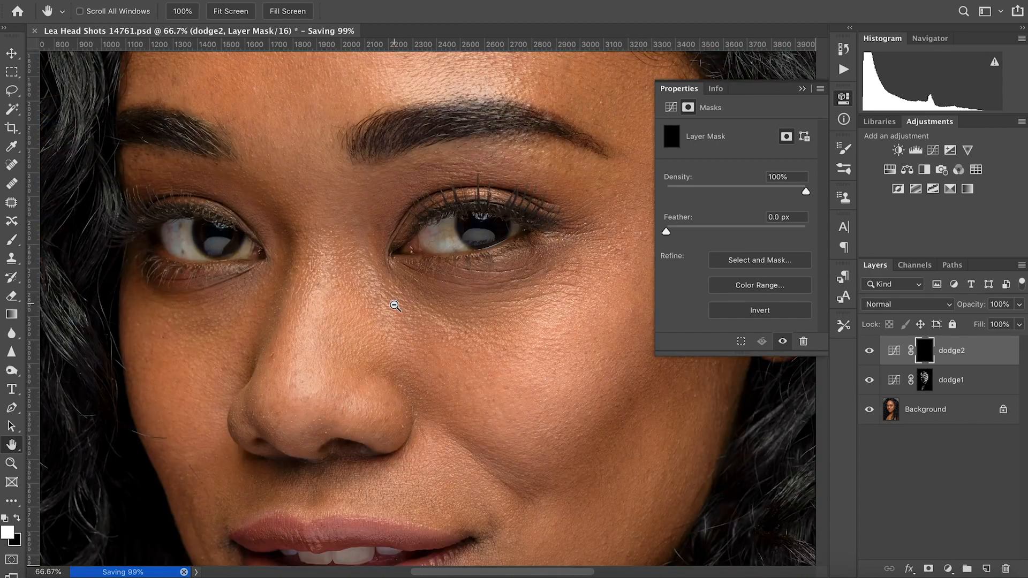
pyautogui.press('b')
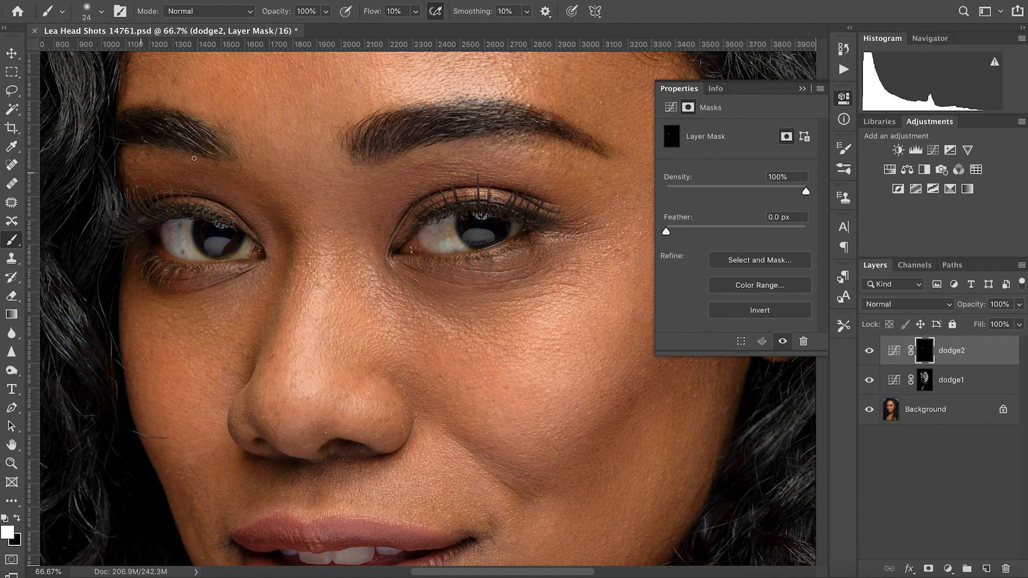
pyautogui.moveTo(216, 164); pyautogui.dragTo(276, 176)
pyautogui.click(374, 196)
pyautogui.click(870, 352)
pyautogui.click(870, 354)
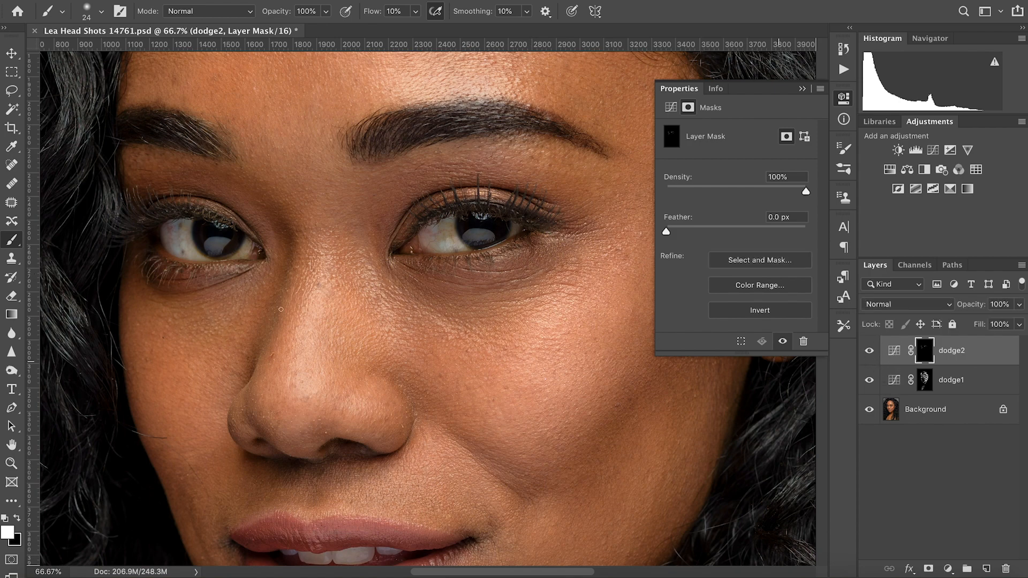
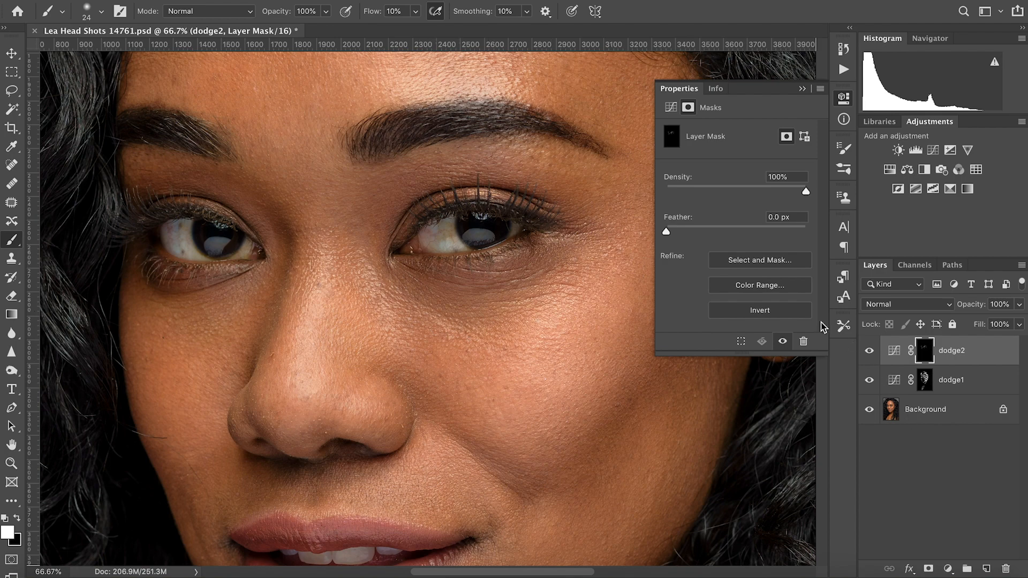
# Set the brush size to 96 px, dodge the area under the left eye on the dodge2 mask, and compare with the layer hidden
pyautogui.click(844, 102)
pyautogui.click(844, 149)
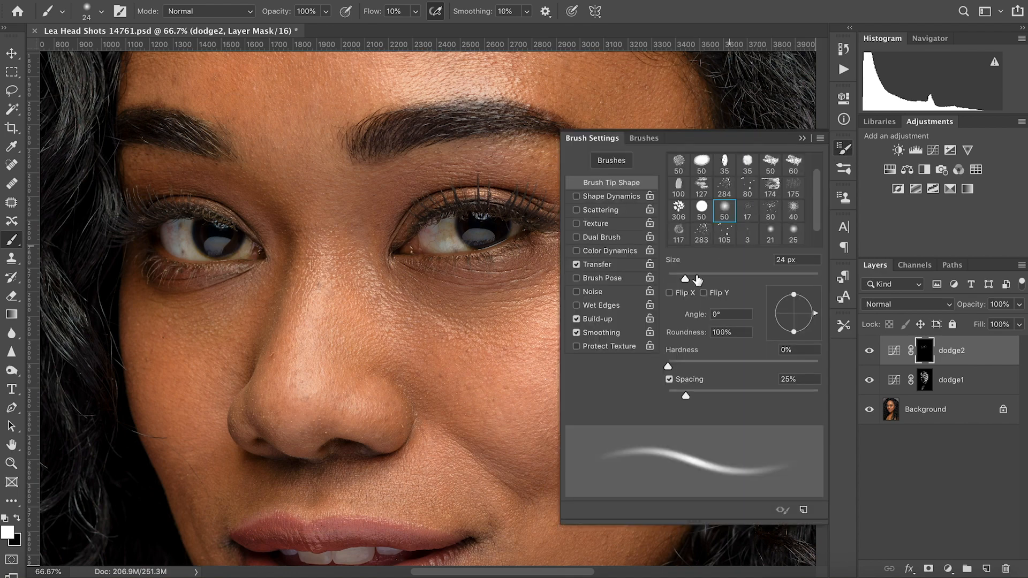
pyautogui.moveTo(685, 279); pyautogui.dragTo(739, 279)
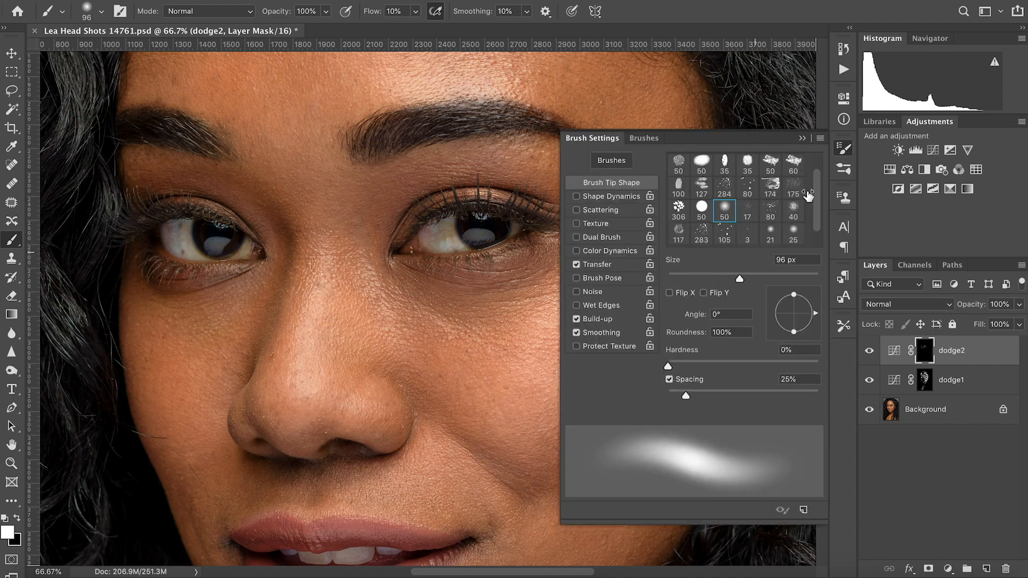
pyautogui.click(802, 139)
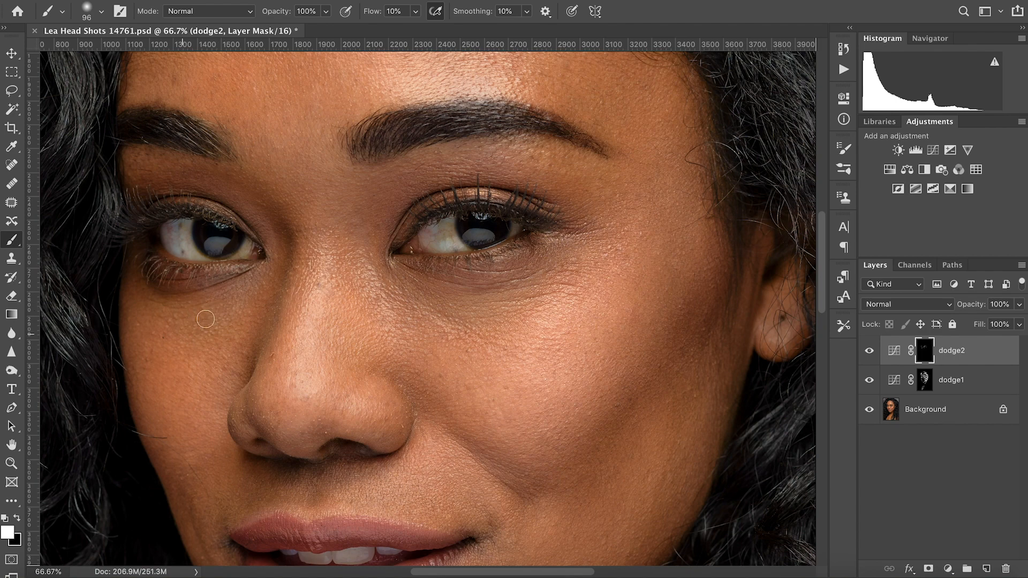
pyautogui.moveTo(259, 292); pyautogui.dragTo(239, 303)
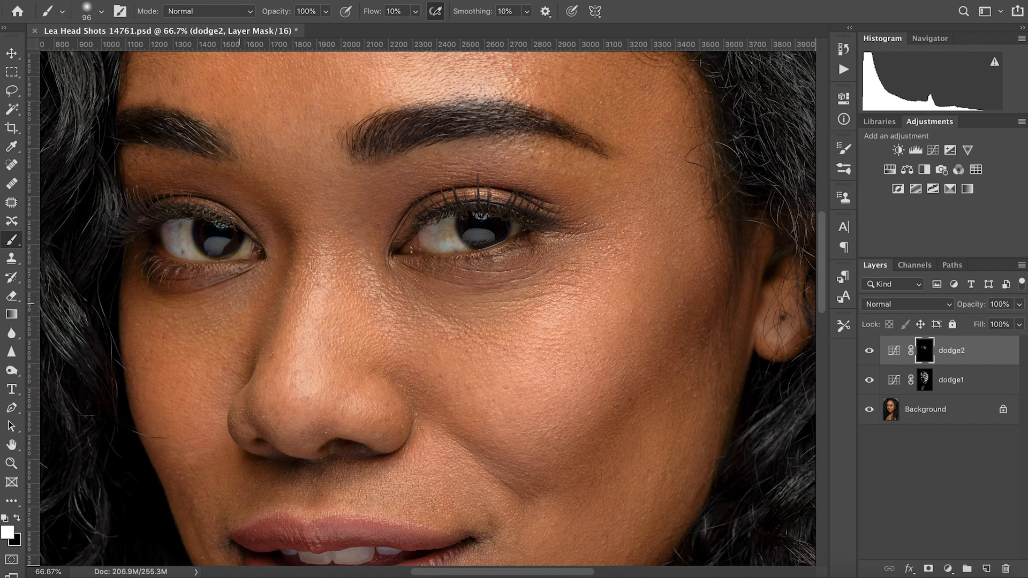
pyautogui.click(871, 353)
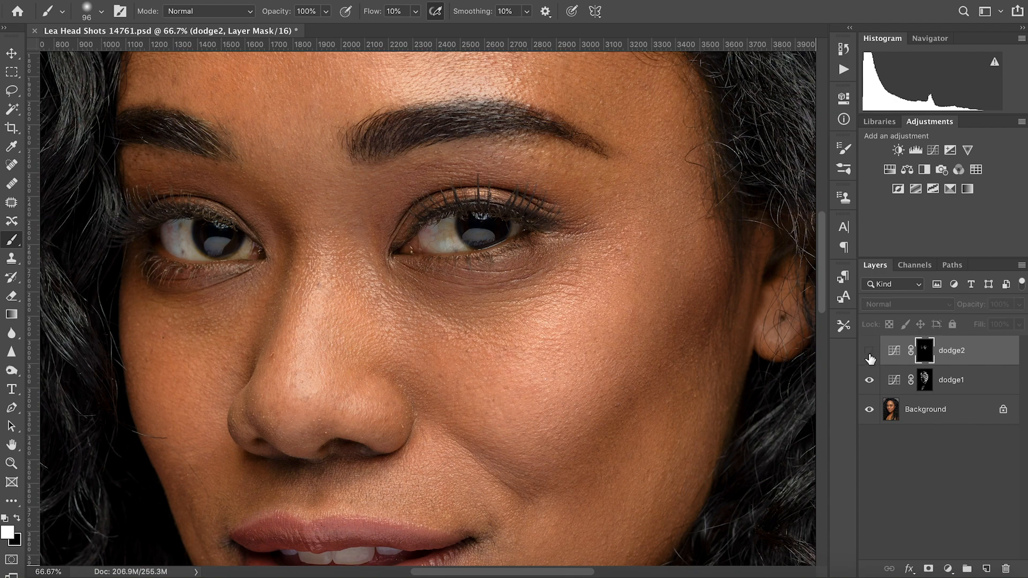
pyautogui.click(869, 359)
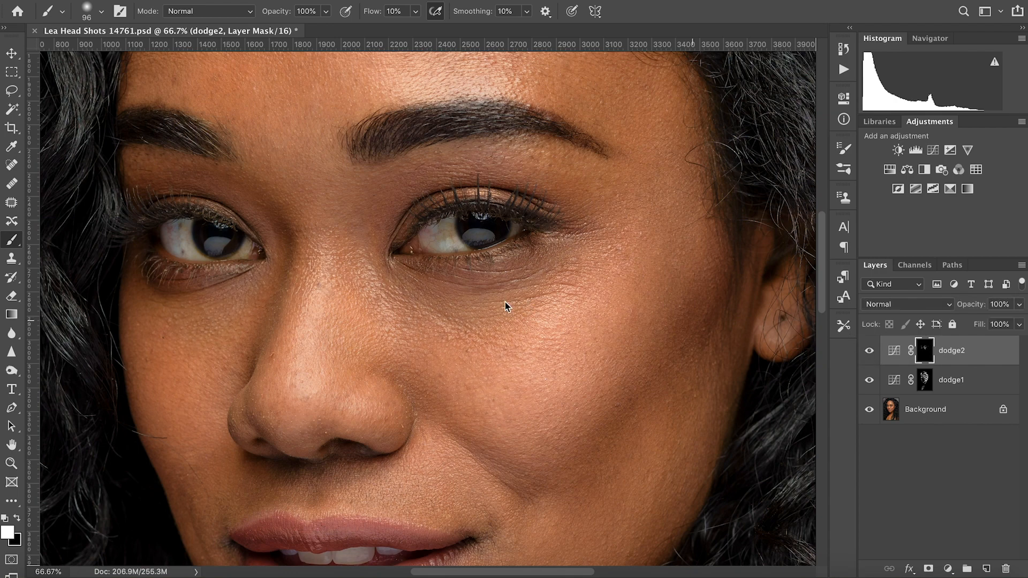
# Choose the soft round 21 px brush tip for dodging the forehead on the dodge2 mask
pyautogui.press('h')
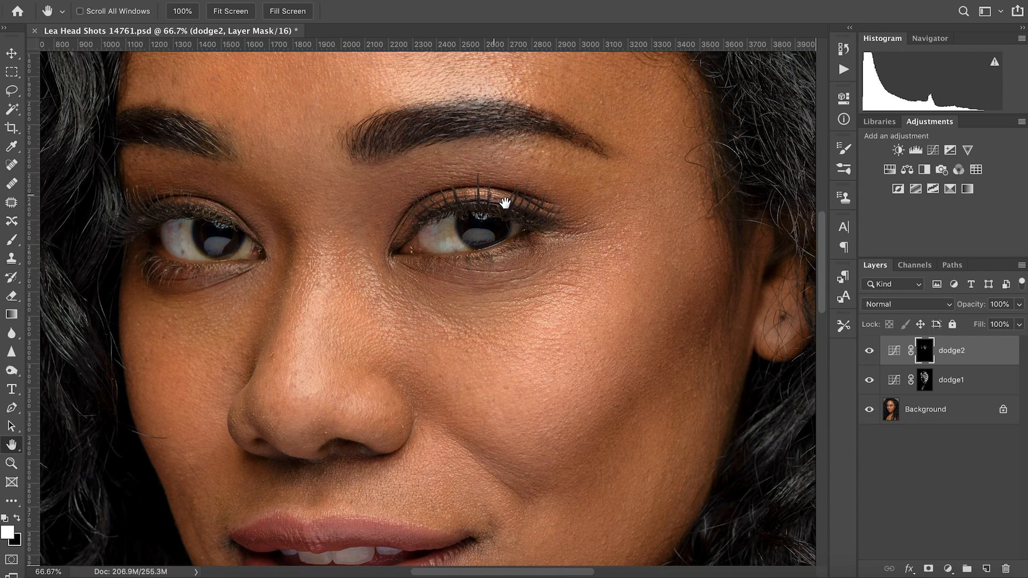
pyautogui.scroll(5, 501, 220)
pyautogui.hotkey('ctrl', 'r')
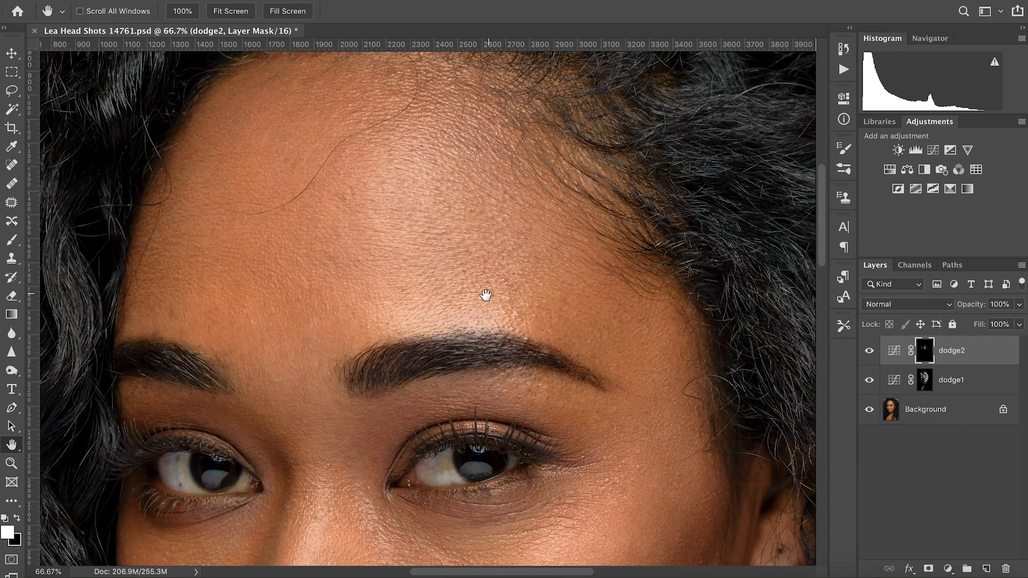
pyautogui.press('b')
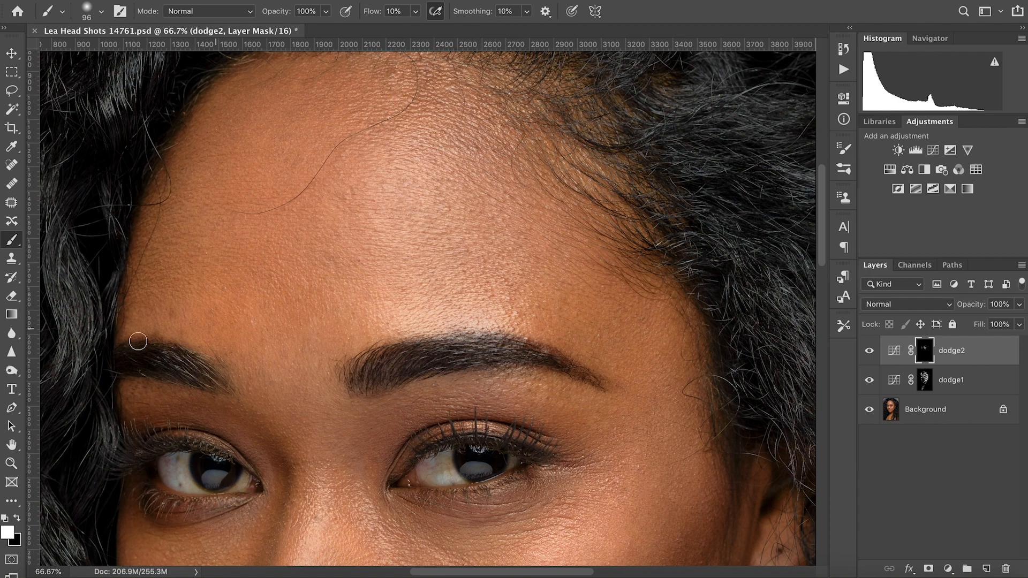
pyautogui.click(843, 149)
pyautogui.moveTo(740, 279); pyautogui.dragTo(699, 283)
pyautogui.click(770, 234)
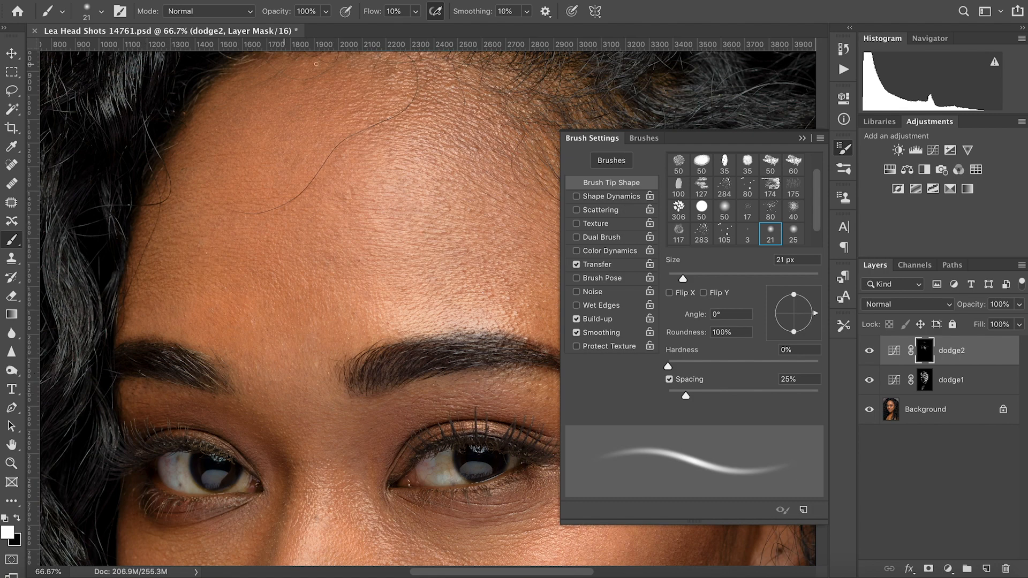
# Dodge the remaining dark patches on the forehead, temple and around the eyes on the dodge2 mask with the 21 px brush
pyautogui.click(802, 139)
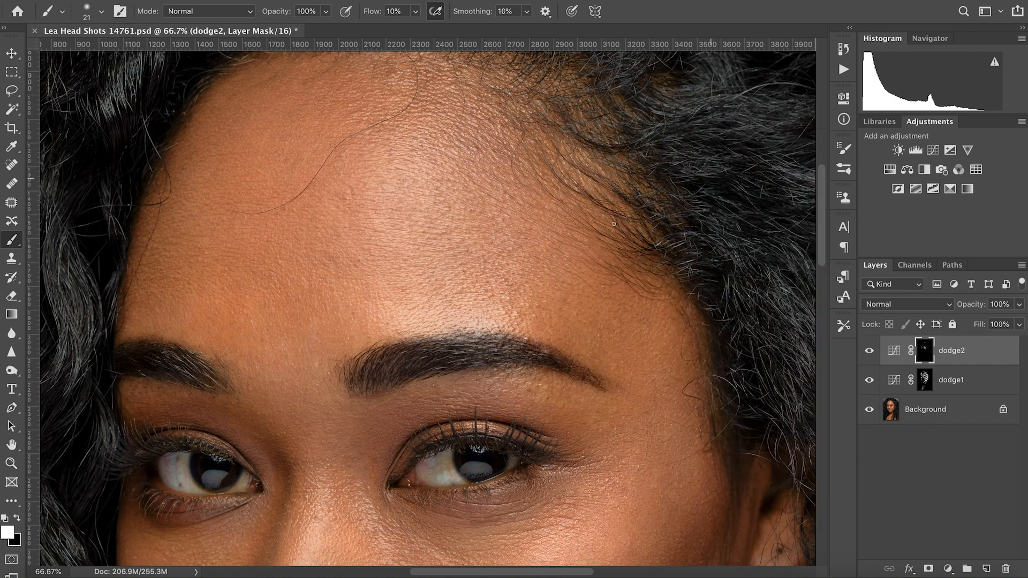
pyautogui.press('space')
pyautogui.moveTo(568, 315); pyautogui.dragTo(518, 289)
pyautogui.moveTo(508, 228); pyautogui.dragTo(530, 291)
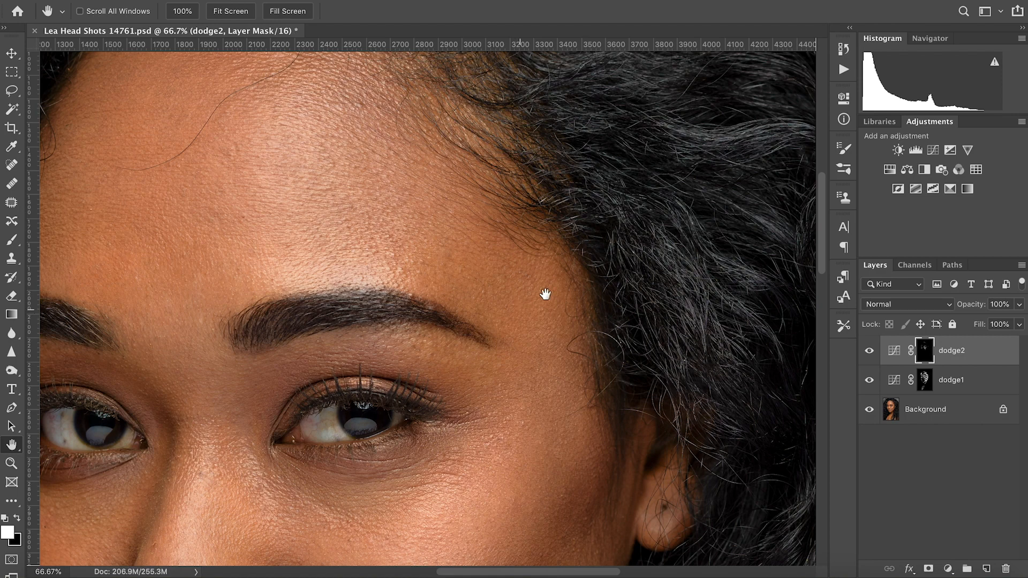
pyautogui.scroll(-5, 473, 335)
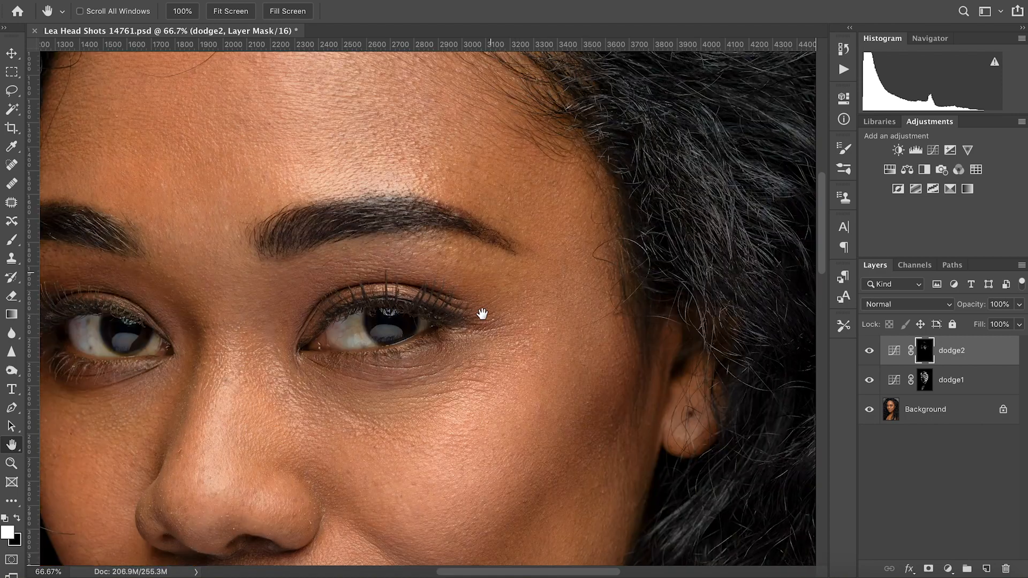
pyautogui.scroll(3, 488, 321)
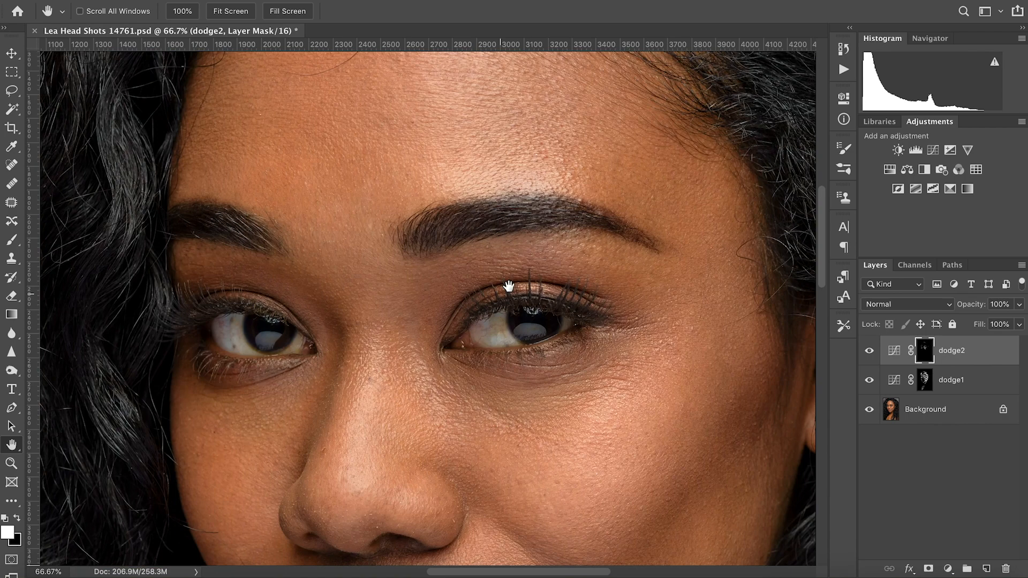
pyautogui.moveTo(509, 287); pyautogui.dragTo(475, 299)
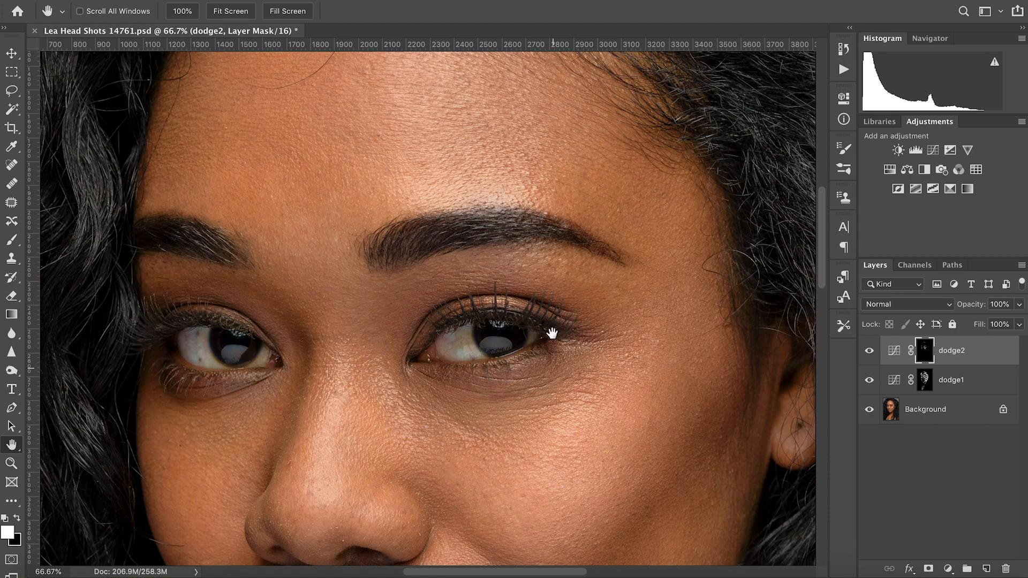
# Dodge the dark skin beside the mouth corner and along the cheek crease on the dodge2 mask at 66.7%
pyautogui.scroll(-5, 565, 339)
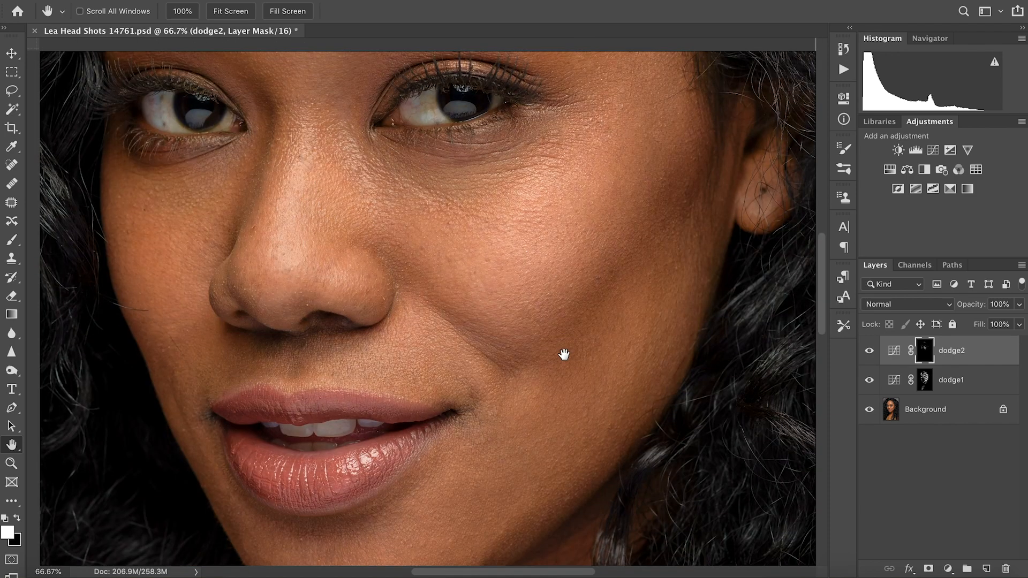
pyautogui.scroll(5, 563, 351)
pyautogui.hotkey('ctrl', 'r')
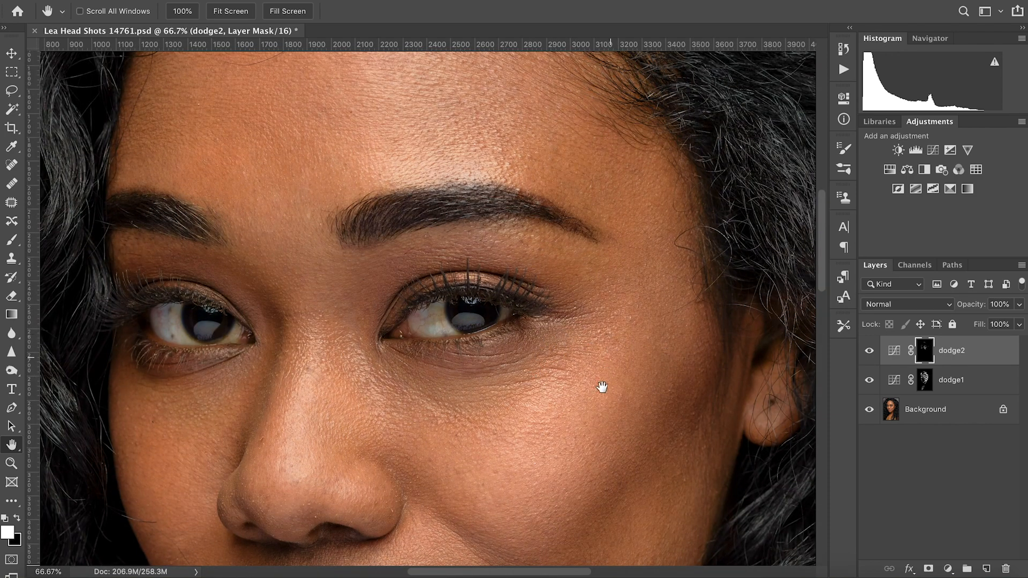
pyautogui.scroll(-5, 600, 372)
pyautogui.scroll(-5, 591, 273)
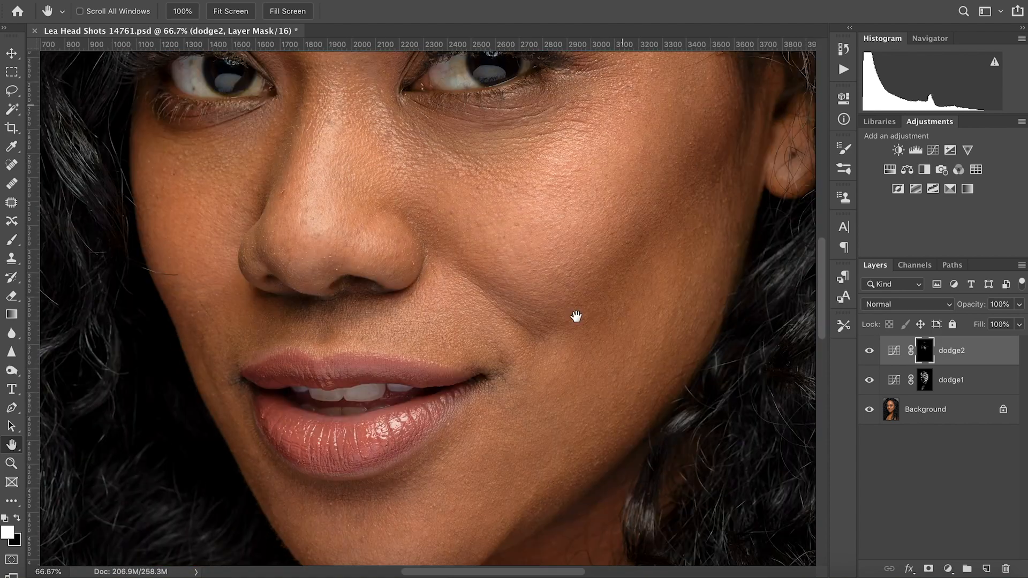
pyautogui.scroll(-1, 542, 349)
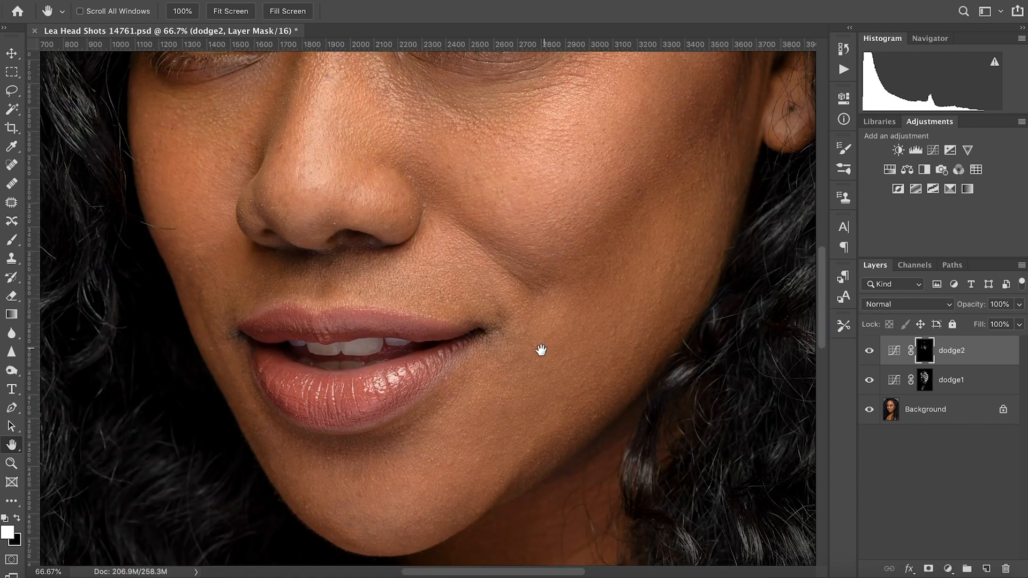
pyautogui.press('b')
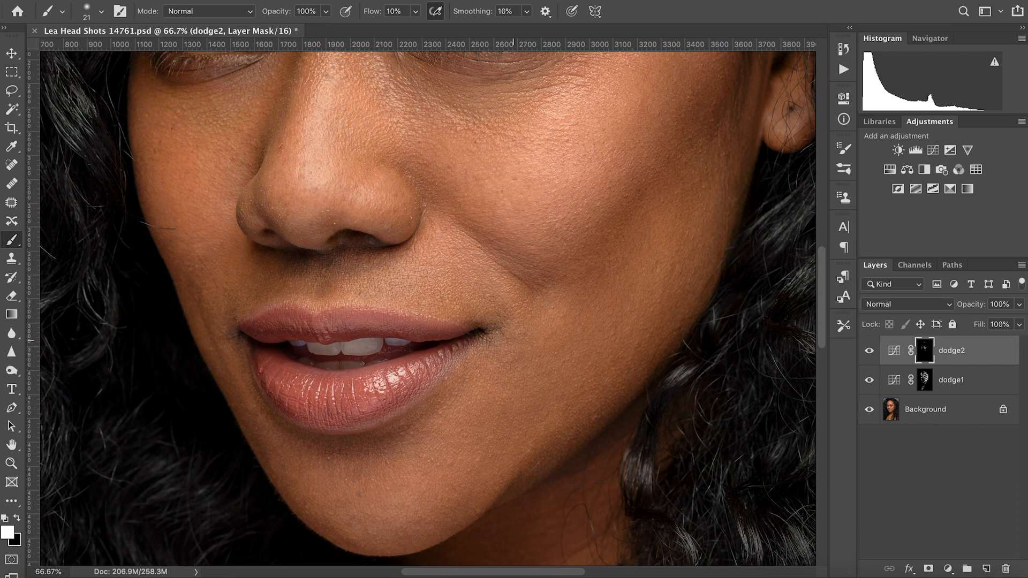
# Compare the mouth area with the last three brush strokes stepped back in the history and restored
pyautogui.click(844, 49)
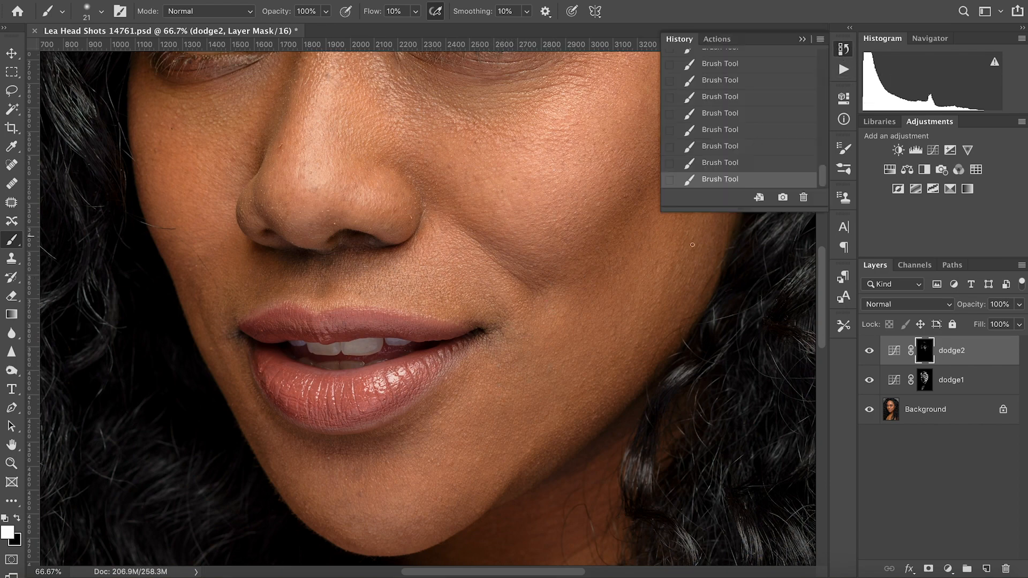
pyautogui.click(728, 146)
pyautogui.click(720, 130)
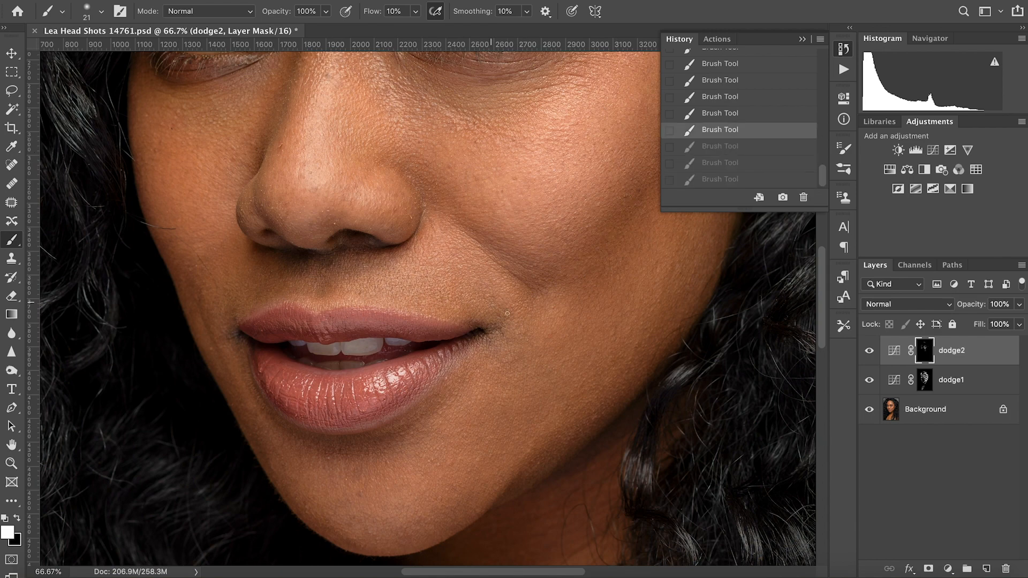
pyautogui.press('super+shift+z')
pyautogui.press('super+shift+z')
pyautogui.press('super+shift+z')
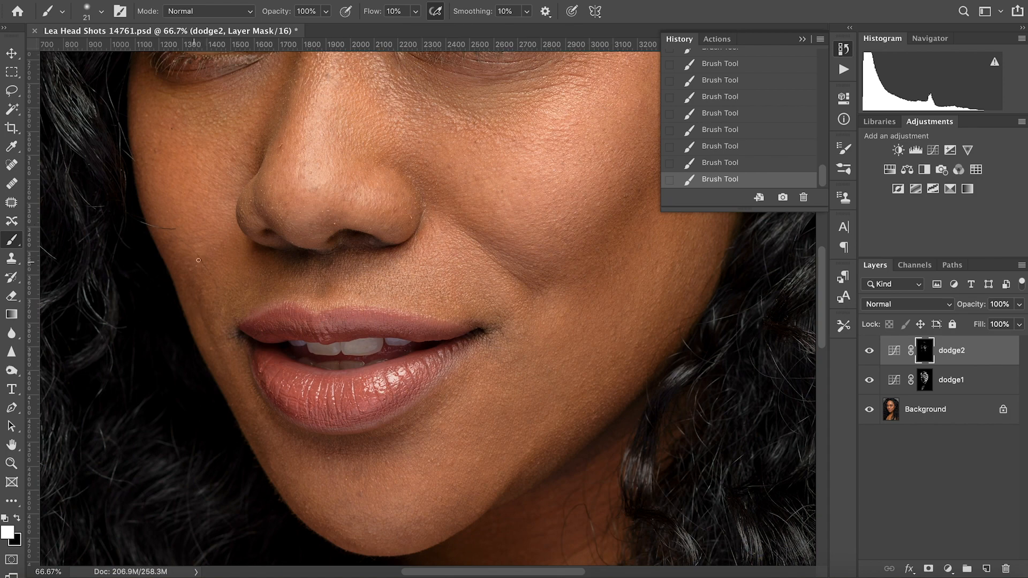
# Set the soft round brush to 34 px, dodge the upper lip area and opposite mouth corner on the dodge2 mask, and compare earlier history states
pyautogui.click(844, 148)
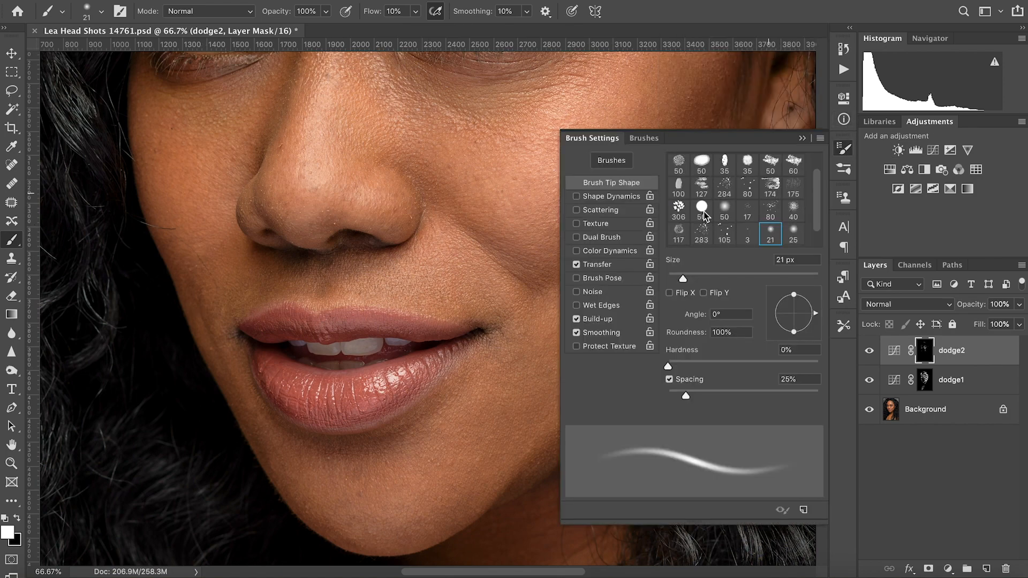
pyautogui.moveTo(684, 276); pyautogui.dragTo(694, 277)
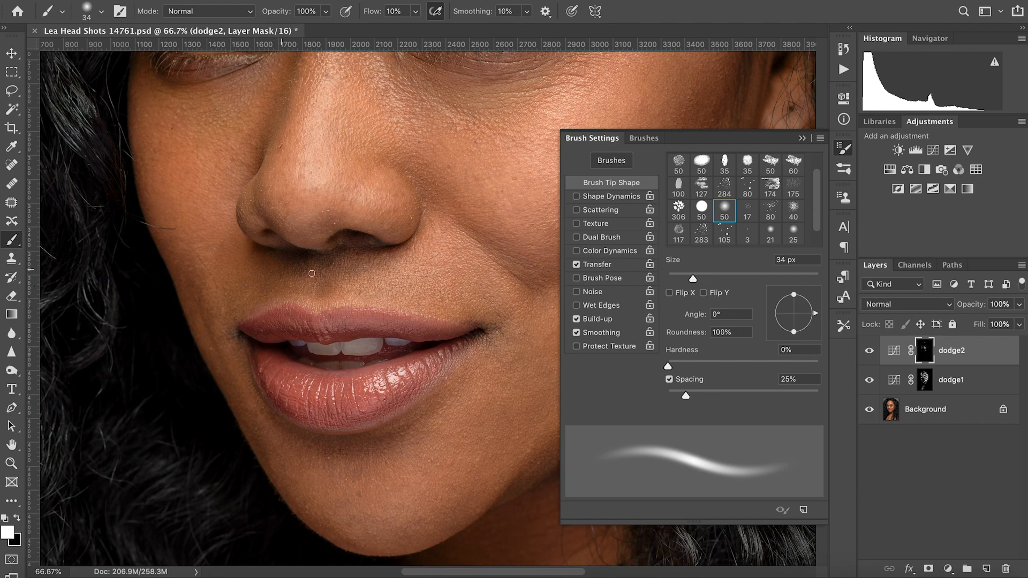
pyautogui.click(844, 49)
pyautogui.click(723, 64)
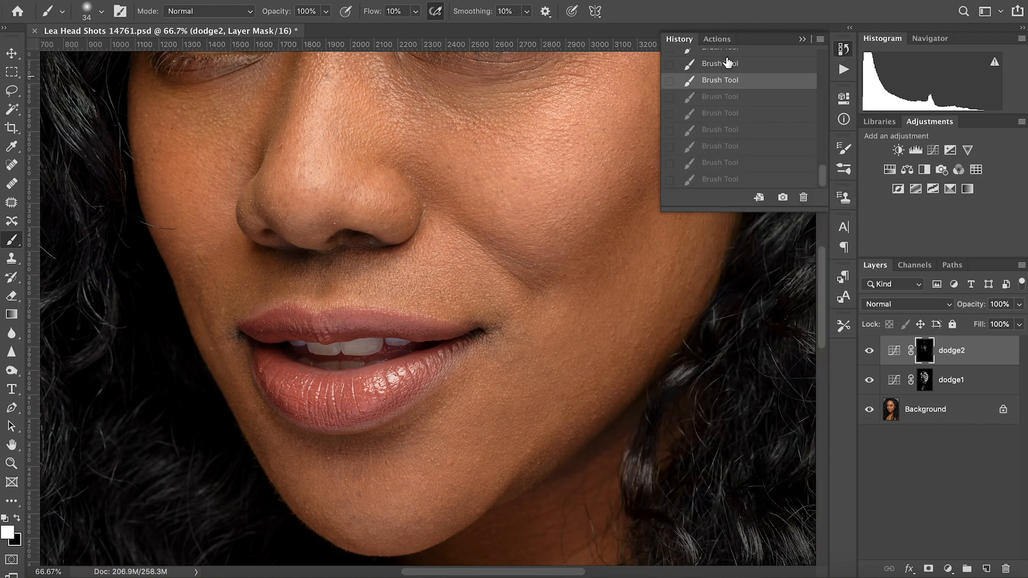
pyautogui.moveTo(824, 176); pyautogui.dragTo(822, 152)
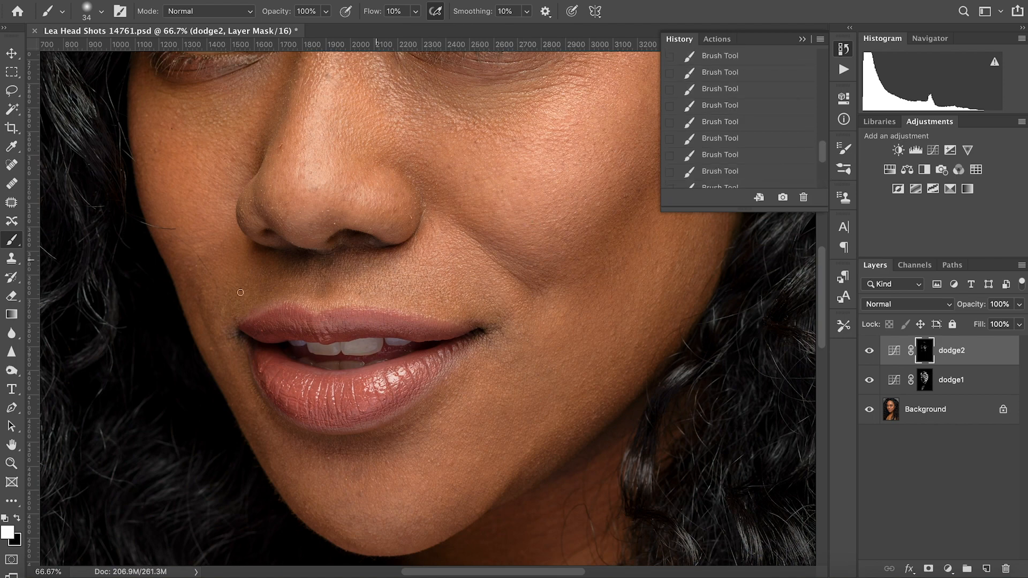
pyautogui.moveTo(229, 328); pyautogui.dragTo(243, 326)
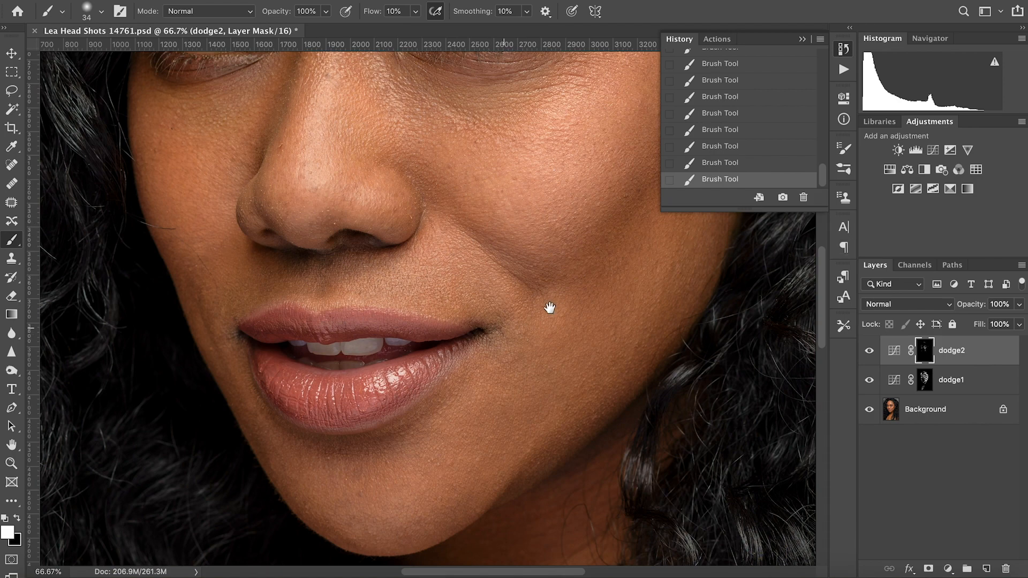
# Dodge the lower cheek, chin and jaw area on the dodge2 mask, and step back the last two brush strokes for comparison
pyautogui.press('h')
pyautogui.scroll(-2, 565, 348)
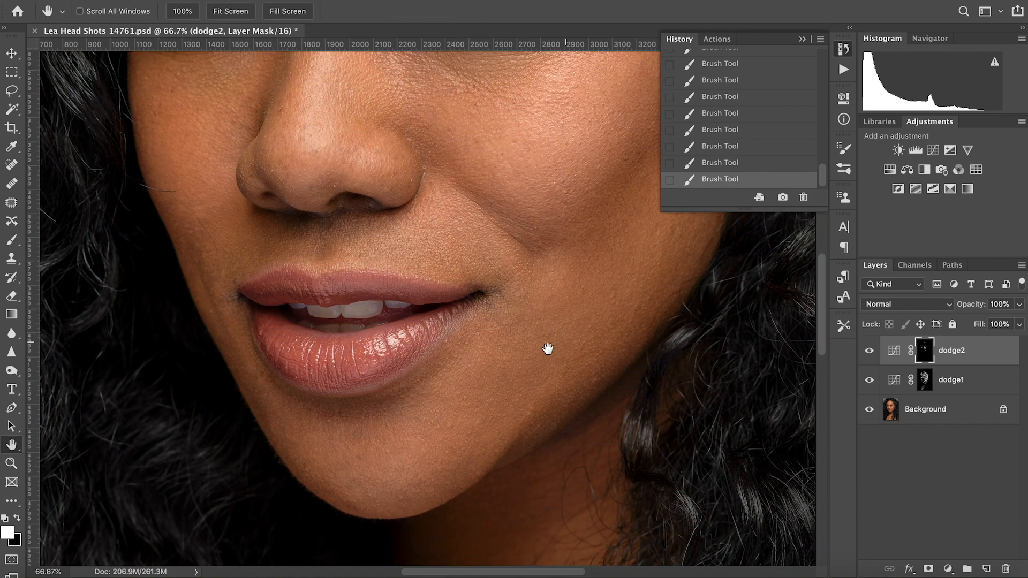
pyautogui.press('b')
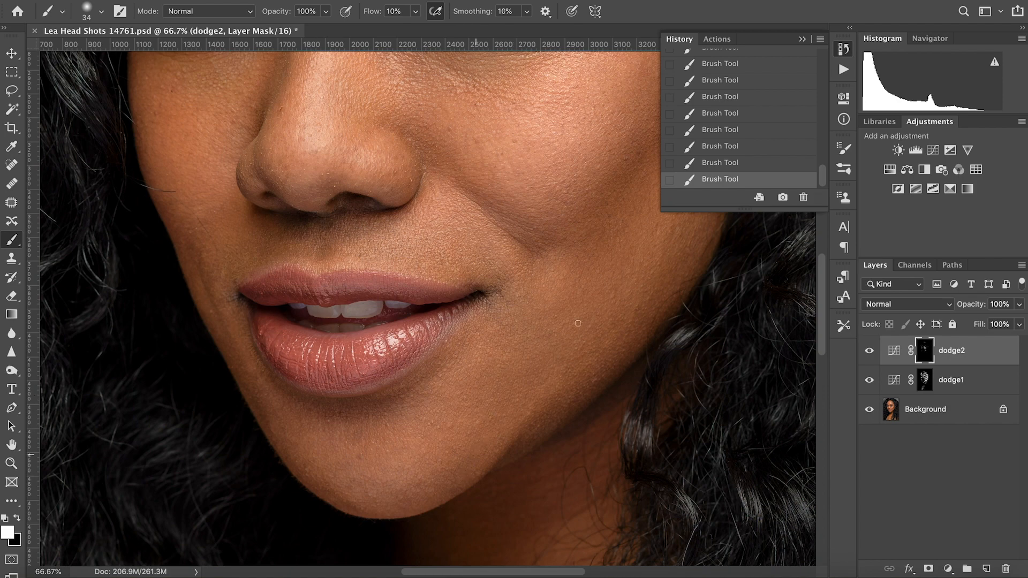
pyautogui.press('space')
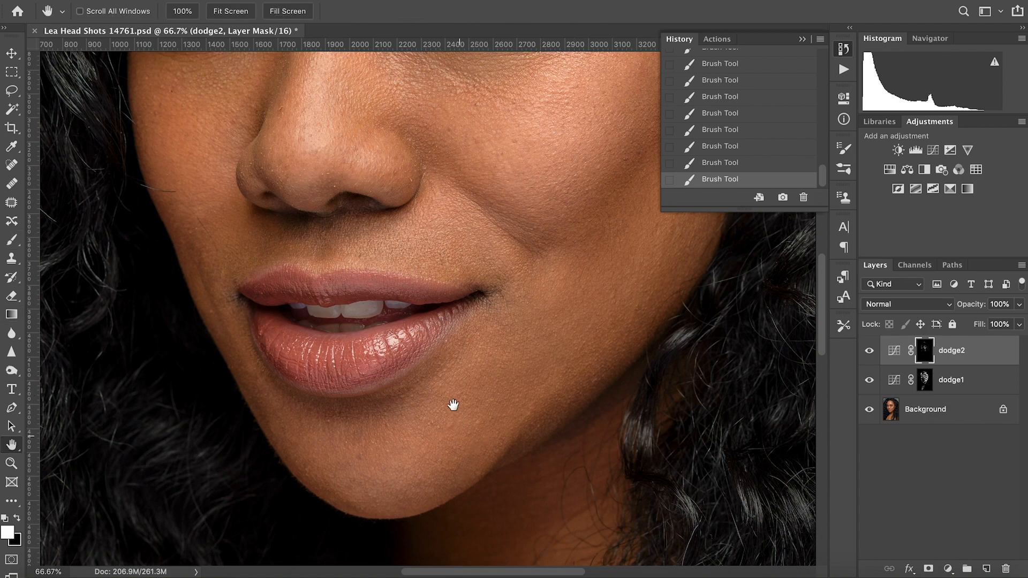
pyautogui.moveTo(452, 404); pyautogui.dragTo(446, 340)
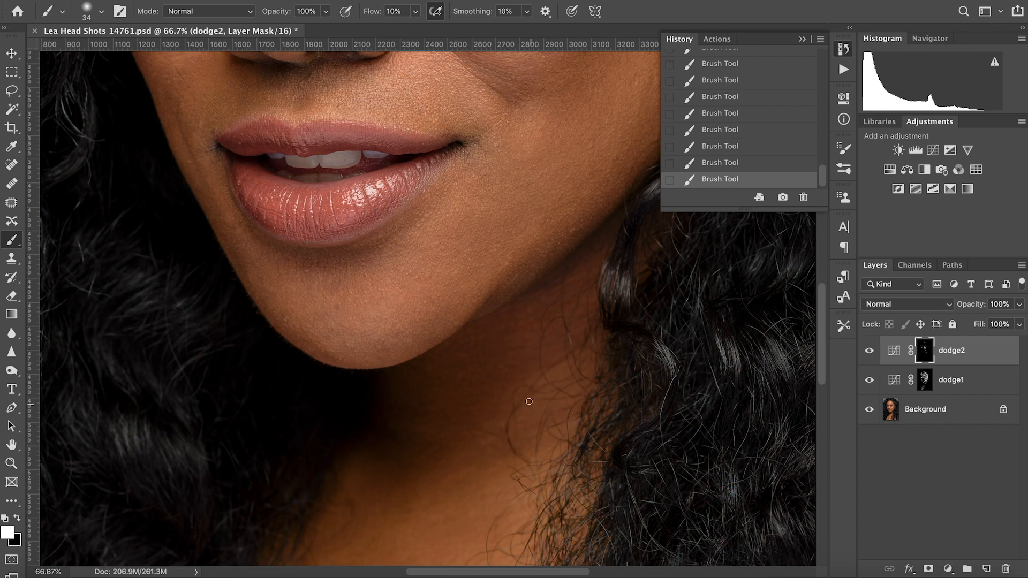
pyautogui.hotkey('ctrl', 'z')
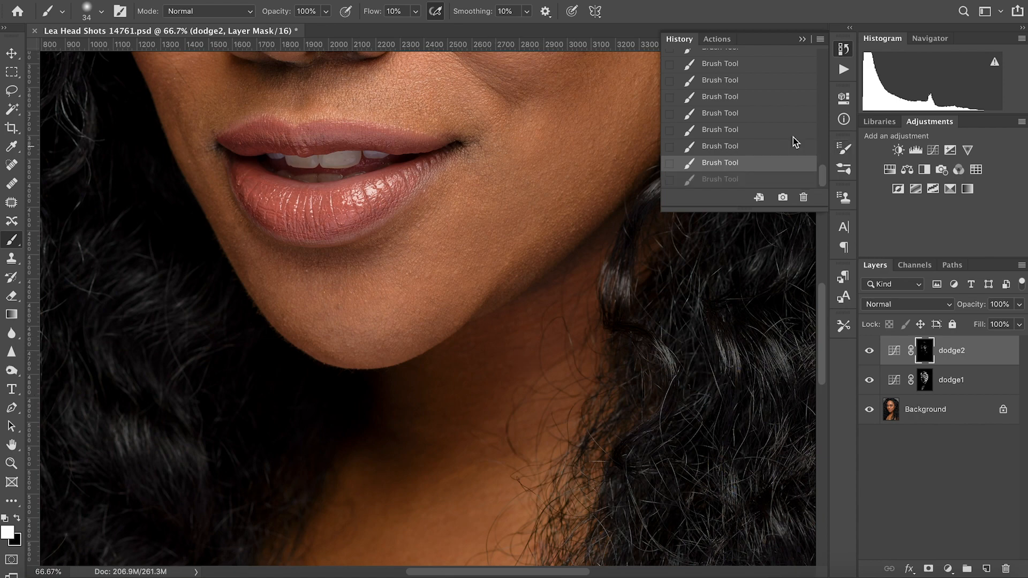
pyautogui.click(761, 144)
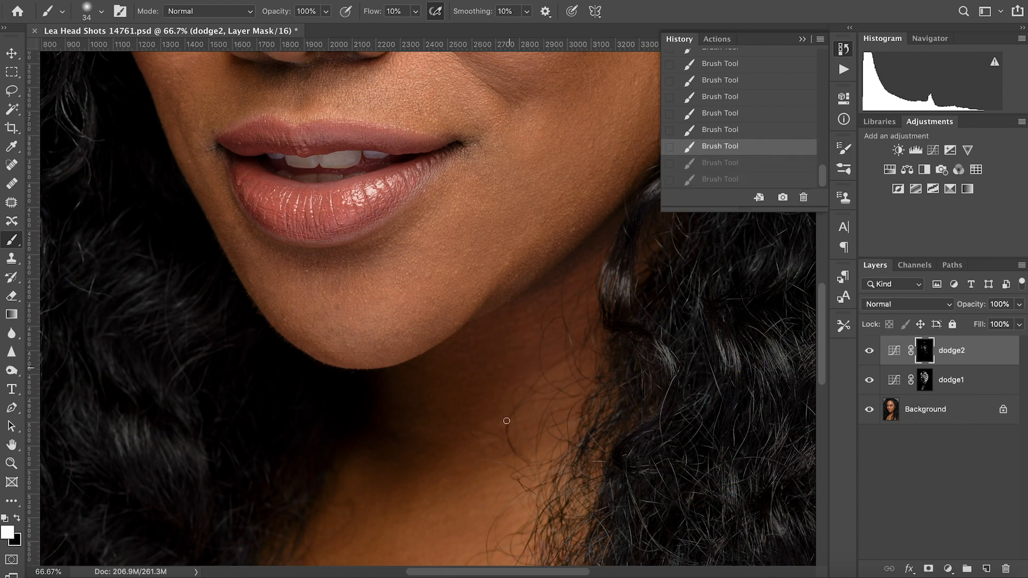
# Restore the two undone brush strokes on the dodge2 mask and compare the eye area with and without the last stroke
pyautogui.press('space')
pyautogui.moveTo(510, 379); pyautogui.dragTo(520, 312)
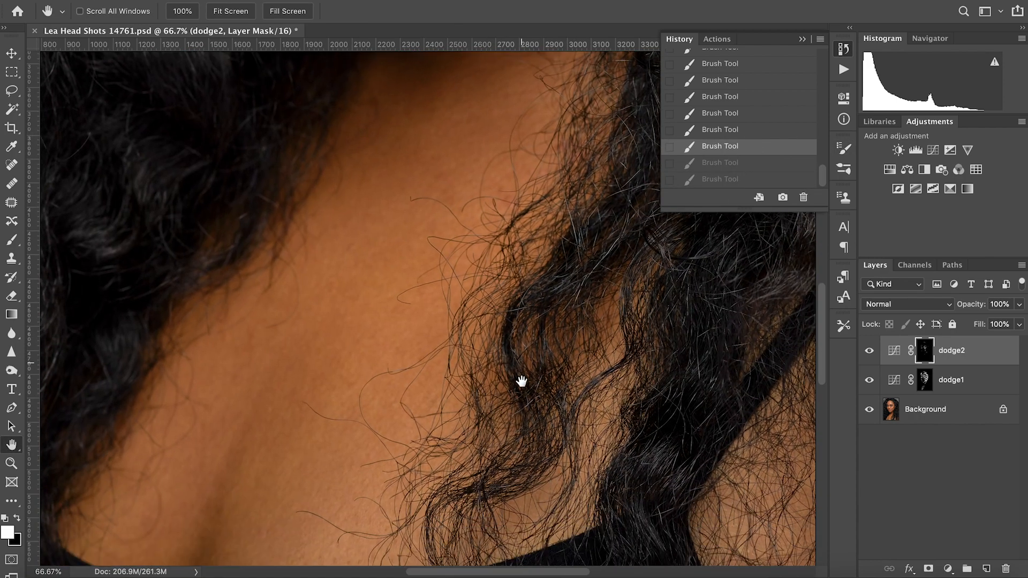
pyautogui.moveTo(521, 381); pyautogui.dragTo(499, 429)
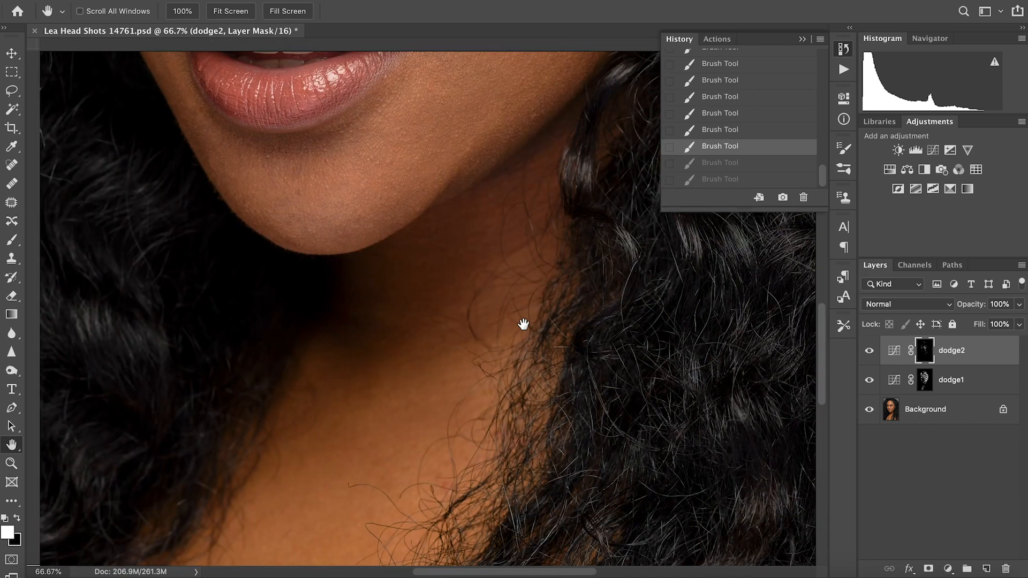
pyautogui.moveTo(501, 346); pyautogui.dragTo(502, 449)
pyautogui.moveTo(398, 318); pyautogui.dragTo(409, 337)
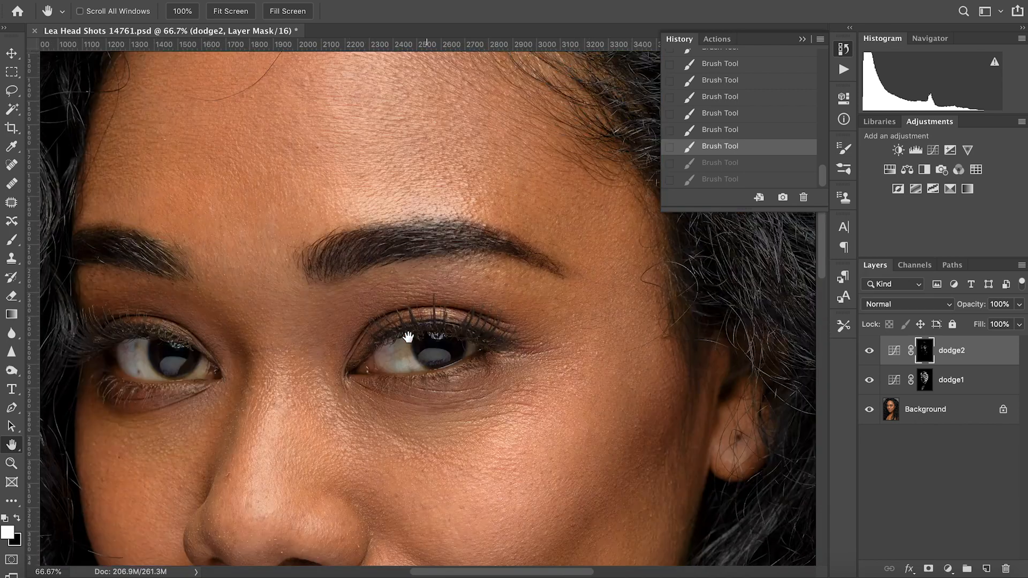
pyautogui.press('b')
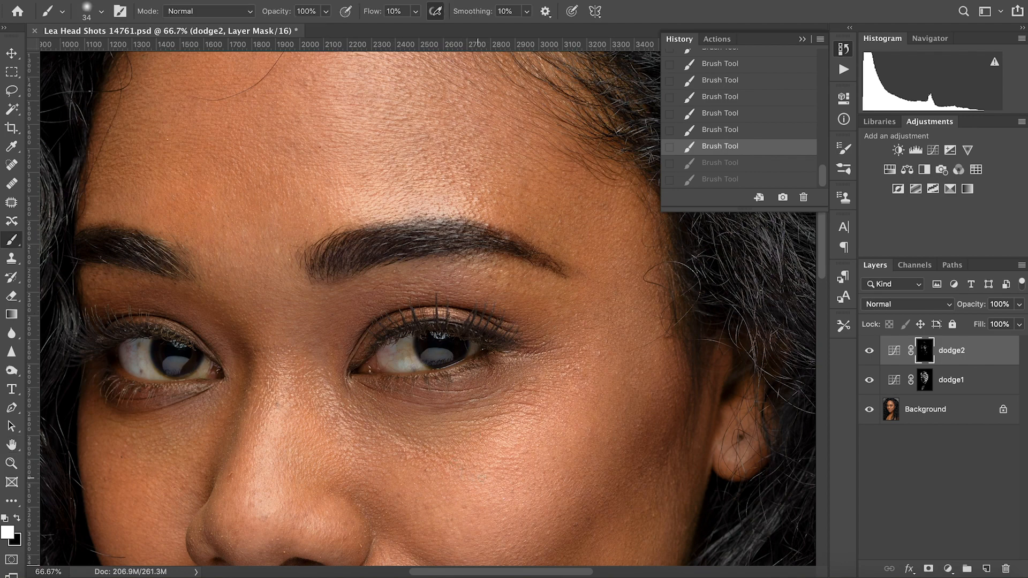
pyautogui.hotkey('ctrl', 'shift', 'z')
pyautogui.hotkey('ctrl', 'shift', 'z')
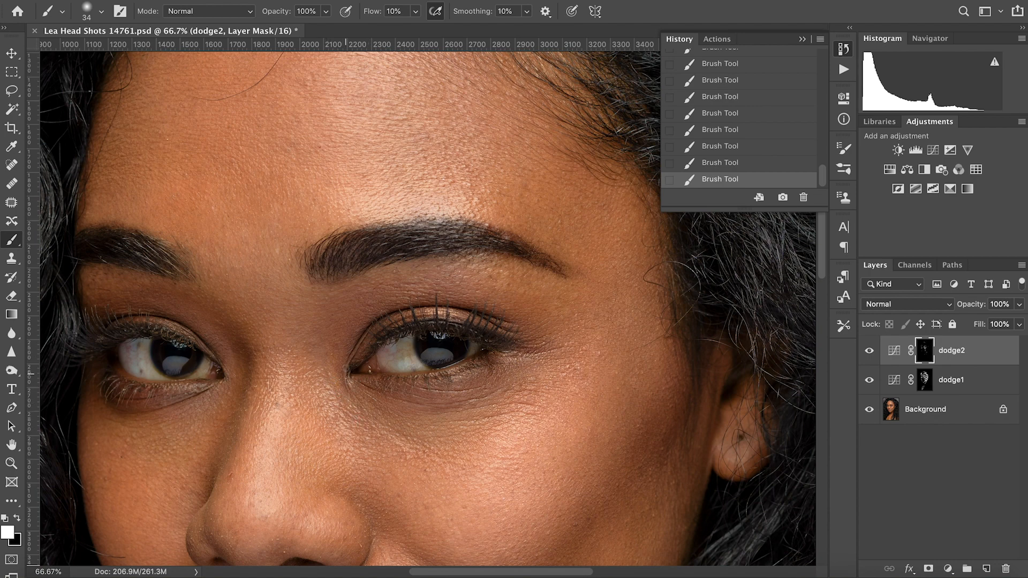
pyautogui.press('super+z')
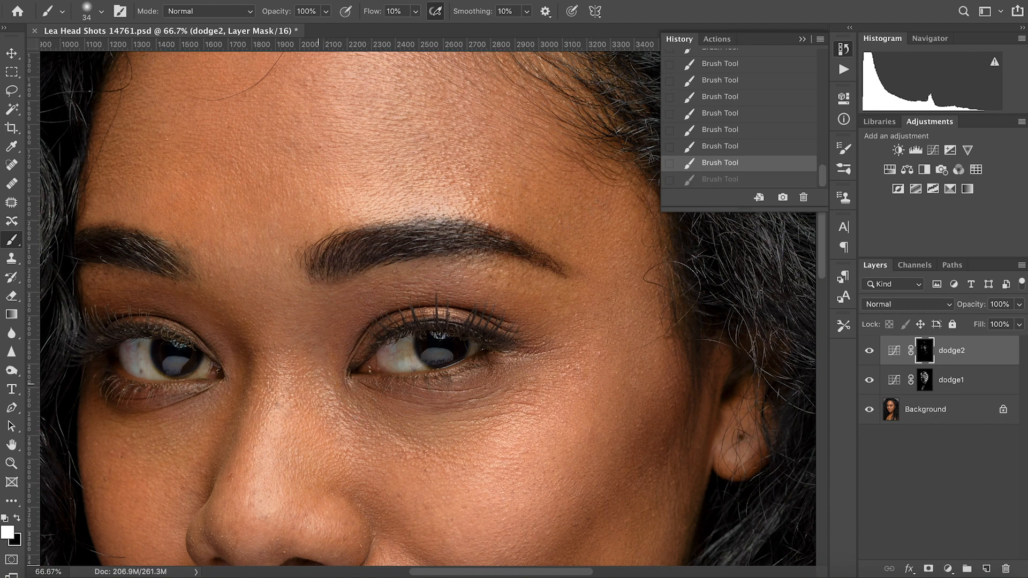
pyautogui.press('super+shift+z')
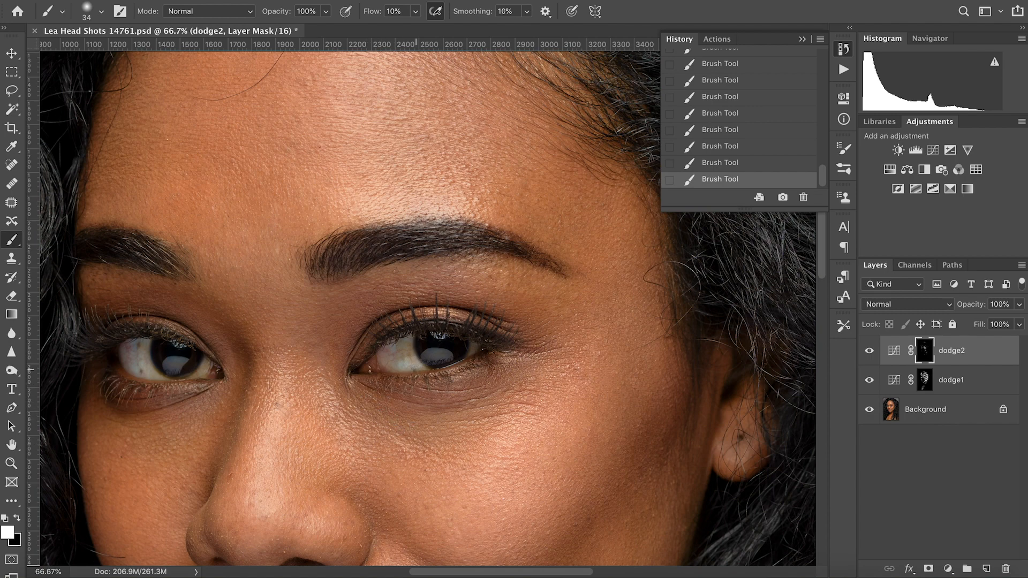
# Dodge the uneven skin on the forehead and around the eyebrows on the dodge2 mask with the 34 px brush
pyautogui.press('space')
pyautogui.moveTo(384, 312); pyautogui.dragTo(401, 326)
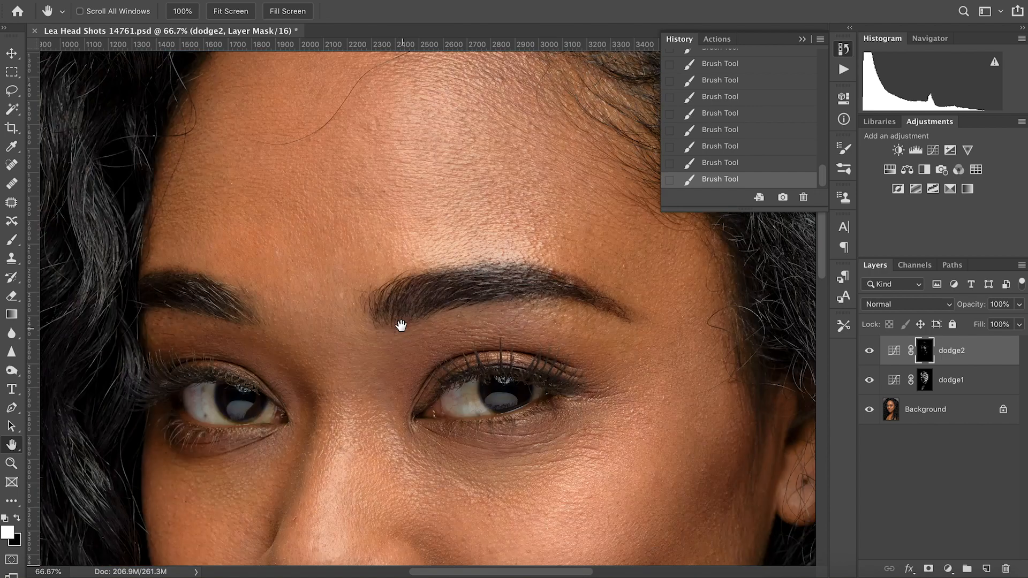
pyautogui.scroll(5, 401, 326)
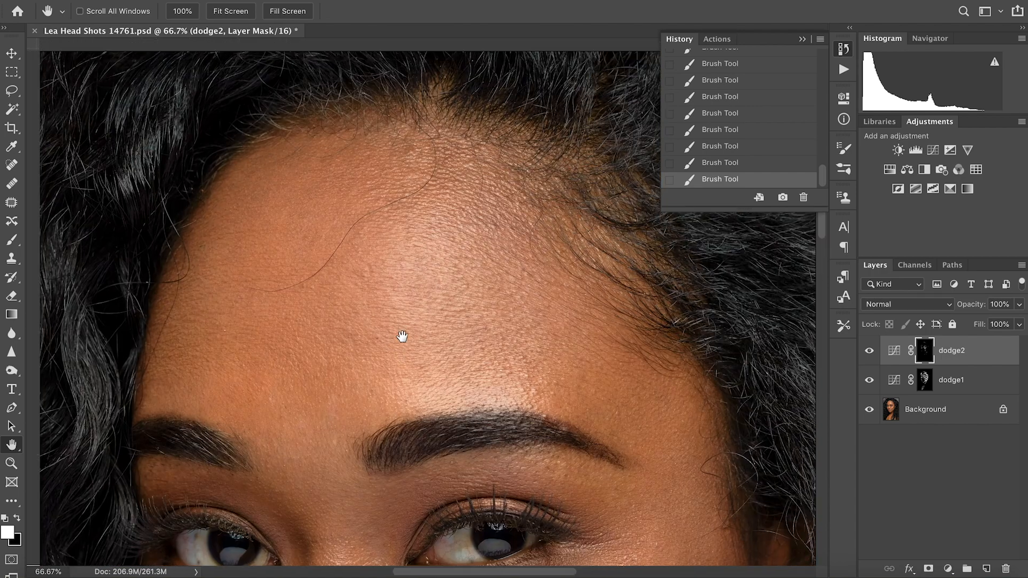
pyautogui.scroll(-2, 401, 326)
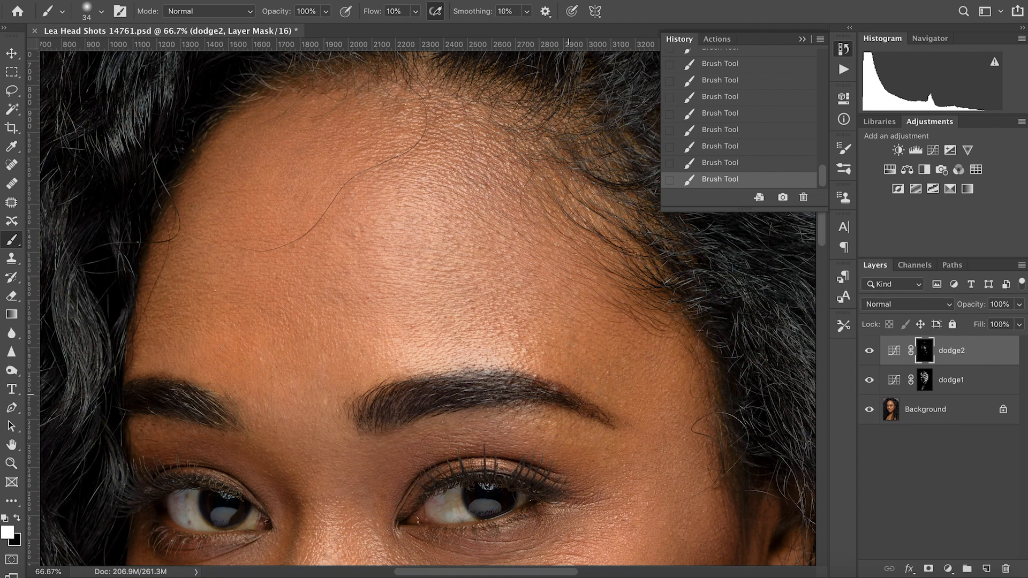
# Save the document and compare the whole portrait with and without the dodge2 layer
pyautogui.press('h')
pyautogui.rightClick(507, 435)
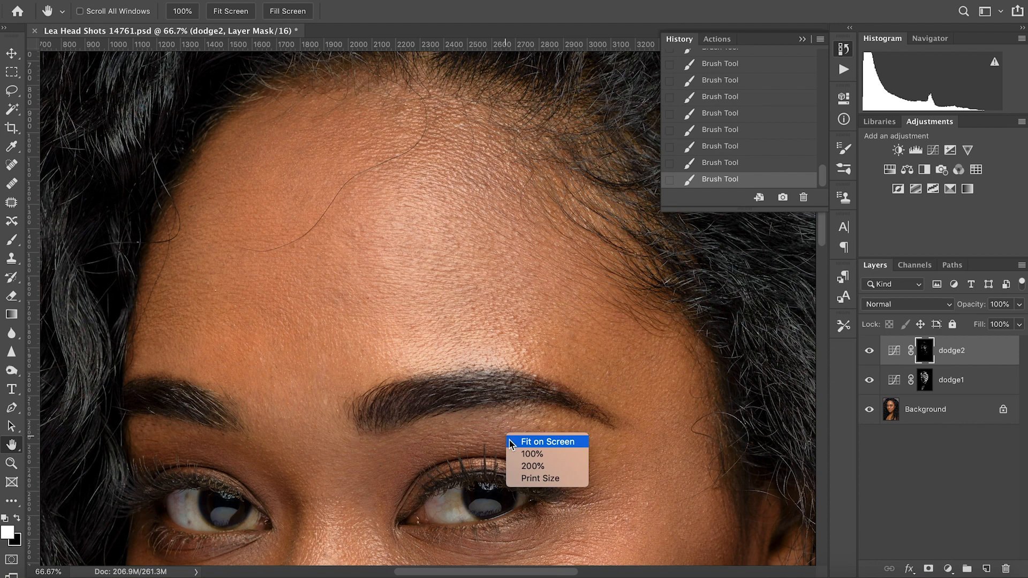
pyautogui.click(514, 448)
pyautogui.press('super+s')
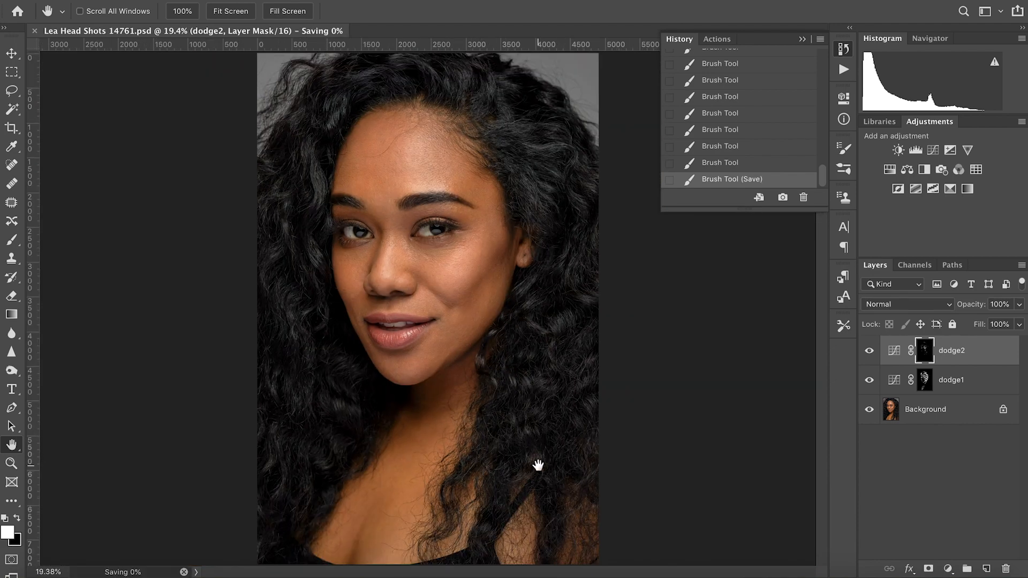
pyautogui.click(869, 351)
pyautogui.click(871, 353)
pyautogui.click(872, 353)
pyautogui.click(871, 352)
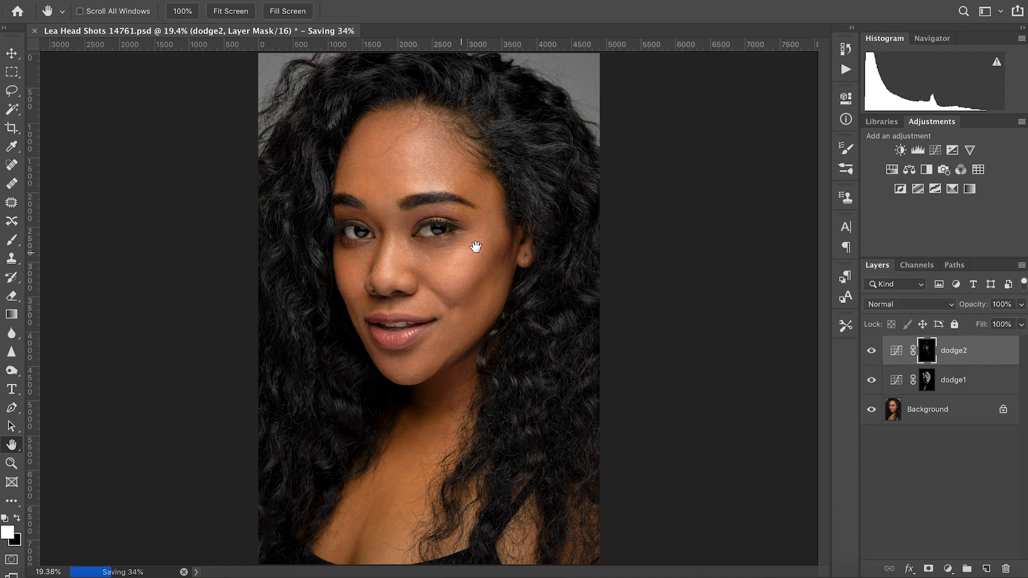
# Examine the dodged skin up close on the cheek, around the eye and across the forehead
pyautogui.moveTo(468, 235); pyautogui.dragTo(498, 248)
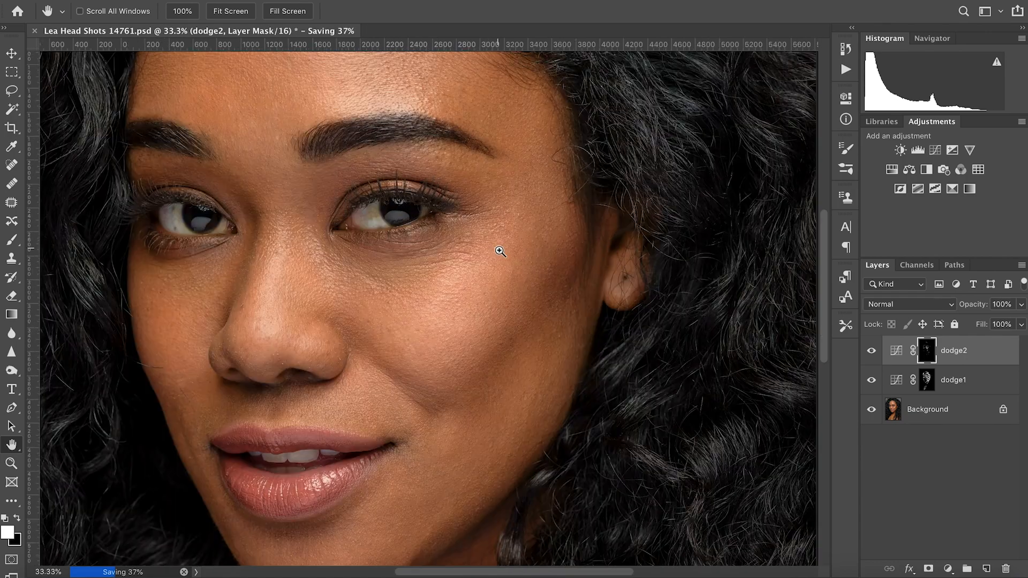
pyautogui.click(493, 259)
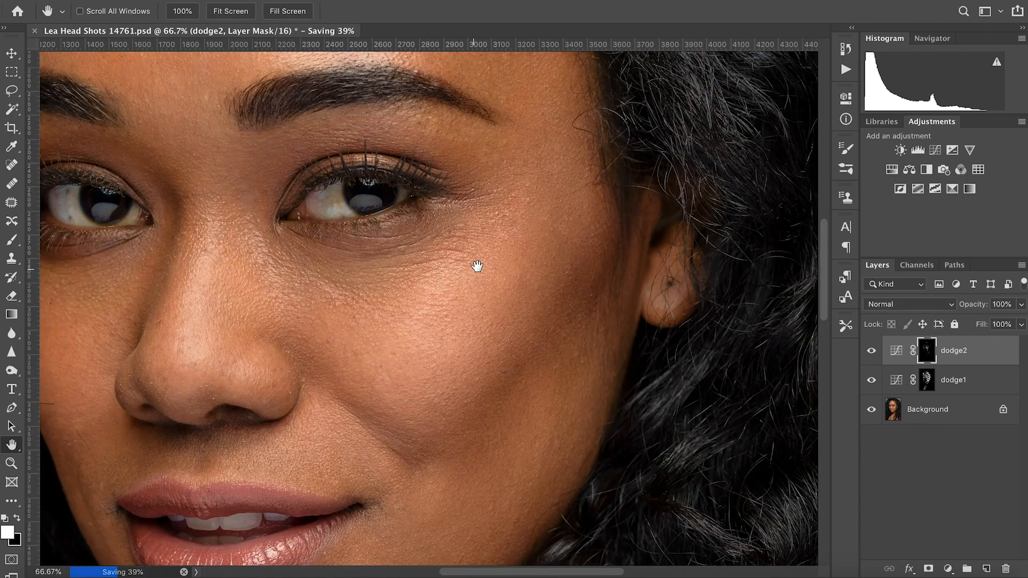
pyautogui.click(495, 264)
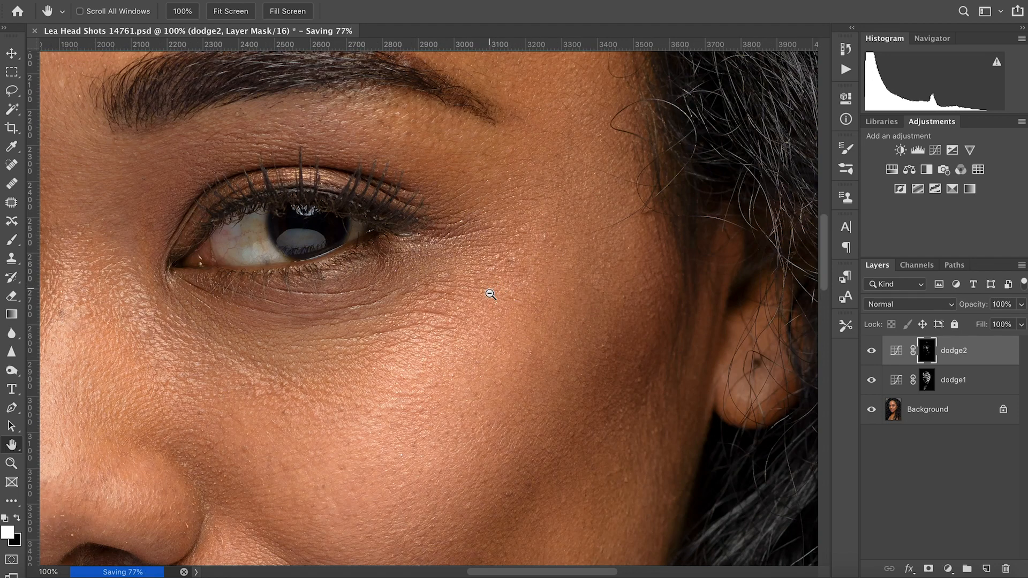
pyautogui.keyDown('alt'); pyautogui.click(489, 291); pyautogui.keyUp('alt')
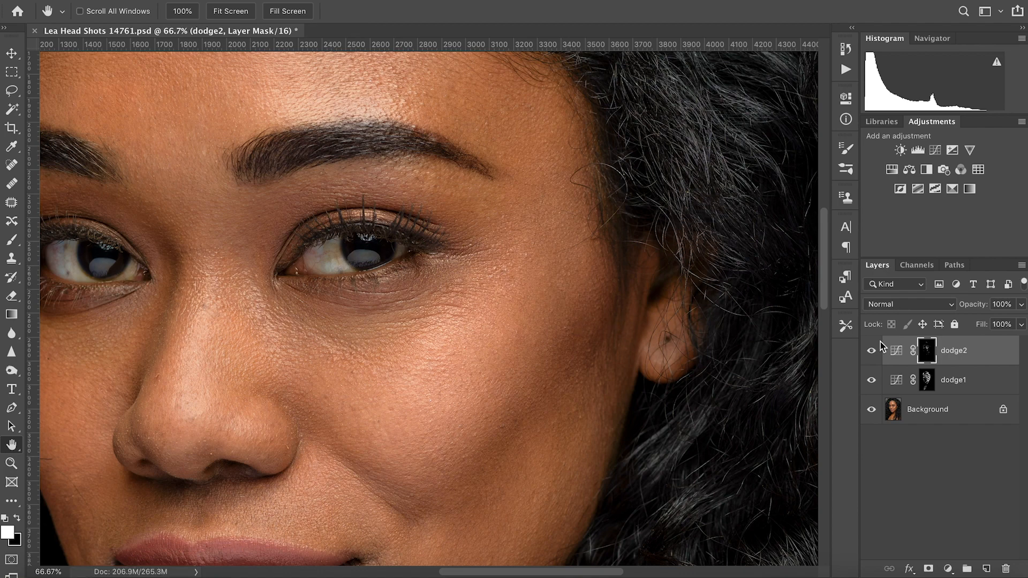
pyautogui.scroll(10, 366, 243)
pyautogui.hscroll(-6, 367, 244)
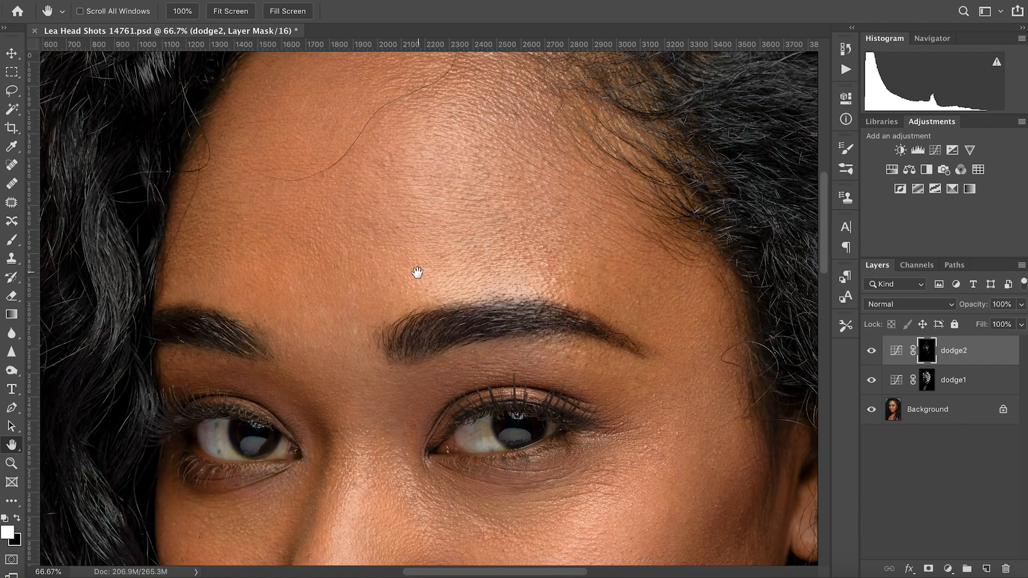
pyautogui.hscroll(1, 398, 284)
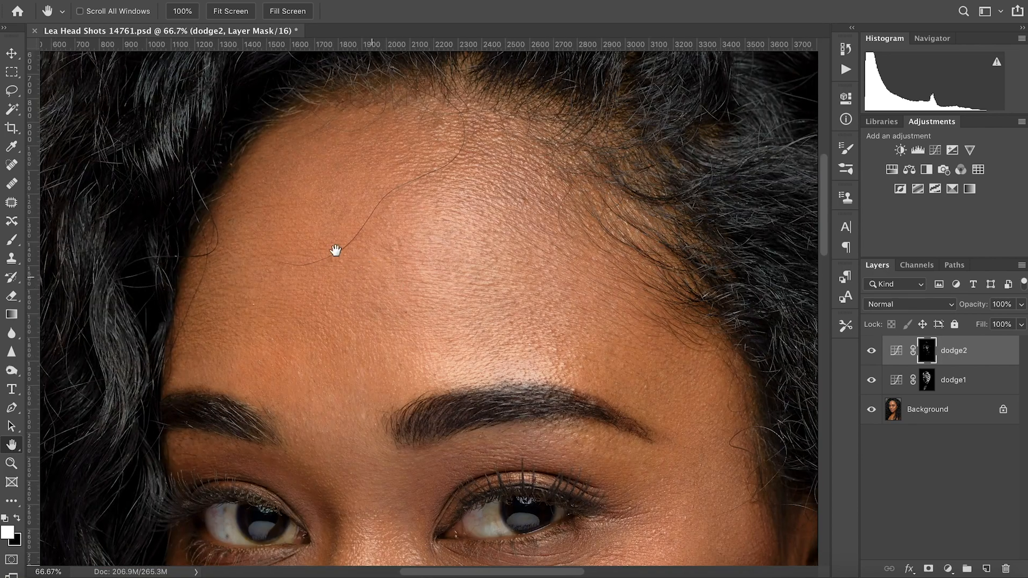
pyautogui.press('b')
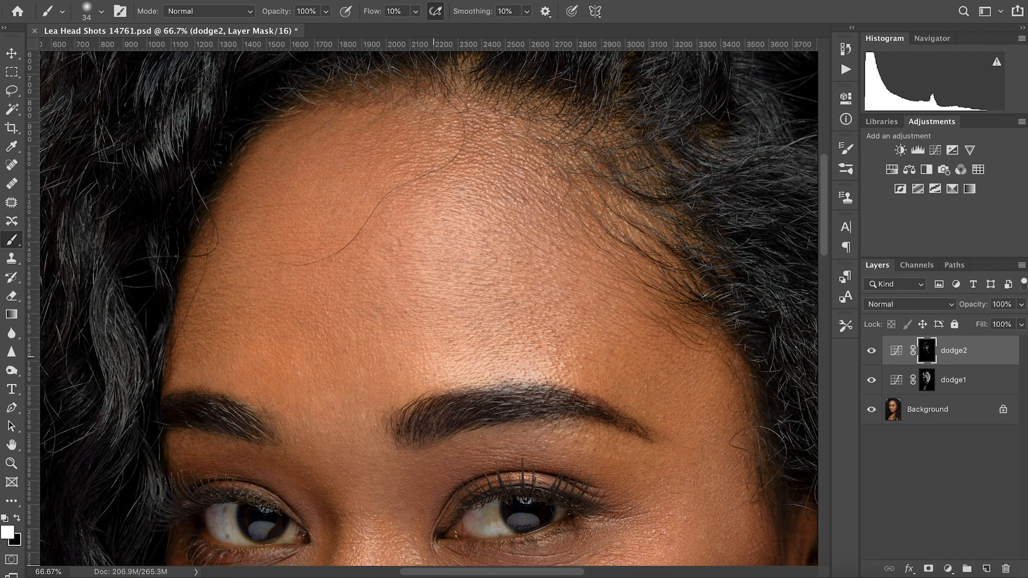
# Fit the portrait on screen and toggle the dodge2 layer's visibility to judge its overall effect
pyautogui.press('h')
pyautogui.rightClick(460, 328)
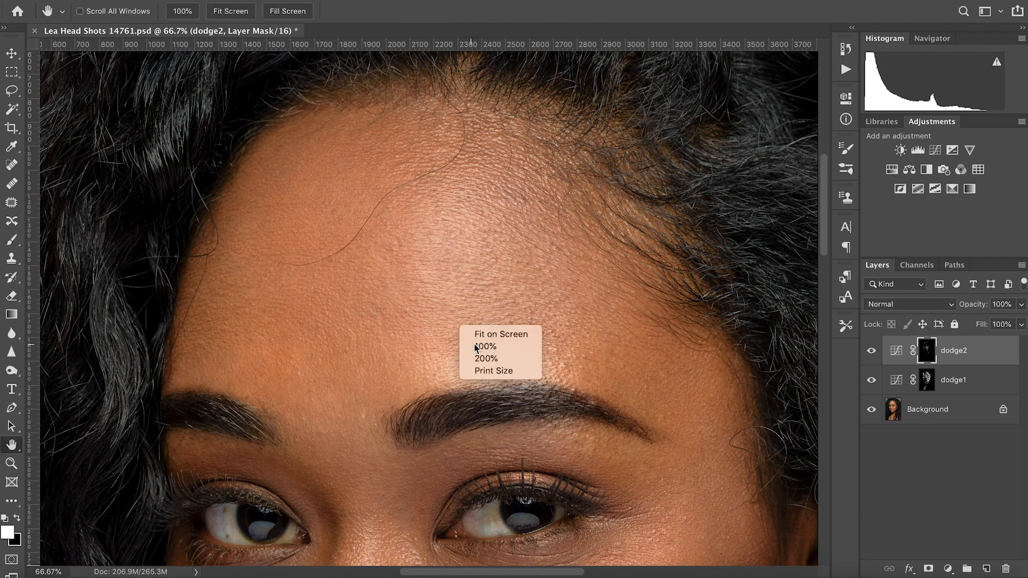
pyautogui.click(478, 337)
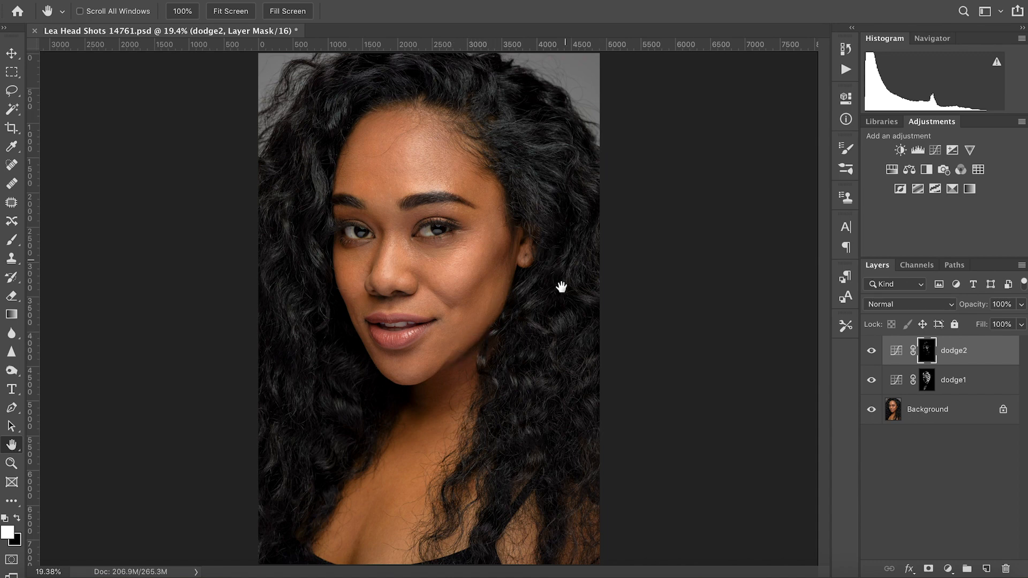
pyautogui.click(871, 351)
pyautogui.click(872, 351)
pyautogui.click(872, 352)
pyautogui.click(873, 352)
# Add a Curves adjustment layer above dodge2 and raise its midtone point to input 111, output 144
pyautogui.click(936, 149)
pyautogui.click(748, 220)
pyautogui.moveTo(749, 220); pyautogui.dragTo(746, 219)
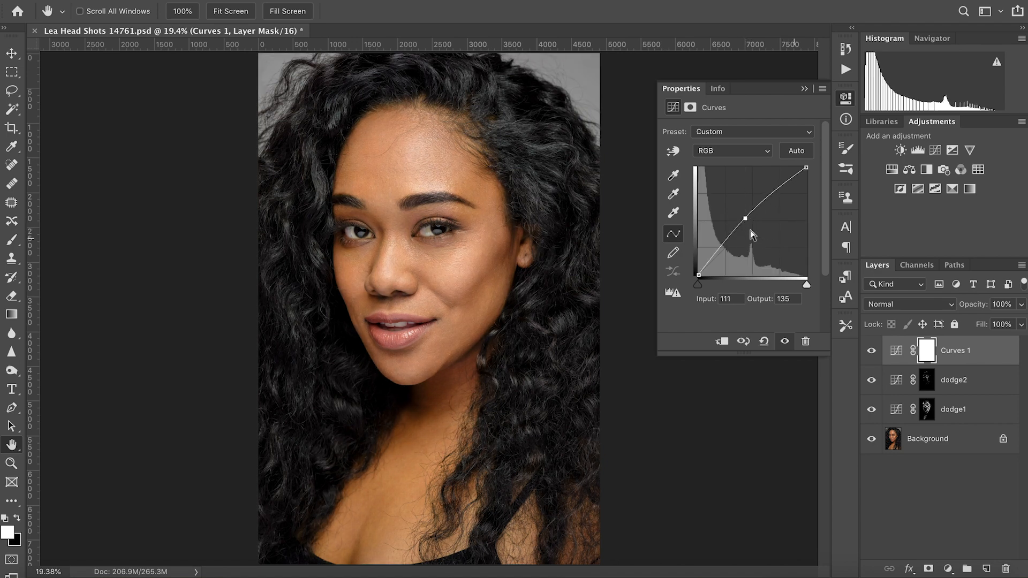
pyautogui.moveTo(745, 218); pyautogui.dragTo(747, 215)
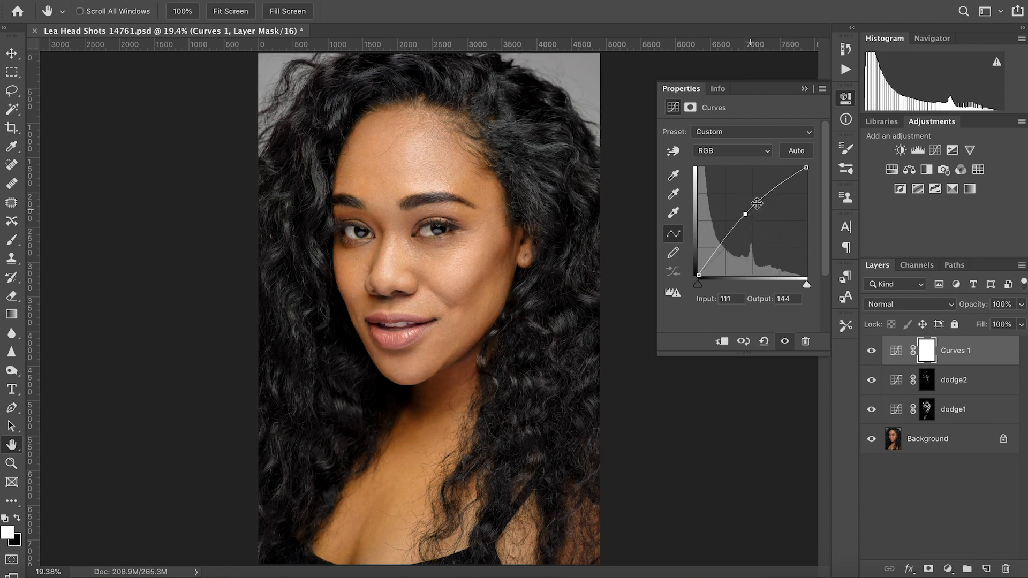
# Invert the new curves layer's mask to black, rename the layer dodge3, make its mask active and save the document
pyautogui.hotkey('ctrl', 'i')
pyautogui.doubleClick(958, 351)
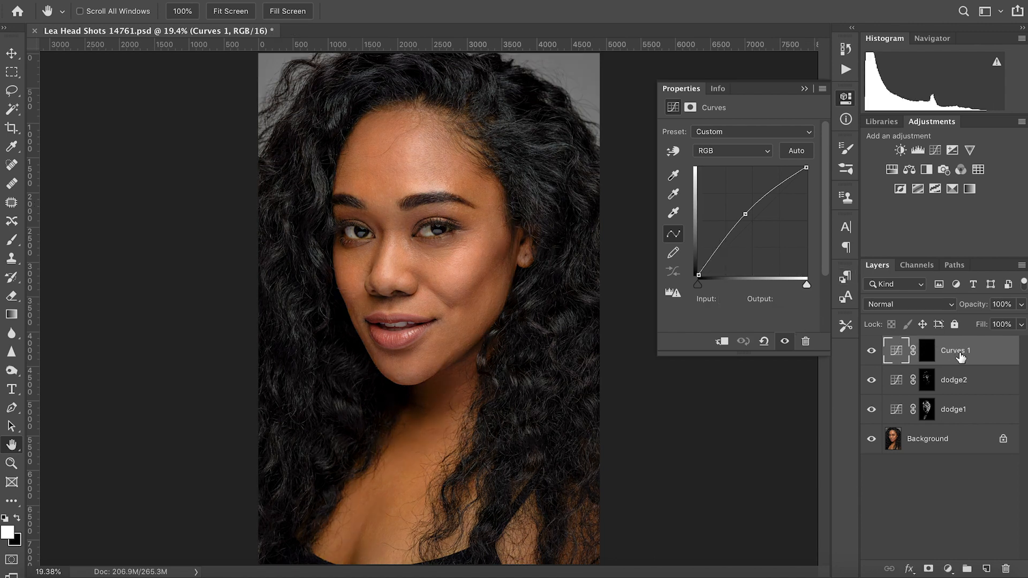
pyautogui.write('dodge3')
pyautogui.press('Return')
pyautogui.click(927, 350)
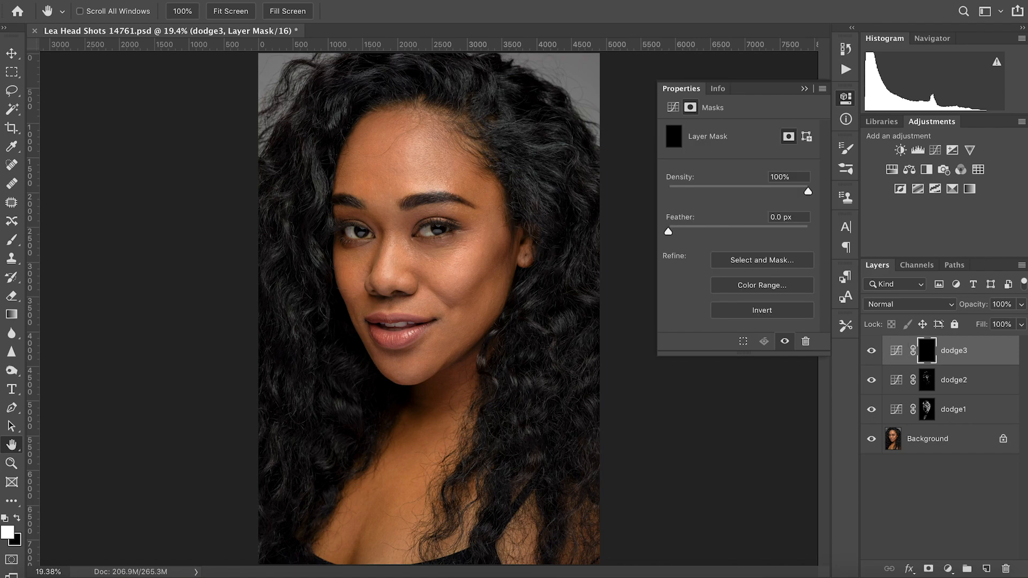
pyautogui.hotkey('ctrl', 's')
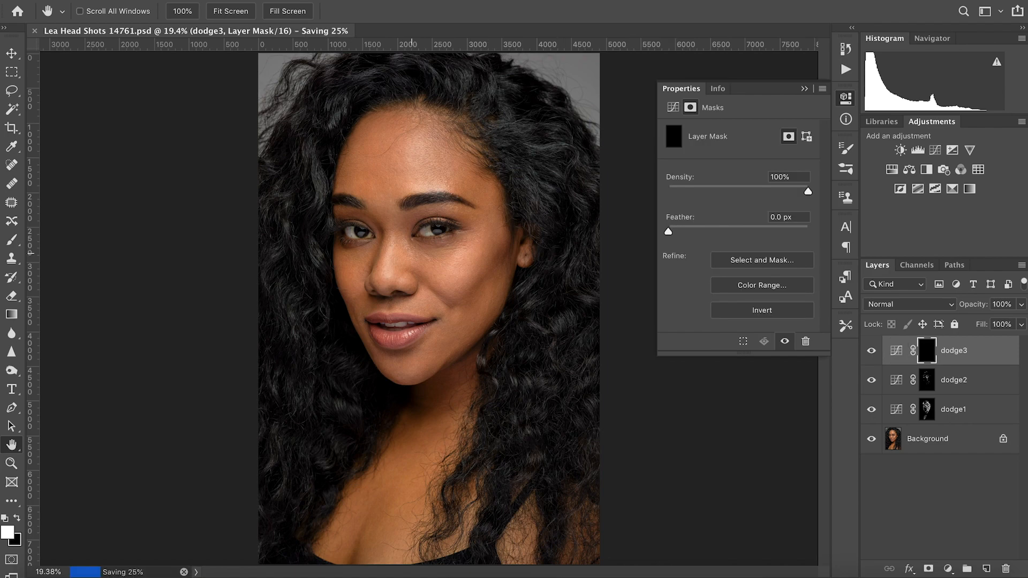
# Set the brush size to 111 px and dodge the cheek below the eye on the dodge3 mask
pyautogui.hotkey('ctrl', '+')
pyautogui.hotkey('ctrl', '+')
pyautogui.hotkey('ctrl', '+')
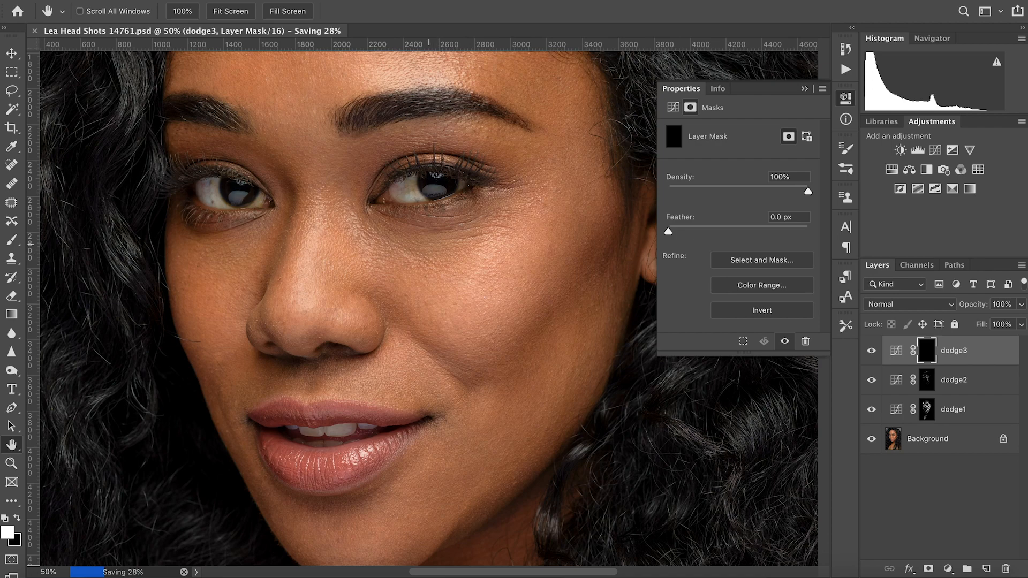
pyautogui.moveTo(429, 245); pyautogui.dragTo(447, 257)
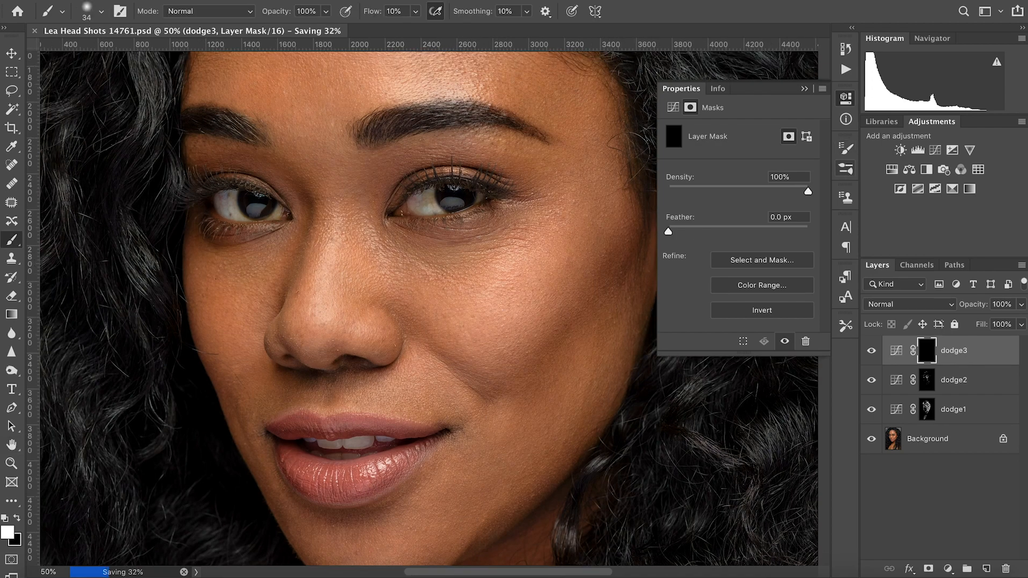
pyautogui.click(846, 169)
pyautogui.moveTo(588, 175); pyautogui.dragTo(631, 175)
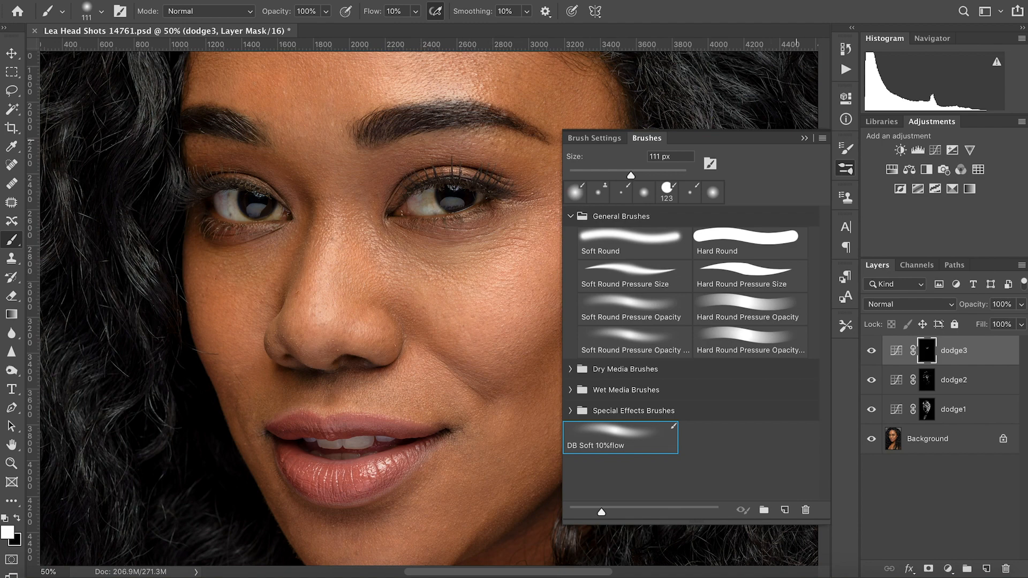
pyautogui.click(805, 139)
# Compare the whole portrait with and without the dodge3 layer
pyautogui.press('h')
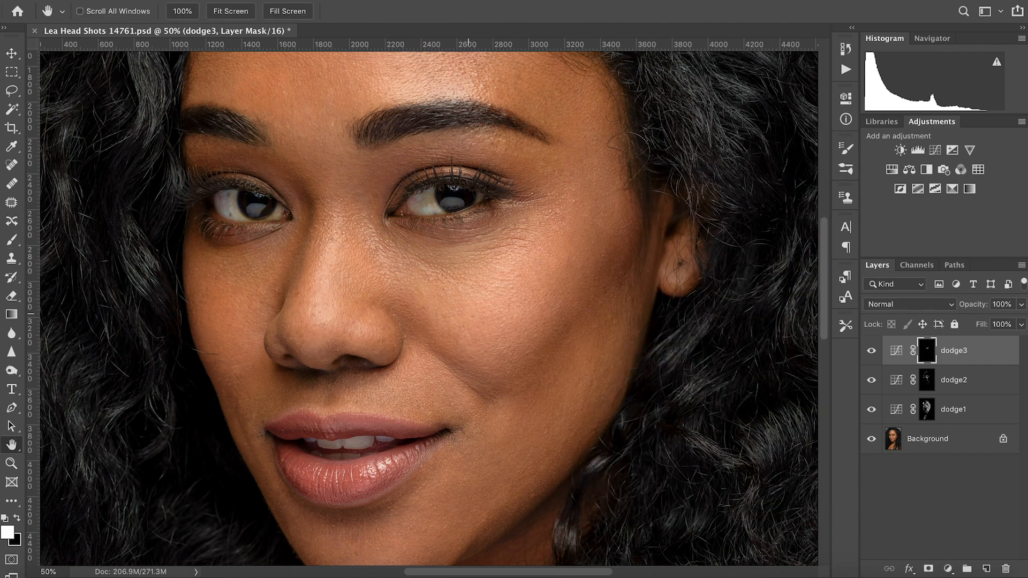
pyautogui.rightClick(503, 303)
pyautogui.click(506, 301)
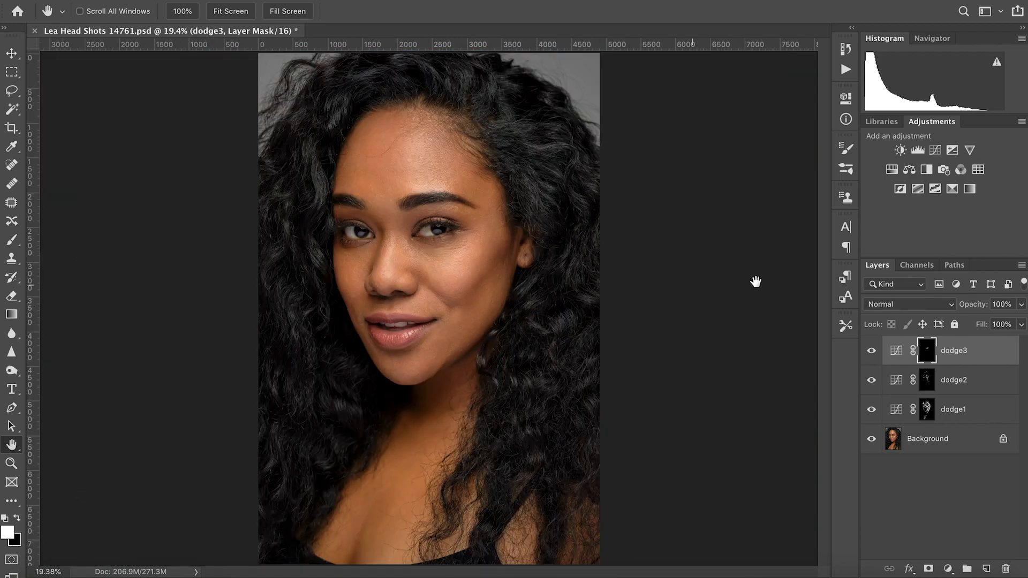
pyautogui.click(872, 353)
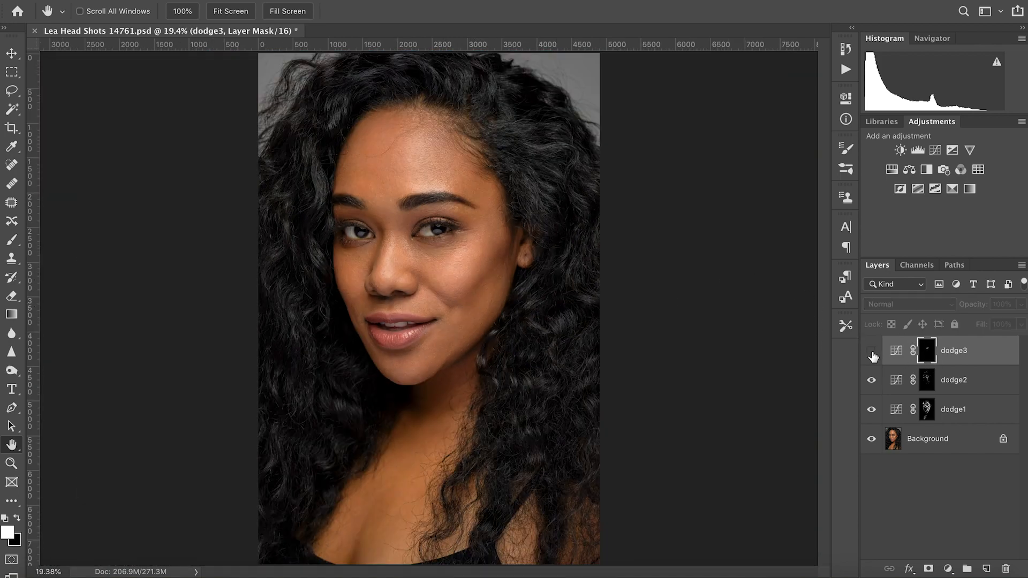
pyautogui.click(872, 352)
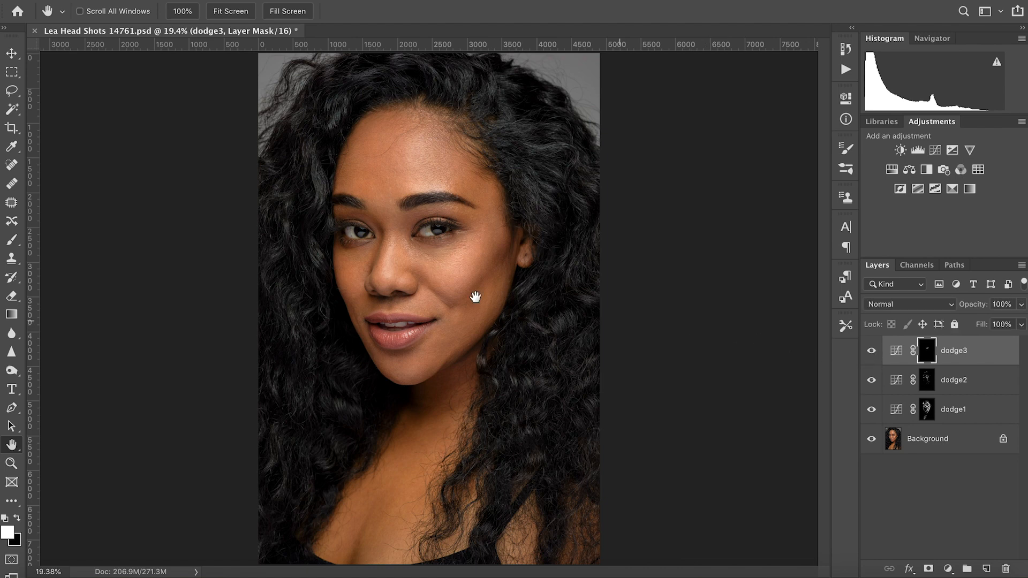
# Fine-tune the dodge3 curve by moving its midtone point to input 114, output 141
pyautogui.doubleClick(905, 354)
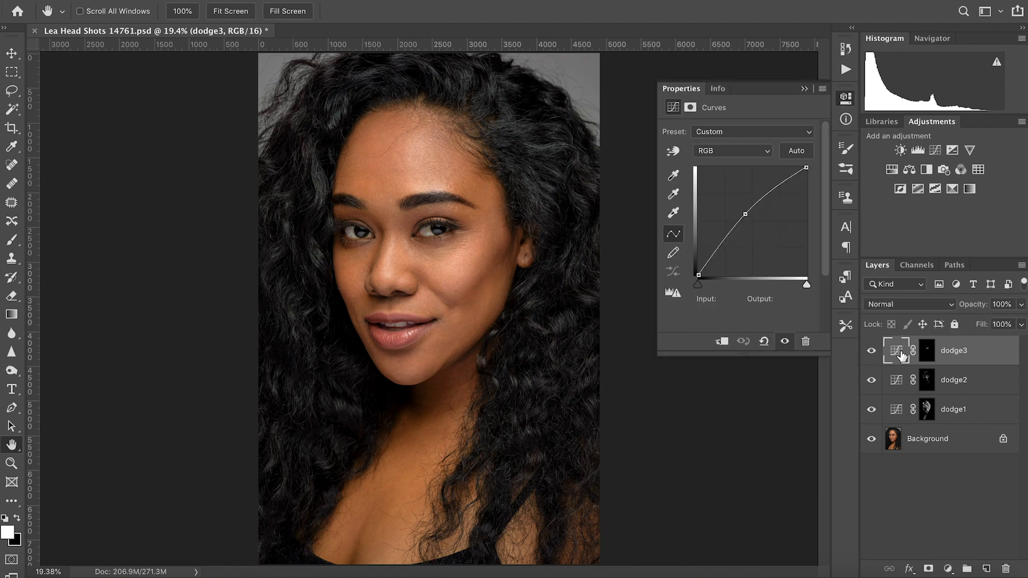
pyautogui.click(746, 217)
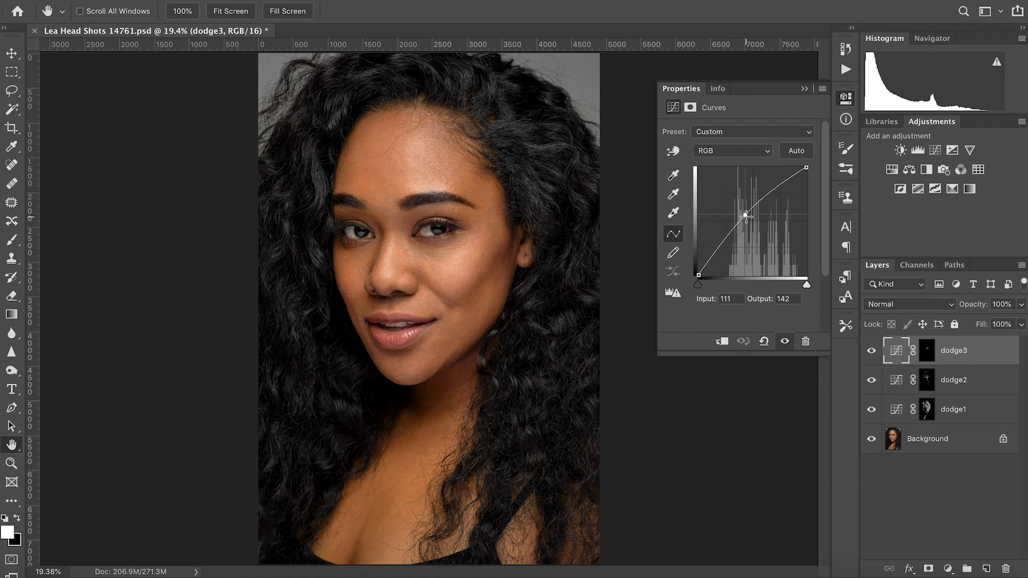
pyautogui.click(698, 275)
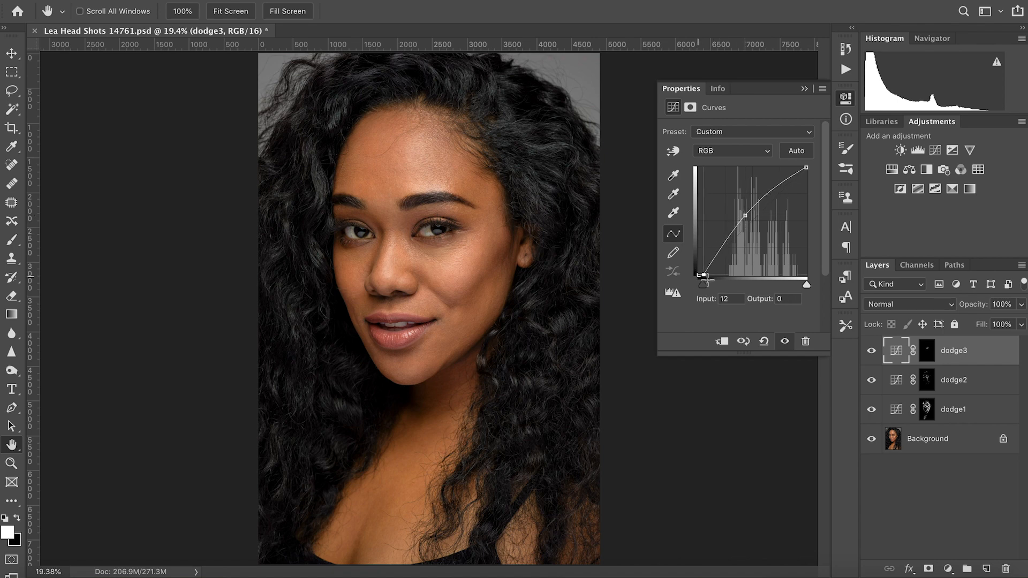
pyautogui.moveTo(693, 276); pyautogui.dragTo(664, 281)
pyautogui.click(745, 215)
pyautogui.moveTo(746, 216); pyautogui.dragTo(747, 215)
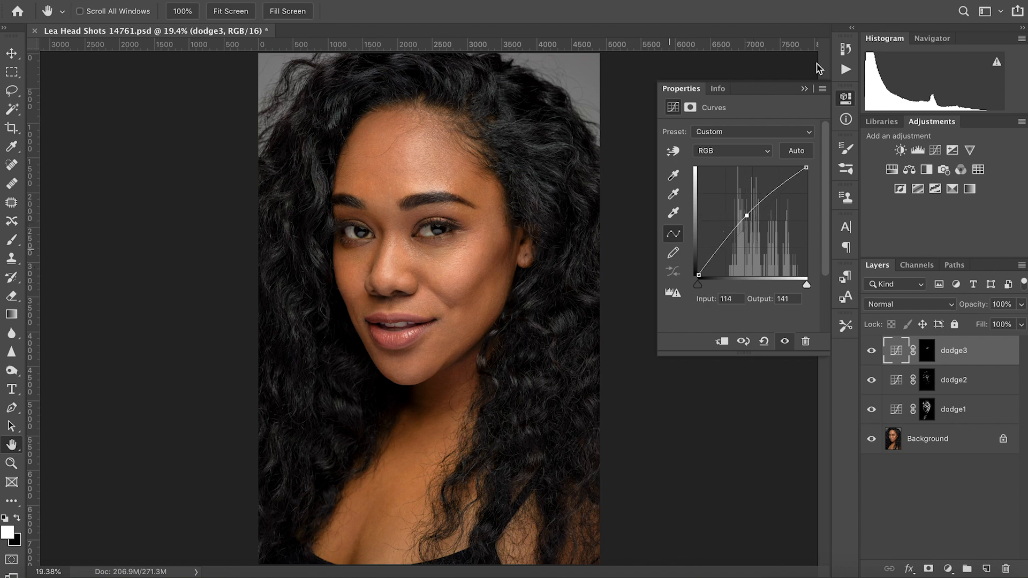
pyautogui.click(805, 89)
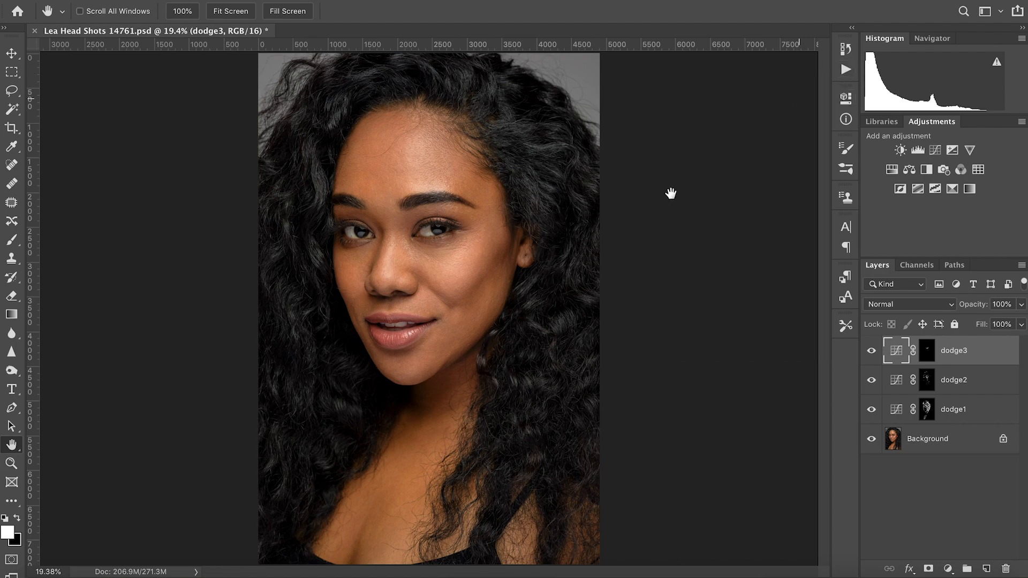
# Dodge the upper cheek highlight beneath the eye on the dodge3 mask with the 111 px brush, and review the whole portrait
pyautogui.keyDown('super'); pyautogui.click(462, 250); pyautogui.keyUp('super')
pyautogui.keyDown('super'); pyautogui.click(454, 260); pyautogui.keyUp('super')
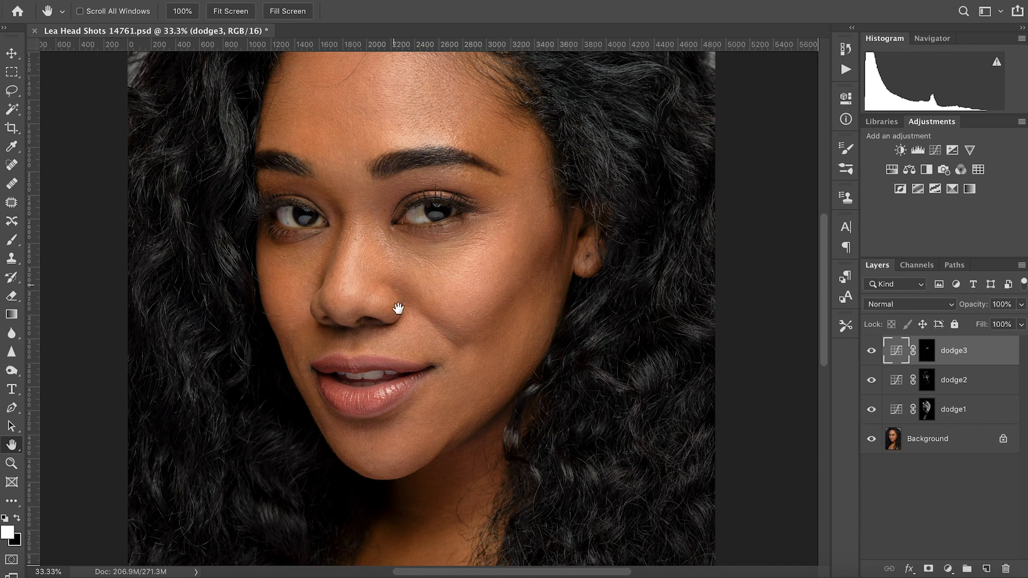
pyautogui.press('b')
pyautogui.click(927, 351)
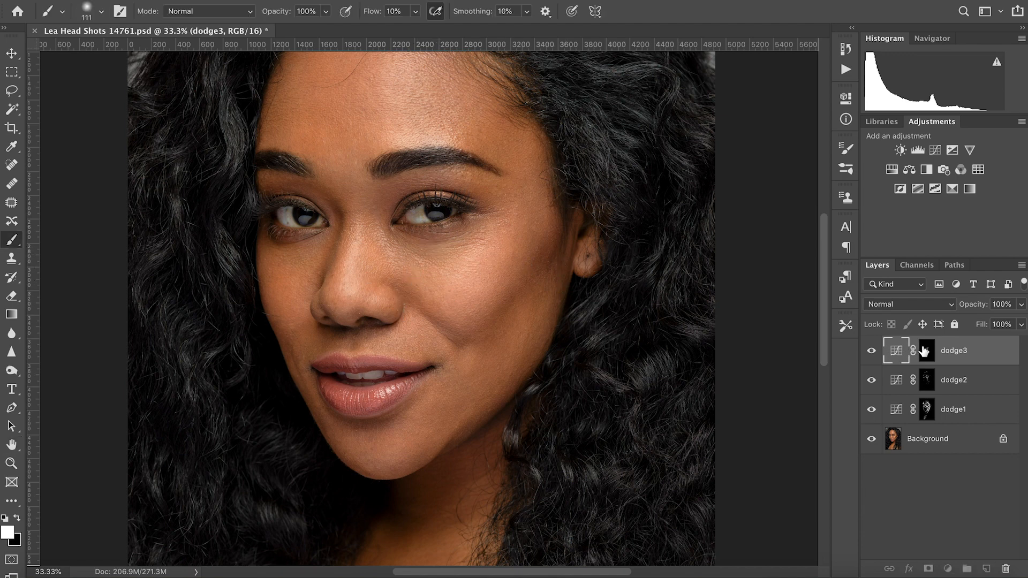
pyautogui.moveTo(432, 257)
pyautogui.mouseDown()
pyautogui.moveTo(420, 249)
pyautogui.moveTo(444, 257)
pyautogui.moveTo(483, 232)
pyautogui.mouseUp()
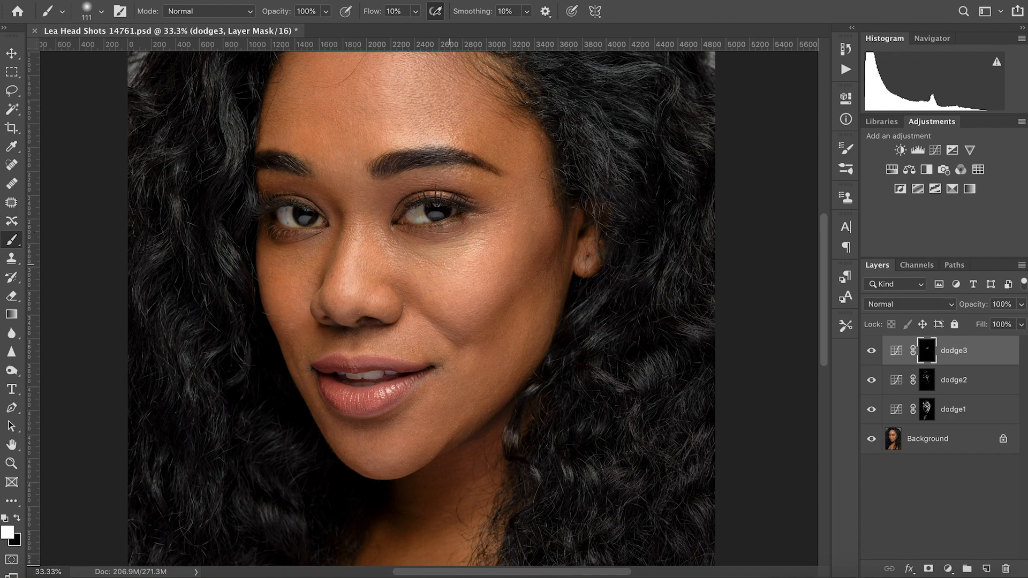
pyautogui.moveTo(453, 254)
pyautogui.mouseDown()
pyautogui.moveTo(418, 256)
pyautogui.moveTo(430, 270)
pyautogui.moveTo(403, 252)
pyautogui.mouseUp()
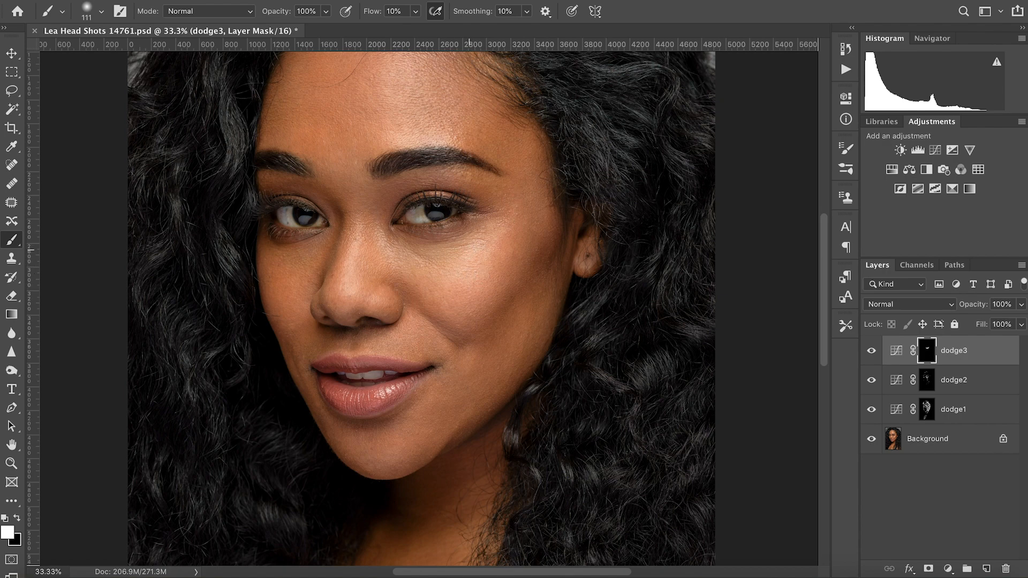
pyautogui.press('h')
pyautogui.rightClick(435, 299)
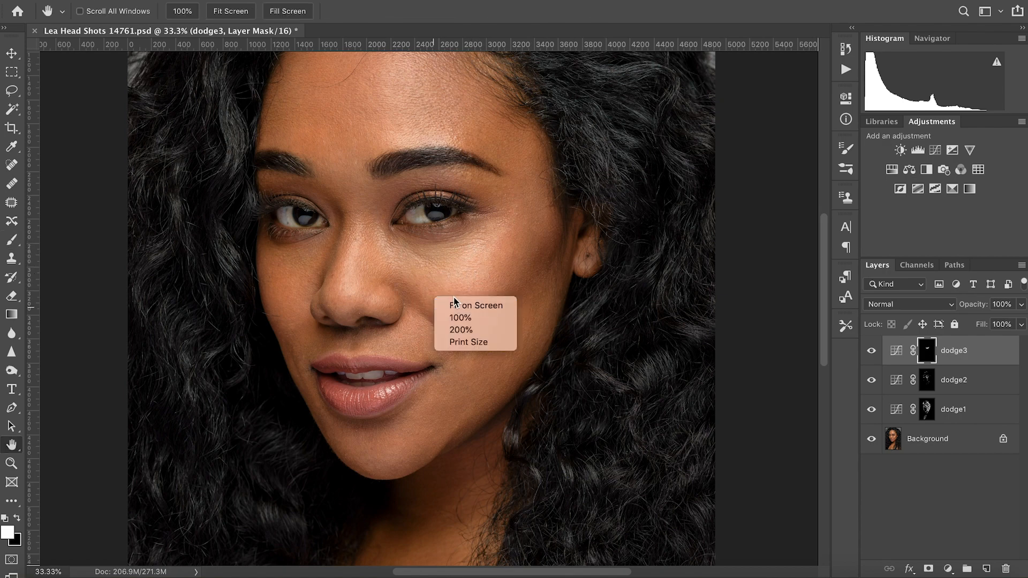
pyautogui.click(455, 305)
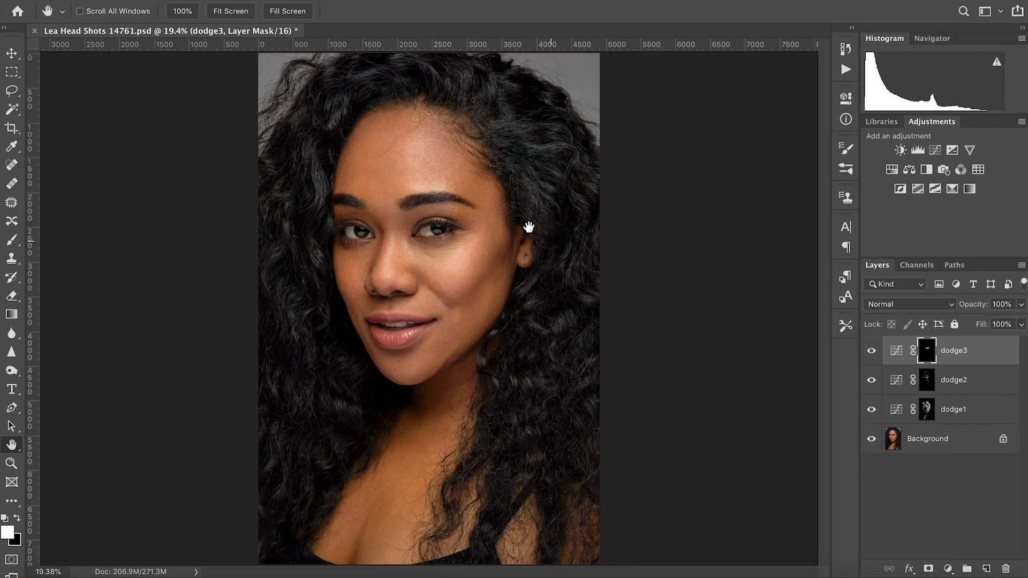
# Add a Curves adjustment layer above dodge3 and lower its midtone point to input 135, output 123
pyautogui.press('b')
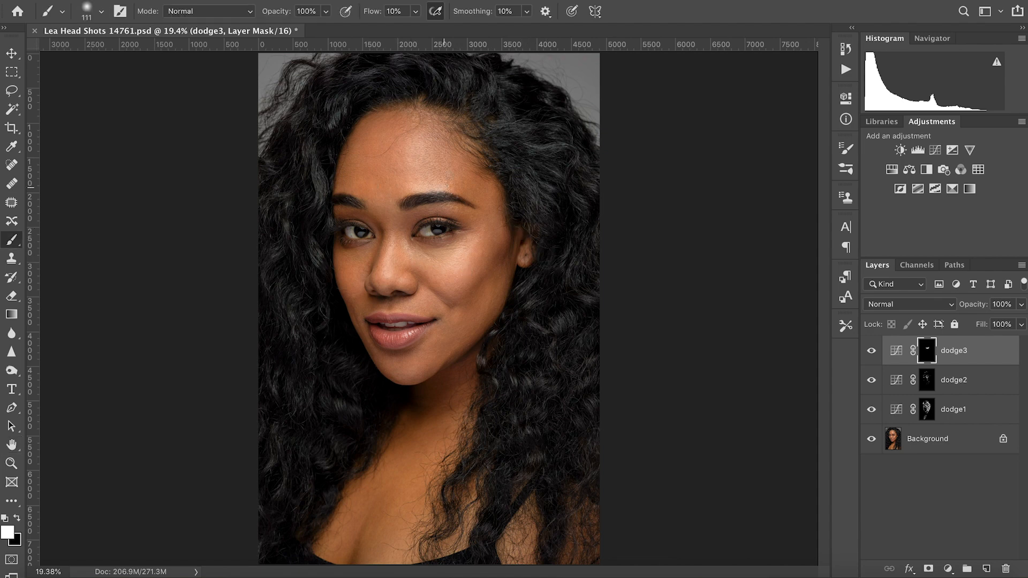
pyautogui.click(935, 150)
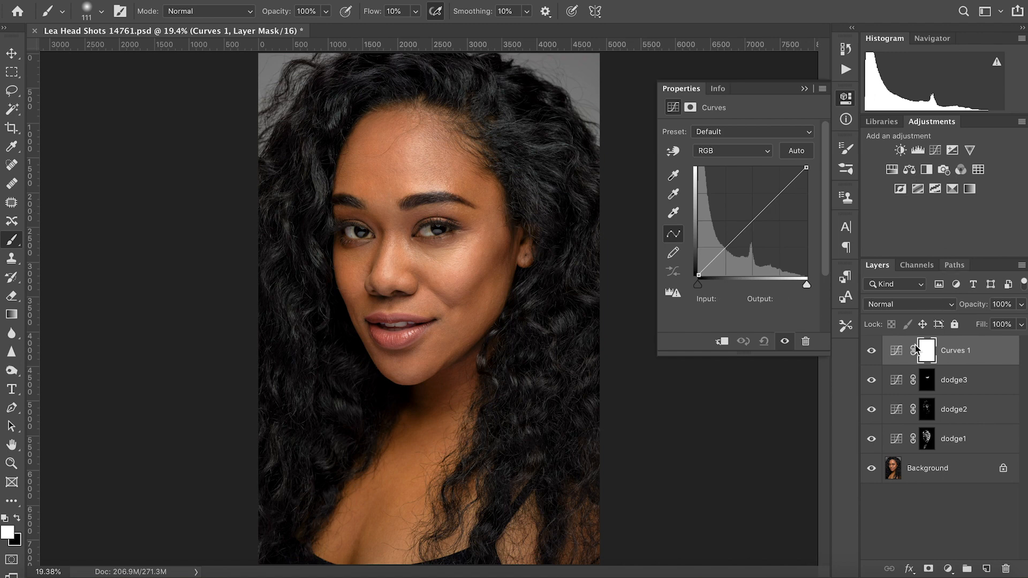
pyautogui.click(995, 360)
pyautogui.click(930, 352)
pyautogui.click(897, 353)
pyautogui.click(752, 219)
pyautogui.moveTo(752, 219); pyautogui.dragTo(755, 224)
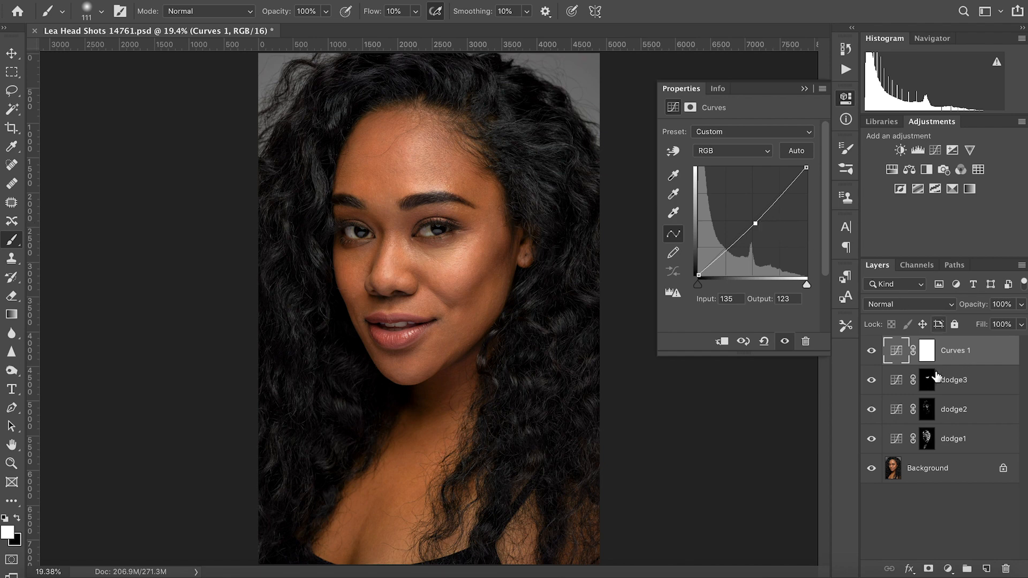
# Invert the new curves layer's mask to black and rename the layer burn1
pyautogui.click(929, 356)
pyautogui.press('super+i')
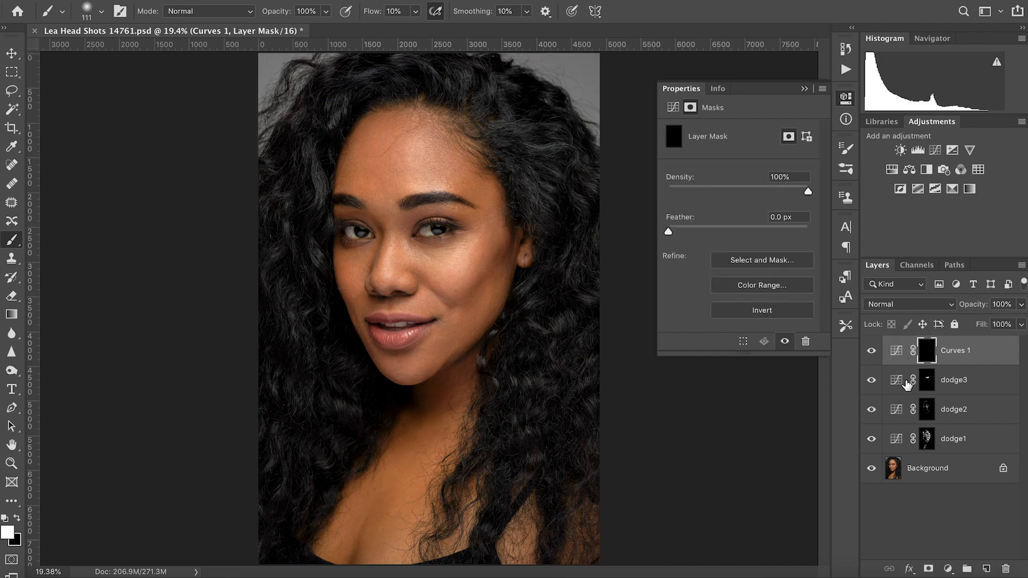
pyautogui.click(957, 352)
pyautogui.doubleClick(957, 352)
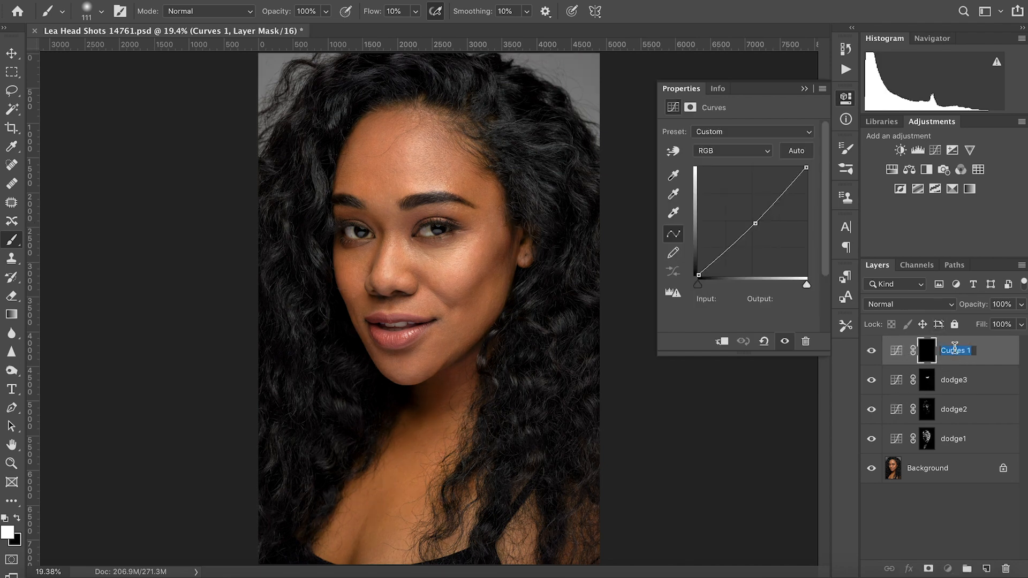
pyautogui.write('burn1')
pyautogui.press('Return')
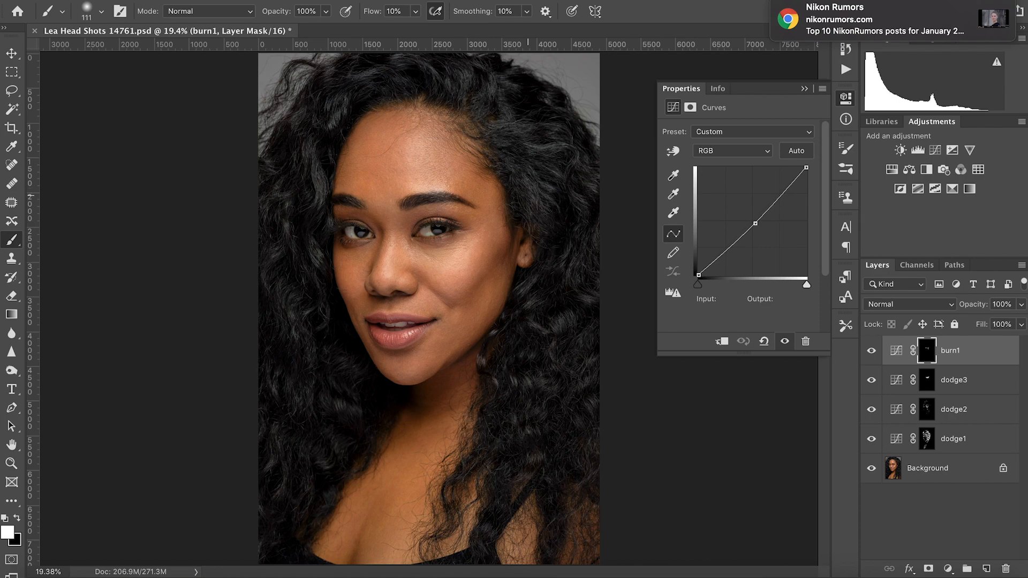
# Set the brush size to 48 px and burn small bright areas of the face on the burn1 mask
pyautogui.press('space')
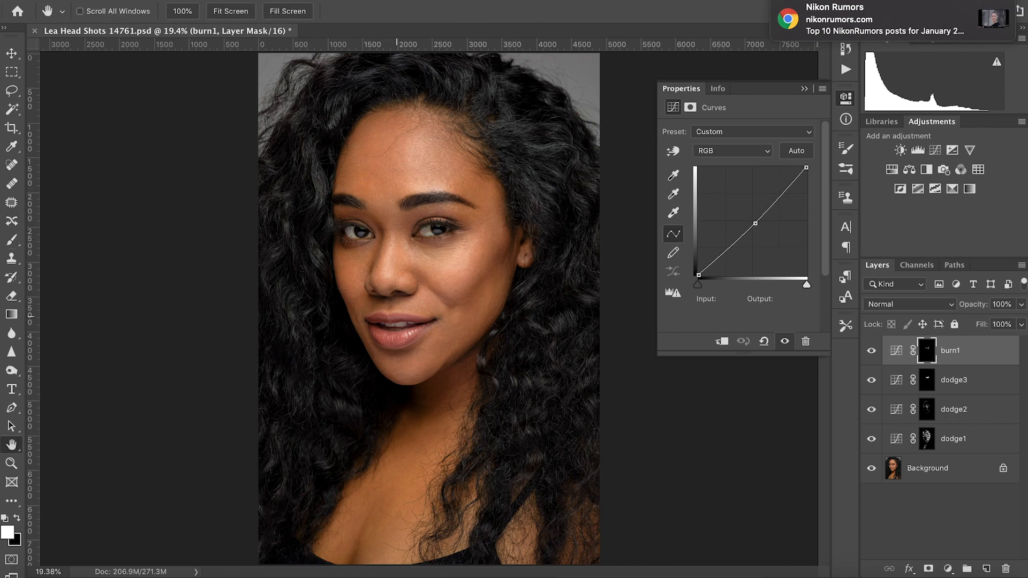
pyautogui.scroll(-1, 439, 247)
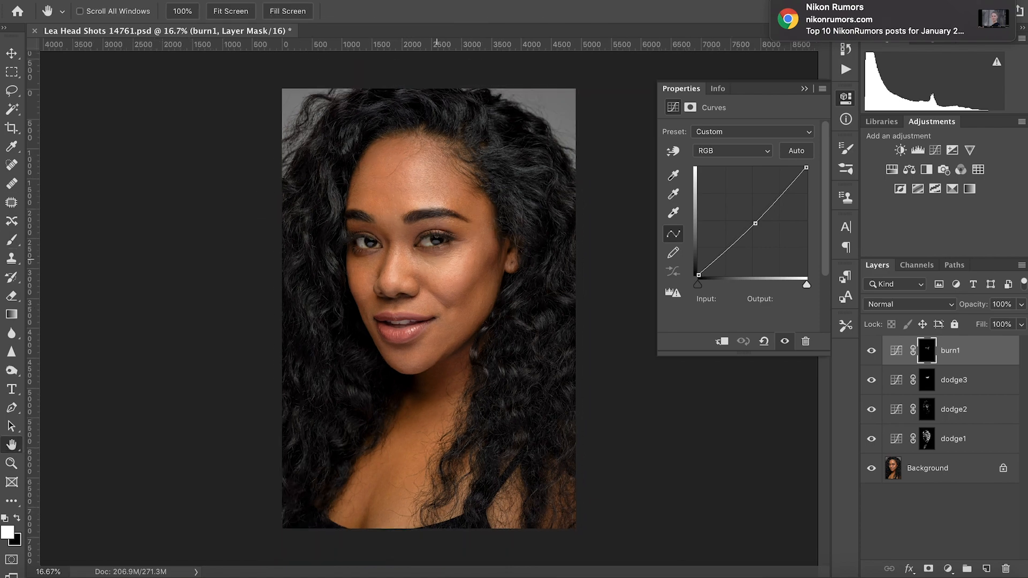
pyautogui.scroll(2, 443, 261)
pyautogui.scroll(1, 443, 261)
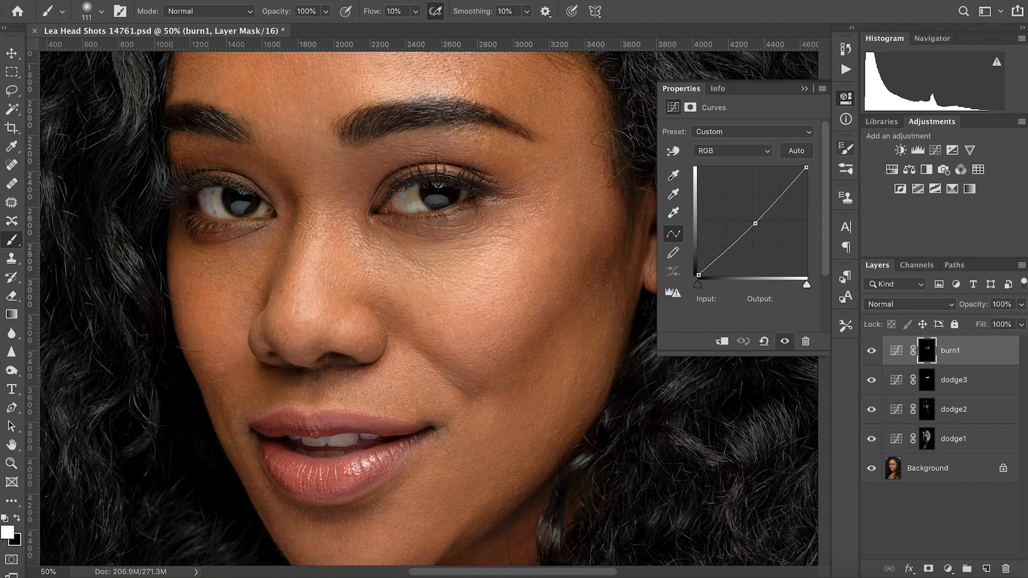
pyautogui.click(846, 148)
pyautogui.moveTo(750, 278); pyautogui.dragTo(704, 278)
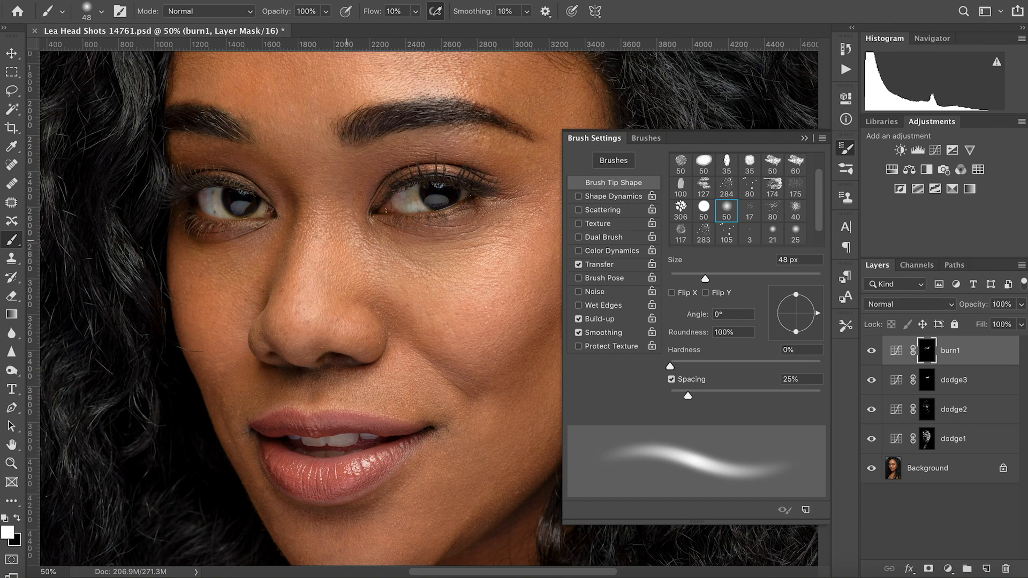
pyautogui.press('space')
pyautogui.moveTo(347, 240)
pyautogui.mouseDown()
pyautogui.moveTo(392, 390)
pyautogui.moveTo(359, 375)
pyautogui.moveTo(298, 313)
pyautogui.mouseUp()
pyautogui.click(804, 138)
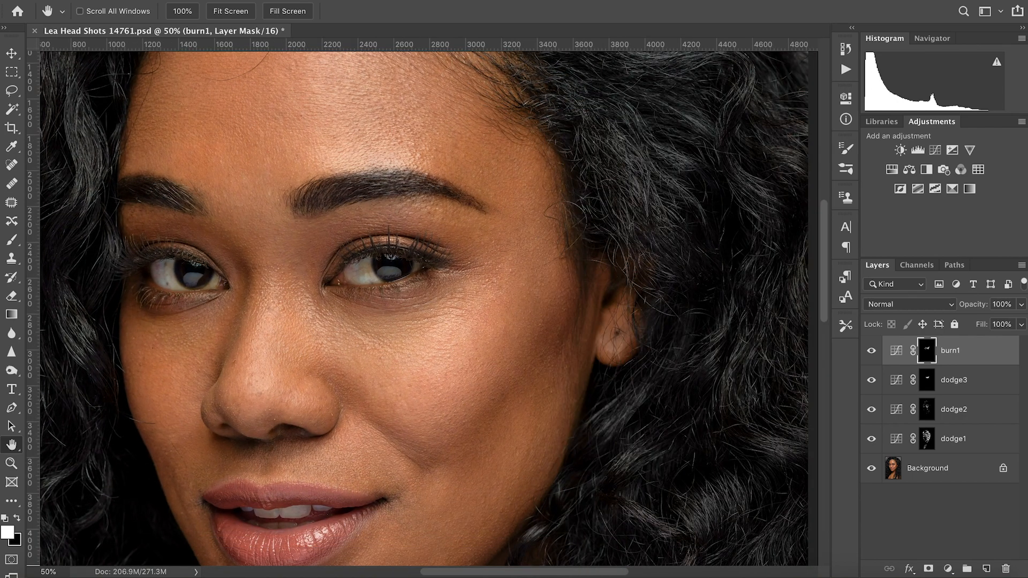
# Compare the face with and without the burn1 layer, and continue burning beneath the eye on its mask
pyautogui.click(872, 351)
pyautogui.click(871, 350)
pyautogui.press('b')
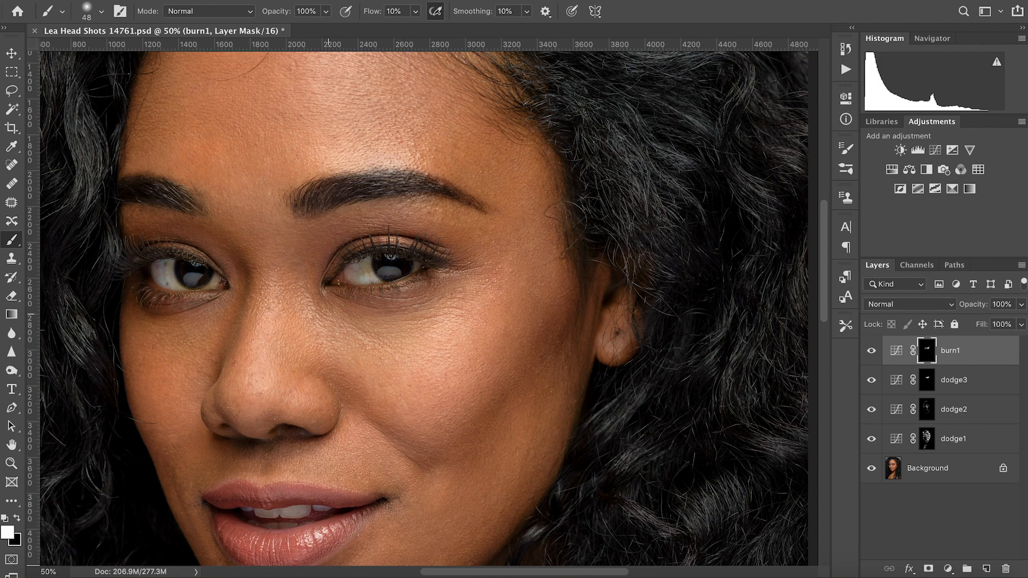
# Set the brush size to 82 px and burn uneven bright areas of the forehead on the burn1 mask
pyautogui.press('space')
pyautogui.moveTo(273, 88); pyautogui.dragTo(316, 232)
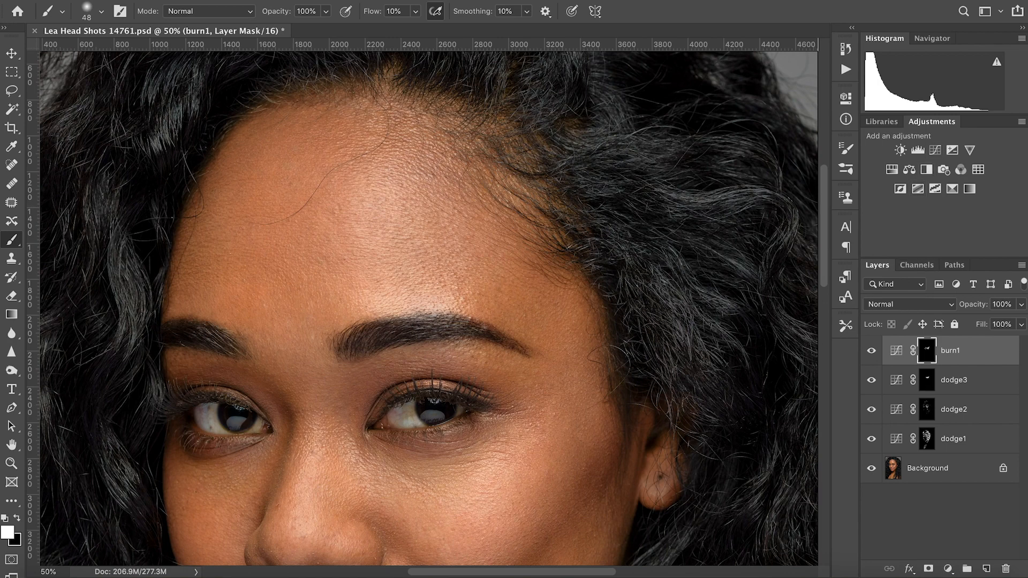
pyautogui.click(846, 147)
pyautogui.moveTo(705, 278); pyautogui.dragTo(731, 278)
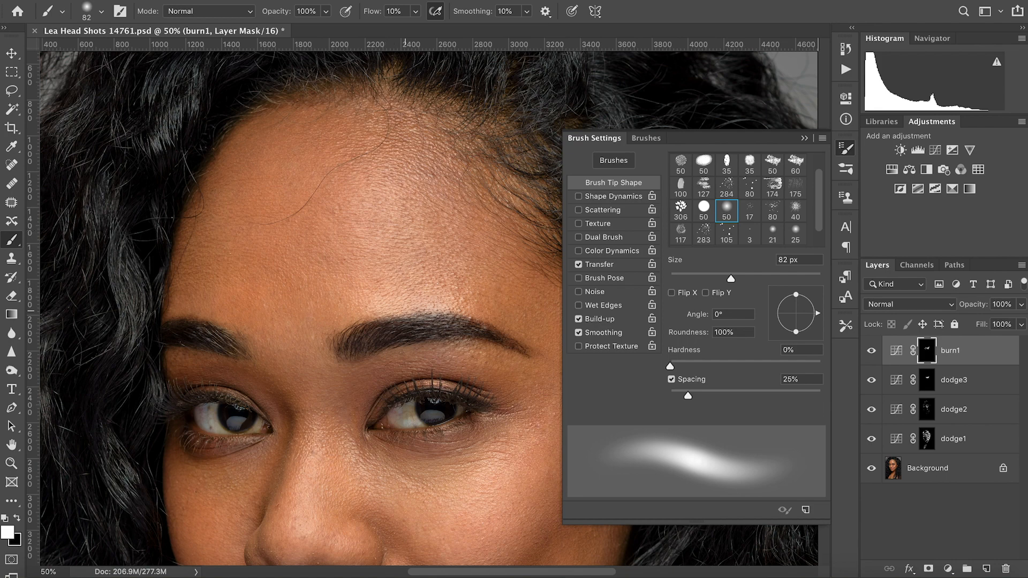
pyautogui.click(804, 138)
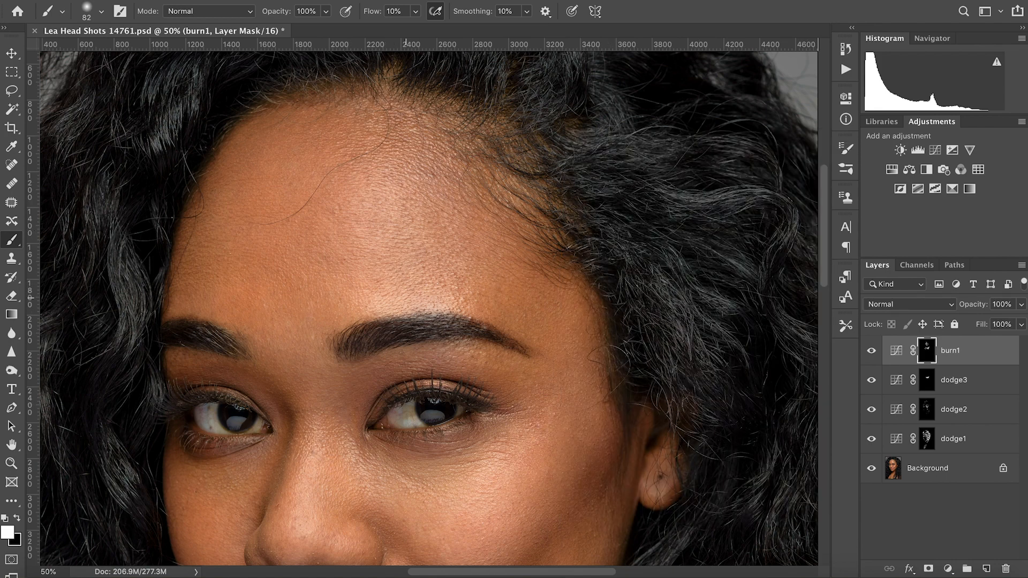
# Burn bright patches around the middle of the face on the burn1 mask with the 82 px brush
pyautogui.press('h')
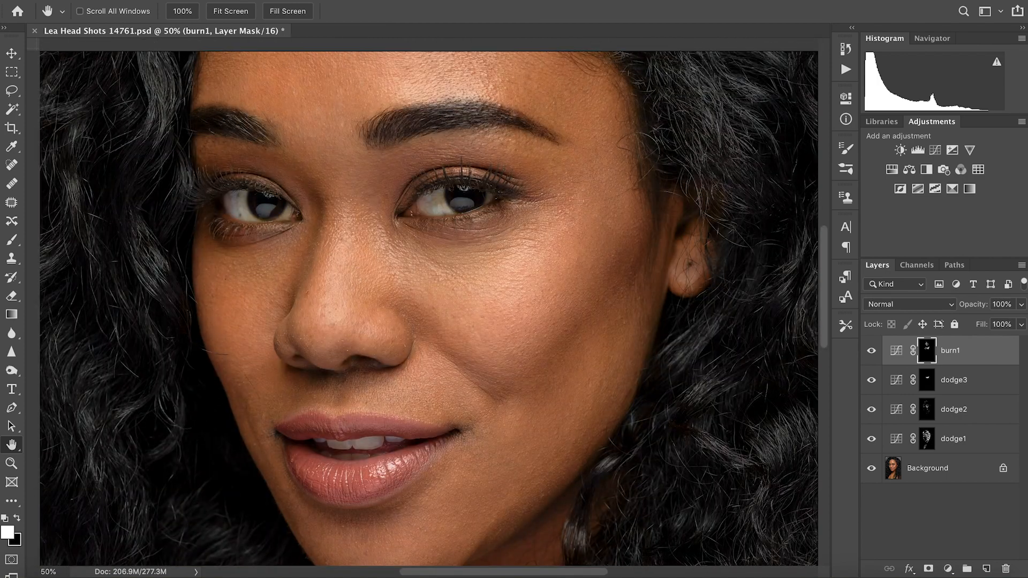
pyautogui.hotkey('ctrl', 'r')
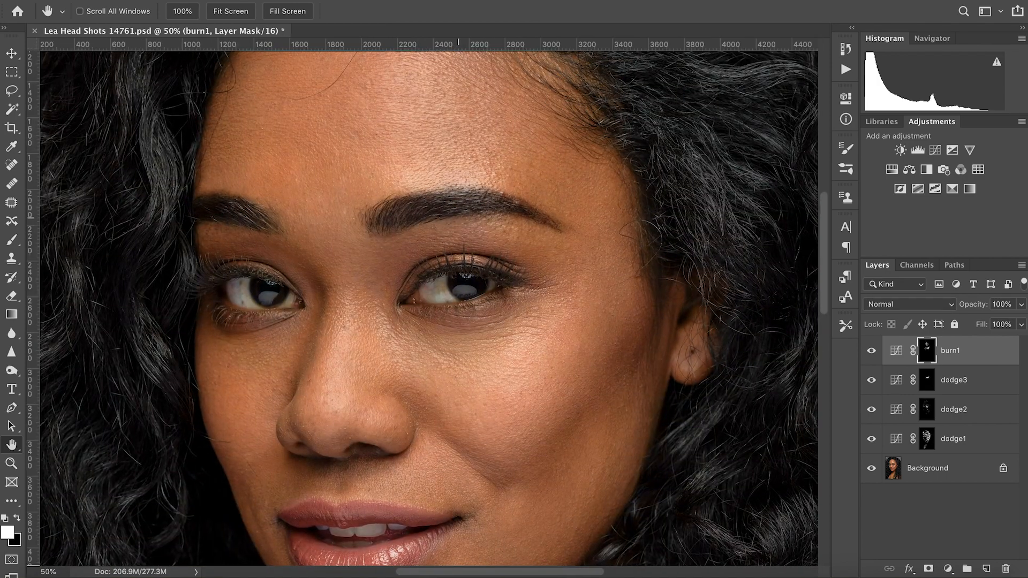
pyautogui.press('b')
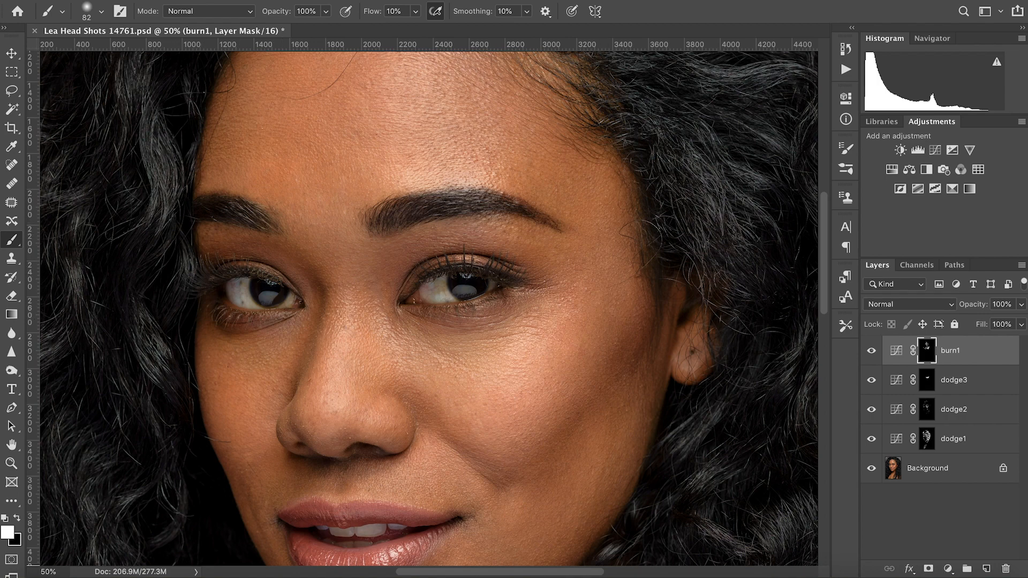
# Dodge the area around the eye on the dodge3 mask with the 82 px brush, and check the lower face
pyautogui.click(926, 380)
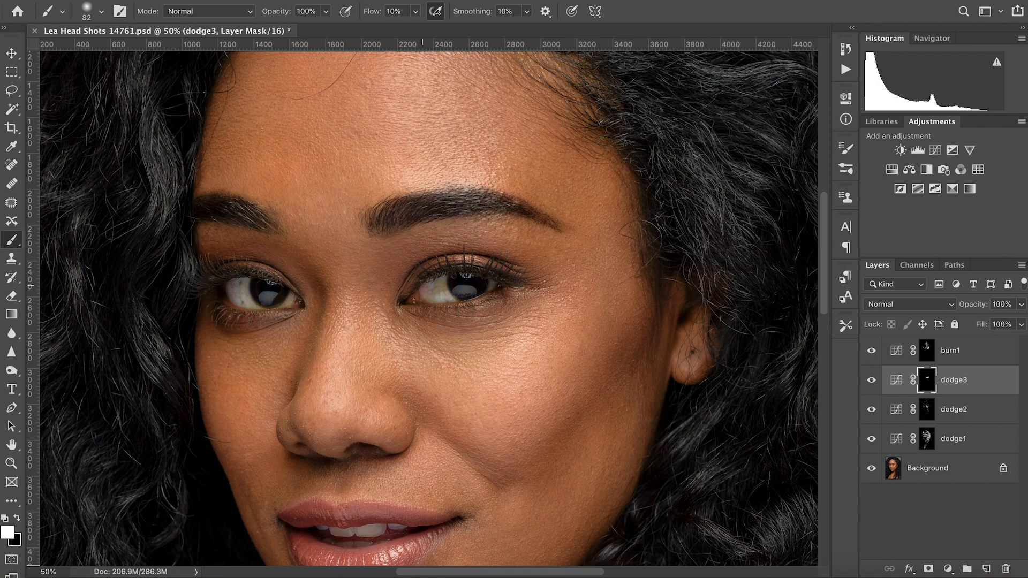
pyautogui.moveTo(444, 286); pyautogui.dragTo(435, 291)
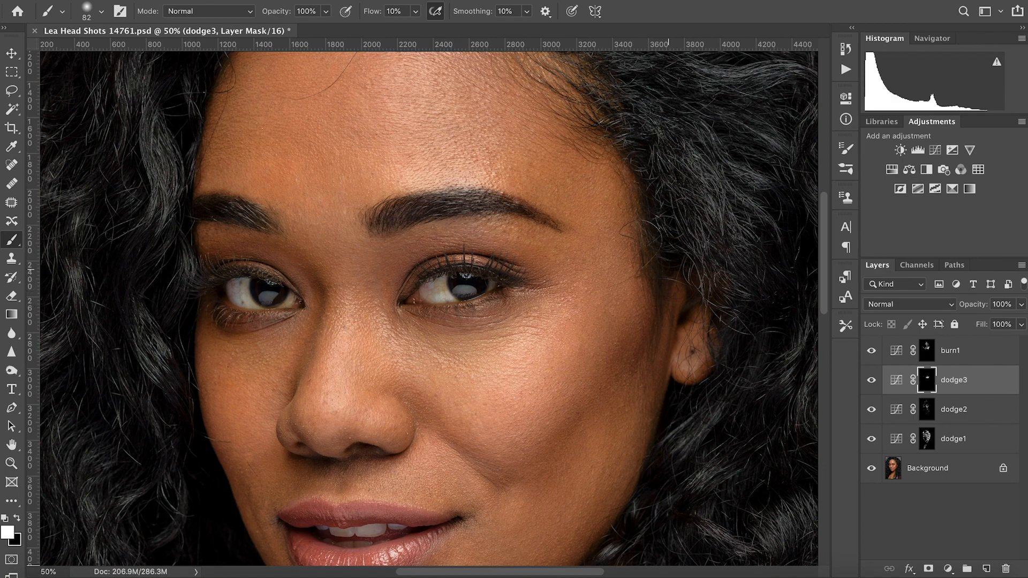
pyautogui.press('space')
pyautogui.moveTo(485, 456); pyautogui.dragTo(479, 295)
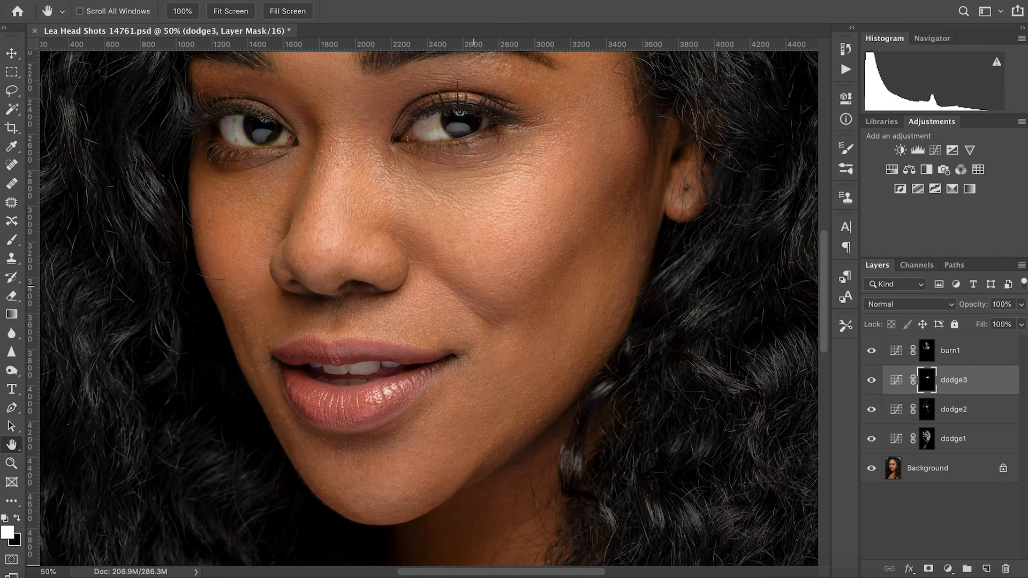
# Compare the whole portrait with and without the burn1 layer, and select its mask
pyautogui.hotkey('ctrl', '-')
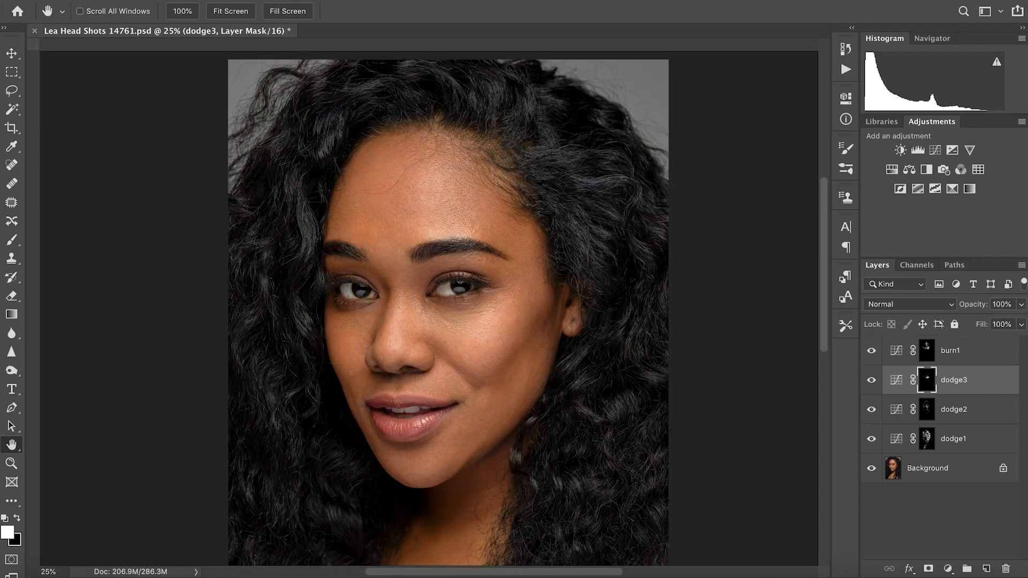
pyautogui.hotkey('ctrl', '-')
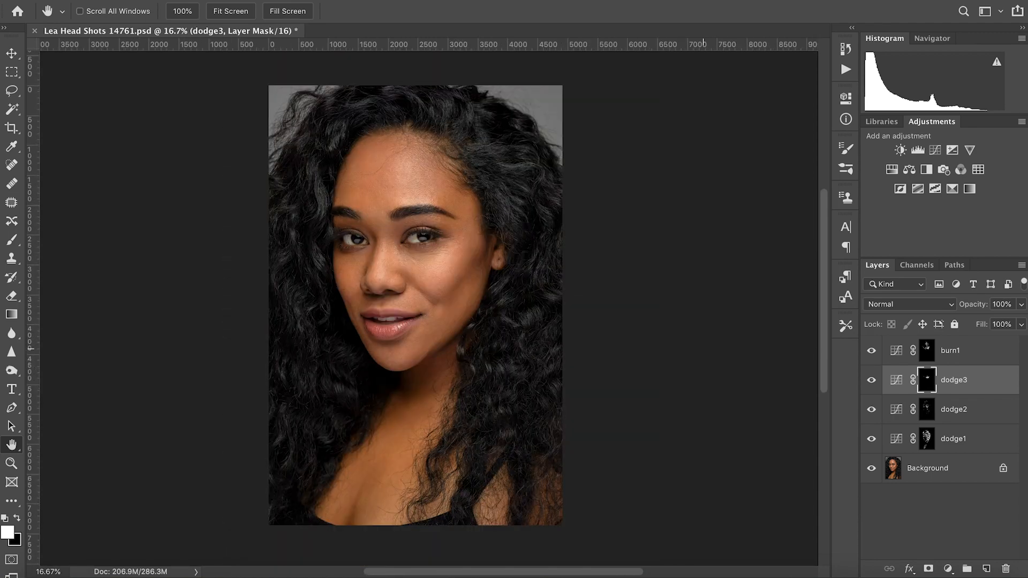
pyautogui.click(872, 350)
pyautogui.click(872, 351)
pyautogui.click(927, 350)
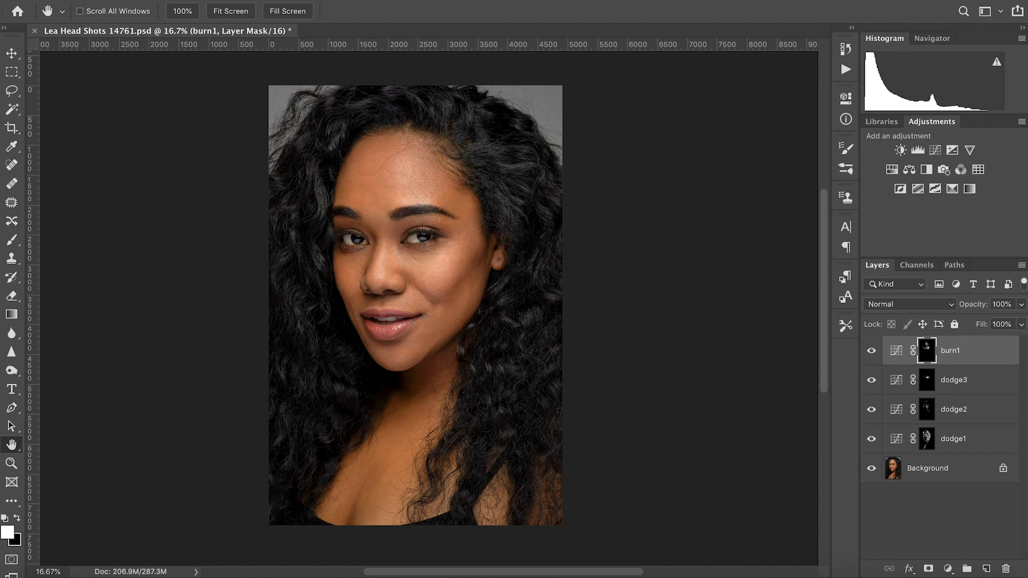
pyautogui.click(872, 350)
pyautogui.click(872, 351)
pyautogui.click(871, 350)
pyautogui.click(871, 350)
# Burn the cheek area on the burn1 mask with the 82 px brush, and compare the face with and without the layer
pyautogui.keyDown('super'); pyautogui.click(444, 271); pyautogui.keyUp('super')
pyautogui.keyDown('super'); pyautogui.click(444, 271); pyautogui.keyUp('super')
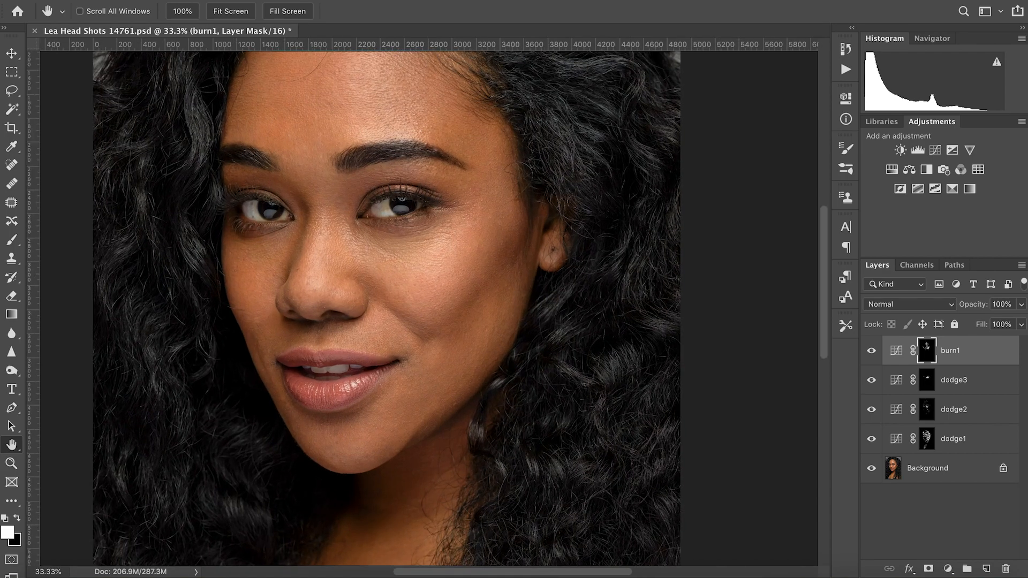
pyautogui.press('b')
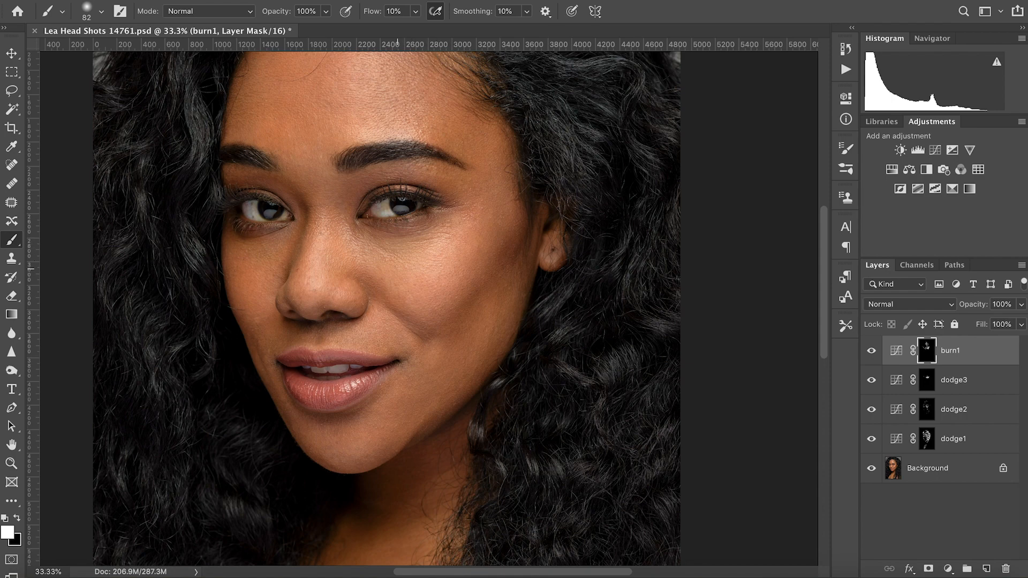
pyautogui.press('super+comma')
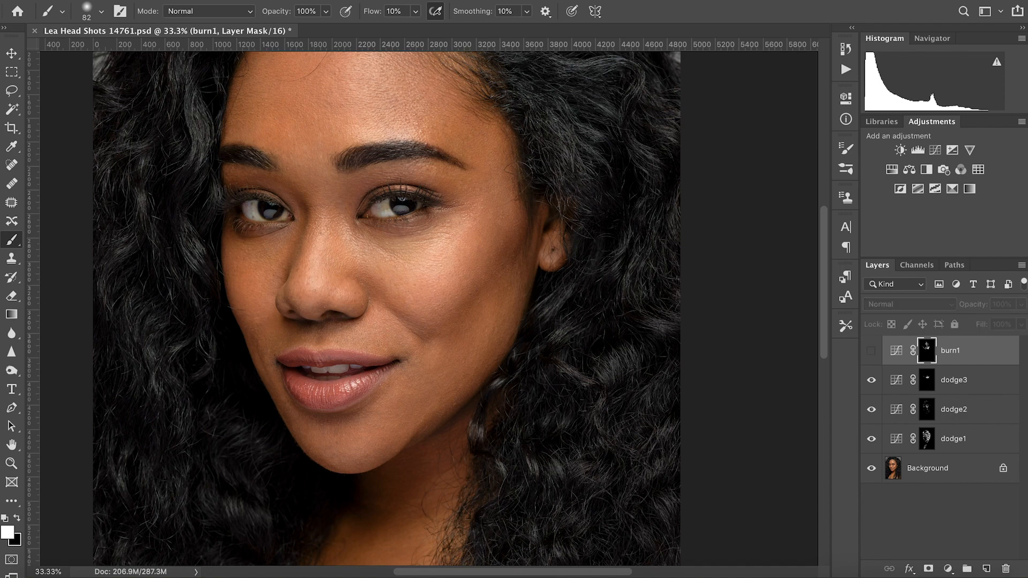
pyautogui.press('super+comma')
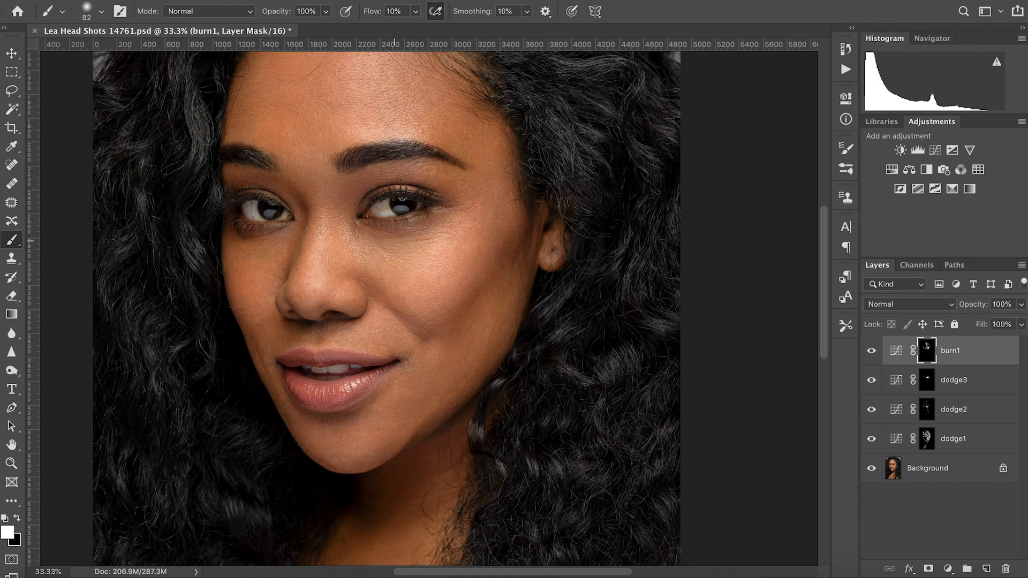
# Dodge the lower face on the dodge2 mask with the 82 px brush and save the document
pyautogui.click(927, 409)
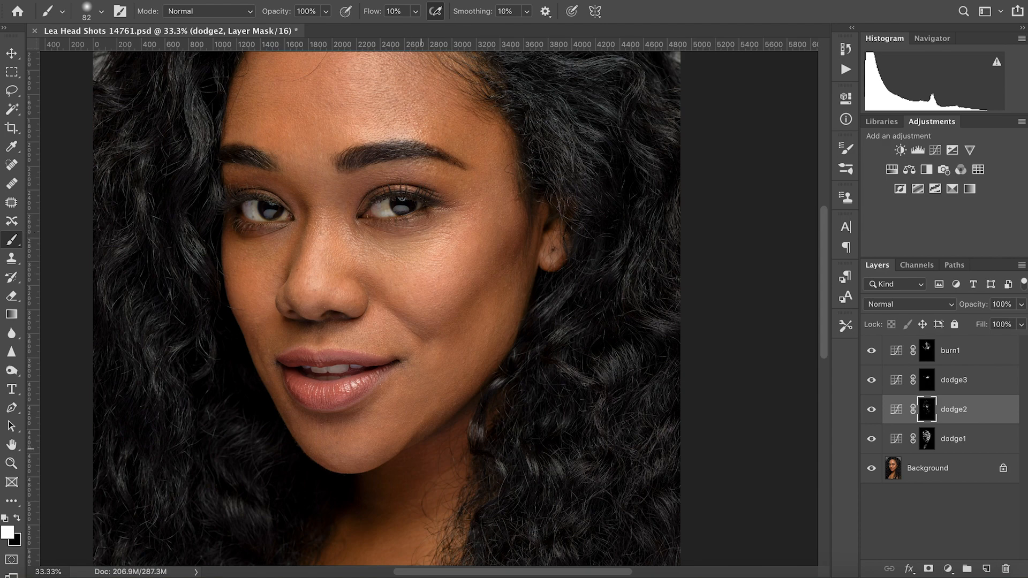
pyautogui.press('super+s')
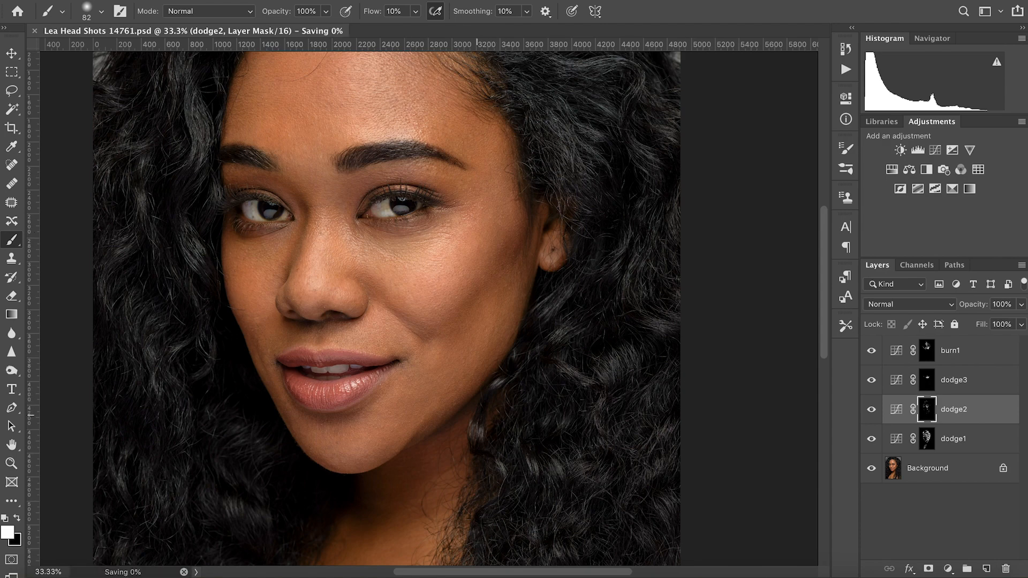
# Burn the neck and upper chest on the burn1 mask with the 82 px brush
pyautogui.press('h')
pyautogui.moveTo(449, 434); pyautogui.dragTo(470, 387)
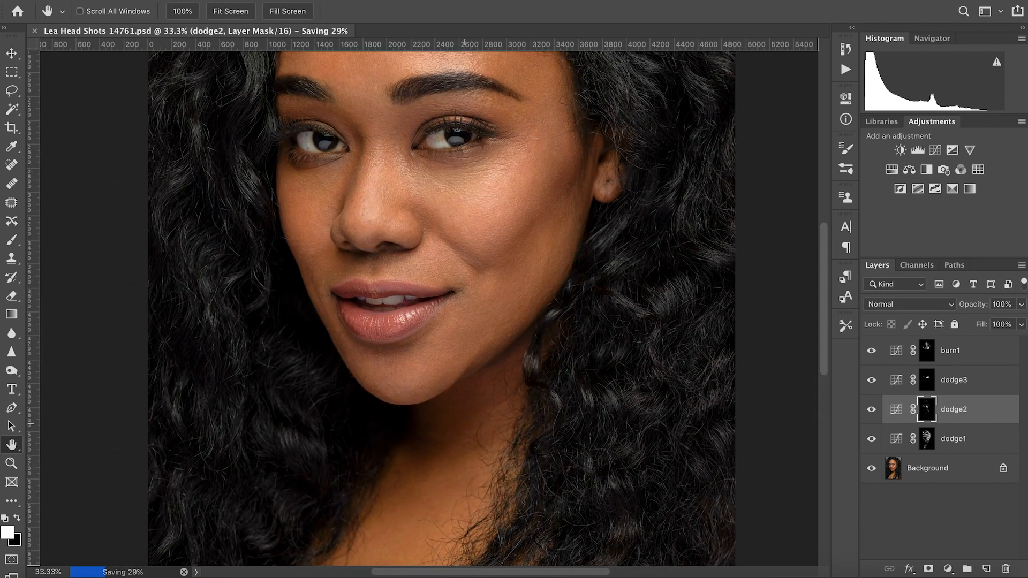
pyautogui.moveTo(465, 425); pyautogui.dragTo(494, 244)
pyautogui.moveTo(471, 394); pyautogui.dragTo(441, 510)
pyautogui.moveTo(472, 387); pyautogui.dragTo(537, 306)
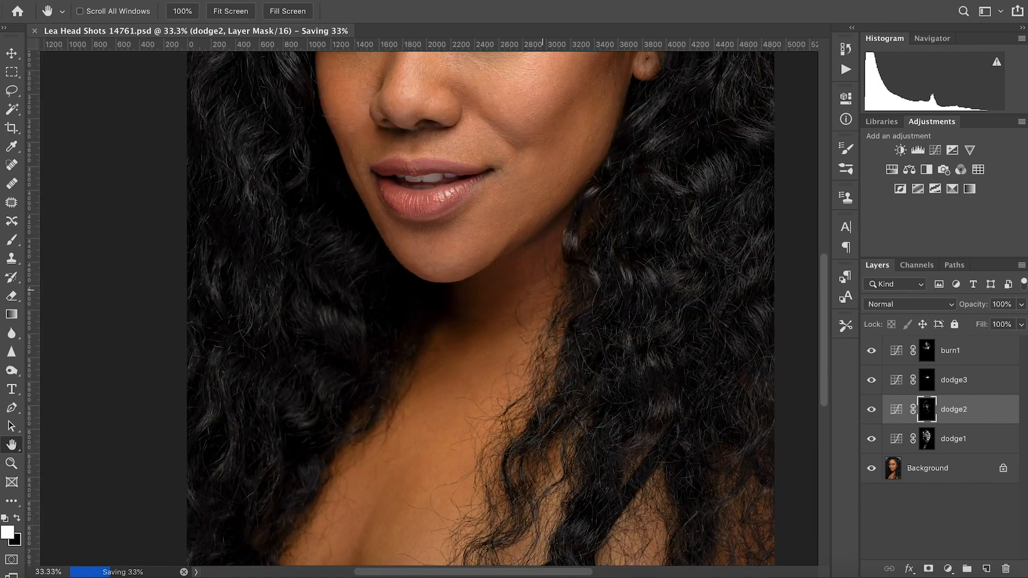
pyautogui.click(927, 351)
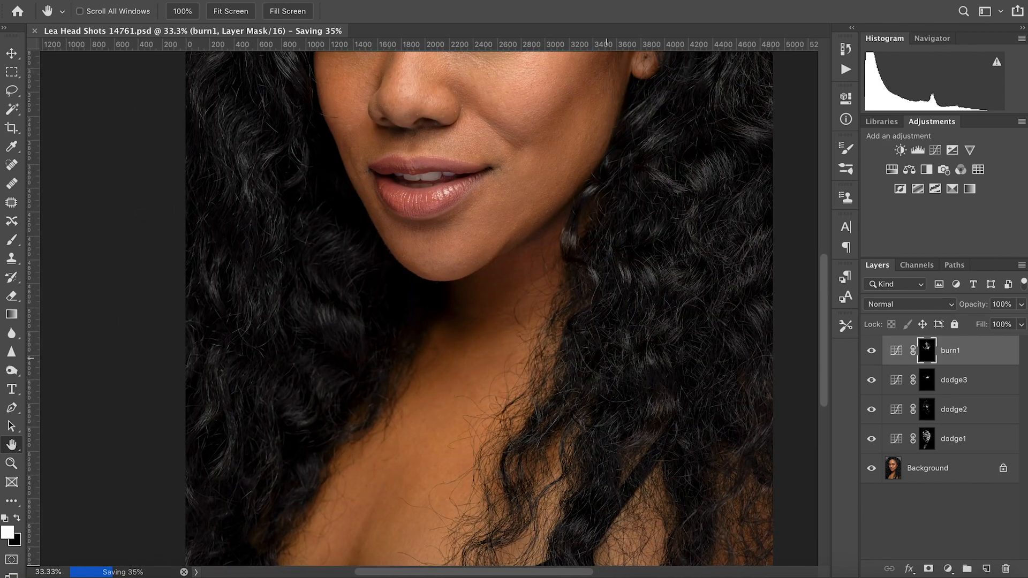
pyautogui.press('b')
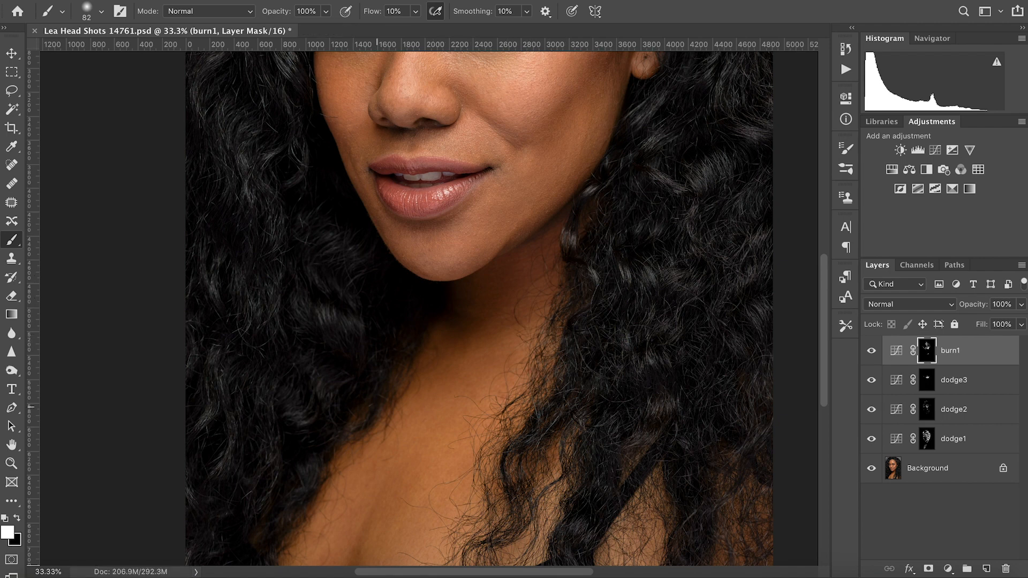
# Dodge the upper chest on the dodge2 mask and set the brush size to 157 px
pyautogui.press('space')
pyautogui.moveTo(459, 557)
pyautogui.mouseDown()
pyautogui.moveTo(438, 317)
pyautogui.moveTo(451, 364)
pyautogui.mouseUp()
pyautogui.click(954, 409)
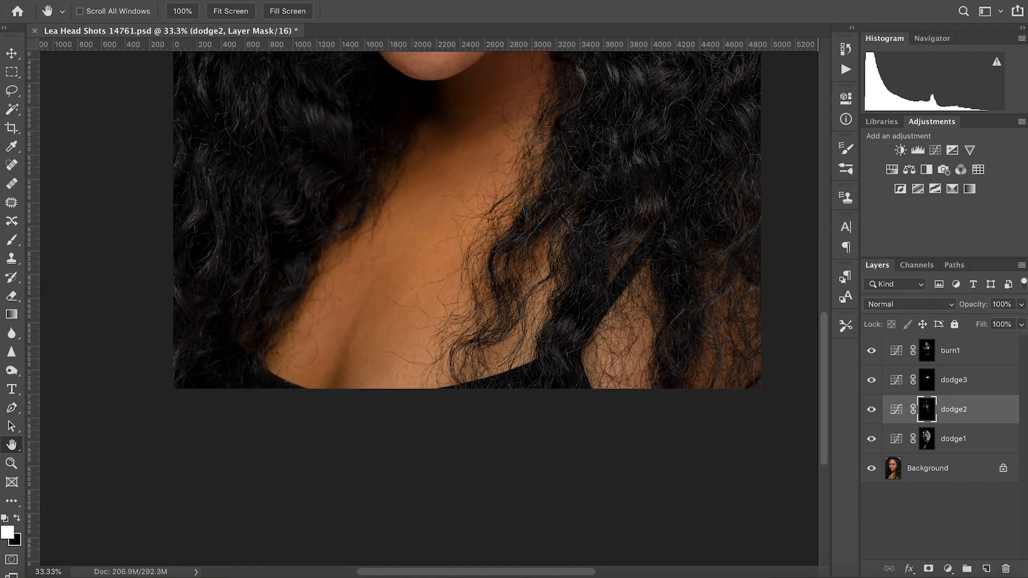
pyautogui.press('b')
pyautogui.click(846, 169)
pyautogui.moveTo(617, 176); pyautogui.dragTo(645, 175)
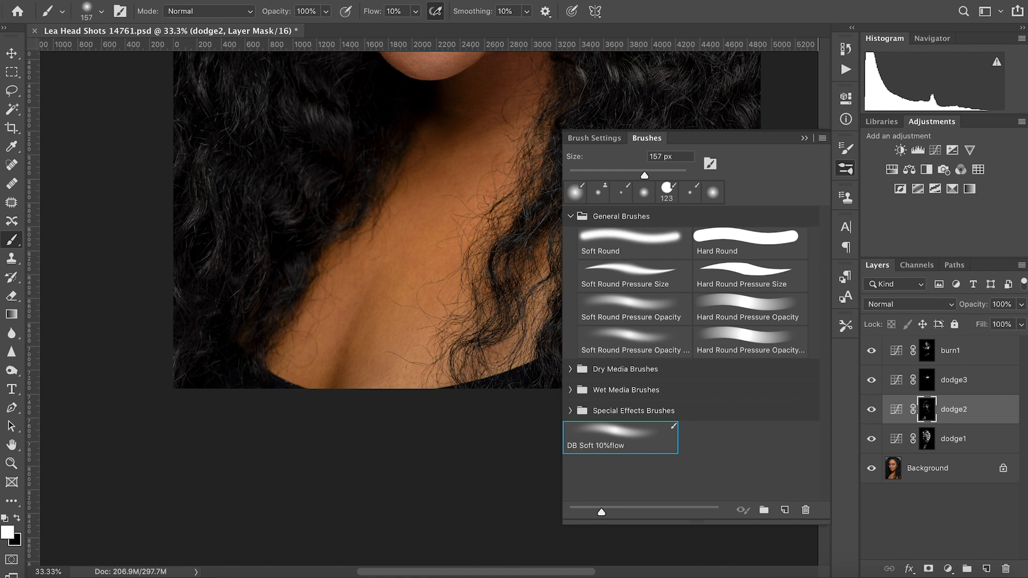
# Activate the burn1 mask, and return to the face to dodge it on the dodge2 mask with the 157 px brush
pyautogui.click(927, 350)
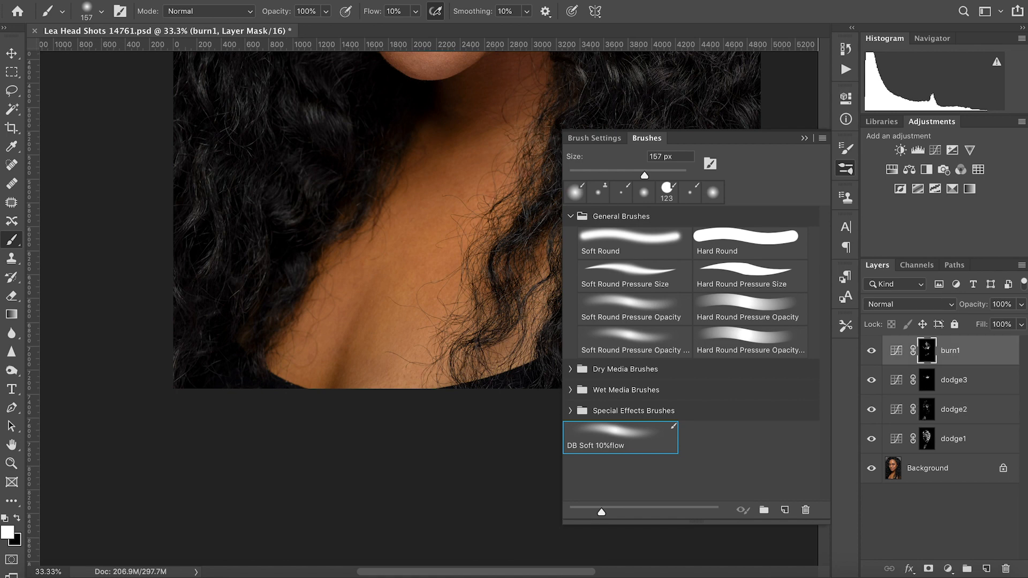
pyautogui.click(804, 138)
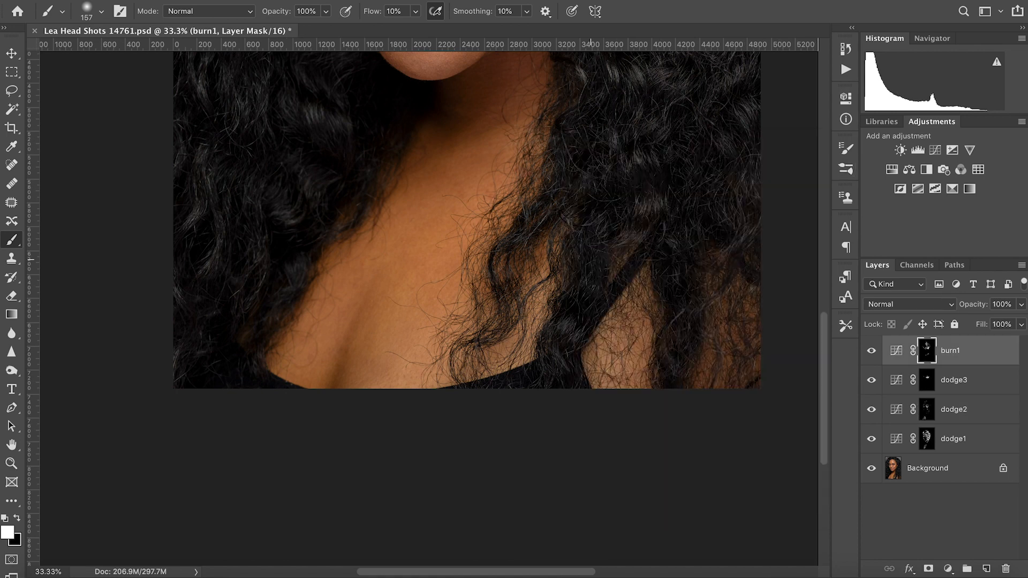
pyautogui.press('space')
pyautogui.moveTo(474, 193); pyautogui.dragTo(445, 459)
pyautogui.moveTo(486, 141); pyautogui.dragTo(469, 250)
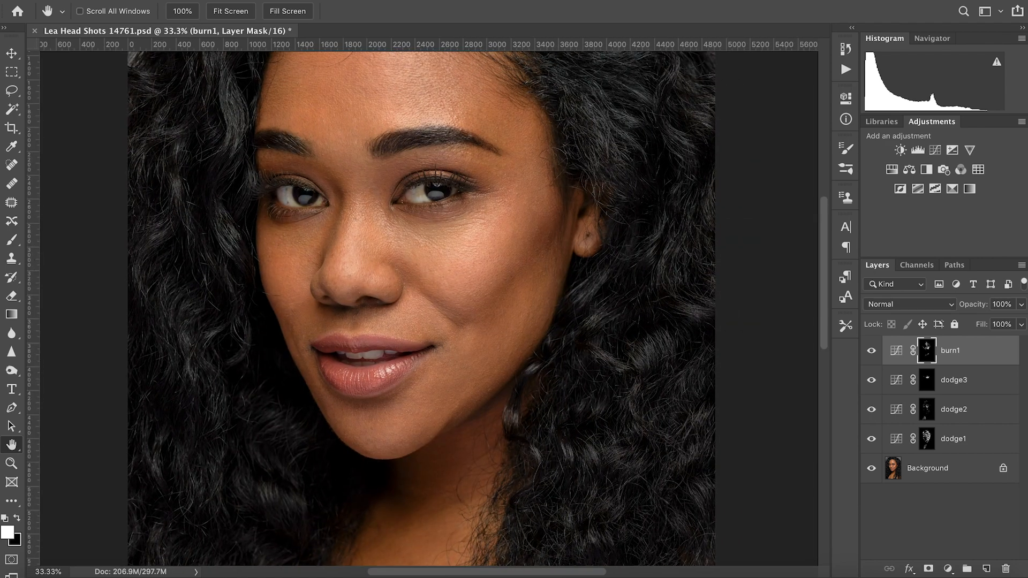
pyautogui.click(954, 409)
pyautogui.press('b')
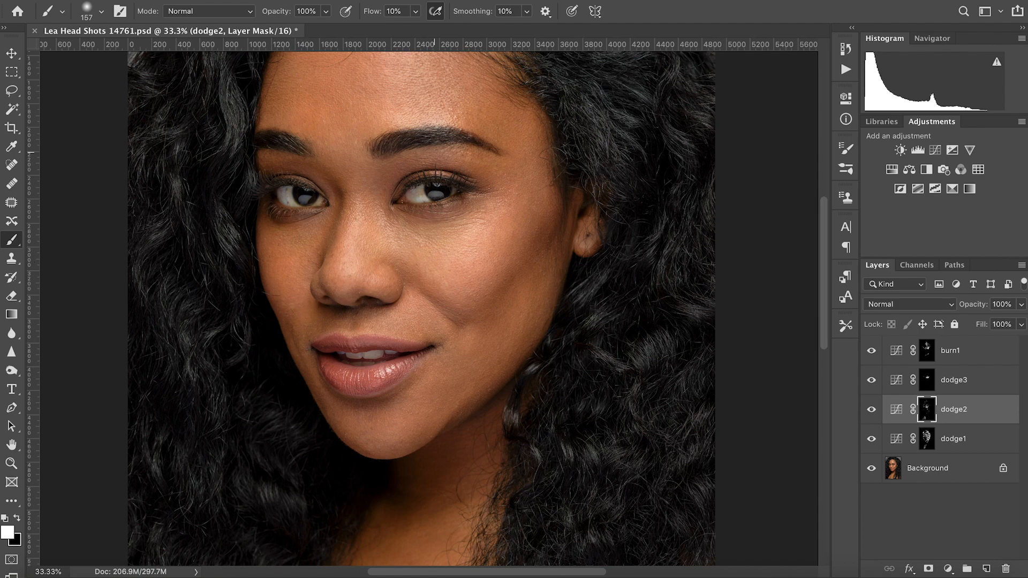
# Dodge the upper face on the dodge1 mask with the 157 px brush and save the document
pyautogui.press('h')
pyautogui.moveTo(417, 209); pyautogui.dragTo(381, 333)
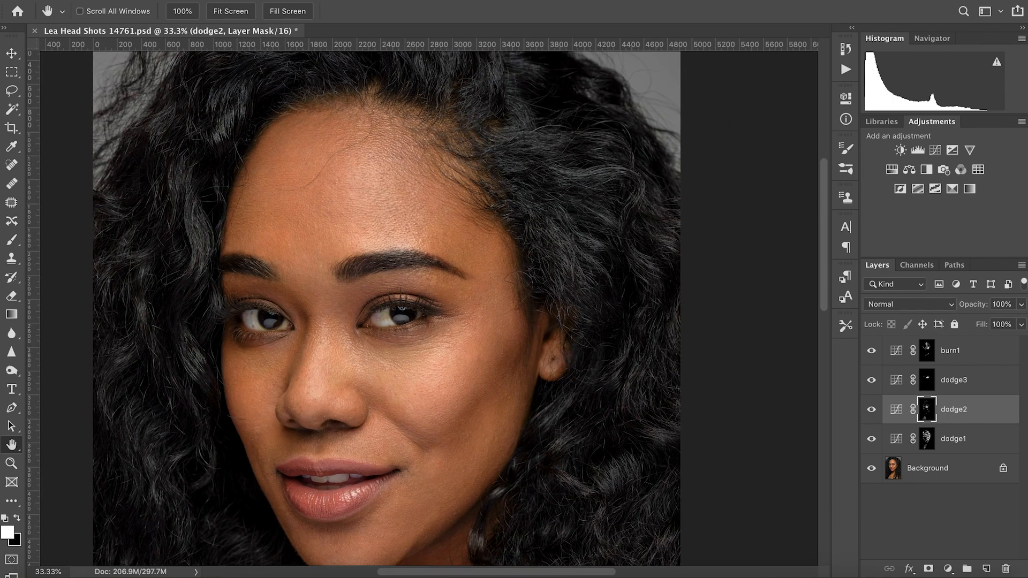
pyautogui.click(927, 438)
pyautogui.press('b')
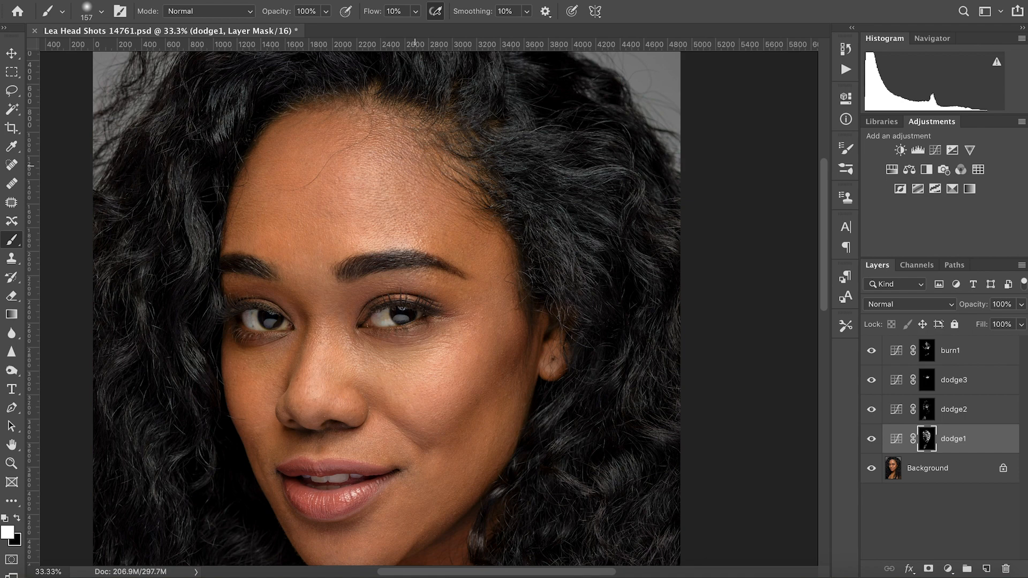
pyautogui.press('super+s')
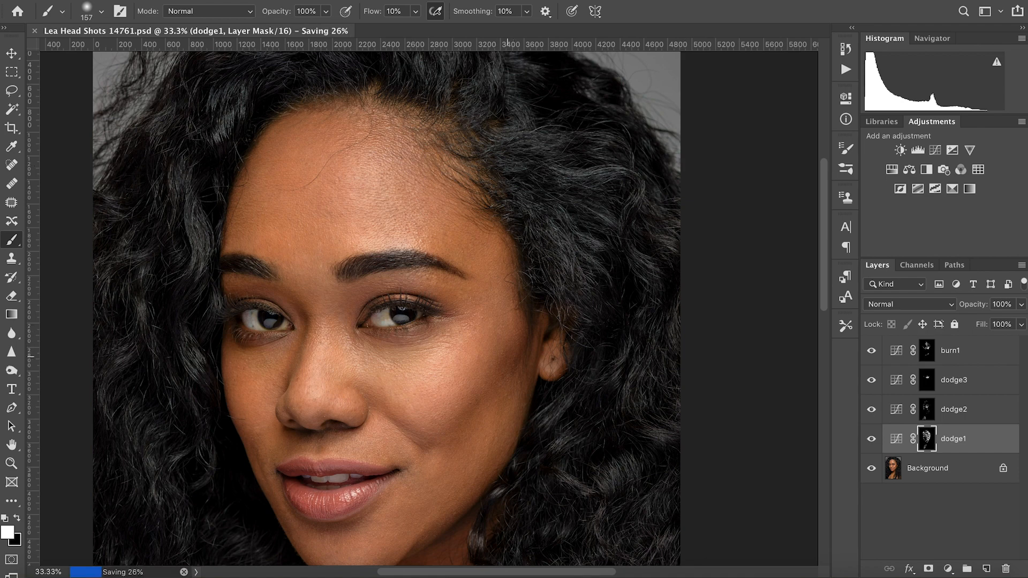
# Fit the whole portrait in view and select the burn1, dodge3, dodge2 and dodge1 layers together
pyautogui.press('h')
pyautogui.rightClick(511, 348)
pyautogui.click(520, 356)
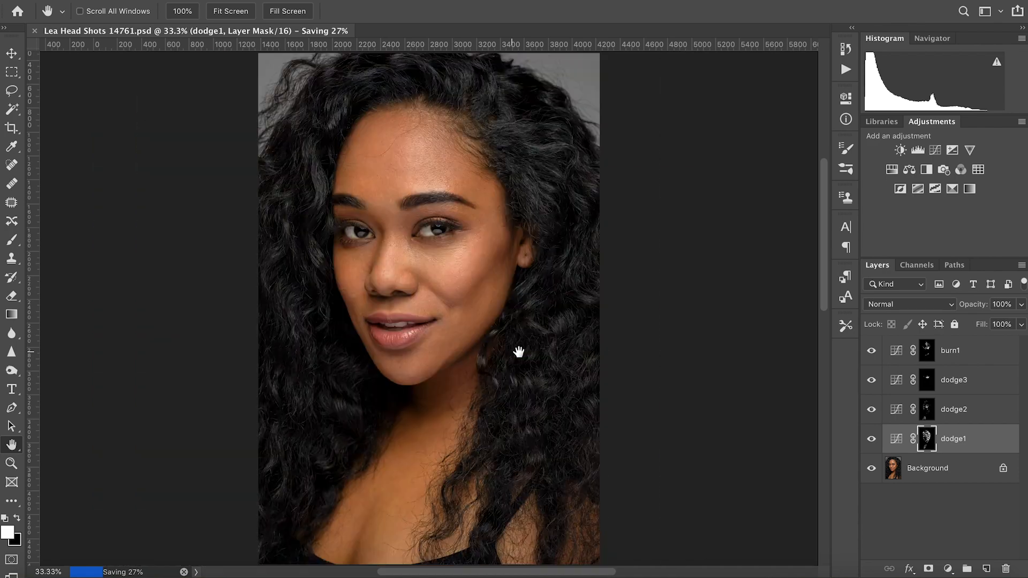
pyautogui.keyDown('shift'); pyautogui.click(979, 359); pyautogui.keyUp('shift')
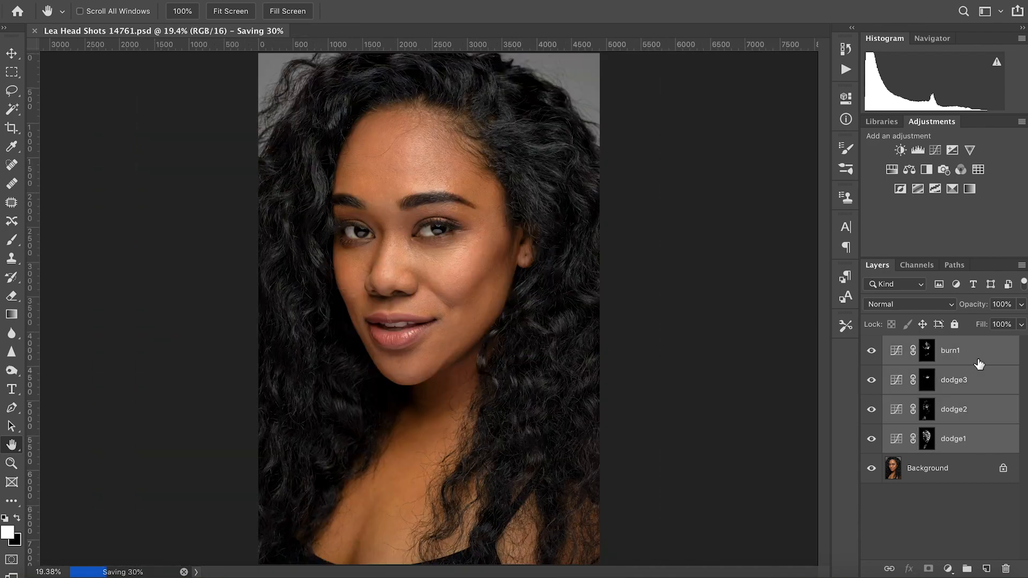
# Group the selected burn1 and dodge1–3 layers, and compare the portrait with the group hidden and shown
pyautogui.click(967, 569)
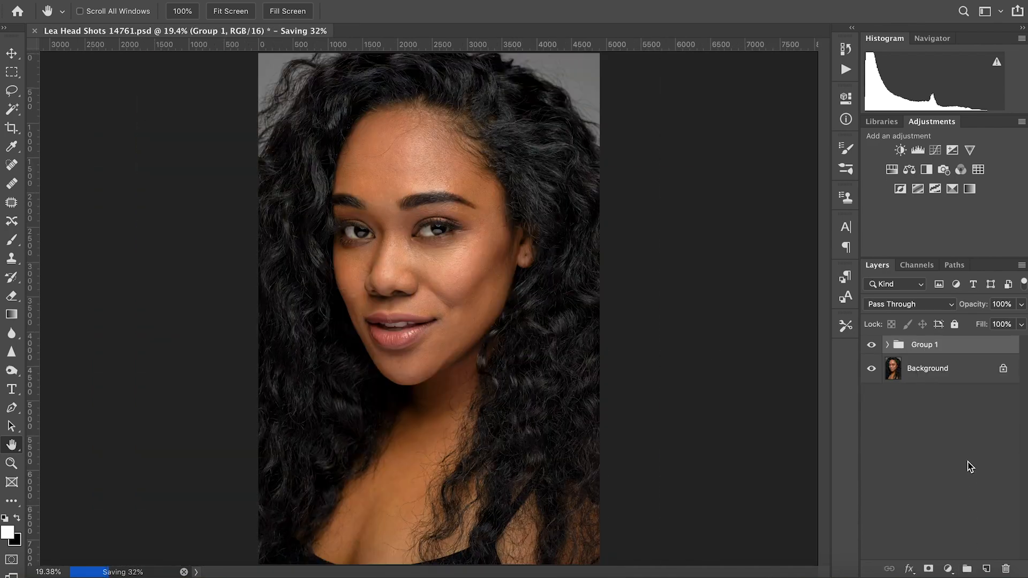
pyautogui.click(871, 345)
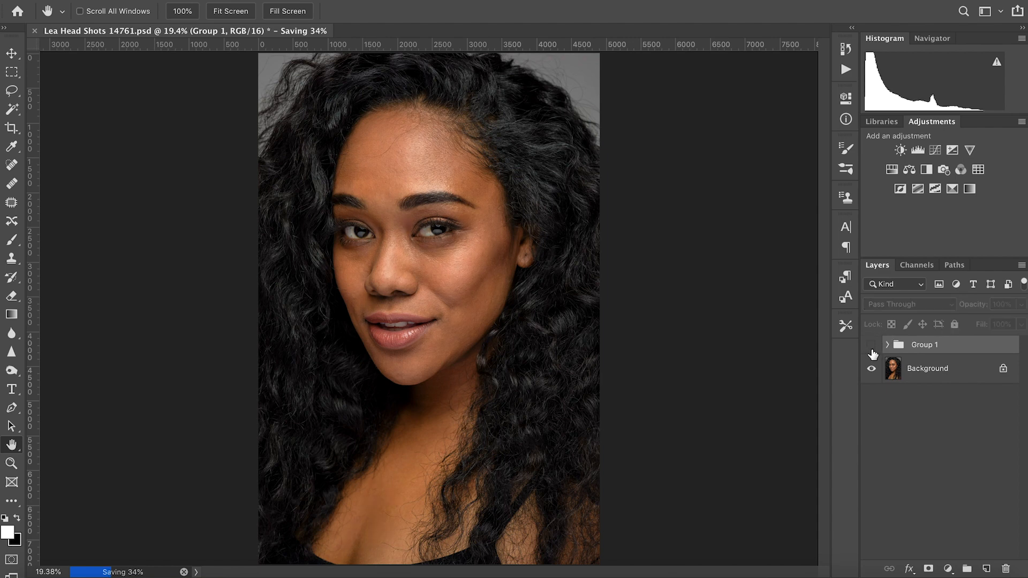
pyautogui.click(871, 345)
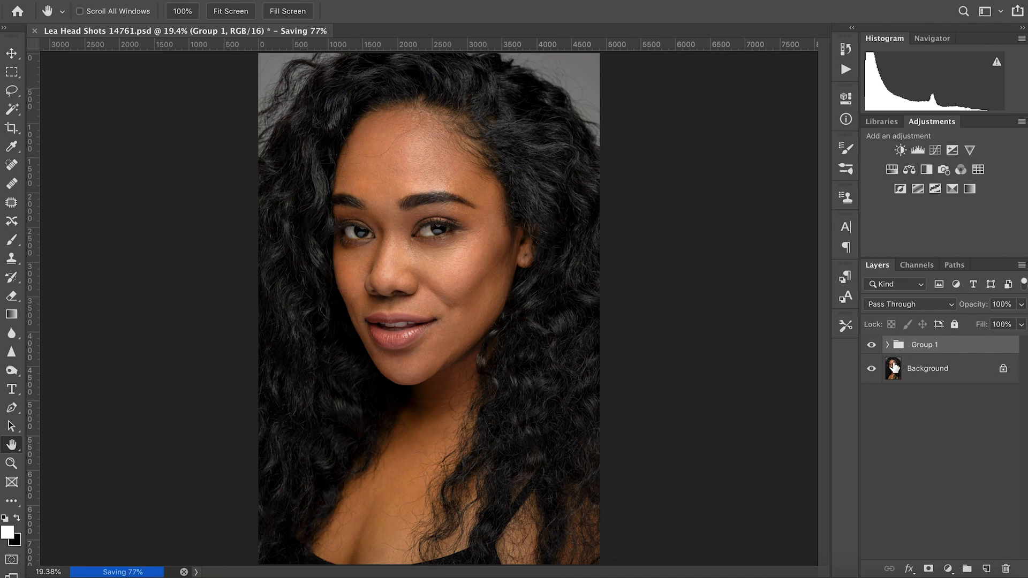
pyautogui.click(872, 346)
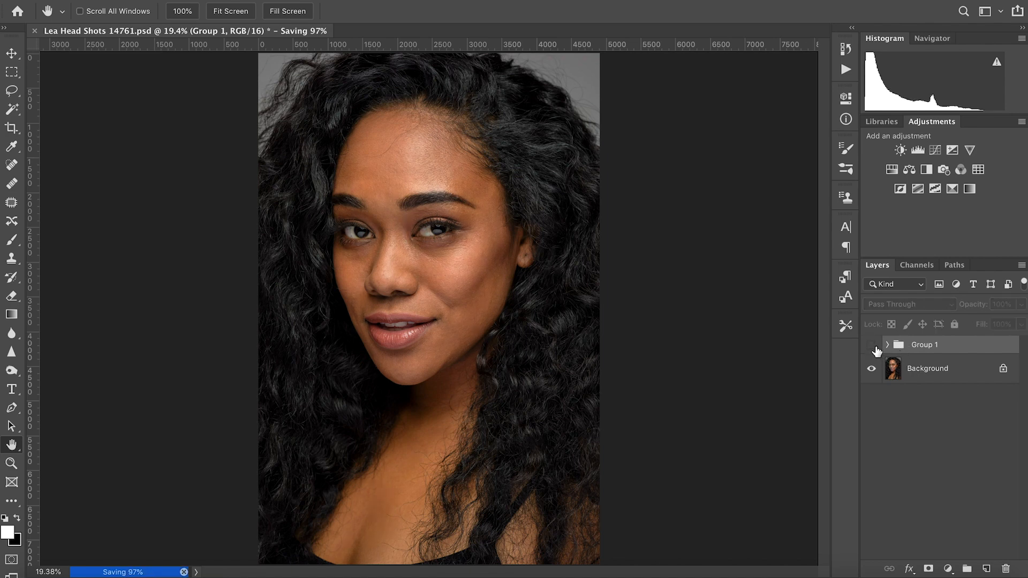
pyautogui.click(872, 345)
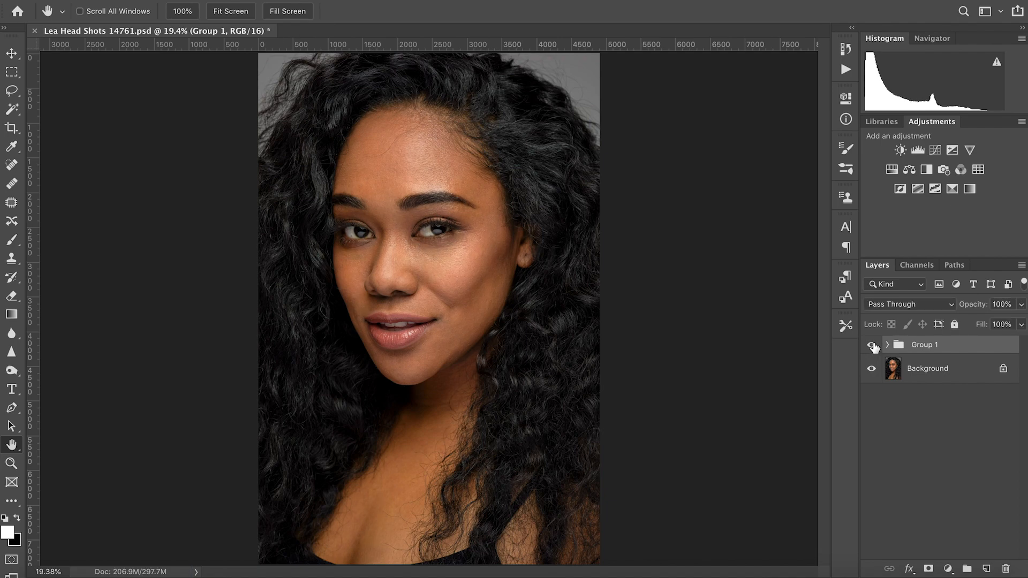
# Expand Group 1, activate the dodge2 layer mask and set the Brush size to 44 px for close work on the face
pyautogui.rightClick(425, 257)
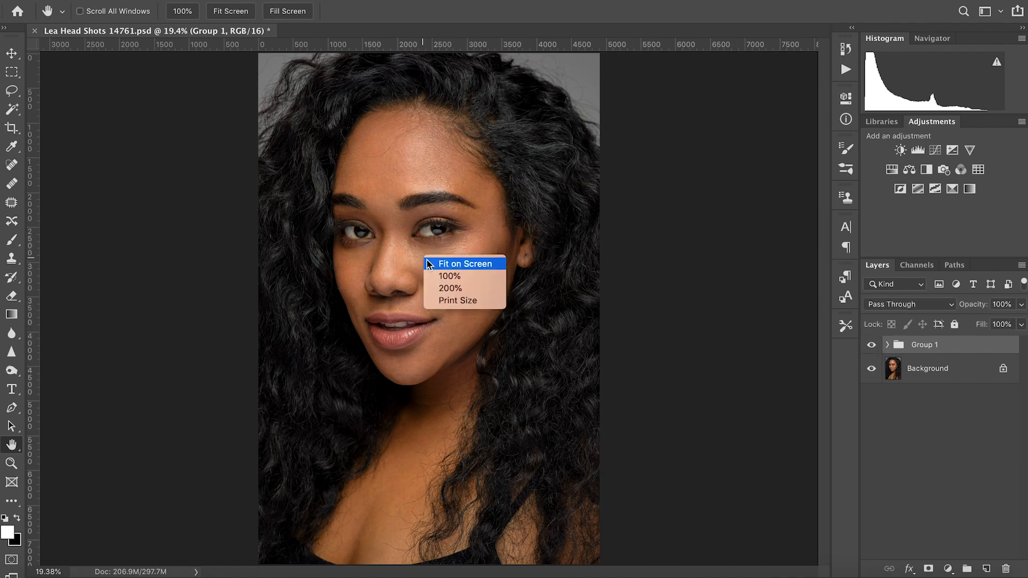
pyautogui.click(449, 276)
pyautogui.scroll(5, 420, 234)
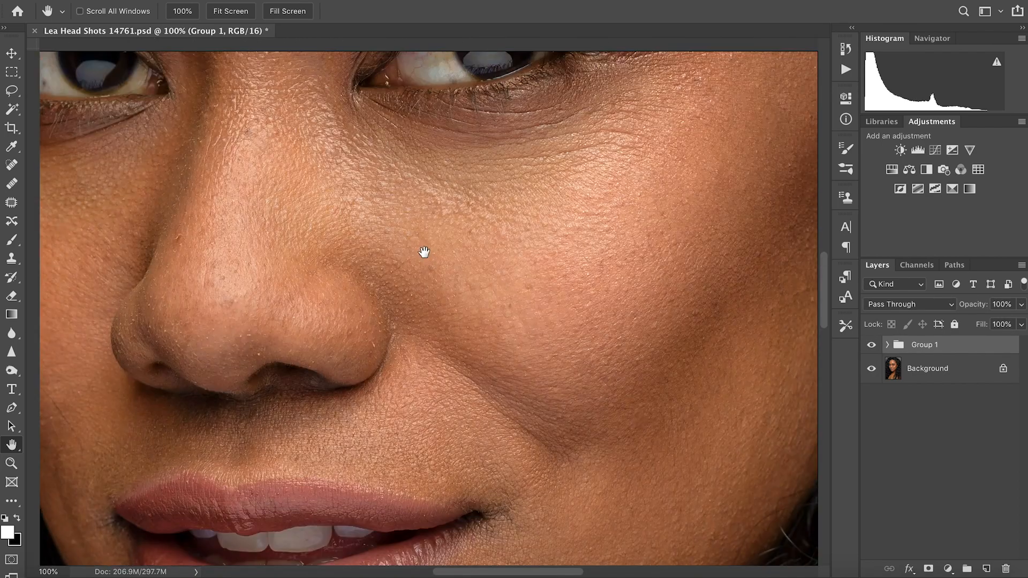
pyautogui.scroll(3, 427, 273)
pyautogui.hotkey('ctrl', 'r')
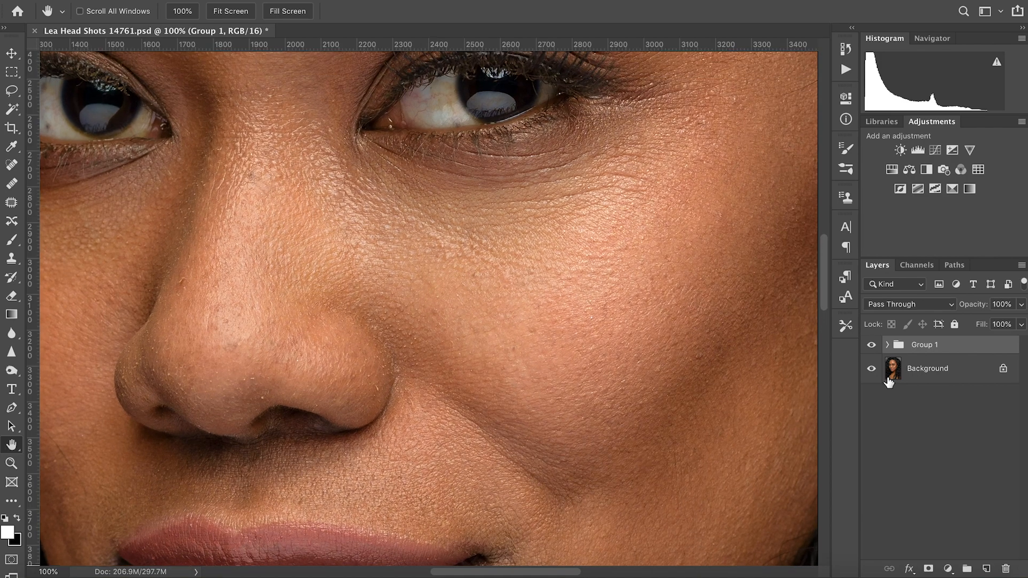
pyautogui.click(871, 346)
pyautogui.click(887, 345)
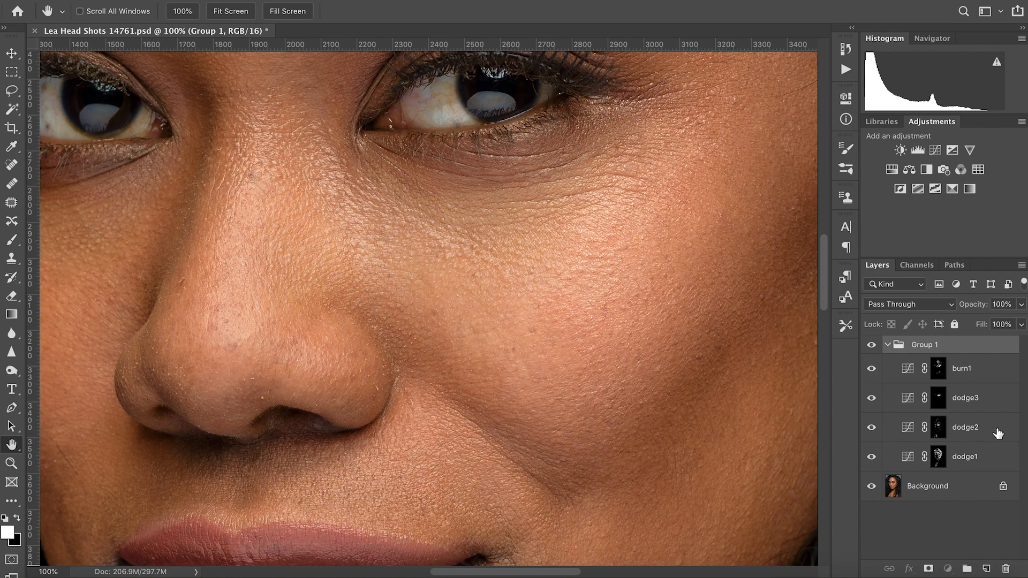
pyautogui.click(996, 431)
pyautogui.press('b')
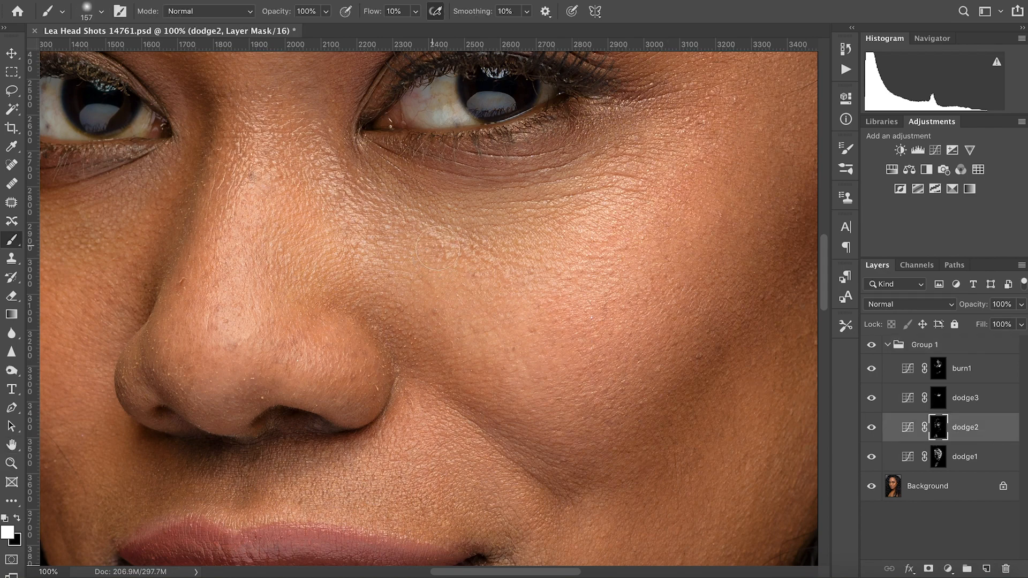
pyautogui.click(845, 149)
pyautogui.moveTo(723, 274); pyautogui.dragTo(702, 279)
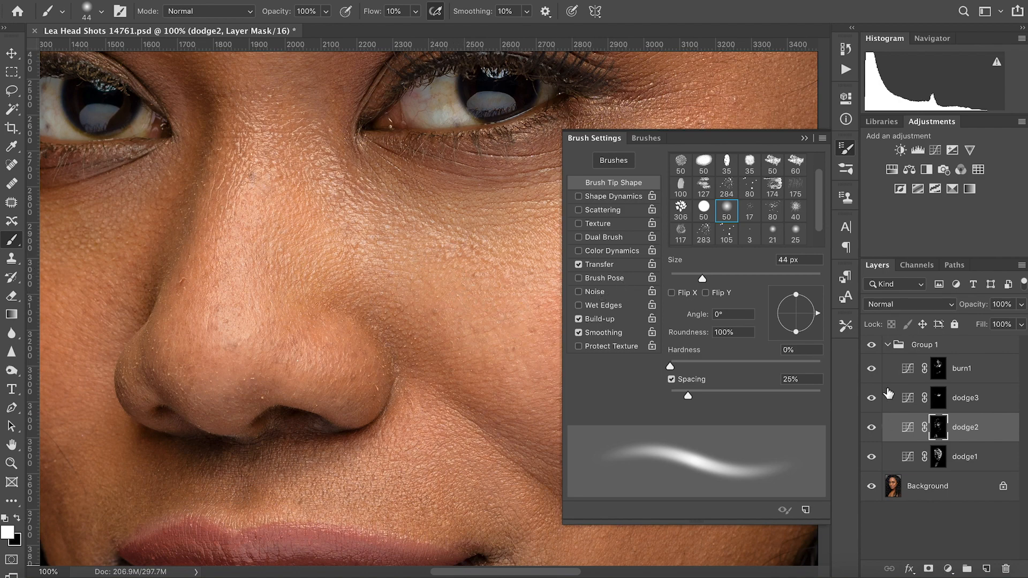
# Compare the skin with Group 1 off and on, dismiss the brush settings, fit the image on screen and save the document
pyautogui.click(872, 346)
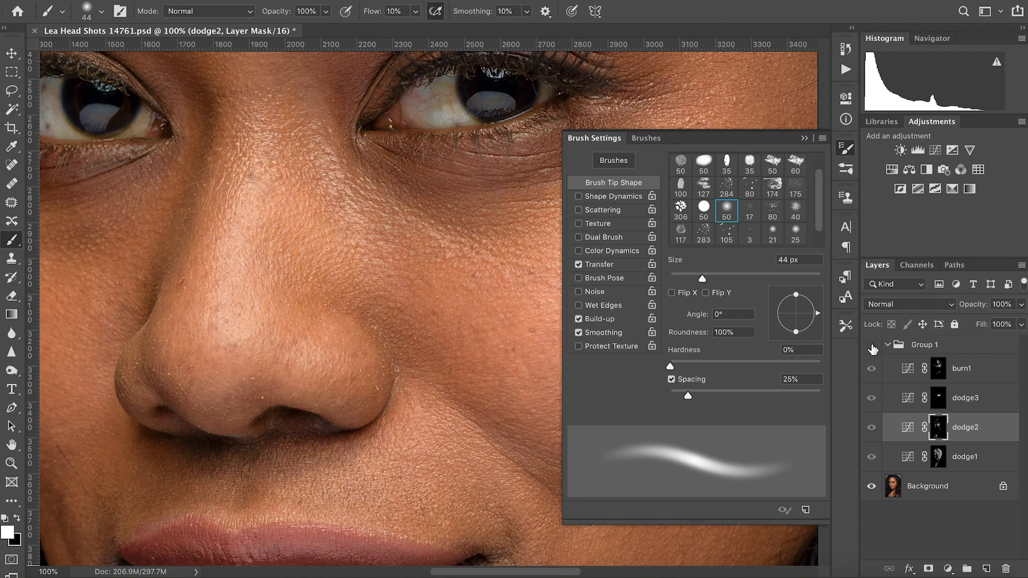
pyautogui.click(872, 345)
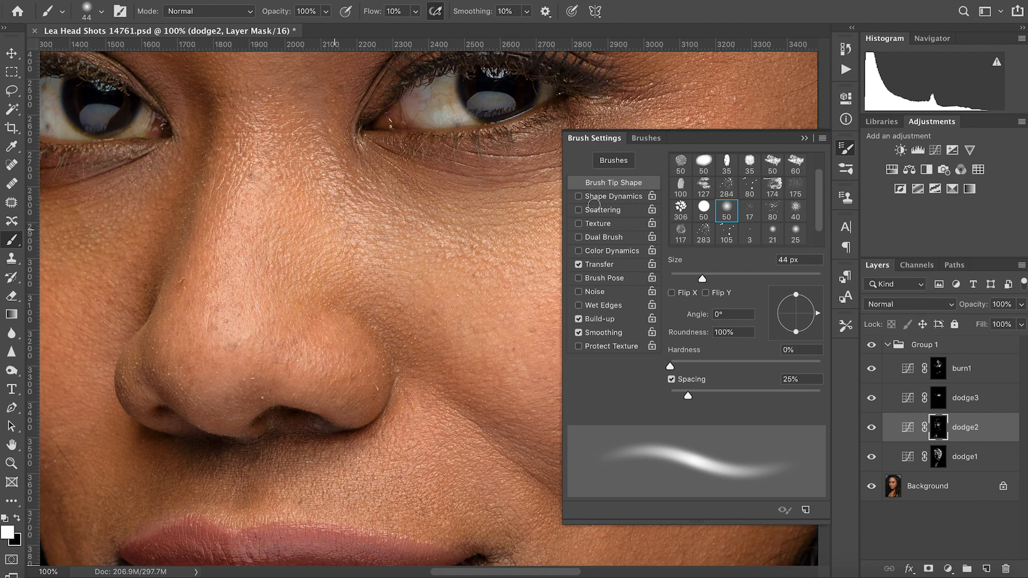
pyautogui.click(749, 139)
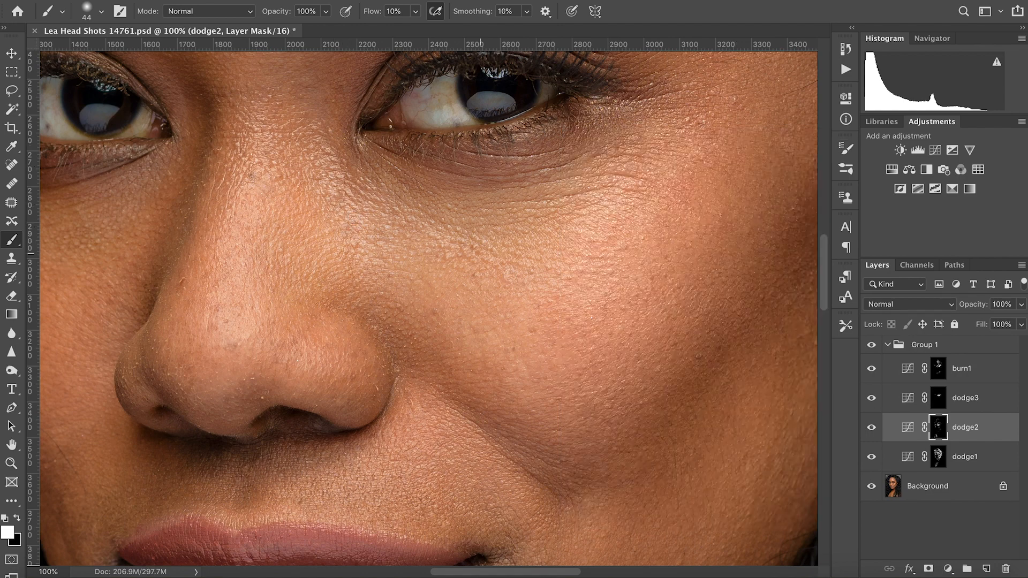
pyautogui.press('h')
pyautogui.rightClick(485, 308)
pyautogui.click(515, 314)
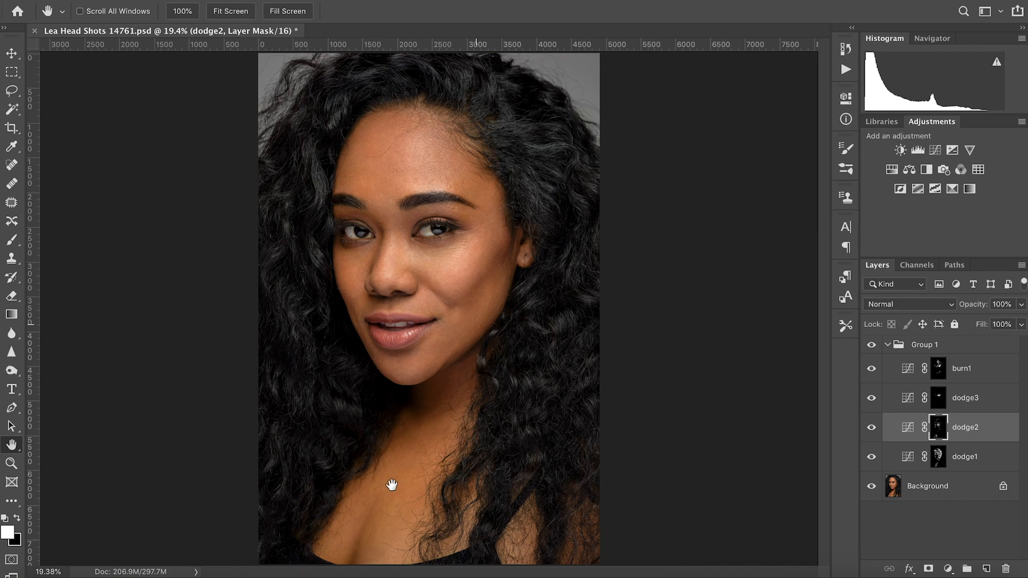
pyautogui.press('super+s')
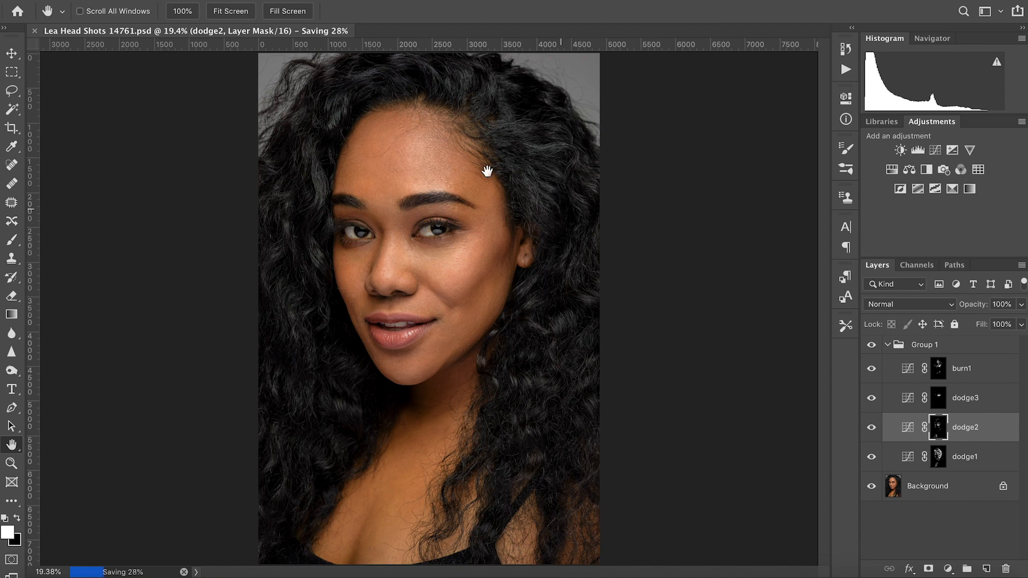
# Paint with the Brush on the dodge1 layer mask beside the nose, at the inner corner of the right-hand eye
pyautogui.click(410, 230)
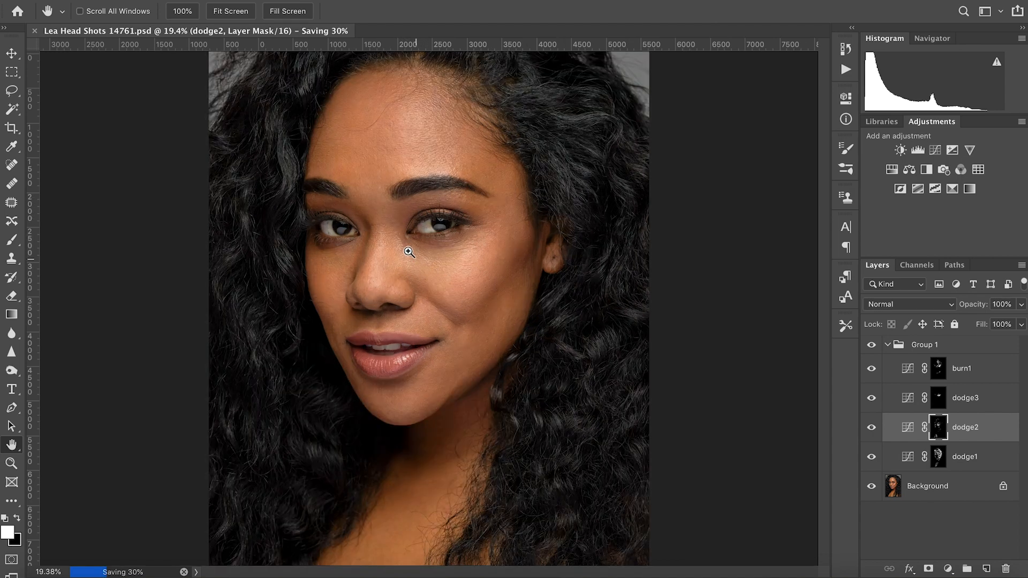
pyautogui.click(411, 236)
pyautogui.click(407, 249)
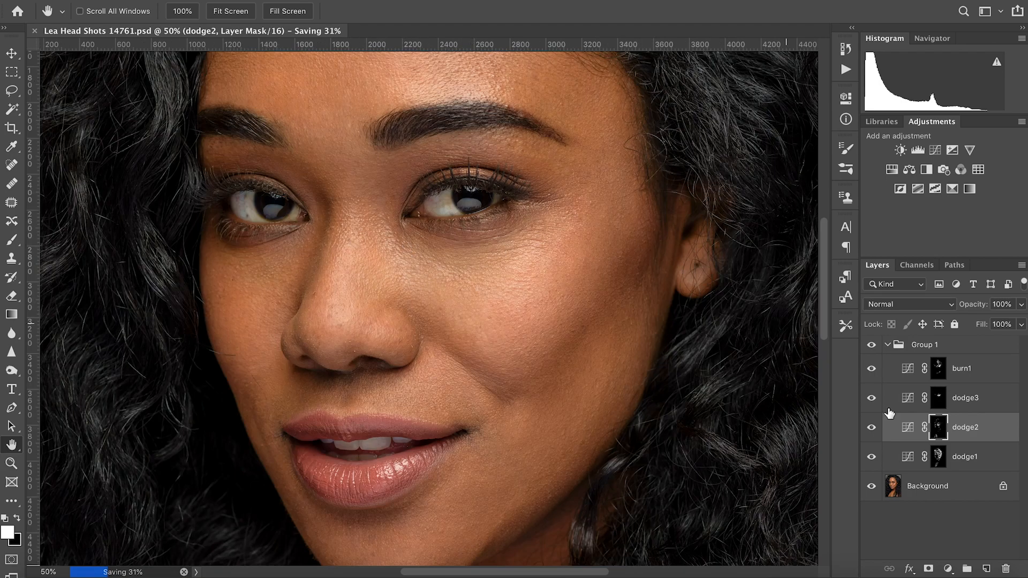
pyautogui.click(985, 457)
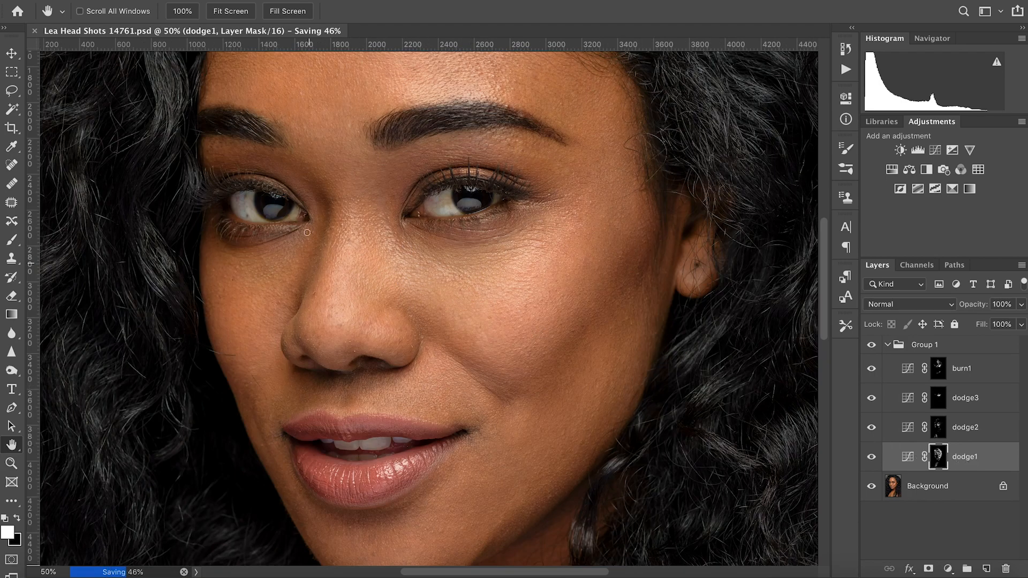
pyautogui.press('b')
pyautogui.moveTo(387, 213)
pyautogui.mouseDown()
pyautogui.moveTo(399, 243)
pyautogui.moveTo(397, 225)
pyautogui.mouseUp()
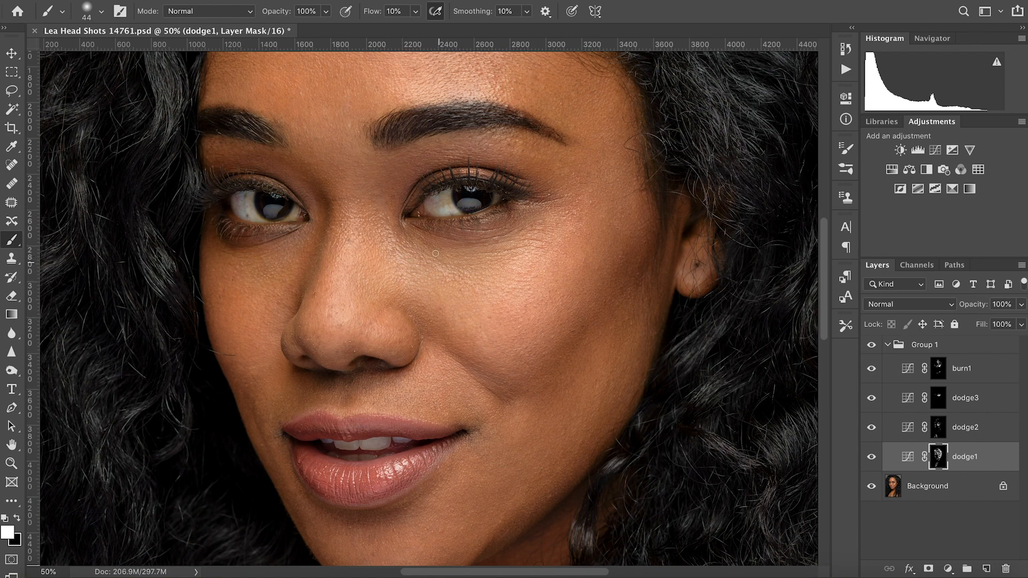
# Fit the portrait on screen and compare it with and without the Group 1 adjustments
pyautogui.press('h')
pyautogui.rightClick(406, 292)
pyautogui.click(438, 298)
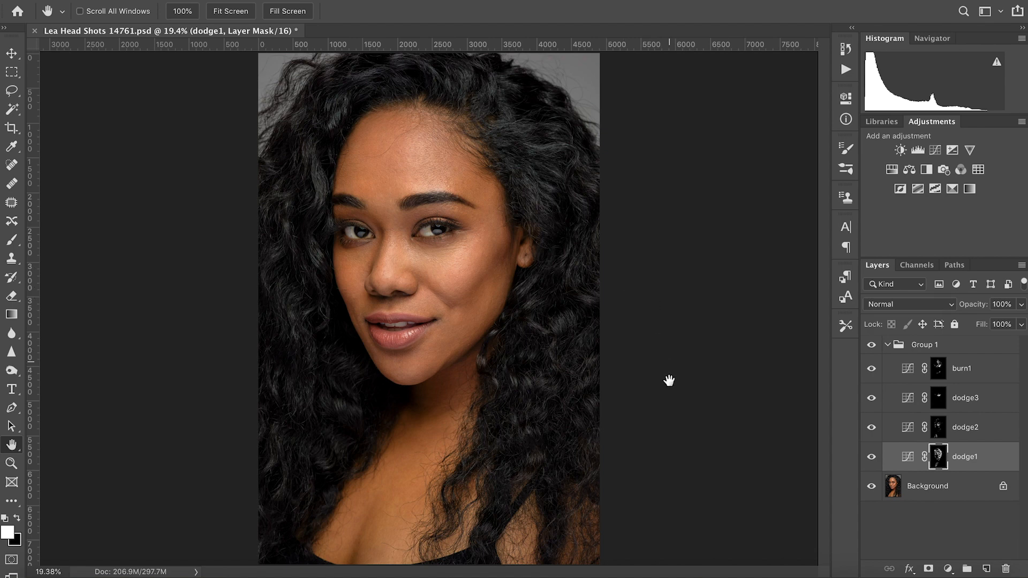
pyautogui.click(872, 345)
pyautogui.click(873, 346)
pyautogui.click(873, 345)
pyautogui.click(873, 346)
# Activate the dodge2 layer mask and ready the Brush at the left-hand eye for further dodging
pyautogui.click(349, 261)
pyautogui.click(353, 284)
pyautogui.moveTo(344, 275); pyautogui.dragTo(385, 289)
pyautogui.keyDown('super'); pyautogui.click(381, 272); pyautogui.keyUp('super')
pyautogui.press('super+r')
pyautogui.click(914, 426)
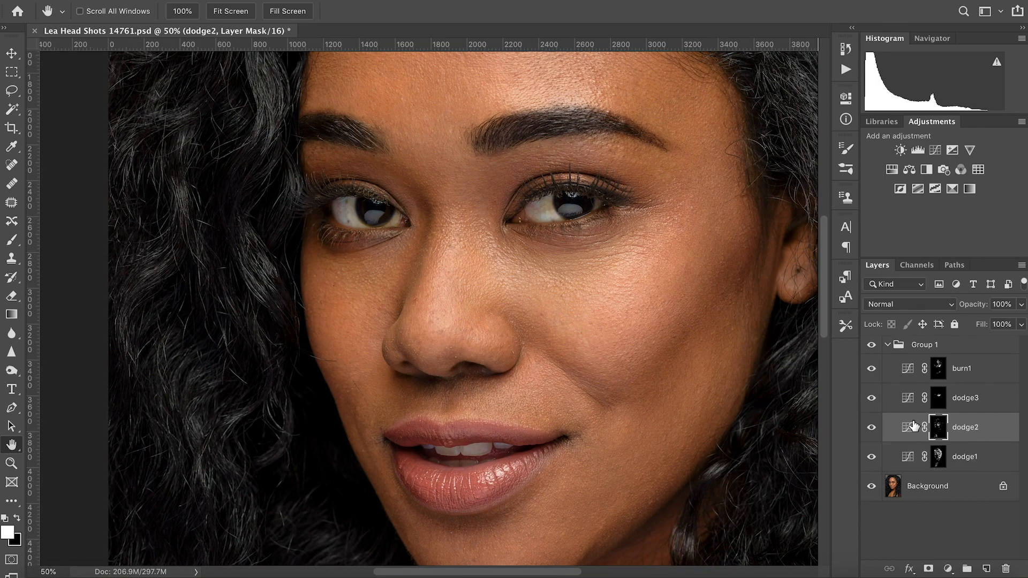
pyautogui.press('b')
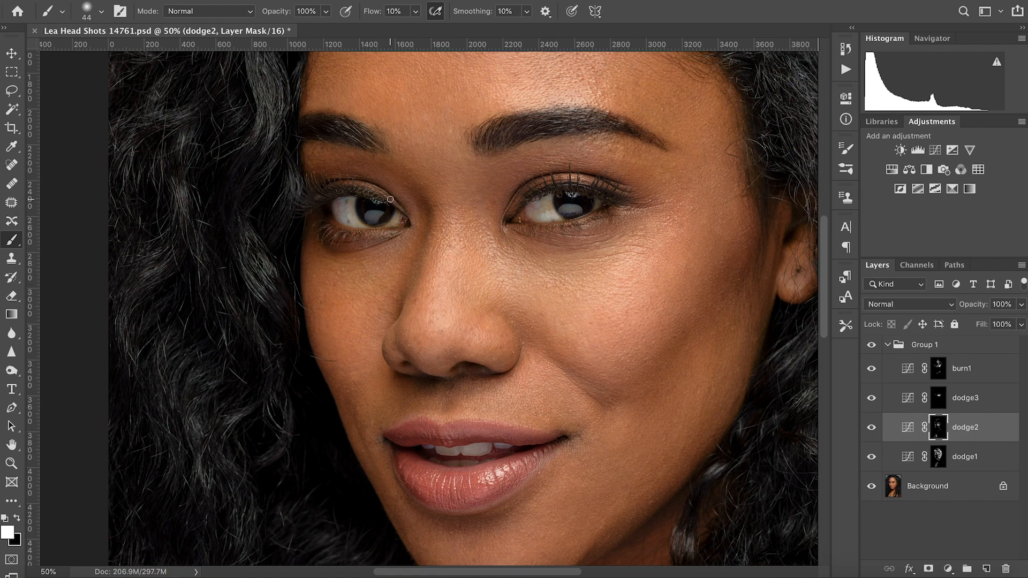
# View the whole image again and check the dodging by switching Group 1 off and back on
pyautogui.press('h')
pyautogui.rightClick(478, 321)
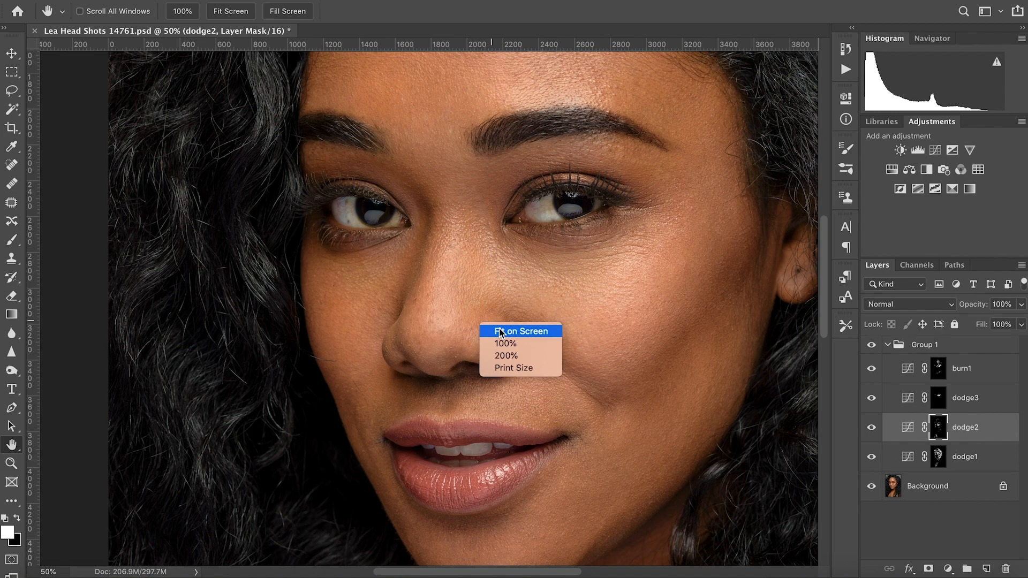
pyautogui.click(505, 331)
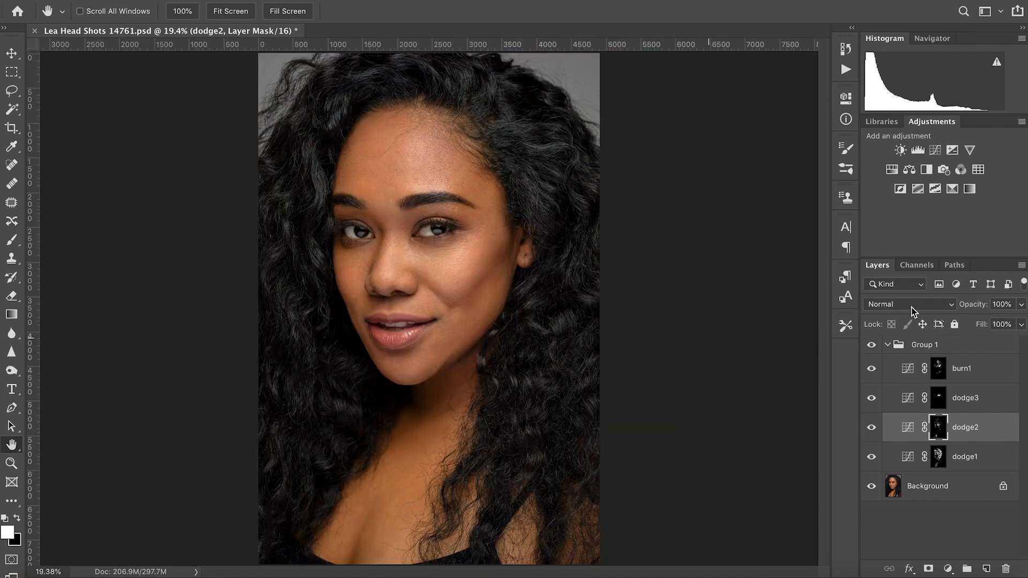
pyautogui.click(872, 345)
pyautogui.click(872, 345)
# Collapse Group 1 and rename it "Dodge/burn"
pyautogui.click(887, 345)
pyautogui.click(928, 350)
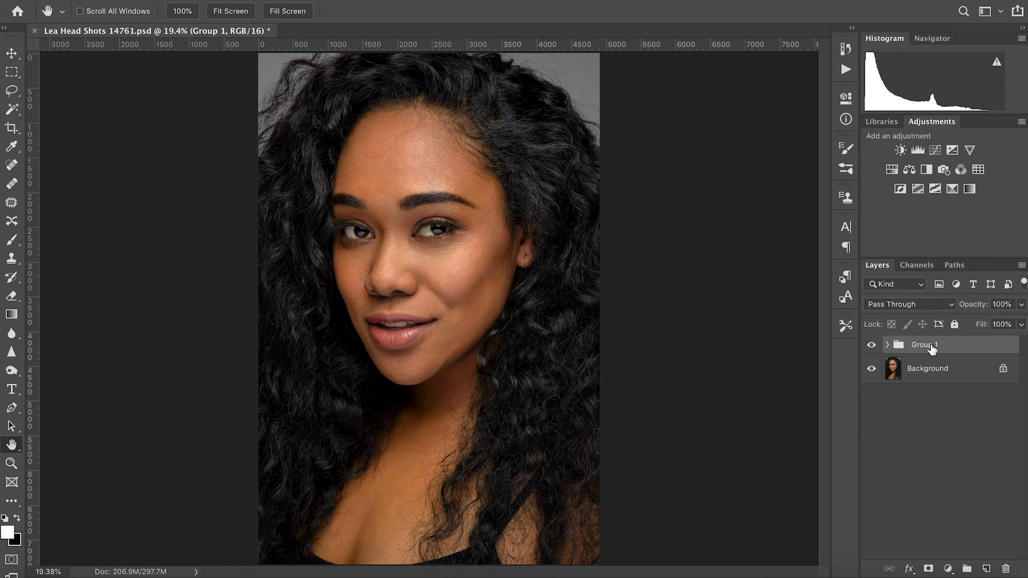
pyautogui.doubleClick(932, 349)
pyautogui.write('Dodge/burn')
pyautogui.press('Return')
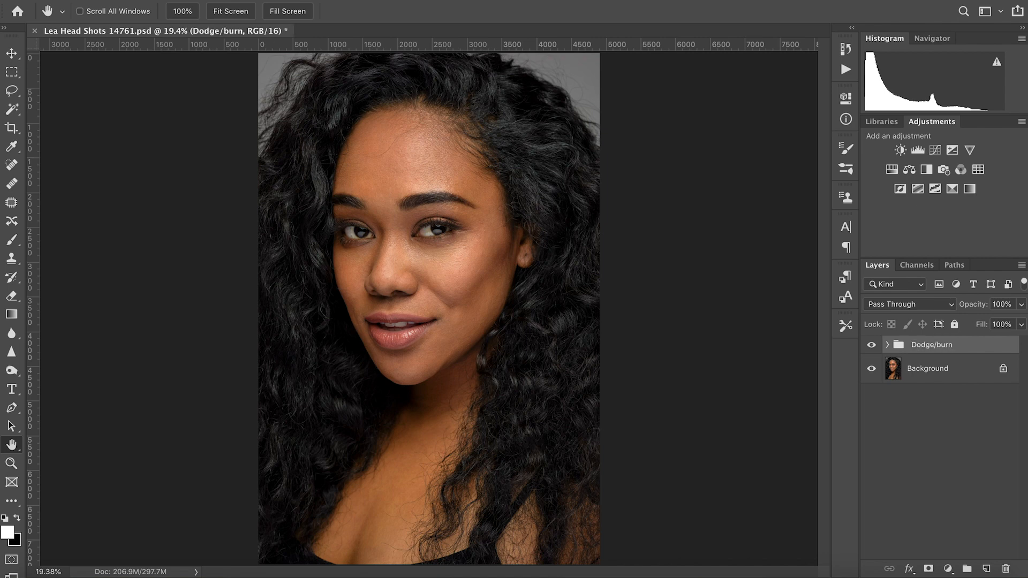
# Duplicate the Background layer beneath the Dodge/burn group and save the document
pyautogui.click(928, 368)
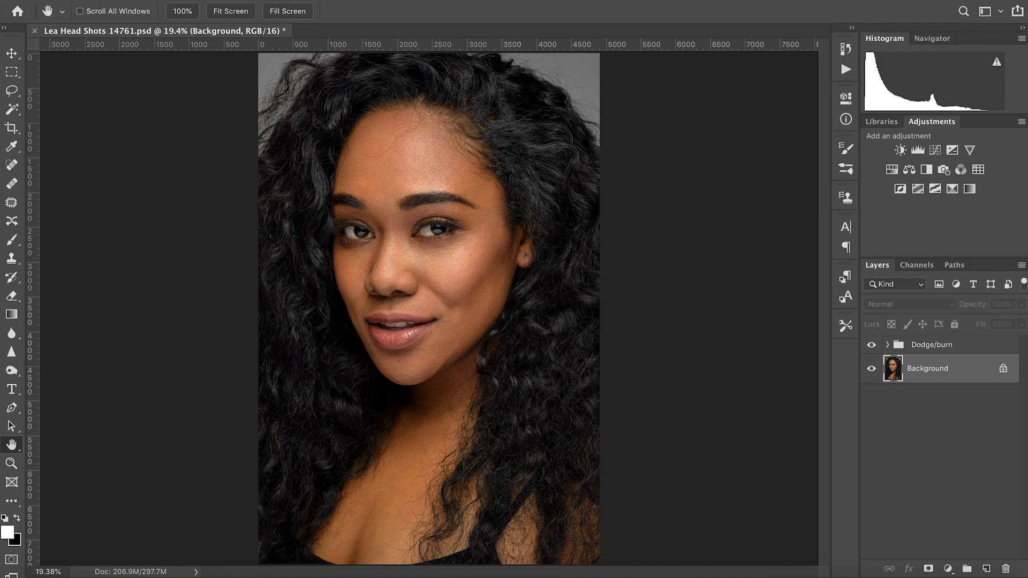
pyautogui.hotkey('ctrl', 'j')
pyautogui.hotkey('ctrl', 's')
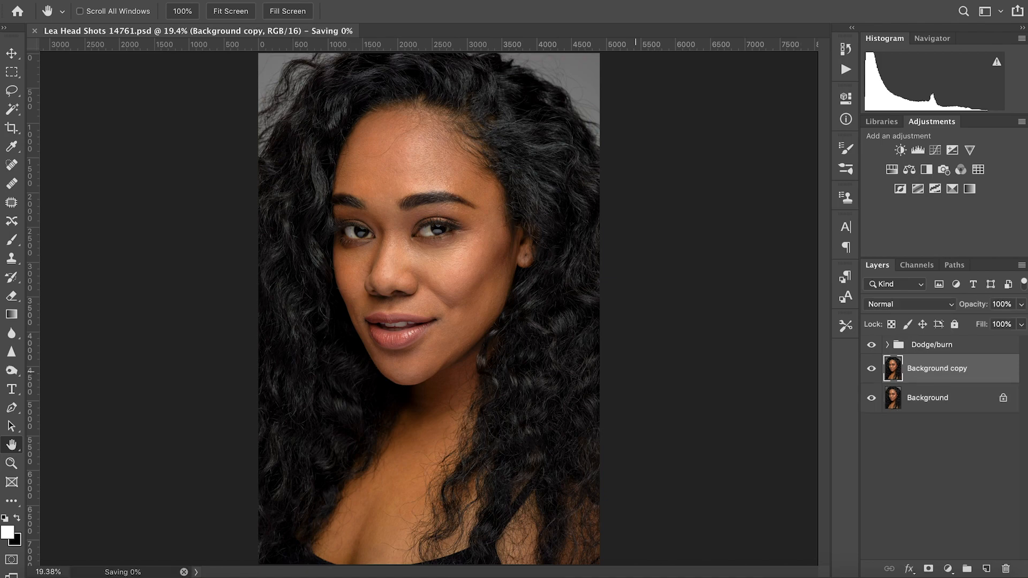
# Start retouching the stray hair at the forehead's left edge on the Background copy layer with the Clone Stamp
pyautogui.scroll(3, 386, 140)
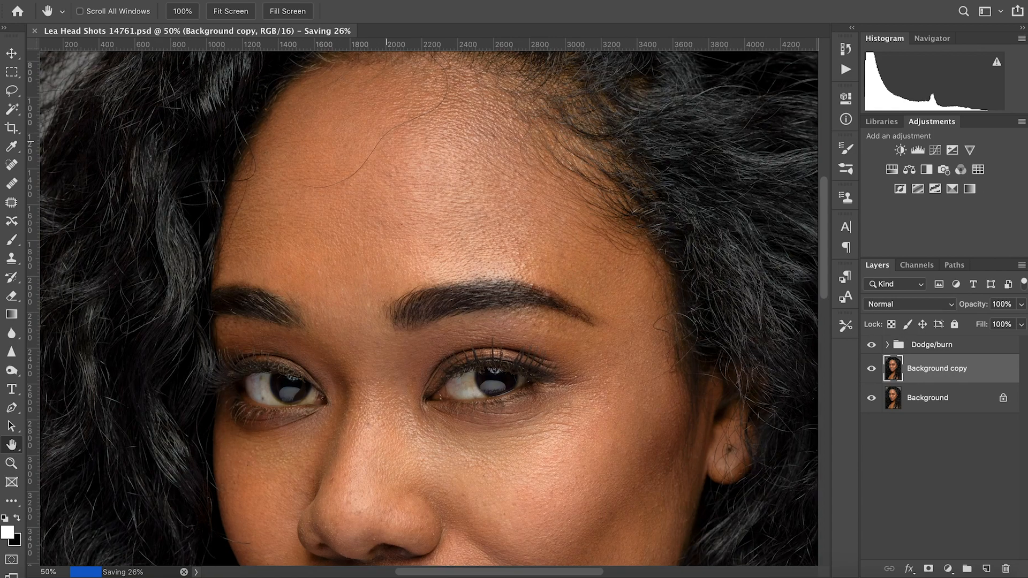
pyautogui.scroll(1, 386, 141)
pyautogui.moveTo(371, 157); pyautogui.dragTo(374, 241)
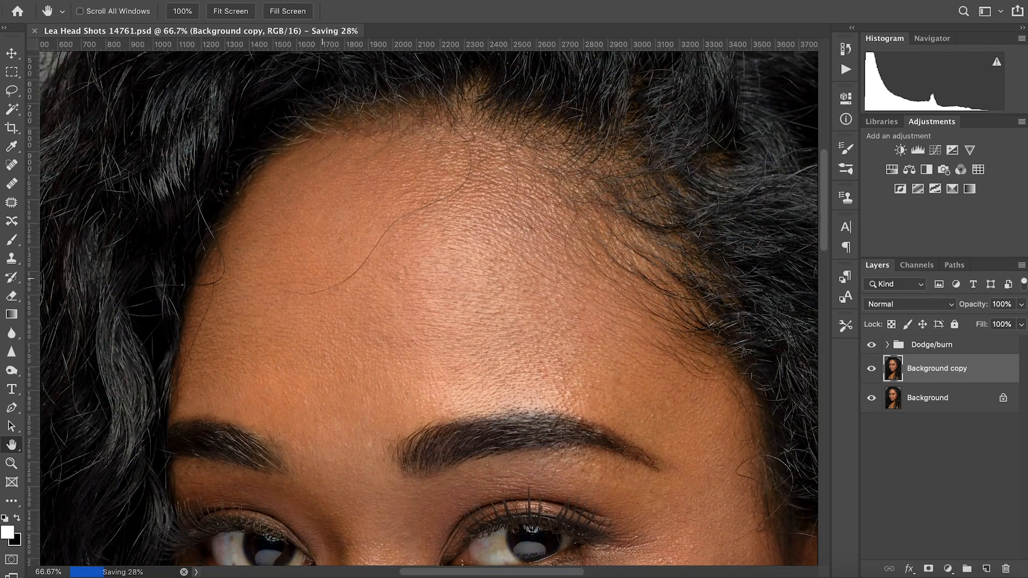
pyautogui.moveTo(322, 279); pyautogui.dragTo(326, 301)
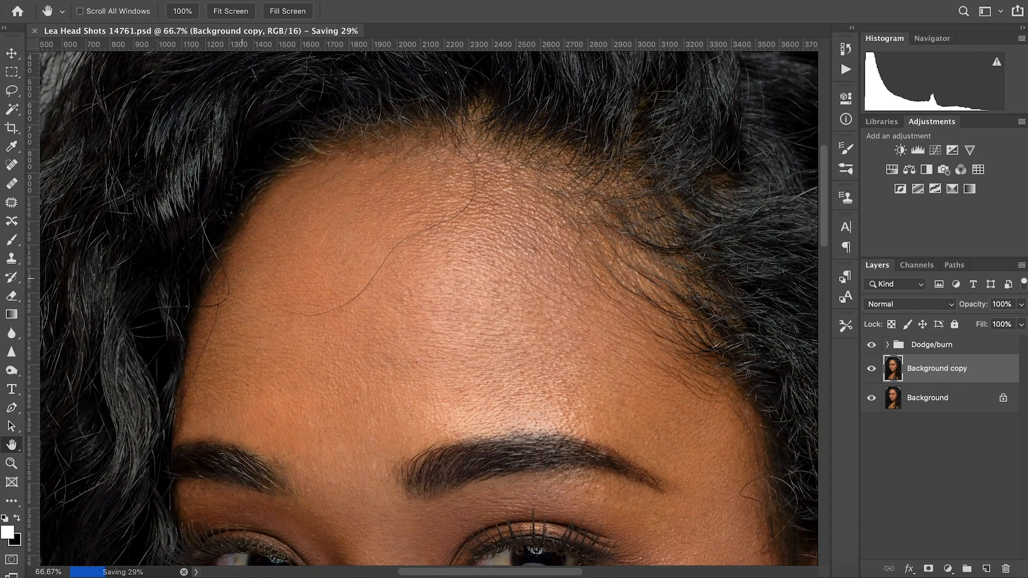
pyautogui.press('s')
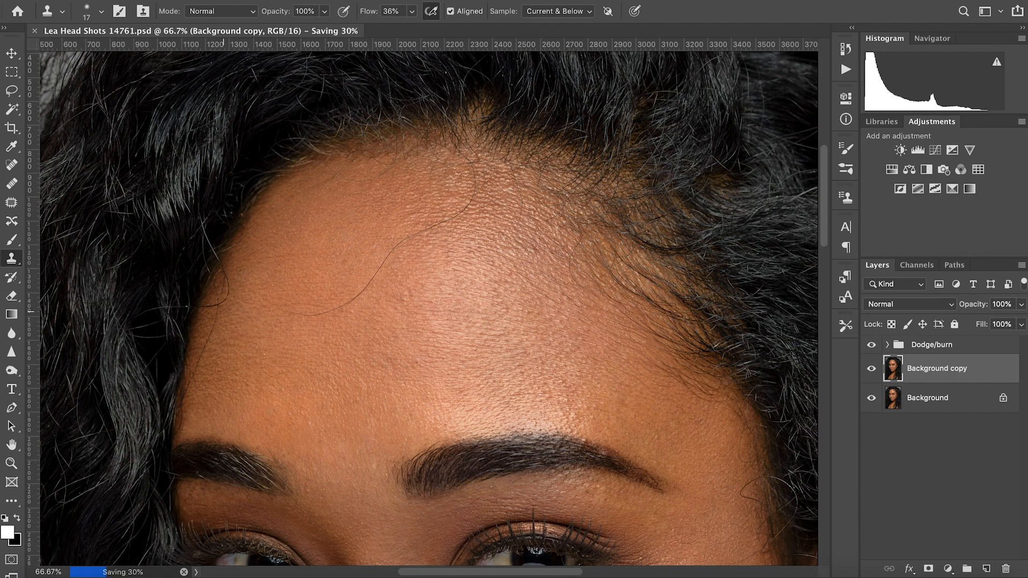
pyautogui.click(221, 310)
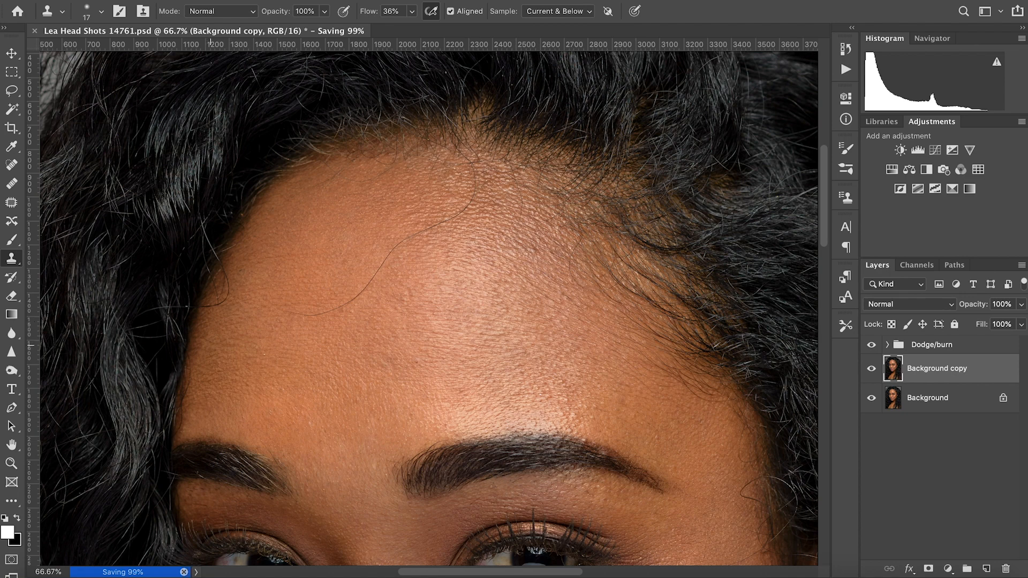
# Switch to the Healing Brush and examine its brush settings, presets and tip size, hardness and spacing options
pyautogui.press('j')
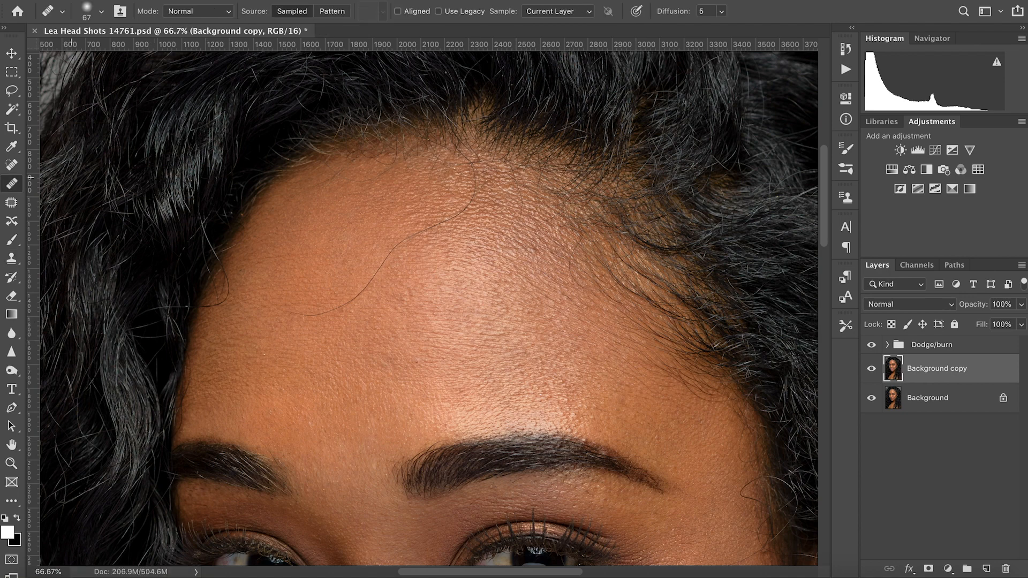
pyautogui.click(247, 289)
pyautogui.click(846, 148)
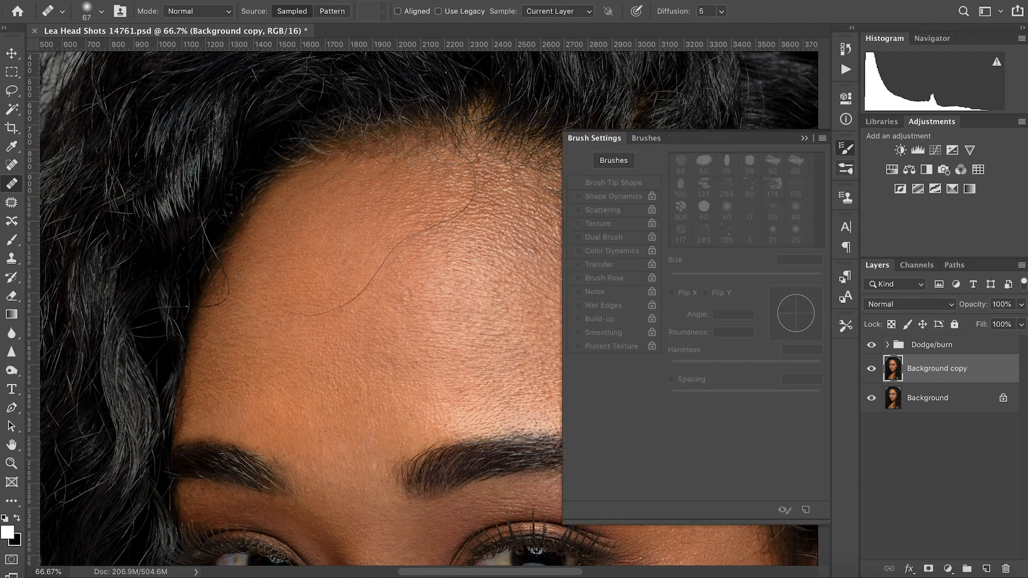
pyautogui.click(846, 168)
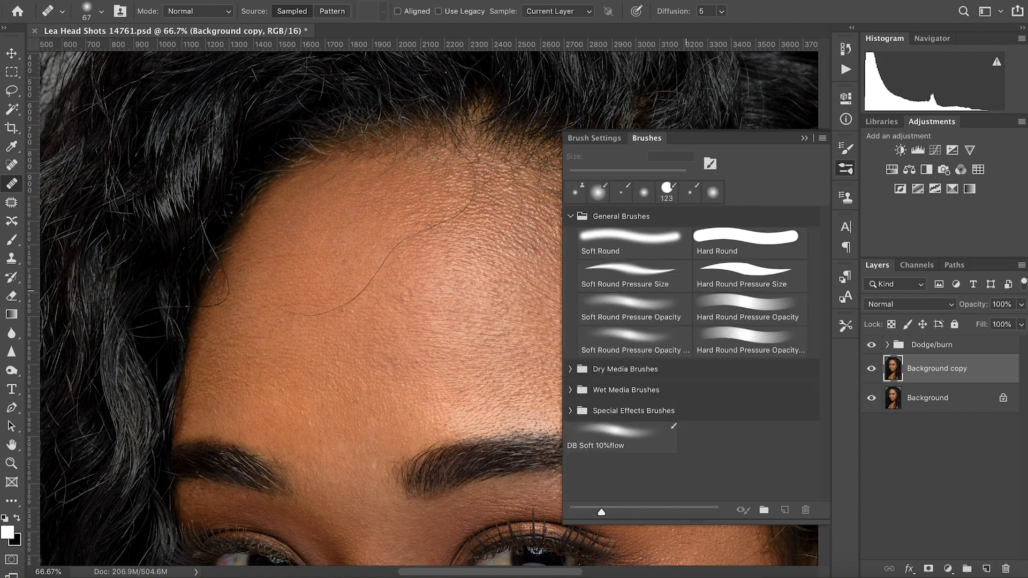
pyautogui.click(318, 337)
pyautogui.rightClick(343, 319)
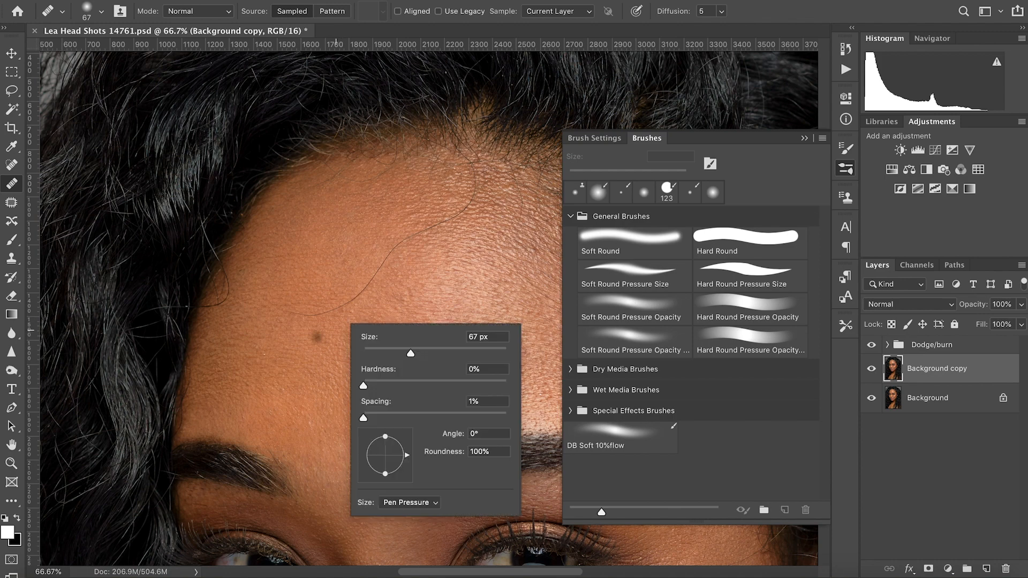
pyautogui.press('Escape')
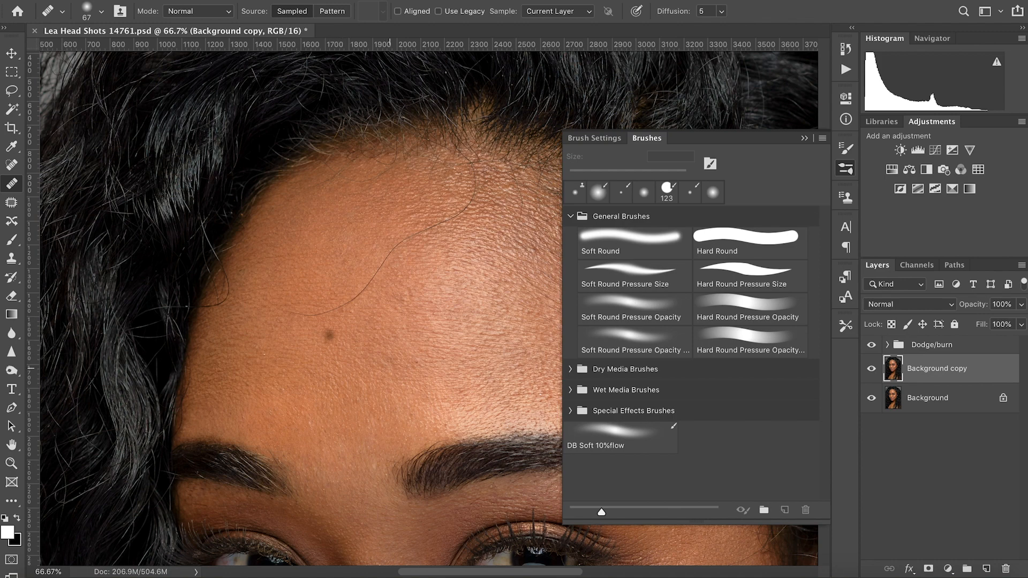
pyautogui.rightClick(228, 343)
pyautogui.press('Escape')
# Review the brush settings and brush preset list again, close them, and recheck the Healing Brush tip options
pyautogui.click(846, 148)
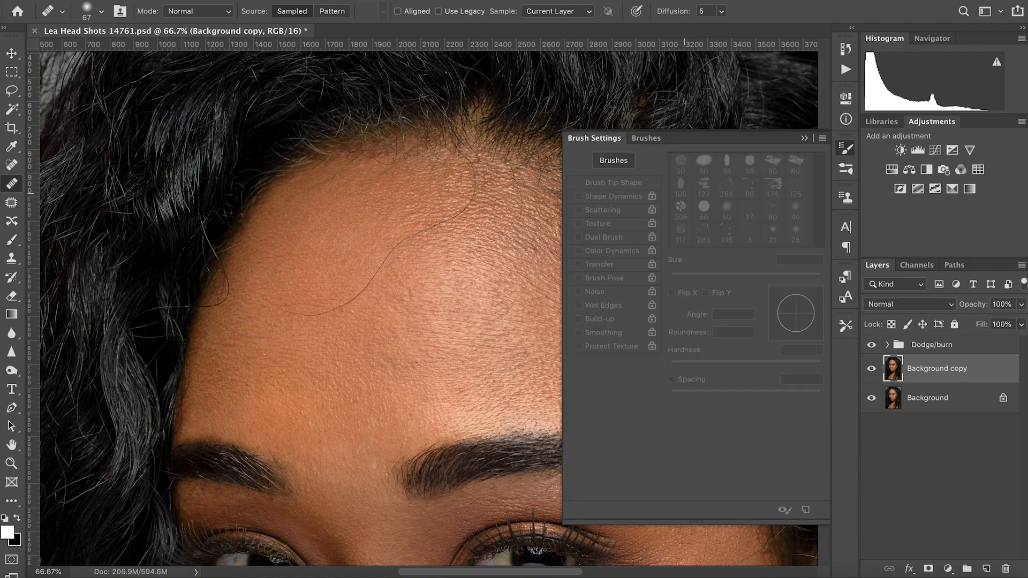
pyautogui.click(845, 169)
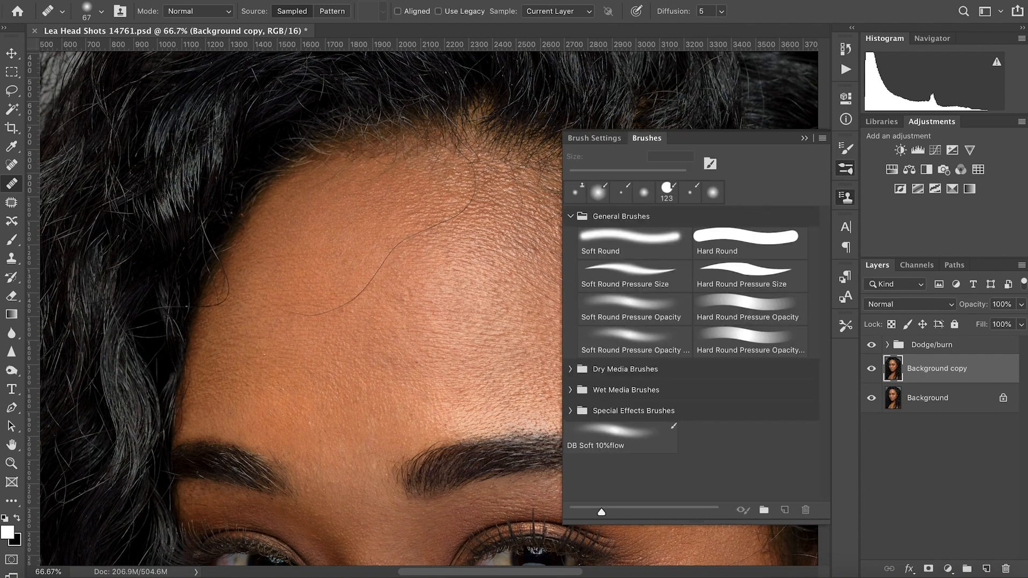
pyautogui.click(846, 197)
pyautogui.click(846, 169)
pyautogui.moveTo(601, 512); pyautogui.dragTo(602, 512)
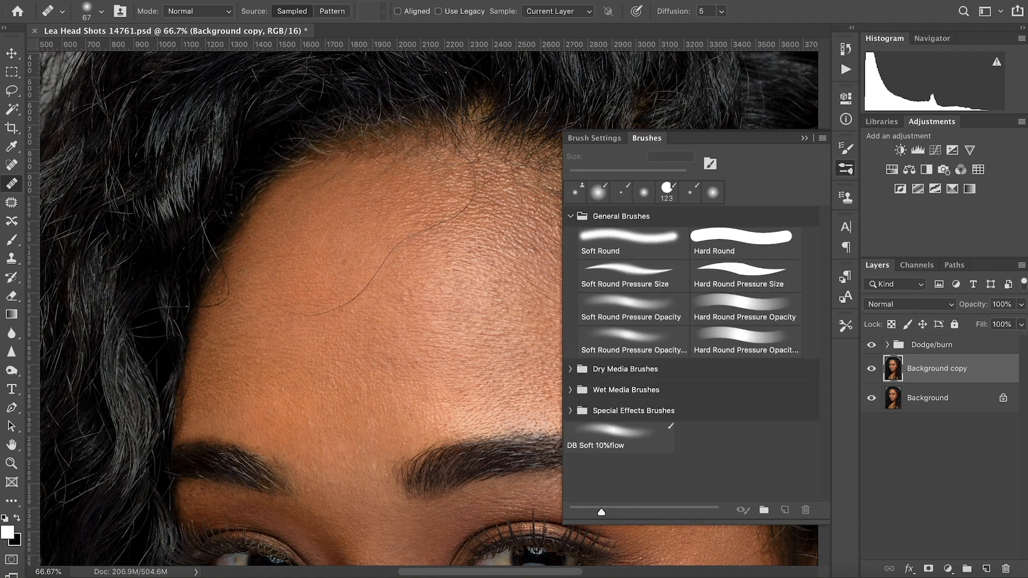
pyautogui.click(805, 137)
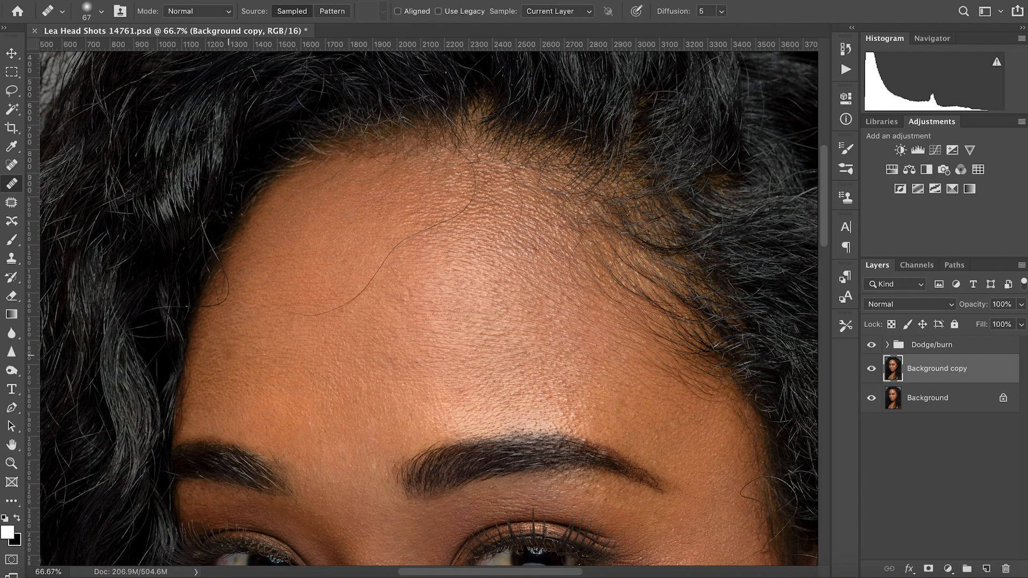
pyautogui.rightClick(231, 343)
pyautogui.press('Escape')
pyautogui.click(228, 343)
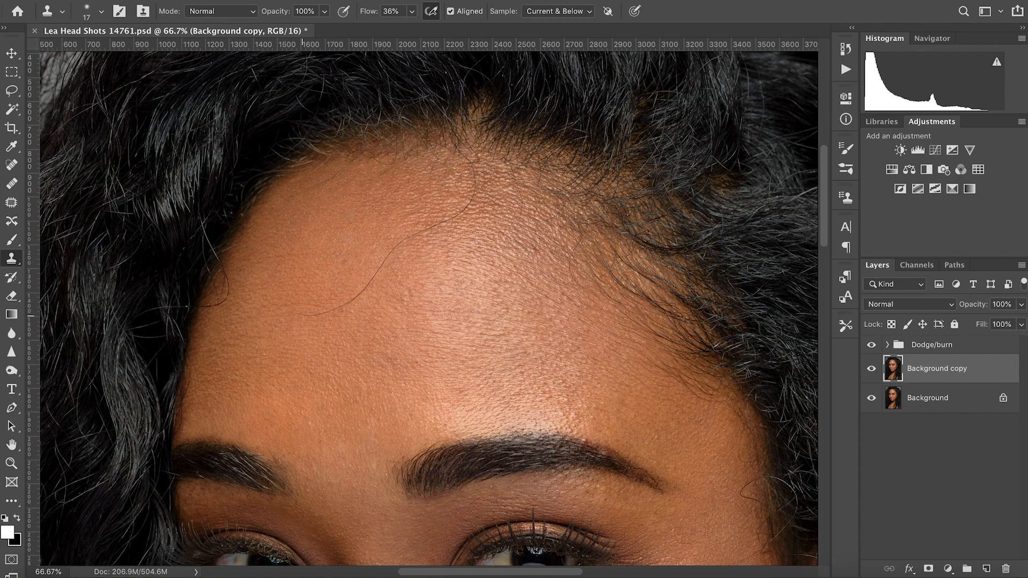
# Clone out the long stray hair curving across the forehead with short Clone Stamp strokes using clean skin beside it
pyautogui.moveTo(299, 315); pyautogui.dragTo(307, 314)
pyautogui.click(313, 315)
pyautogui.click(310, 314)
pyautogui.click(307, 315)
pyautogui.moveTo(316, 312)
pyautogui.mouseDown()
pyautogui.moveTo(300, 326)
pyautogui.moveTo(326, 311)
pyautogui.mouseUp()
pyautogui.click(301, 315)
pyautogui.click(298, 315)
pyautogui.click(325, 314)
pyautogui.click(325, 314)
pyautogui.click(326, 315)
pyautogui.click(331, 311)
pyautogui.click(327, 311)
pyautogui.click(353, 314)
pyautogui.moveTo(354, 313); pyautogui.dragTo(319, 313)
pyautogui.click(336, 310)
pyautogui.click(337, 308)
pyautogui.moveTo(337, 306); pyautogui.dragTo(328, 308)
pyautogui.click(341, 306)
pyautogui.moveTo(353, 299); pyautogui.dragTo(356, 295)
pyautogui.click(394, 283)
pyautogui.moveTo(360, 283); pyautogui.dragTo(369, 279)
pyautogui.moveTo(401, 244)
pyautogui.mouseDown()
pyautogui.moveTo(380, 266)
pyautogui.moveTo(405, 240)
pyautogui.moveTo(386, 244)
pyautogui.moveTo(373, 266)
pyautogui.mouseUp()
pyautogui.press('space')
pyautogui.moveTo(530, 334); pyautogui.dragTo(511, 338)
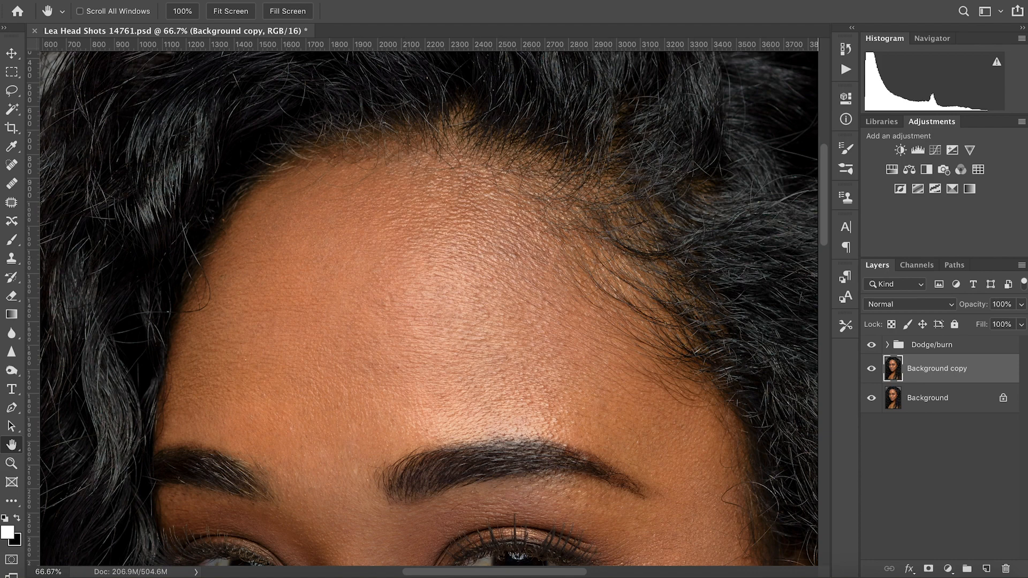
# Rename the Background copy layer "hair removal"
pyautogui.doubleClick(971, 368)
pyautogui.write('hau')
pyautogui.press('BackSpace')
pyautogui.write('ir removval')
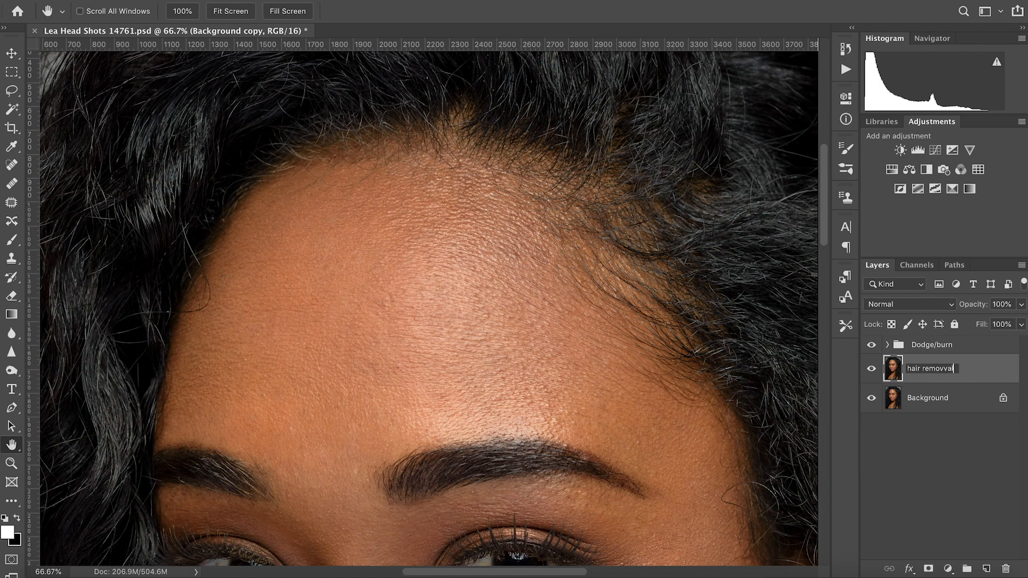
pyautogui.press('BackSpace')
pyautogui.press('BackSpace')
pyautogui.press('BackSpace')
pyautogui.write('al')
pyautogui.press('Return')
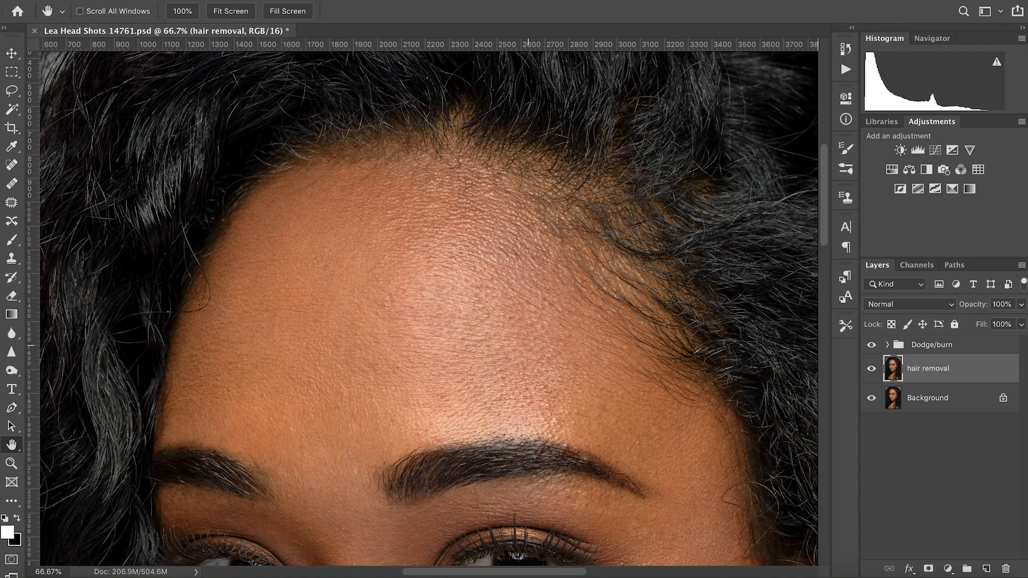
# Clone out the fine stray hairs on the temple between the right-hand eyebrow and the hairline
pyautogui.moveTo(529, 345); pyautogui.dragTo(509, 161)
pyautogui.moveTo(518, 375); pyautogui.dragTo(484, 222)
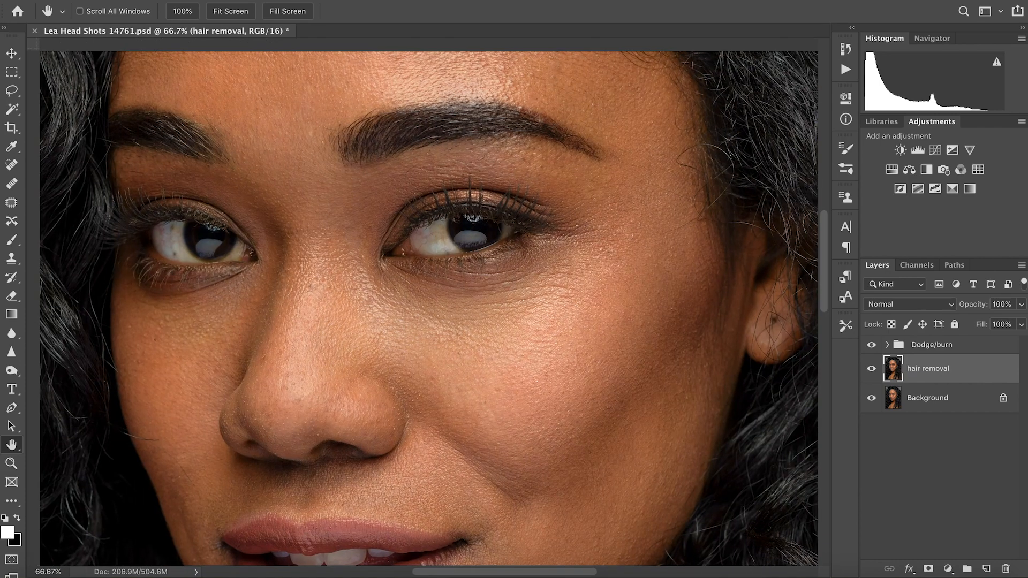
pyautogui.moveTo(693, 169); pyautogui.dragTo(648, 227)
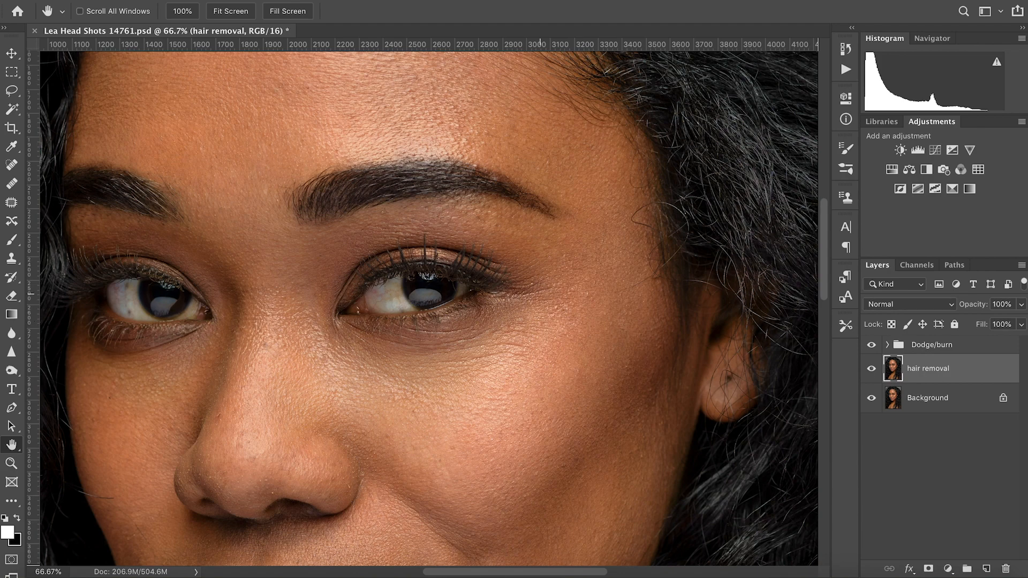
pyautogui.press('s')
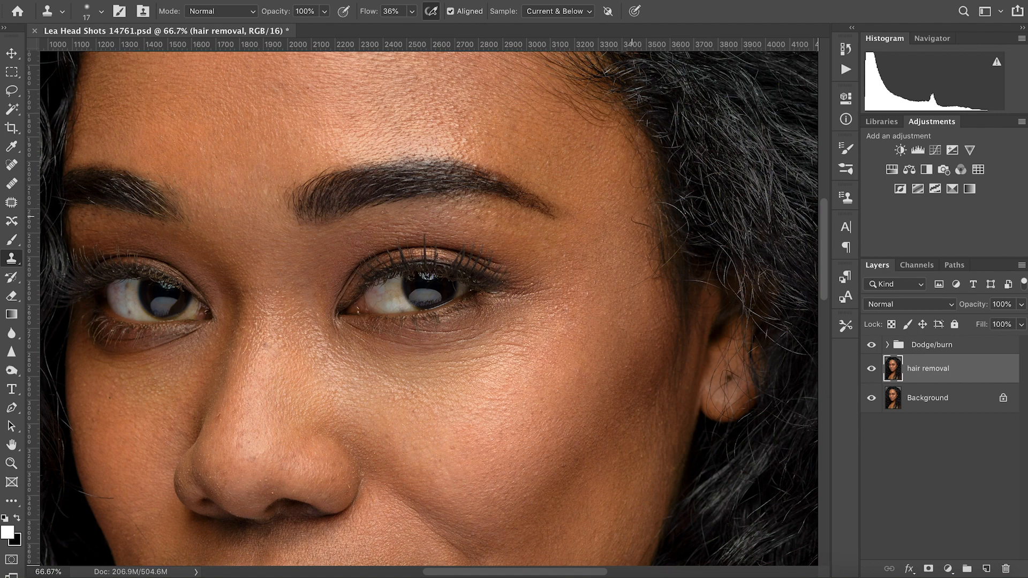
pyautogui.moveTo(632, 219); pyautogui.dragTo(637, 222)
# Remove the stray hair crossing the outer edge of the left-hand cheek with the Clone Stamp
pyautogui.press('h')
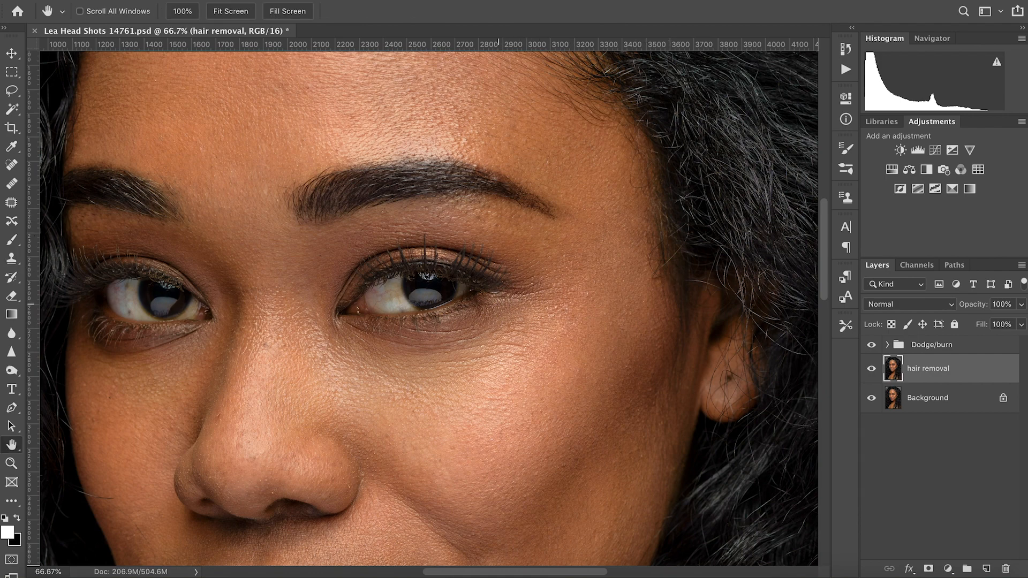
pyautogui.moveTo(476, 348); pyautogui.dragTo(532, 256)
pyautogui.moveTo(491, 359); pyautogui.dragTo(544, 343)
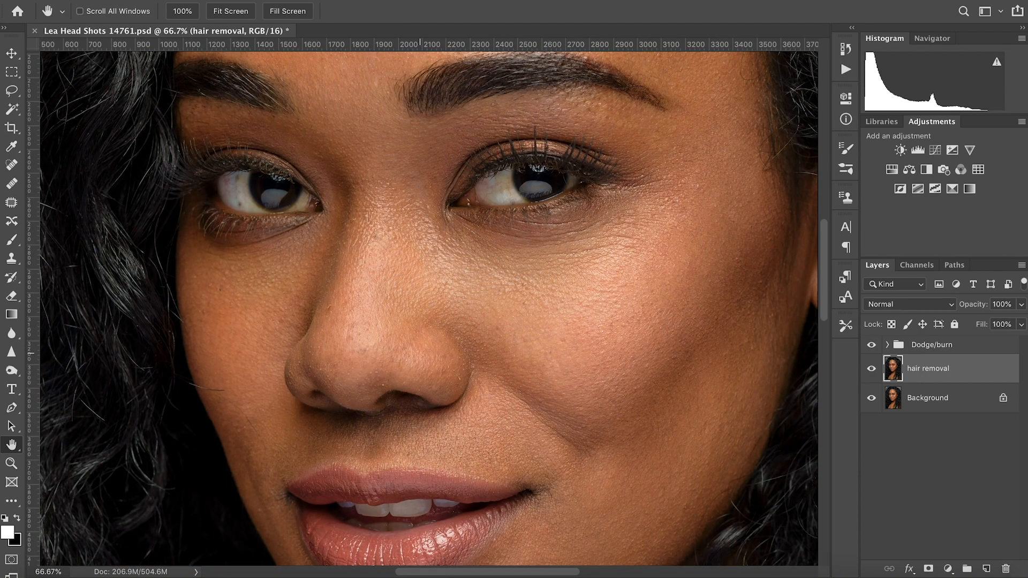
pyautogui.press('s')
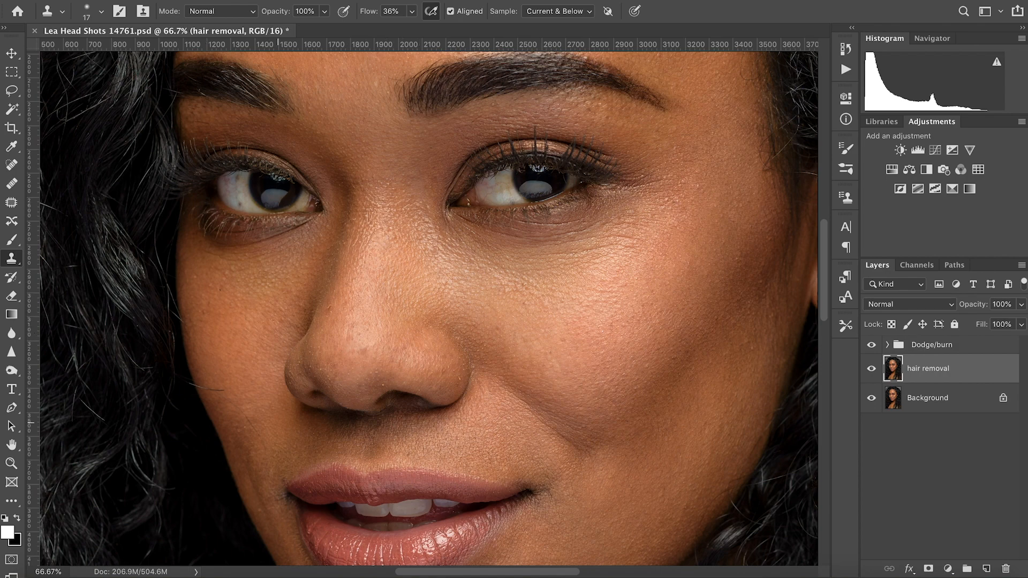
pyautogui.press('space')
pyautogui.moveTo(257, 446); pyautogui.dragTo(273, 394)
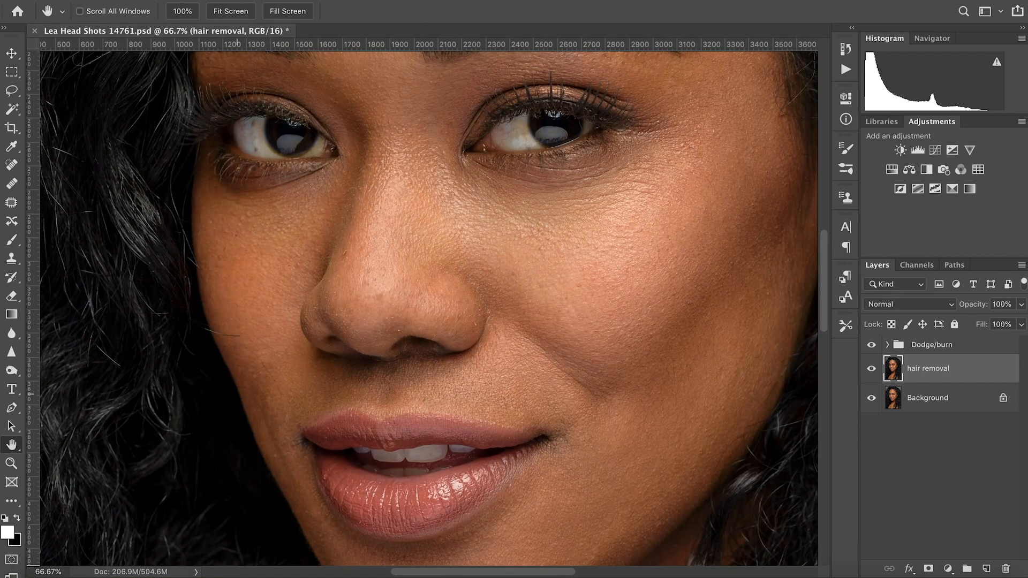
pyautogui.moveTo(241, 334); pyautogui.dragTo(216, 333)
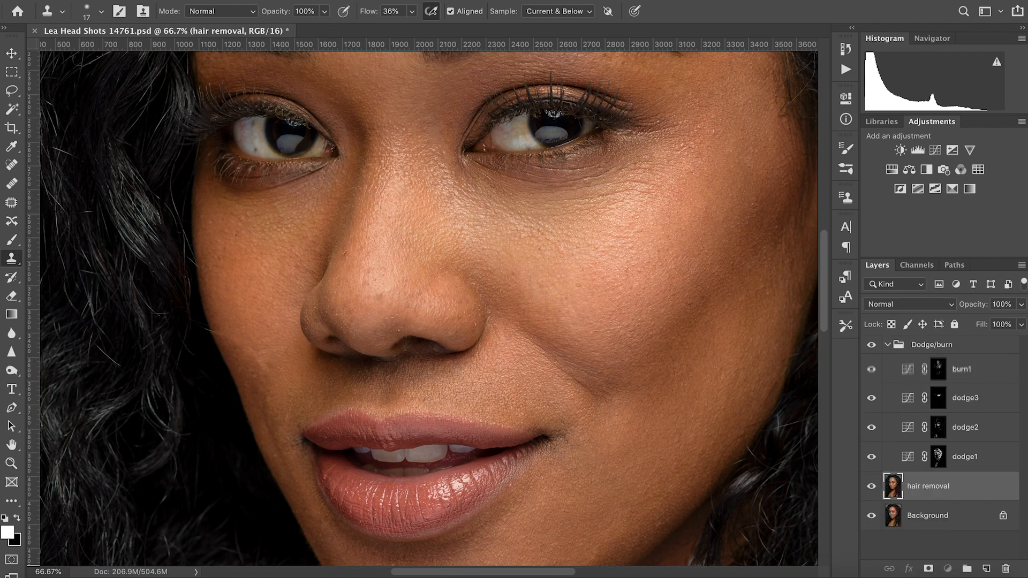
# Activate the burn1 layer mask and set a soft Brush tip of 21 px for burning
pyautogui.click(939, 366)
pyautogui.press('b')
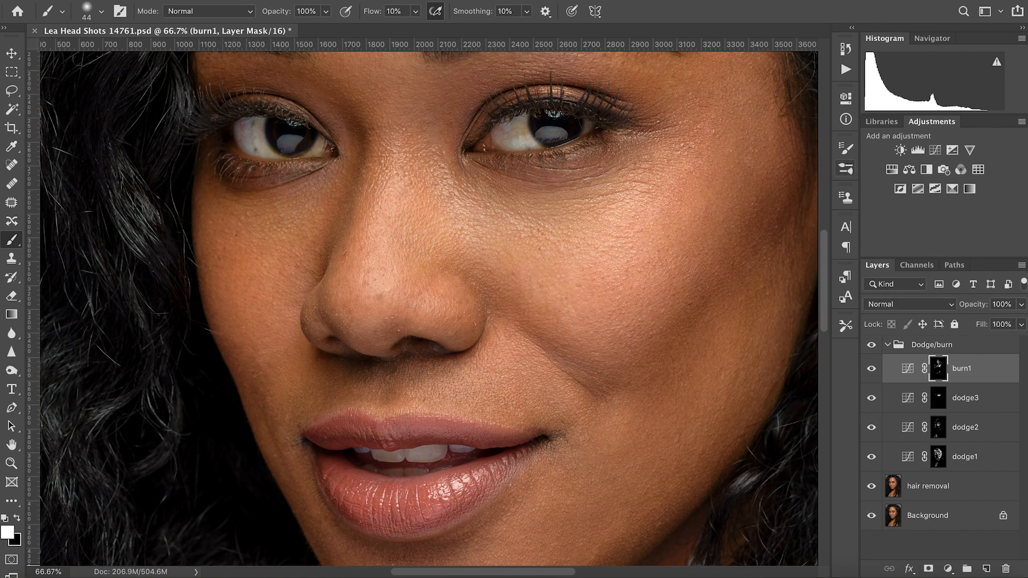
pyautogui.click(846, 148)
pyautogui.moveTo(702, 278); pyautogui.dragTo(686, 278)
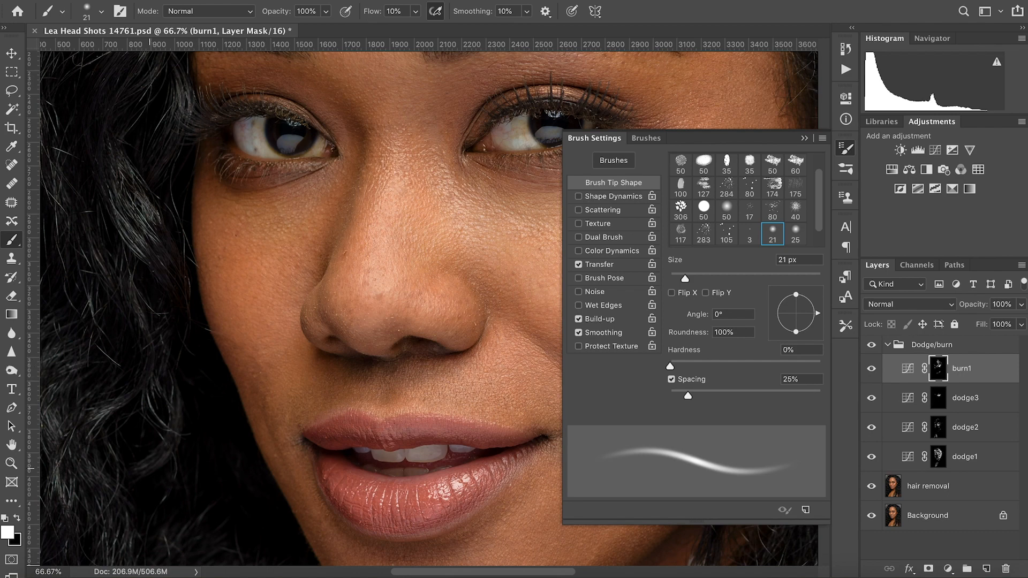
pyautogui.press('F5')
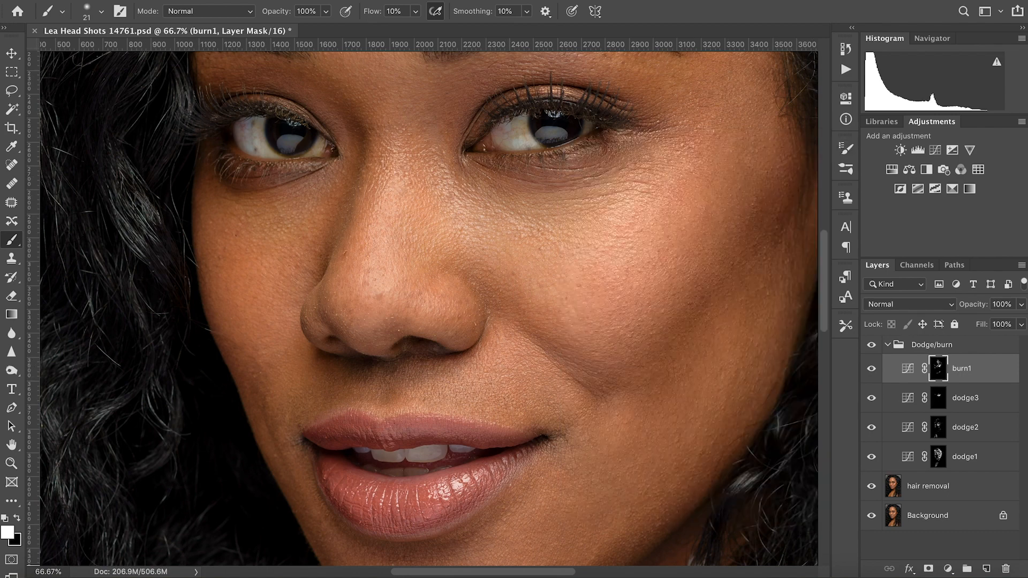
# Switch to the dodge2 mask, return to the burn1 mask, and set the soft Brush size to 59 px
pyautogui.hotkey('alt', '[')
pyautogui.hotkey('alt', '[')
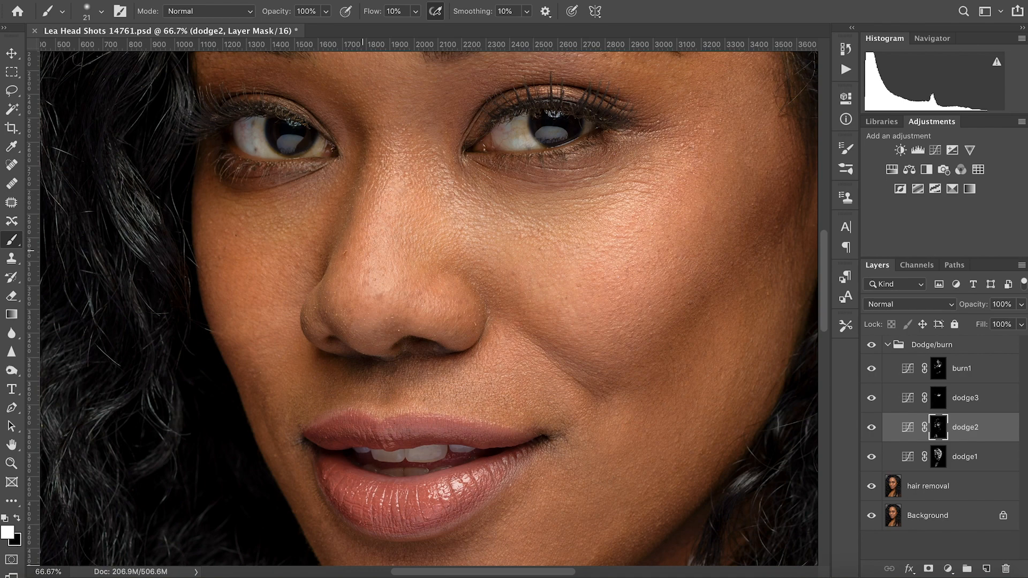
pyautogui.click(938, 368)
pyautogui.click(846, 148)
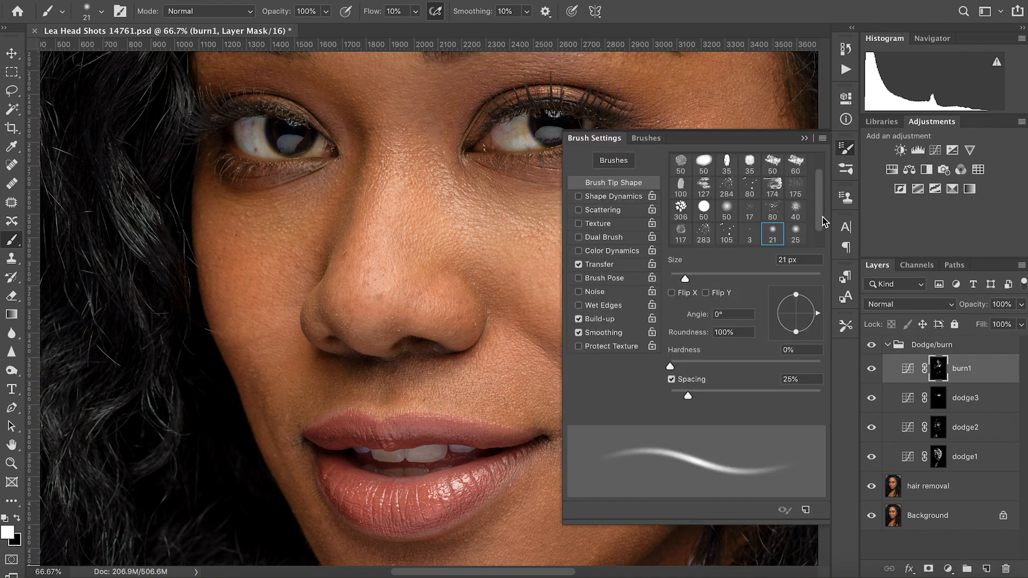
pyautogui.moveTo(685, 279); pyautogui.dragTo(714, 278)
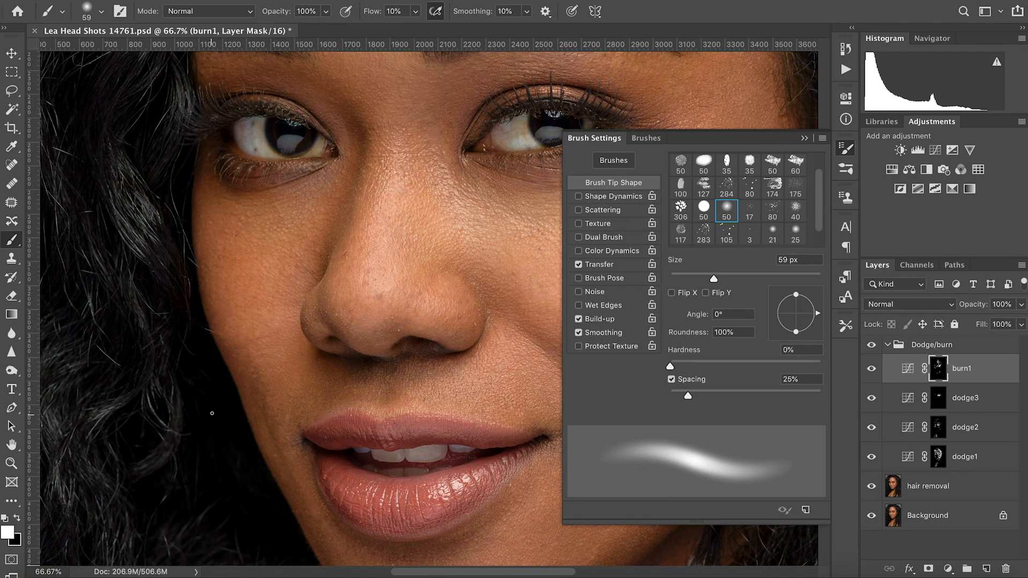
# Set the Clone Stamp size to 40 px, try it at the left-hand cheek edge, and activate the hair removal layer
pyautogui.press('s')
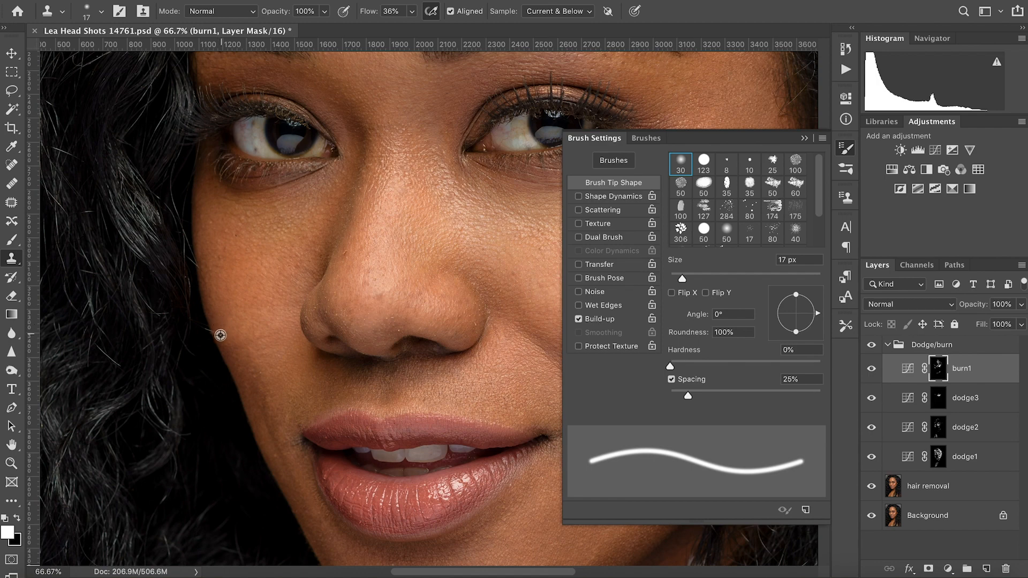
pyautogui.click(222, 334)
pyautogui.moveTo(683, 280); pyautogui.dragTo(698, 280)
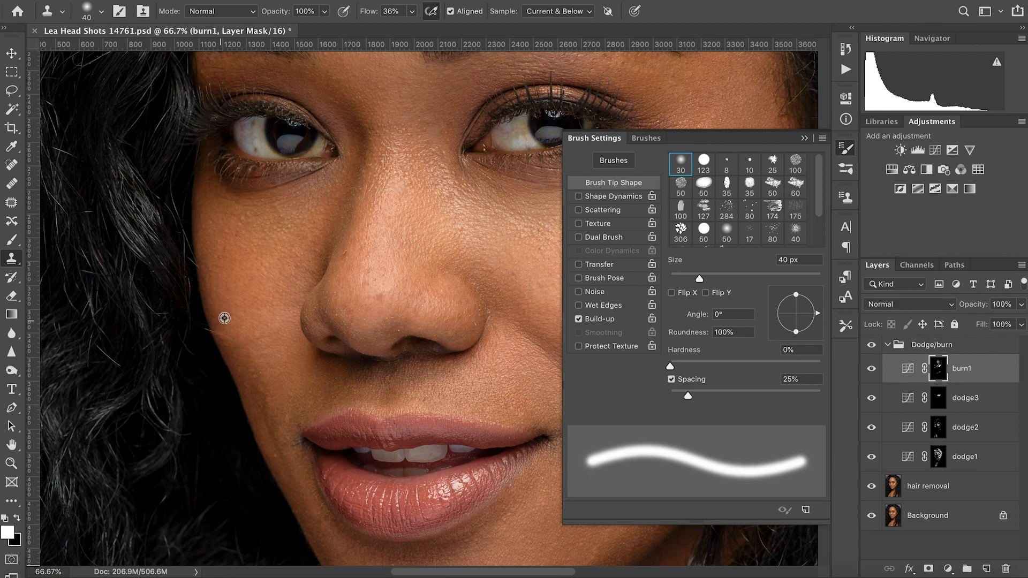
pyautogui.moveTo(221, 334); pyautogui.dragTo(222, 335)
pyautogui.moveTo(964, 488); pyautogui.dragTo(961, 486)
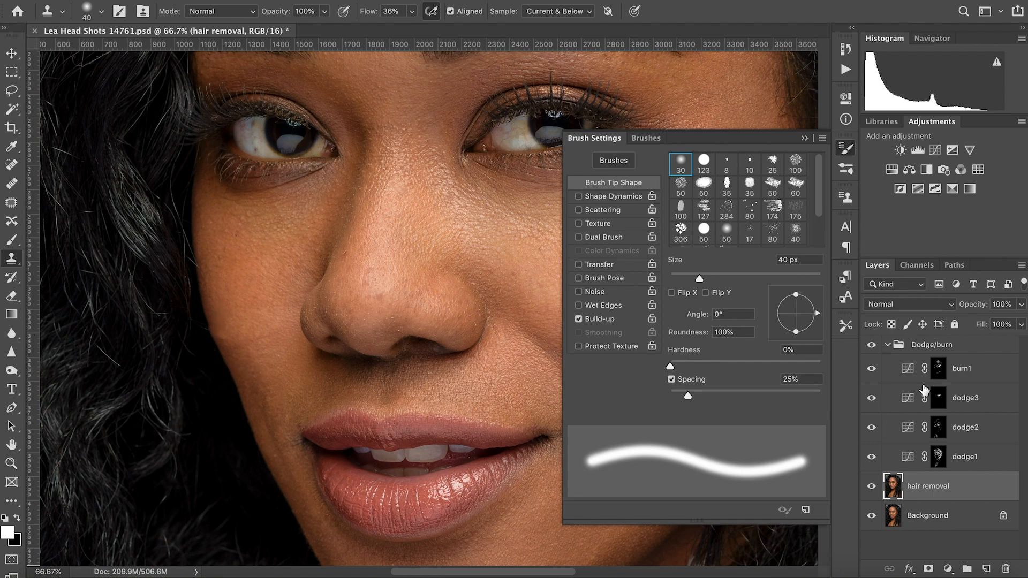
# Touch up the left-hand cheek edge with the Healing Brush on the hair removal layer, and activate the dodge1 mask for the Brush
pyautogui.click(938, 369)
pyautogui.press('b')
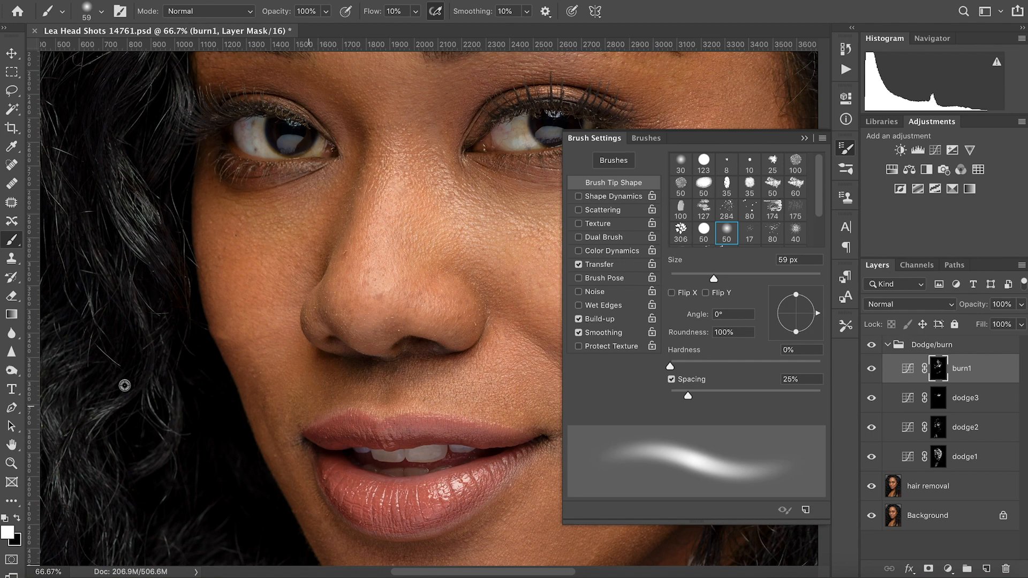
pyautogui.press('j')
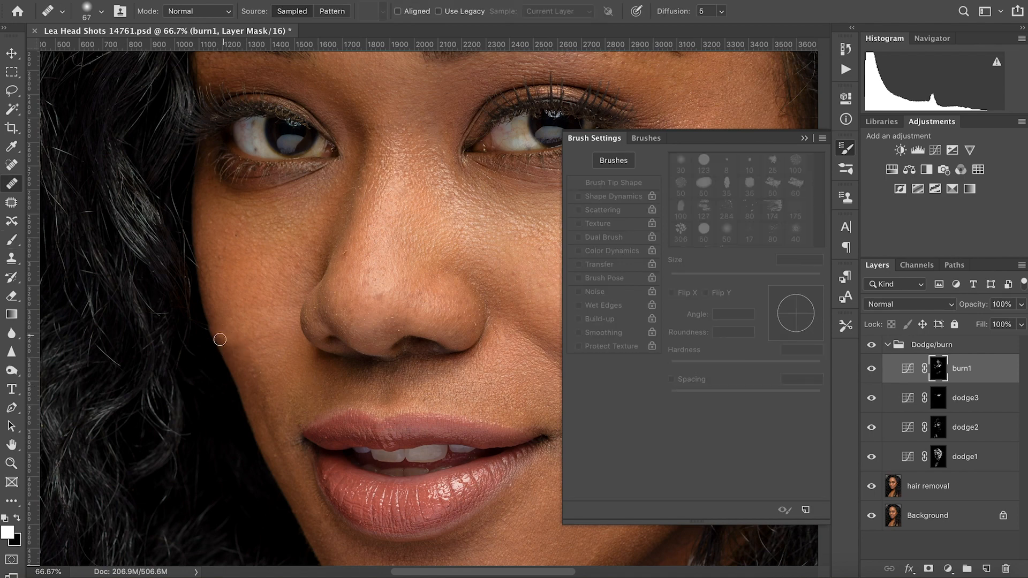
pyautogui.click(990, 495)
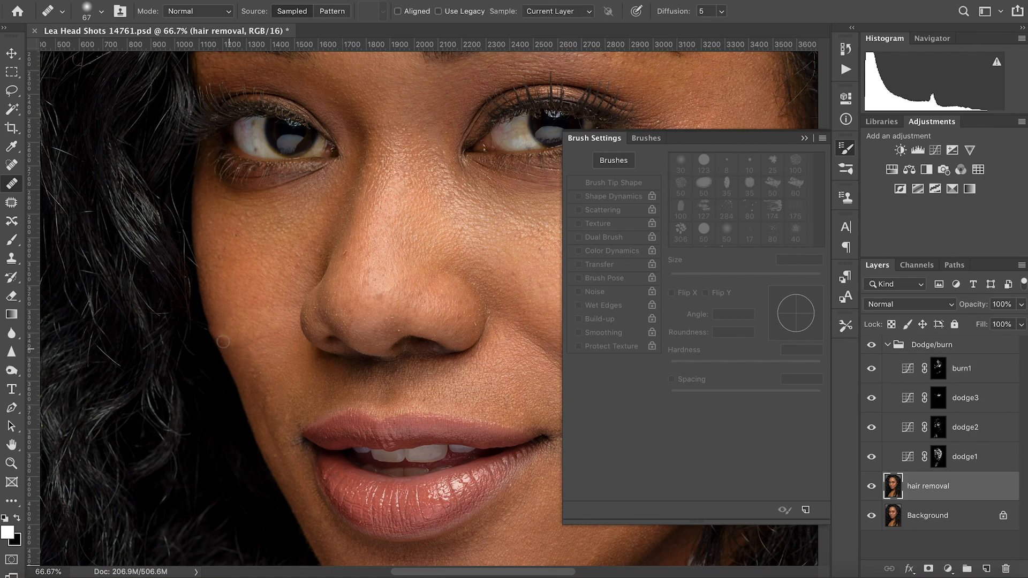
pyautogui.keyDown('alt'); pyautogui.click(241, 358); pyautogui.keyUp('alt')
pyautogui.hotkey('alt', ']')
pyautogui.press('b')
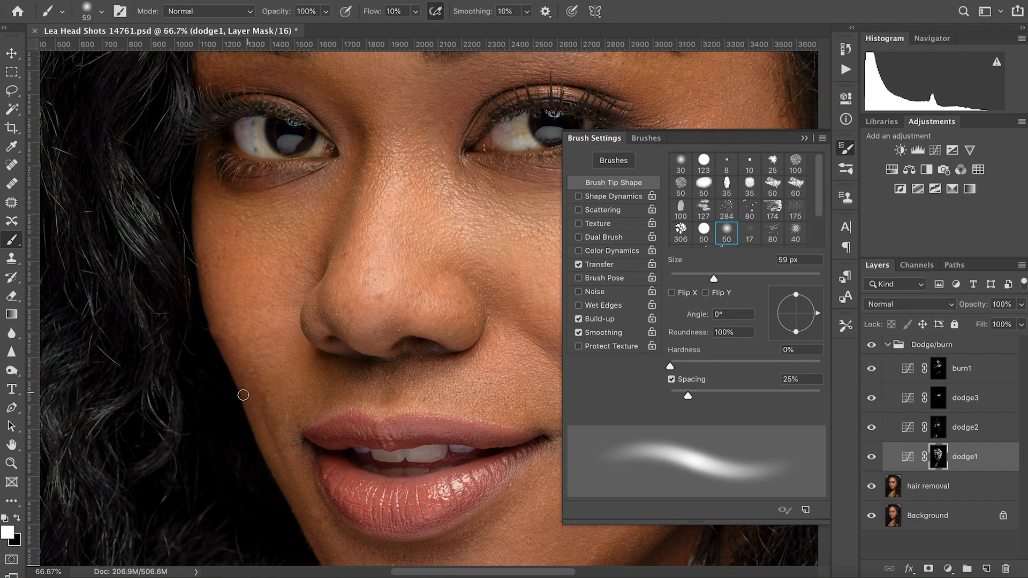
# Examine the retouched face and the left-hand cheek contour at a wider view and again close up
pyautogui.click(805, 139)
pyautogui.hotkey('alt', 'space')
pyautogui.click(466, 368)
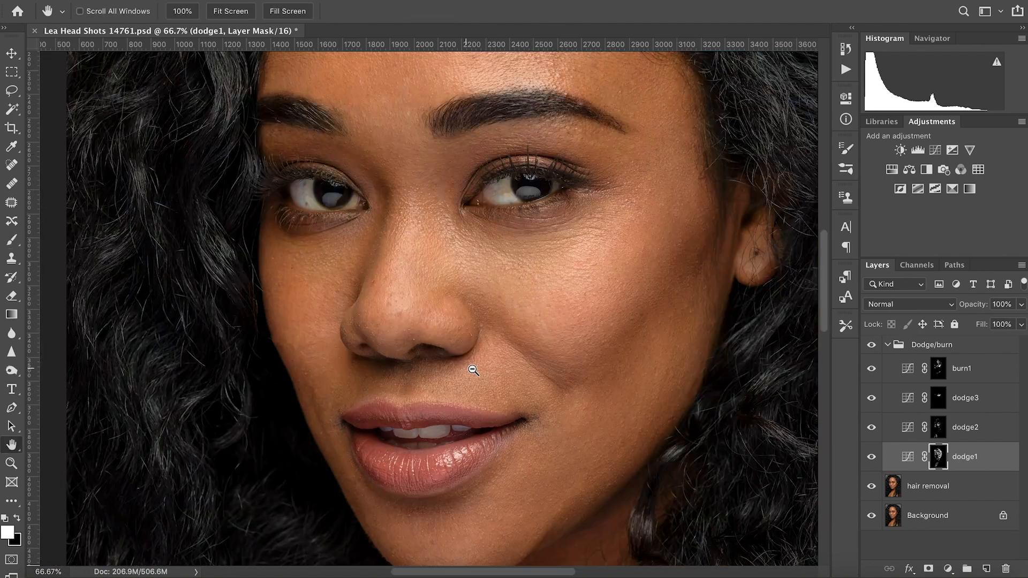
pyautogui.click(471, 369)
pyautogui.click(469, 370)
pyautogui.click(467, 375)
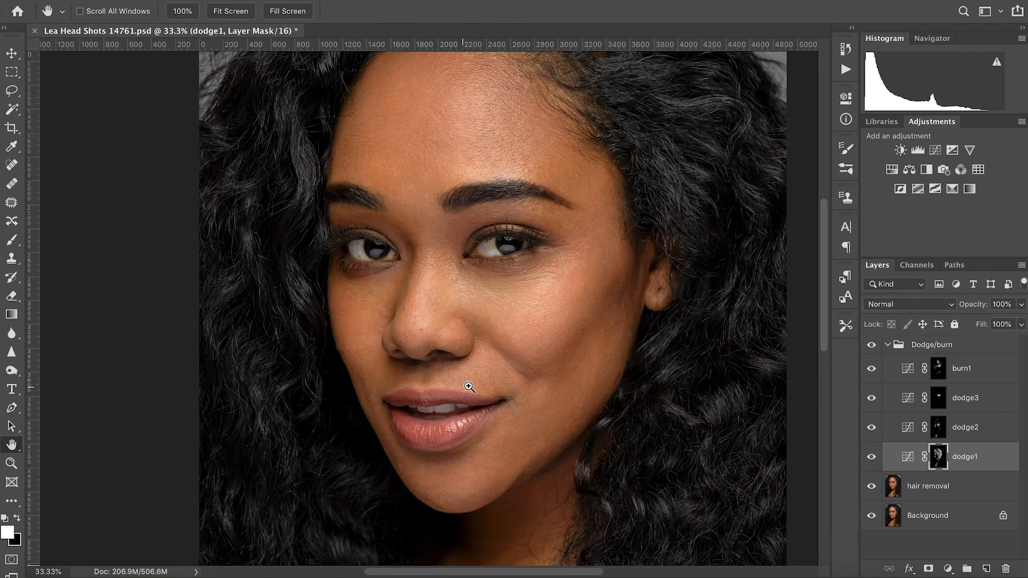
pyautogui.click(462, 394)
pyautogui.click(452, 398)
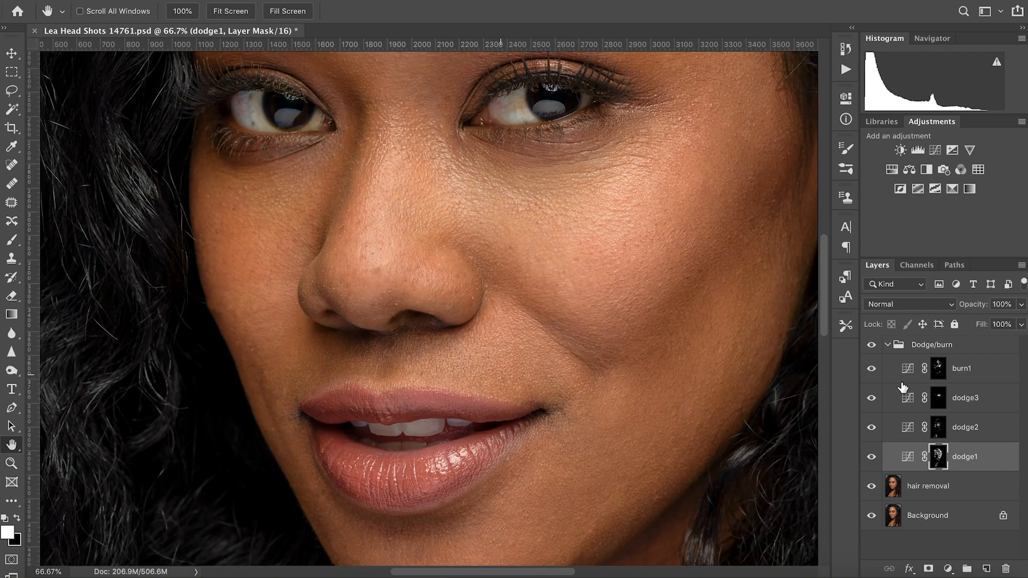
# Duplicate the hair removal layer and save the document
pyautogui.click(935, 486)
pyautogui.doubleClick(919, 499)
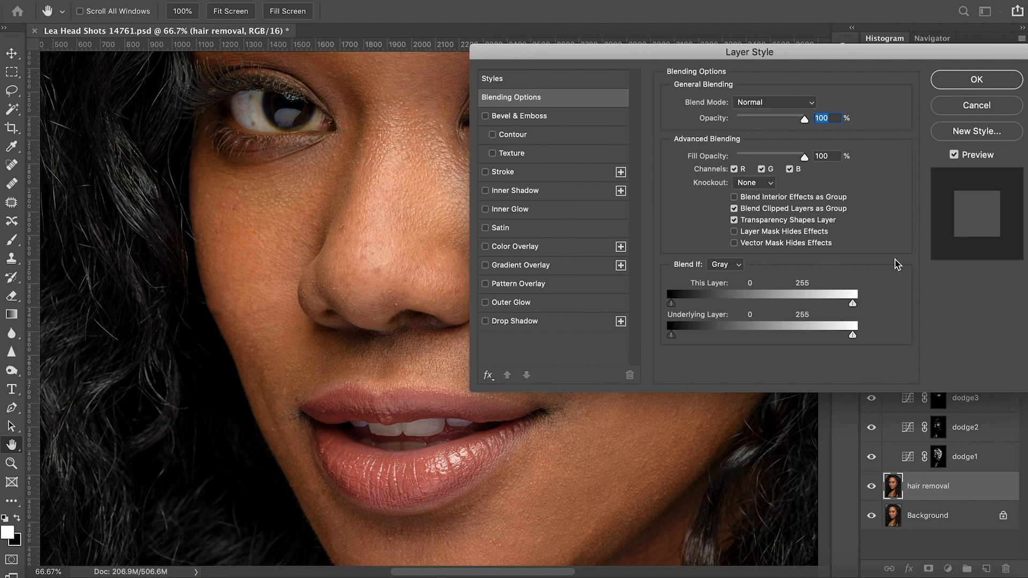
pyautogui.click(956, 110)
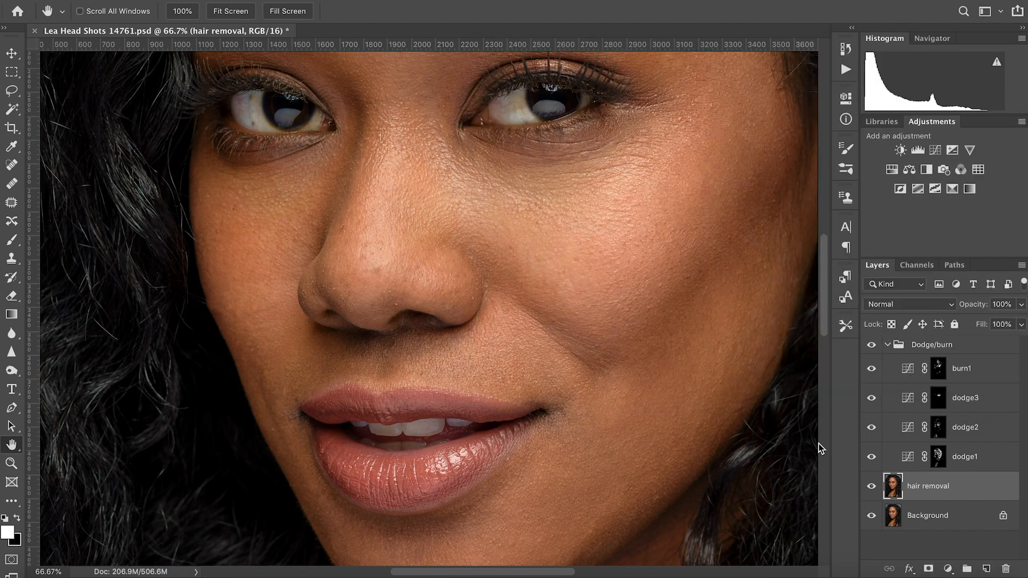
pyautogui.hotkey('ctrl', 'j')
pyautogui.hotkey('ctrl', 's')
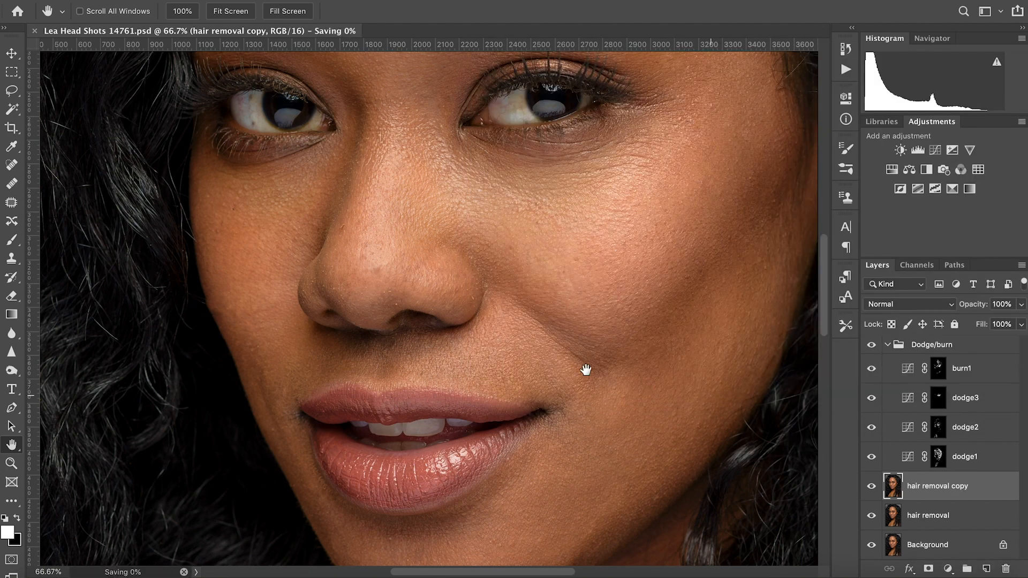
# Smooth the bump on the left-hand cheek edge with the 40 px Clone Stamp on the hair removal copy layer
pyautogui.click(205, 310)
pyautogui.moveTo(236, 300); pyautogui.dragTo(252, 297)
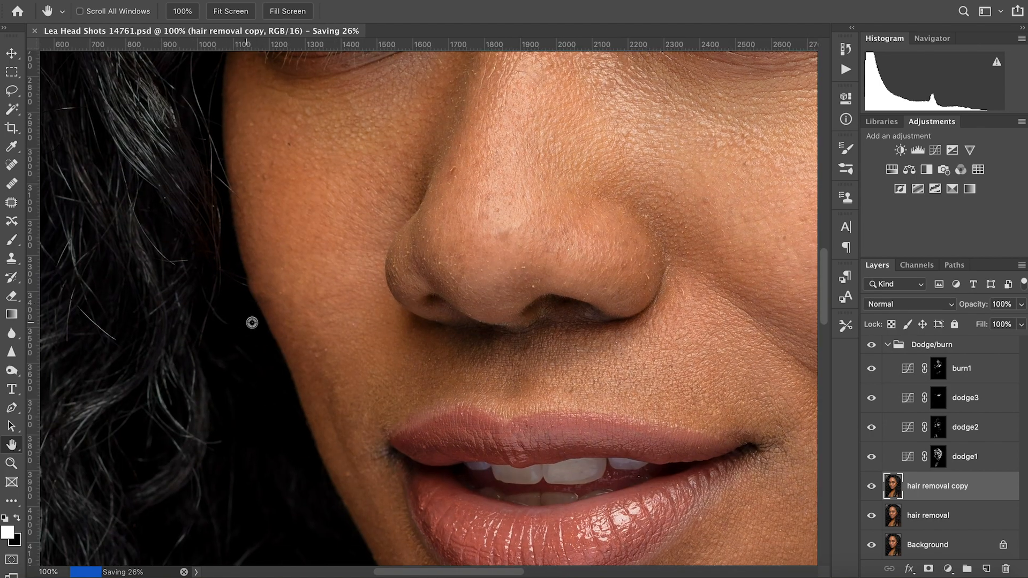
pyautogui.press('s')
pyautogui.moveTo(253, 302); pyautogui.dragTo(250, 294)
pyautogui.keyDown('alt'); pyautogui.click(272, 345); pyautogui.keyUp('alt')
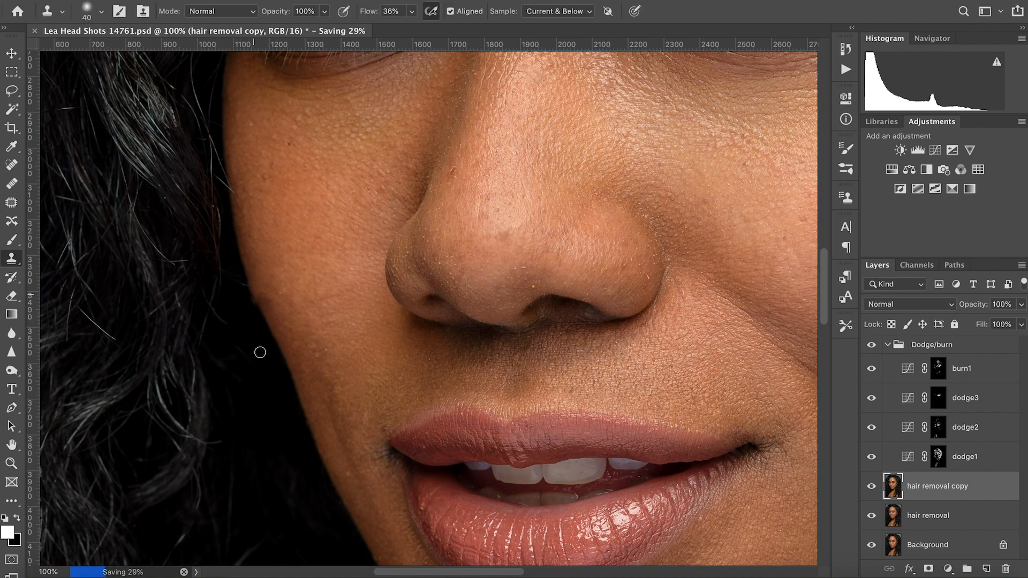
pyautogui.moveTo(250, 287); pyautogui.dragTo(249, 286)
pyautogui.moveTo(267, 325); pyautogui.dragTo(256, 294)
pyautogui.moveTo(244, 279)
pyautogui.mouseDown()
pyautogui.moveTo(244, 251)
pyautogui.moveTo(257, 313)
pyautogui.mouseUp()
pyautogui.keyDown('alt'); pyautogui.click(252, 295); pyautogui.keyUp('alt')
pyautogui.click(261, 308)
# Step back in the history to the third Clone Stamp stroke made on the hair removal copy layer
pyautogui.click(846, 48)
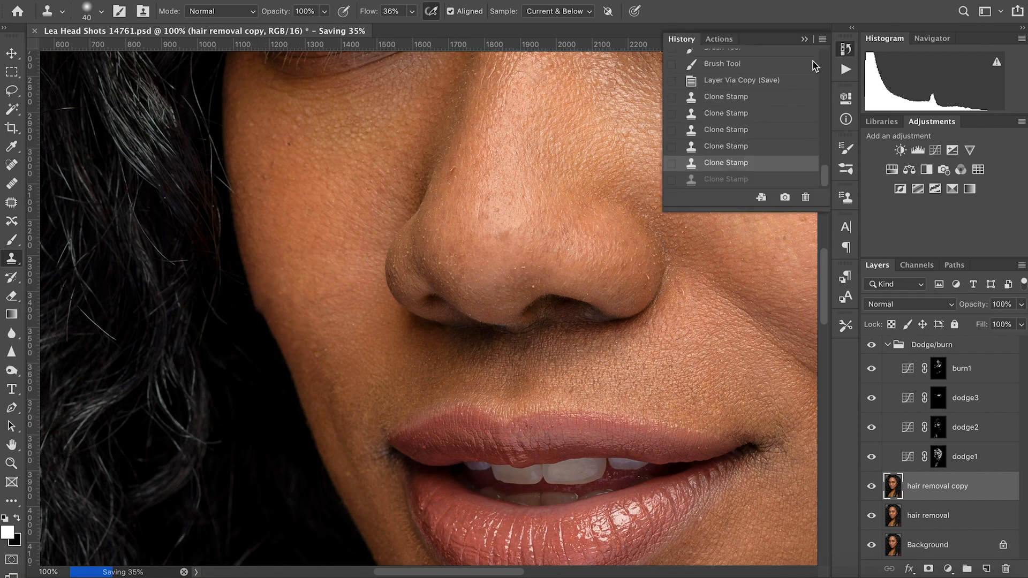
pyautogui.click(752, 153)
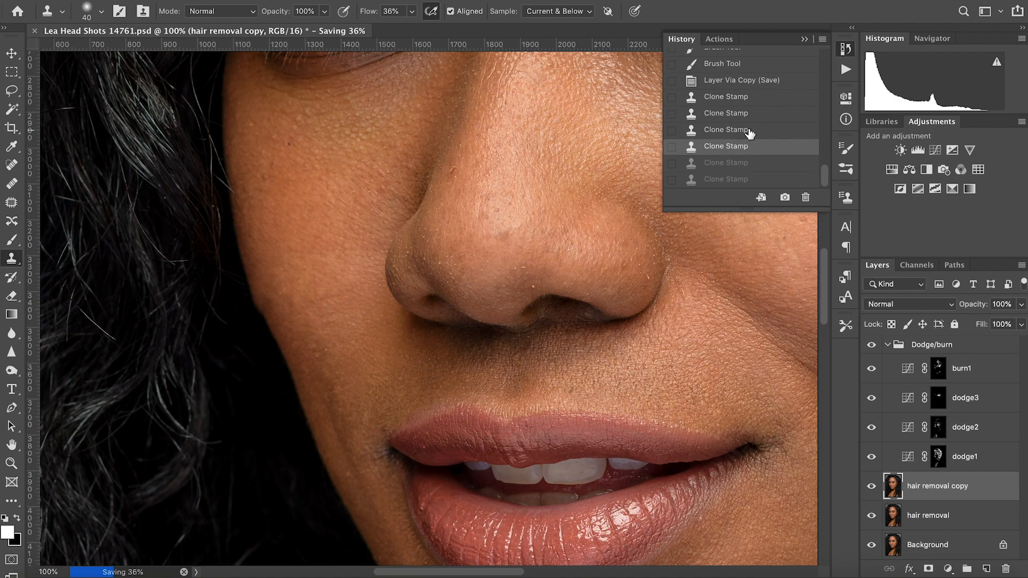
pyautogui.click(749, 134)
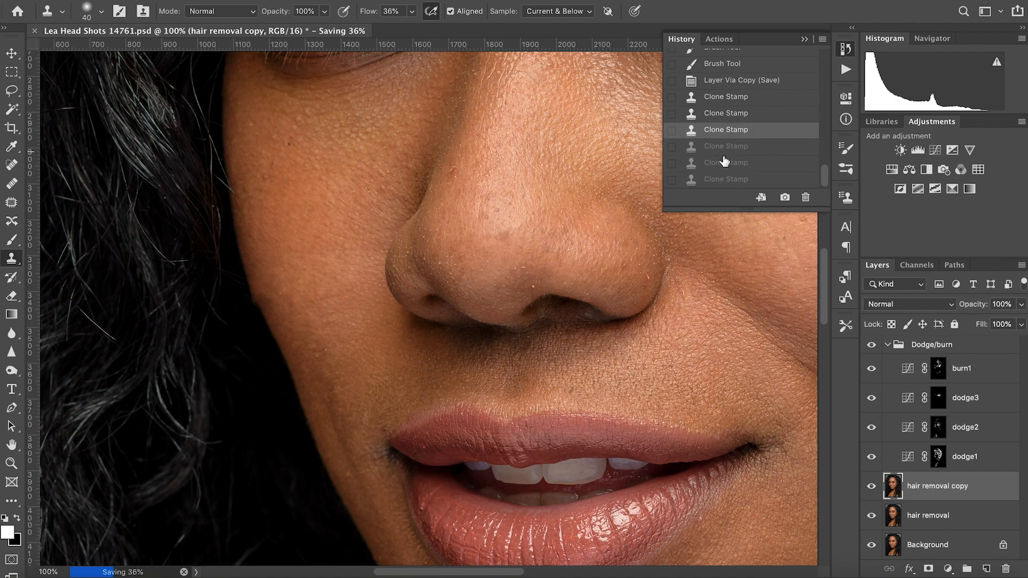
# Resample the cheek skin near the edge and clone over the remaining bump in the left-hand cheek contour
pyautogui.keyDown('alt'); pyautogui.click(271, 280); pyautogui.keyUp('alt')
pyautogui.click(263, 300)
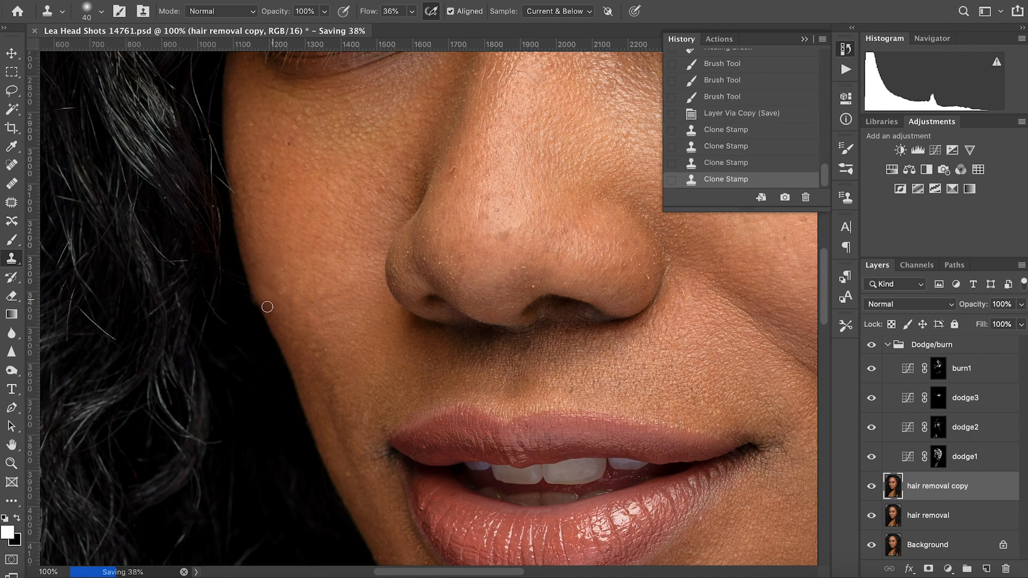
pyautogui.click(264, 296)
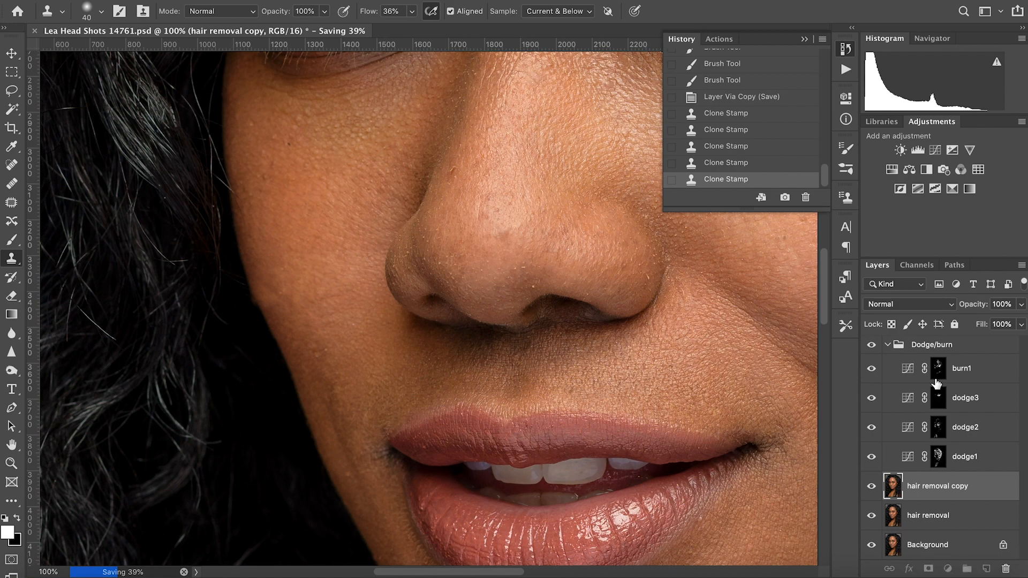
# Burn the left-hand cheek edge on the burn1 mask with the 59 px soft Brush
pyautogui.click(938, 375)
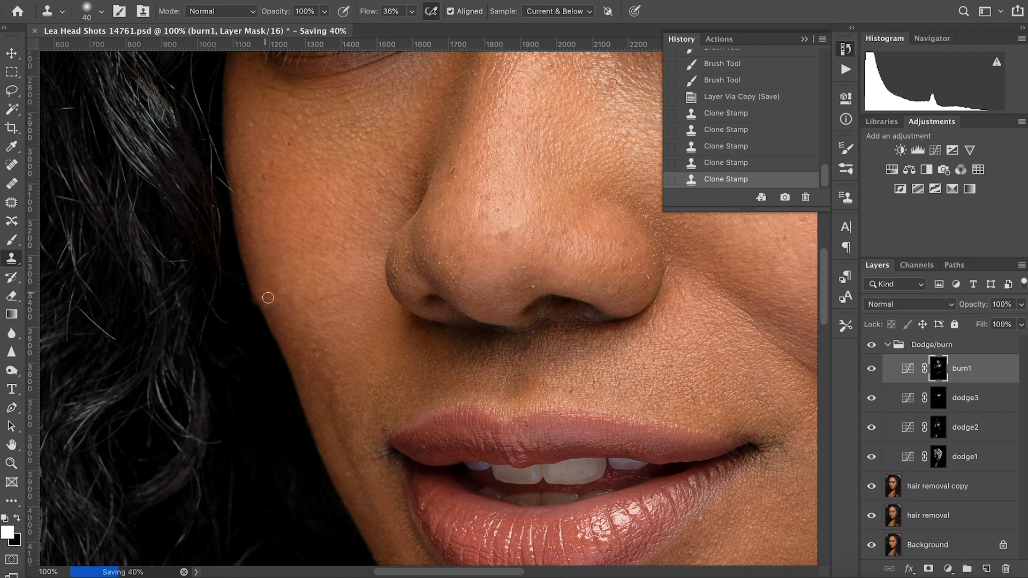
pyautogui.click(268, 282)
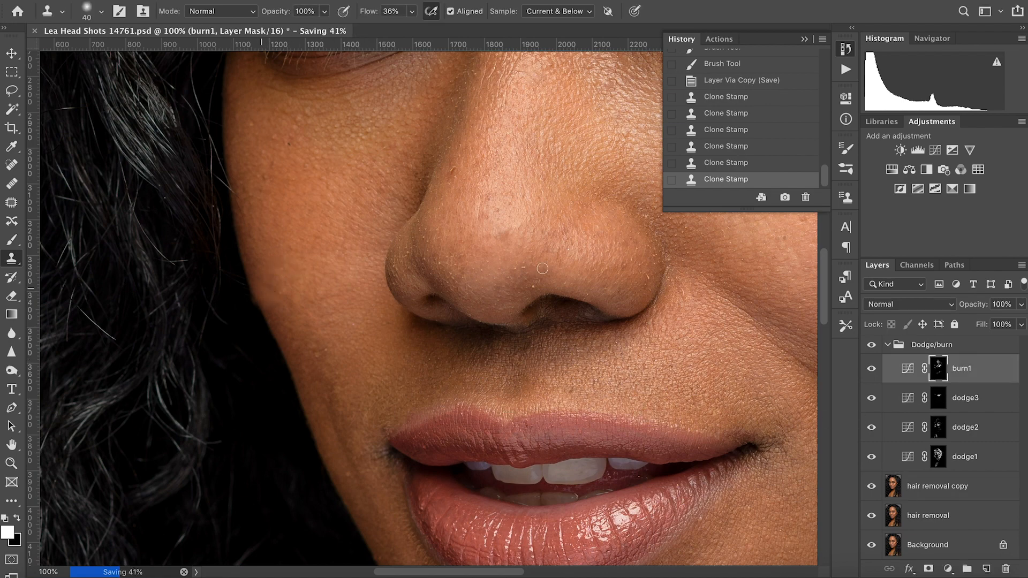
pyautogui.press('b')
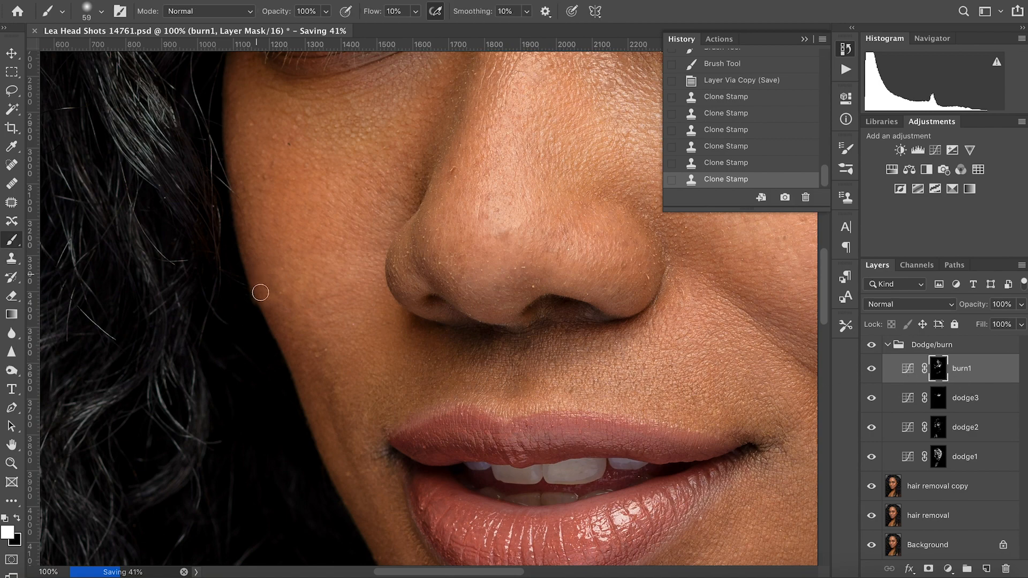
pyautogui.moveTo(272, 302)
pyautogui.mouseDown()
pyautogui.moveTo(288, 328)
pyautogui.moveTo(252, 275)
pyautogui.moveTo(225, 260)
pyautogui.mouseUp()
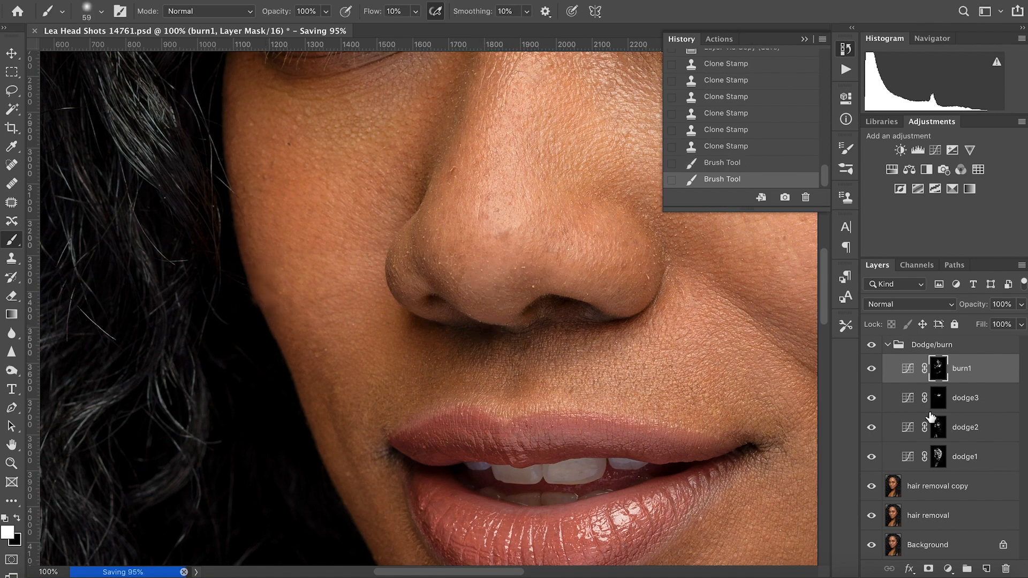
# Set the soft Brush size to 23 px on the dodge3 mask, and switch to the dodge1 and burn1 masks
pyautogui.click(932, 407)
pyautogui.click(846, 168)
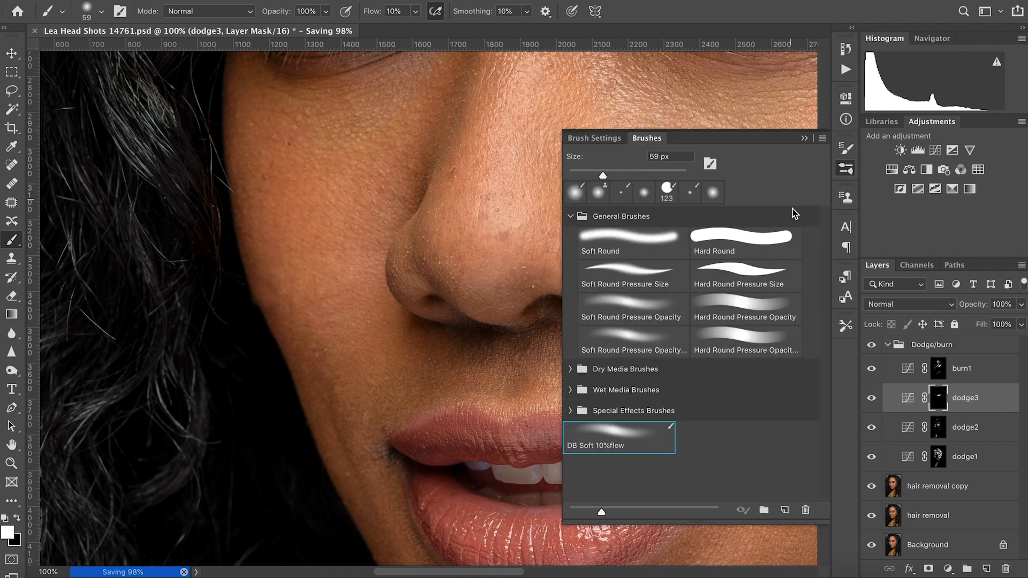
pyautogui.moveTo(603, 175); pyautogui.dragTo(583, 176)
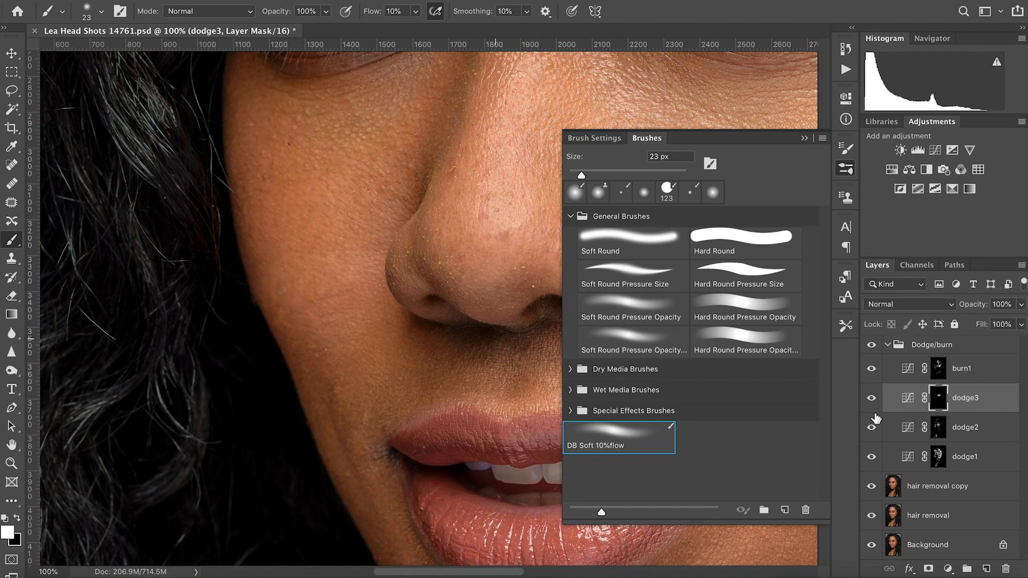
pyautogui.click(938, 457)
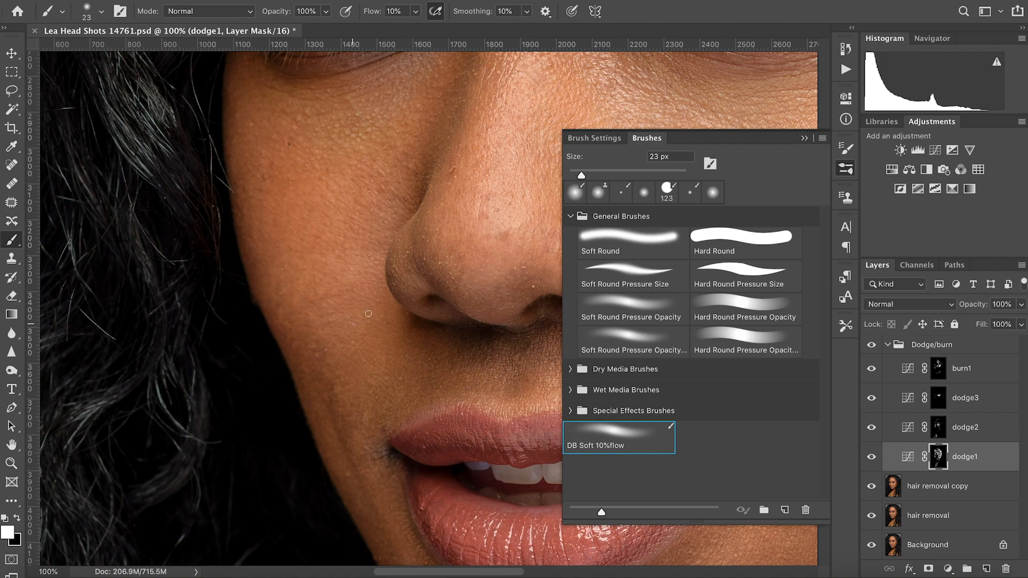
pyautogui.click(936, 375)
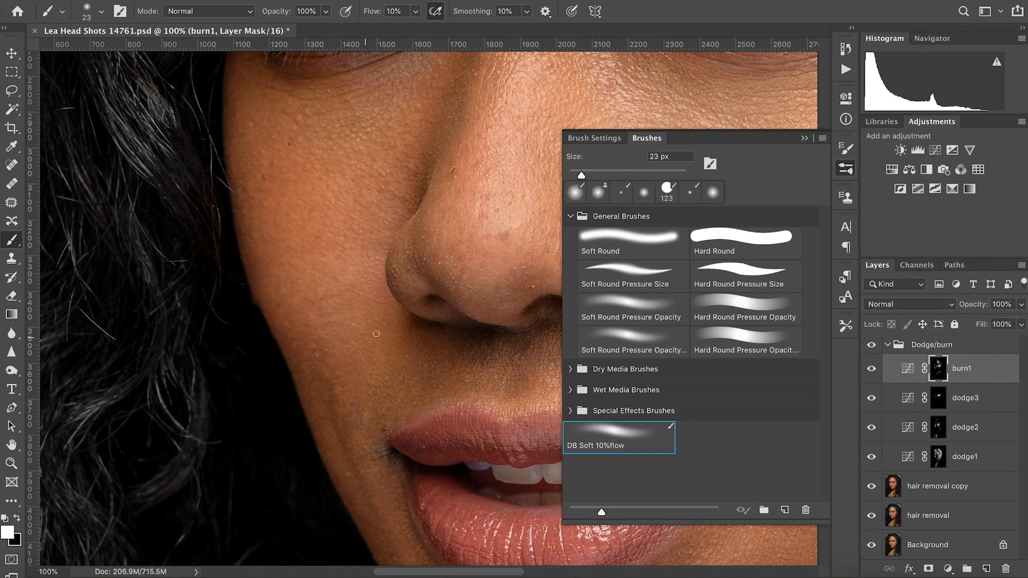
# Save the portrait document with its current dodge and burn edits
pyautogui.press('space')
pyautogui.rightClick(375, 333)
pyautogui.click(378, 335)
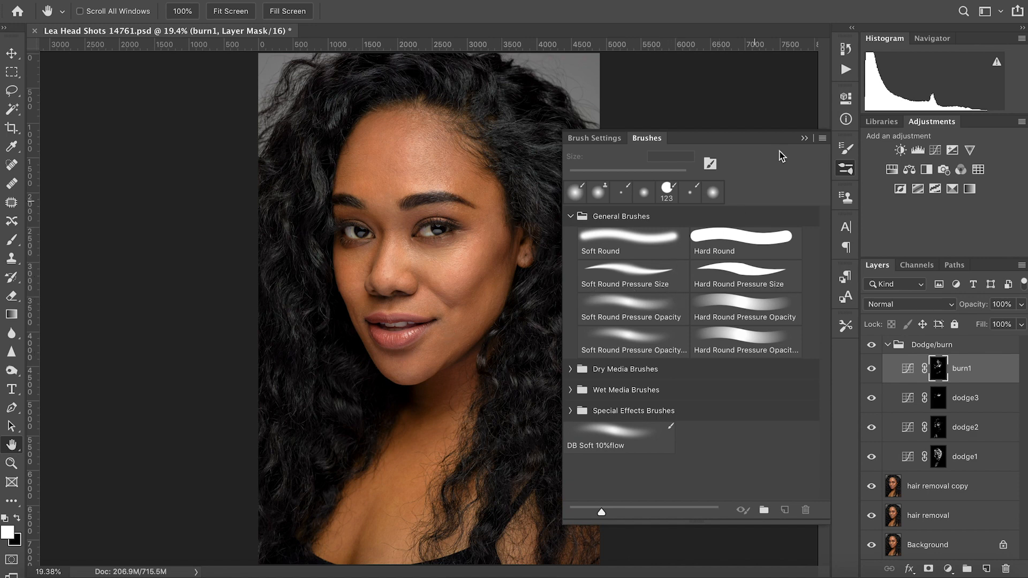
pyautogui.click(805, 138)
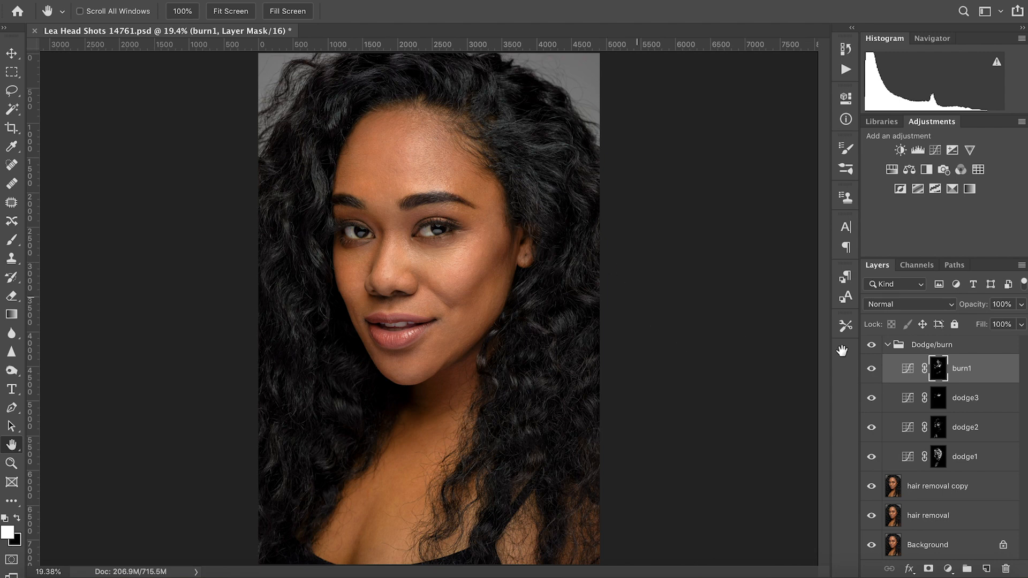
pyautogui.press('super+s')
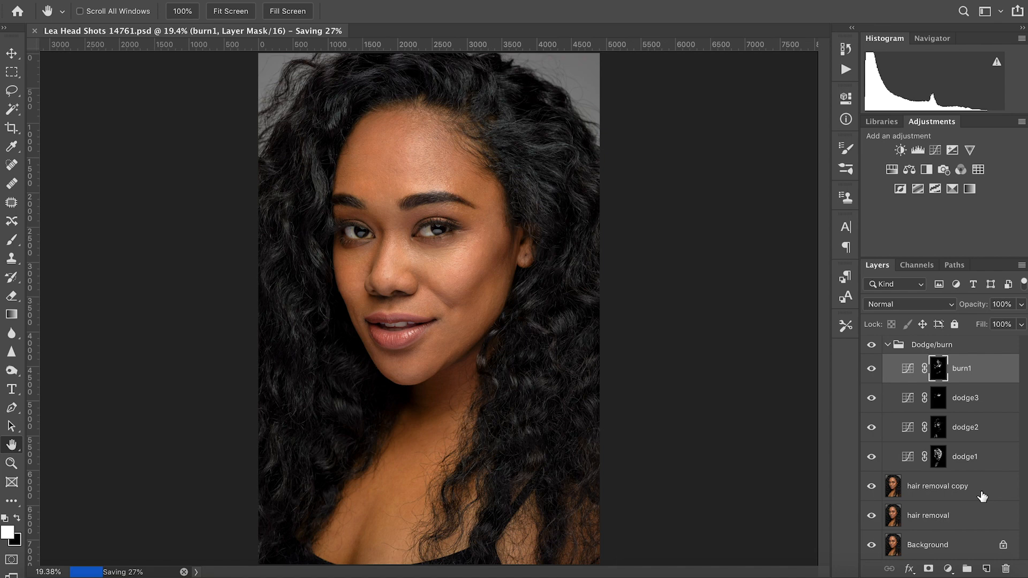
# Run the Sharpening action on the hair removal copy layer
pyautogui.click(982, 495)
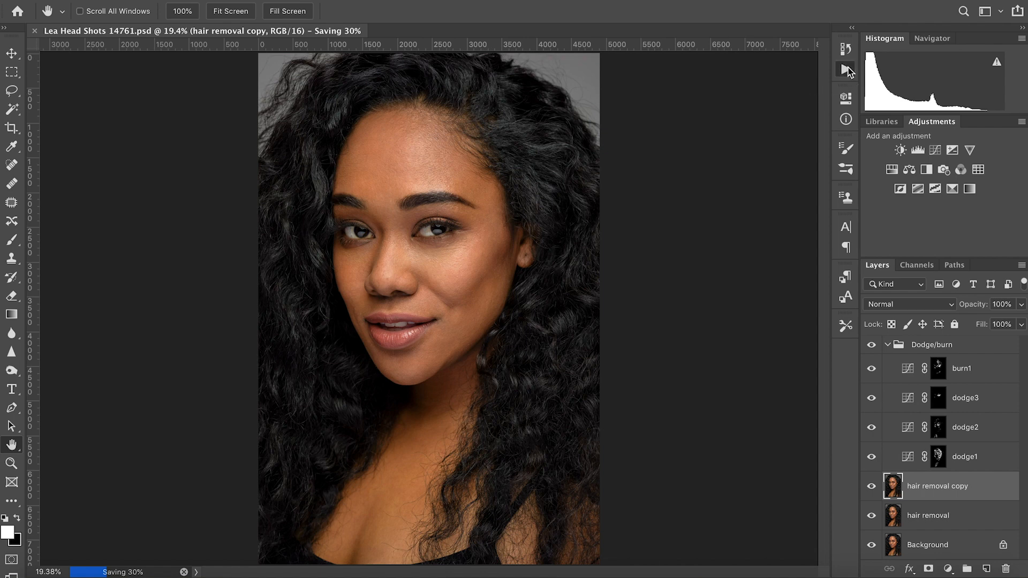
pyautogui.click(846, 69)
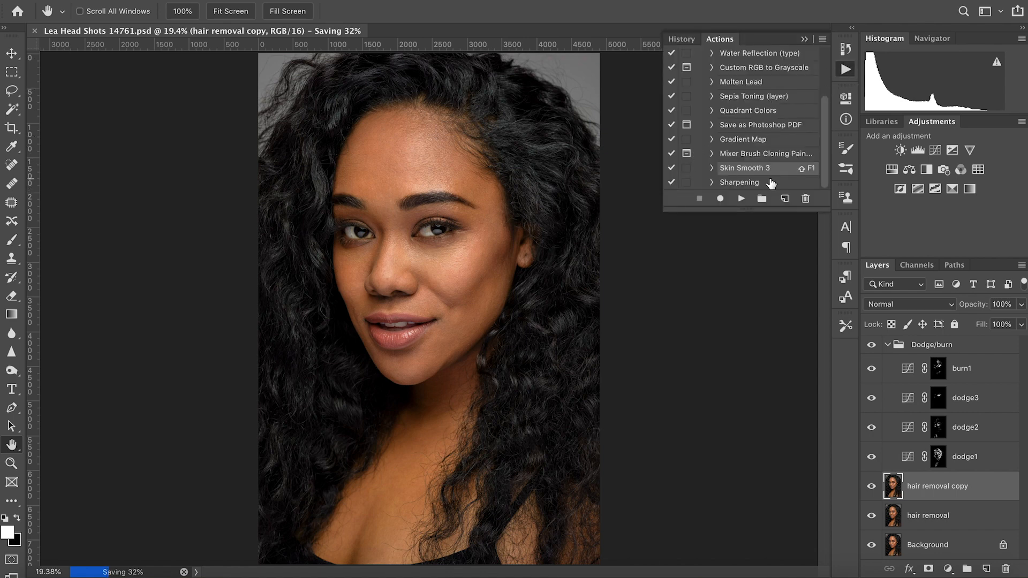
pyautogui.click(771, 183)
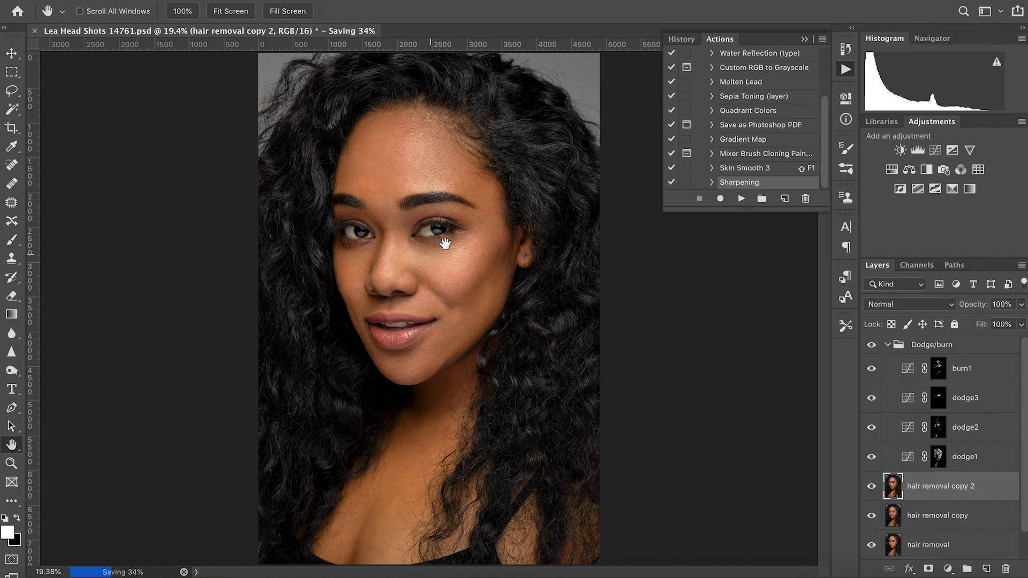
# Lower the opacity of the hair removal copy 2 layer to 69%
pyautogui.keyDown('ctrl'); pyautogui.click(445, 246); pyautogui.keyUp('ctrl')
pyautogui.keyDown('ctrl'); pyautogui.click(436, 248); pyautogui.keyUp('ctrl')
pyautogui.keyDown('ctrl'); pyautogui.click(439, 254); pyautogui.keyUp('ctrl')
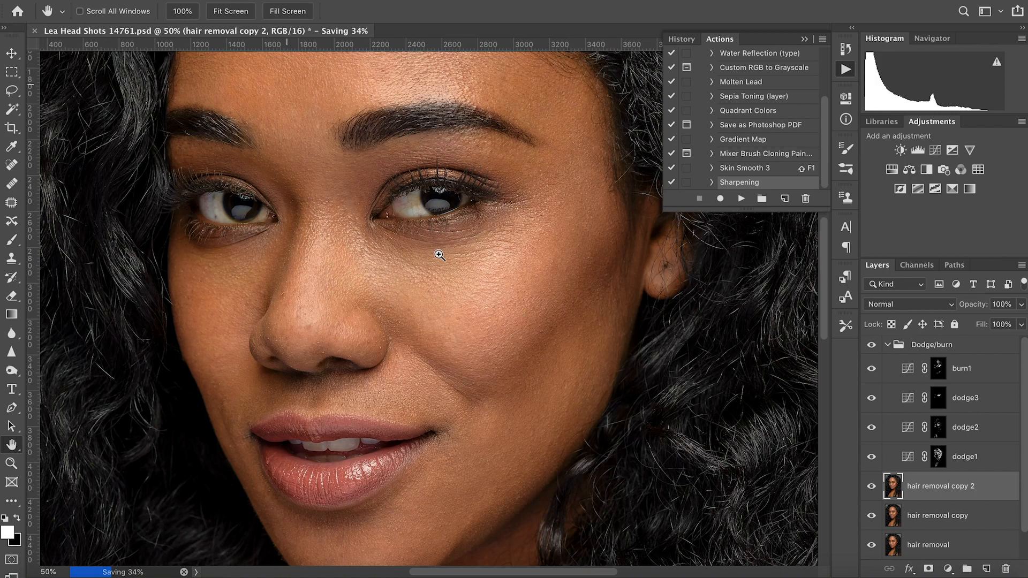
pyautogui.keyDown('ctrl'); pyautogui.click(440, 258); pyautogui.keyUp('ctrl')
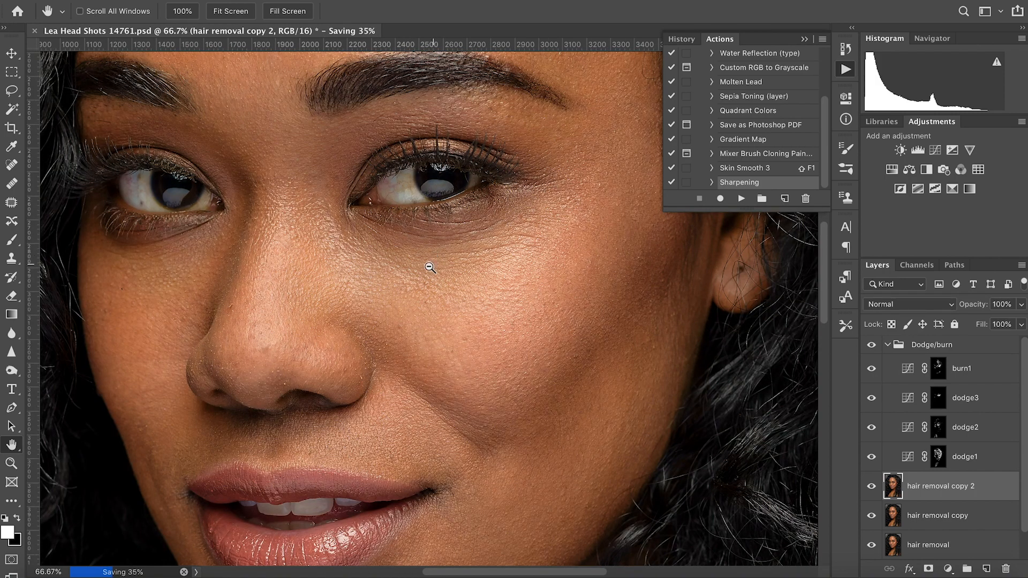
pyautogui.keyDown('ctrl'); pyautogui.keyDown('alt'); pyautogui.click(427, 270); pyautogui.keyUp('alt'); pyautogui.keyUp('ctrl')
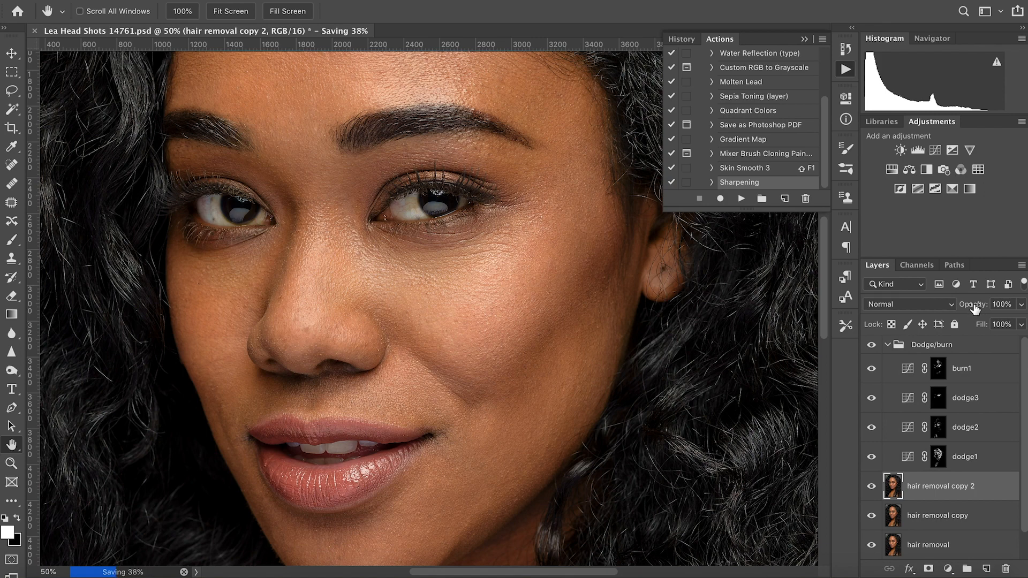
pyautogui.moveTo(976, 305); pyautogui.dragTo(952, 313)
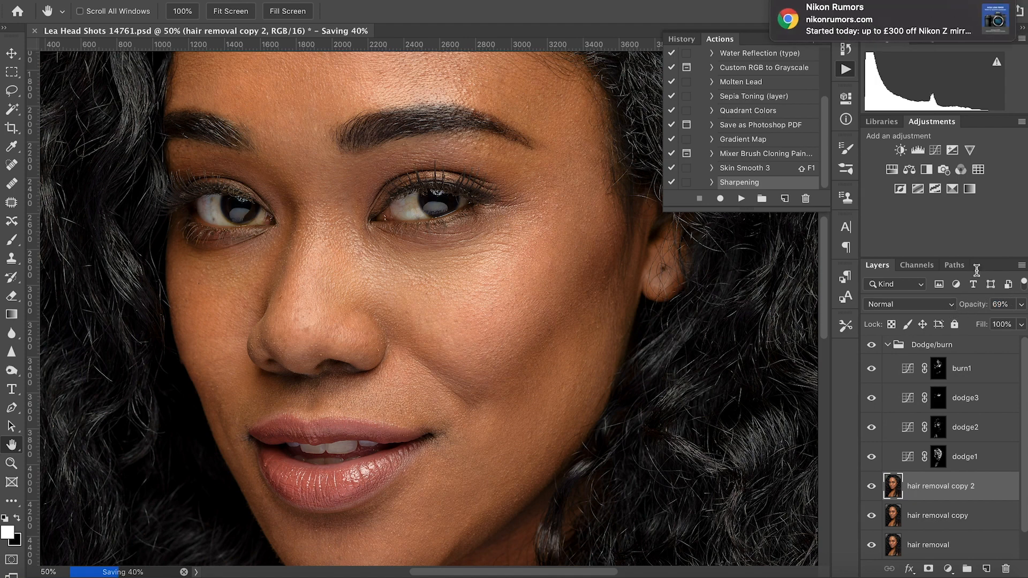
# Set the hair removal copy 2 layer to 70% opacity and merge it with a fresh duplicate of the hair removal copy layer
pyautogui.click(992, 304)
pyautogui.write('70')
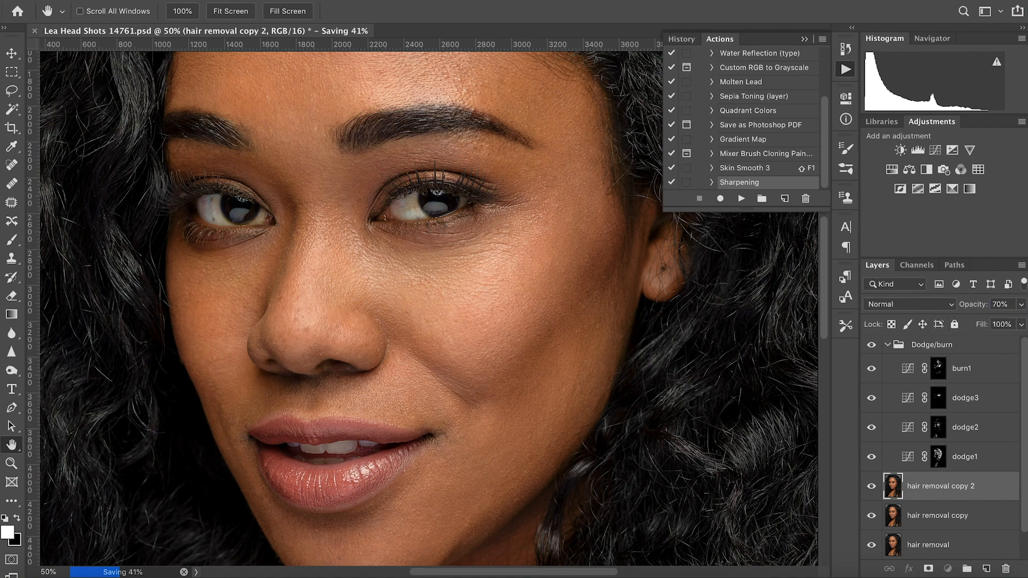
pyautogui.hotkey('alt', ']')
pyautogui.hotkey('alt', '[')
pyautogui.hotkey('alt', '[')
pyautogui.hotkey('ctrl', 'j')
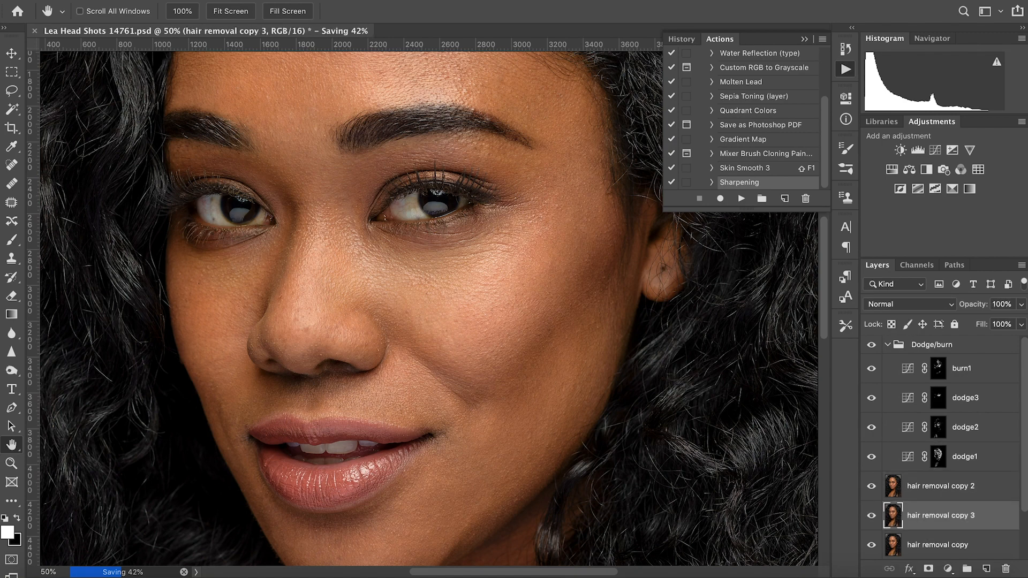
pyautogui.hotkey('shift', 'alt', ']')
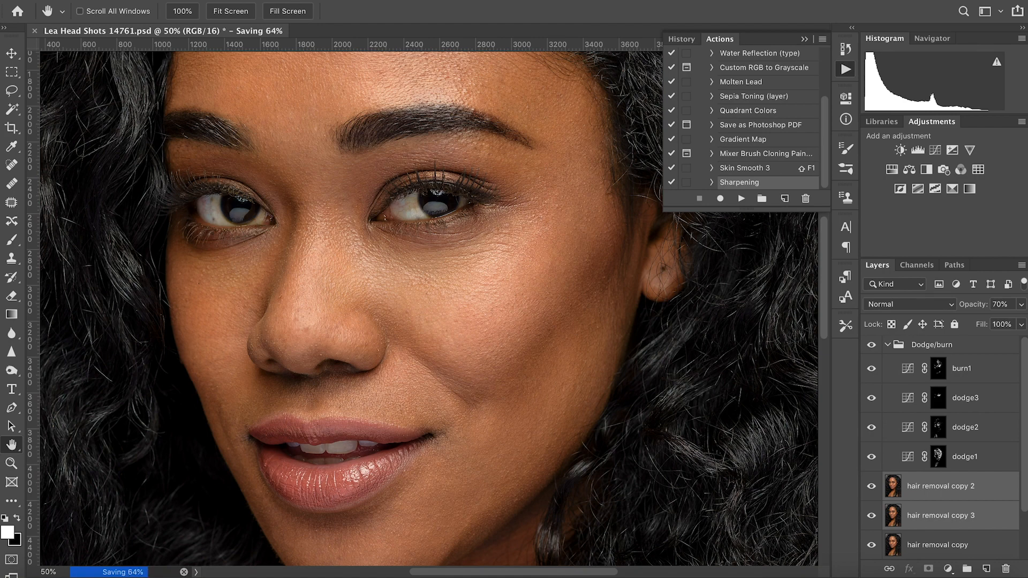
pyautogui.rightClick(981, 497)
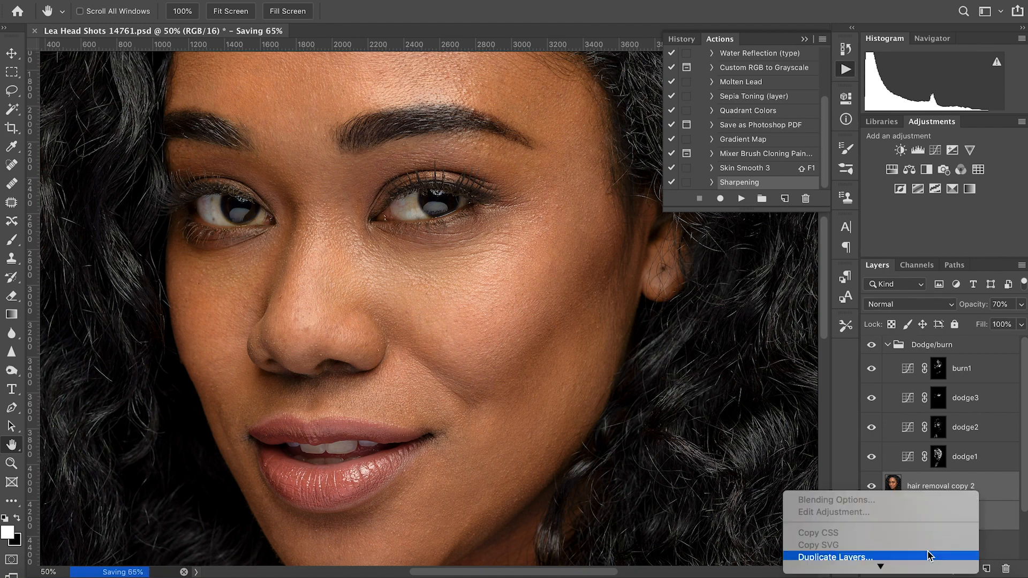
pyautogui.scroll(-10, 911, 486)
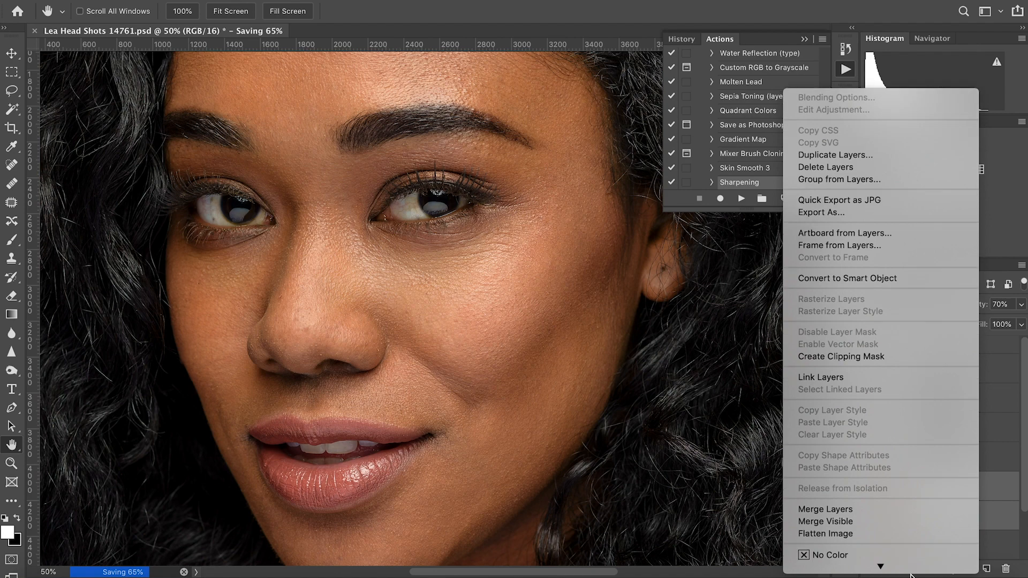
pyautogui.click(913, 452)
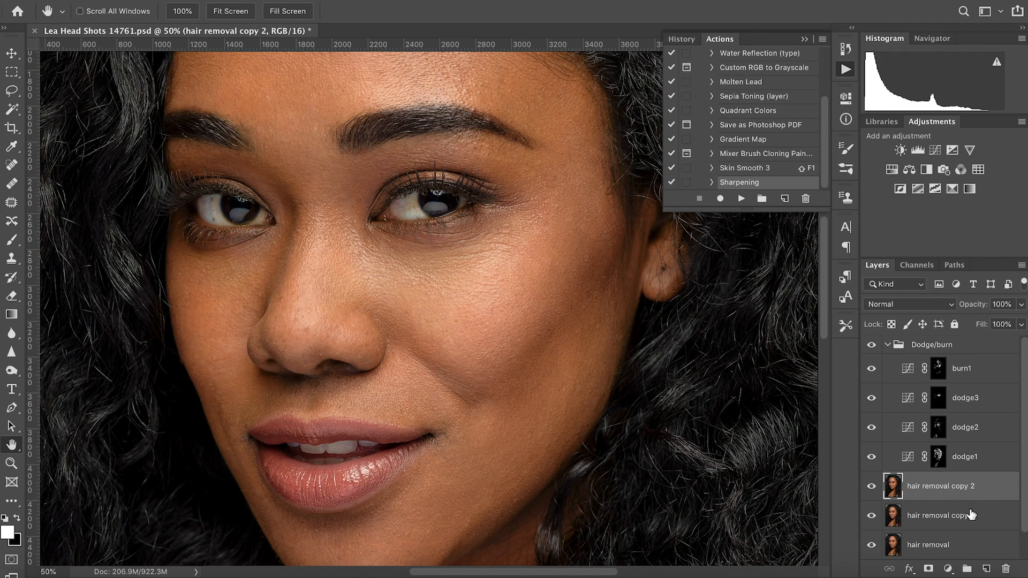
# Duplicate the merged hair removal copy 2 layer and rename the lower of the two layers sharen
pyautogui.hotkey('ctrl', 'j')
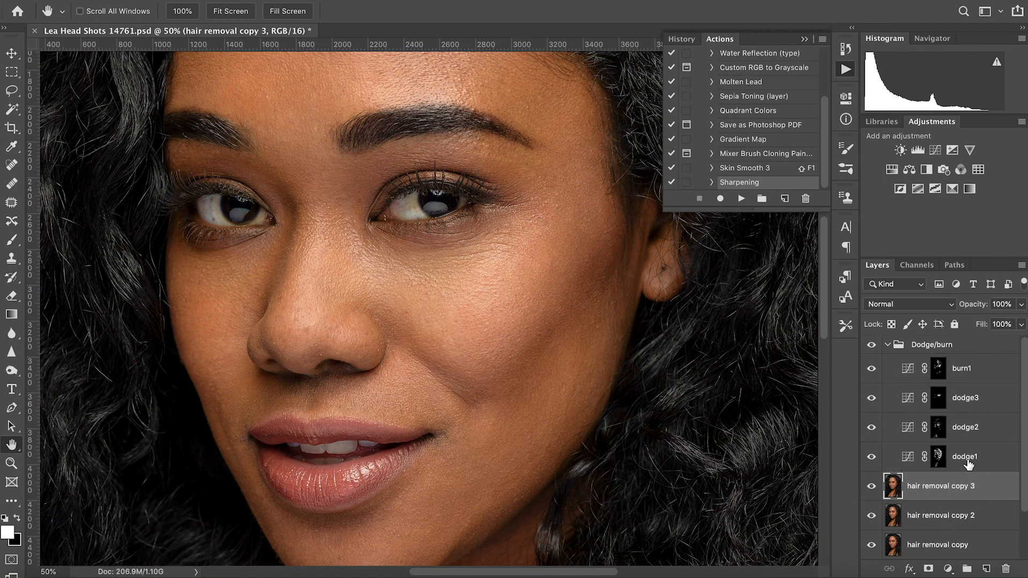
pyautogui.doubleClick(956, 516)
pyautogui.write('sharen')
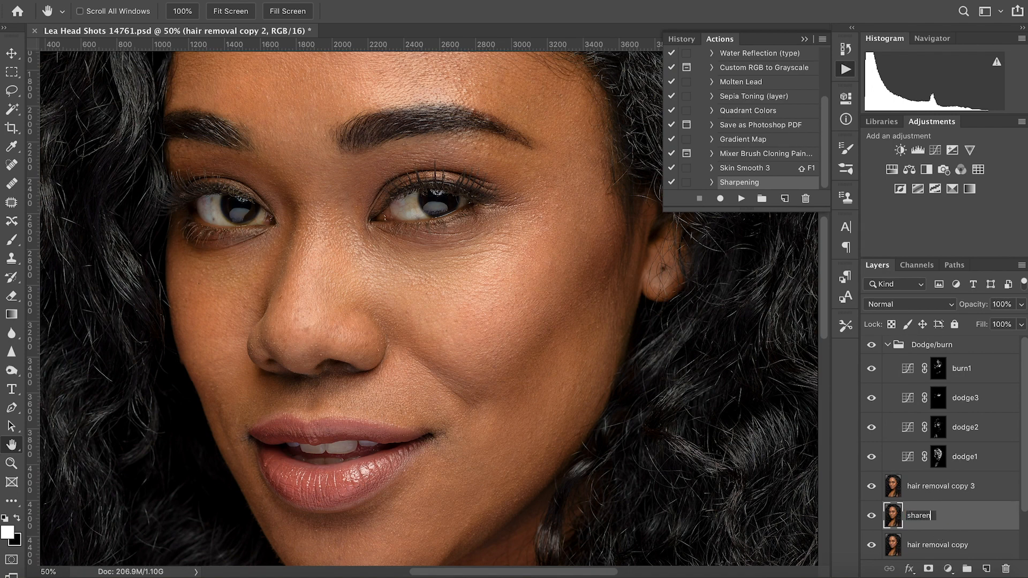
pyautogui.press('Return')
# Rename the duplicate layer above sharen as lip gloss
pyautogui.hotkey('alt', ']')
pyautogui.doubleClick(941, 486)
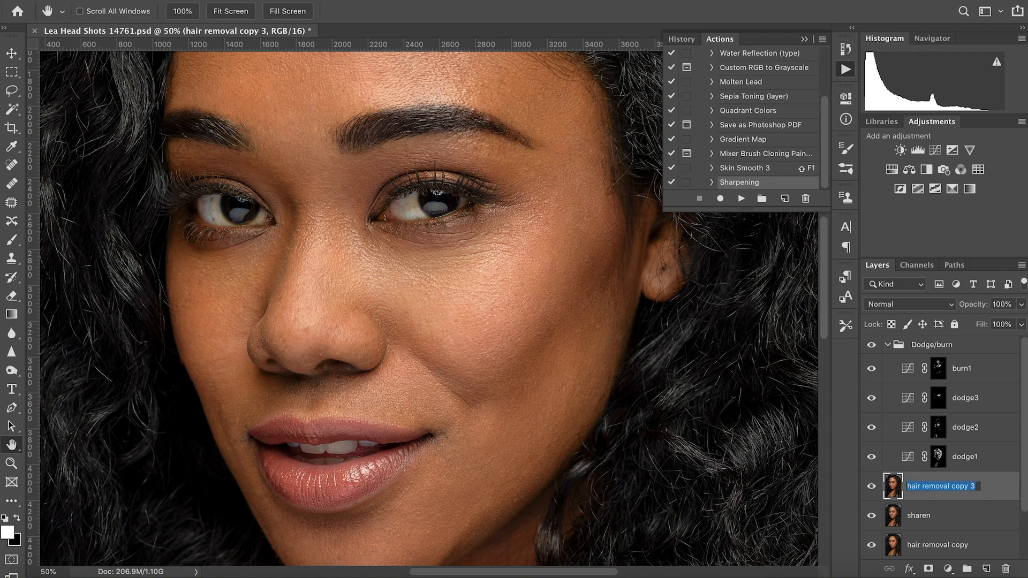
pyautogui.write('lip gloss')
pyautogui.press('Return')
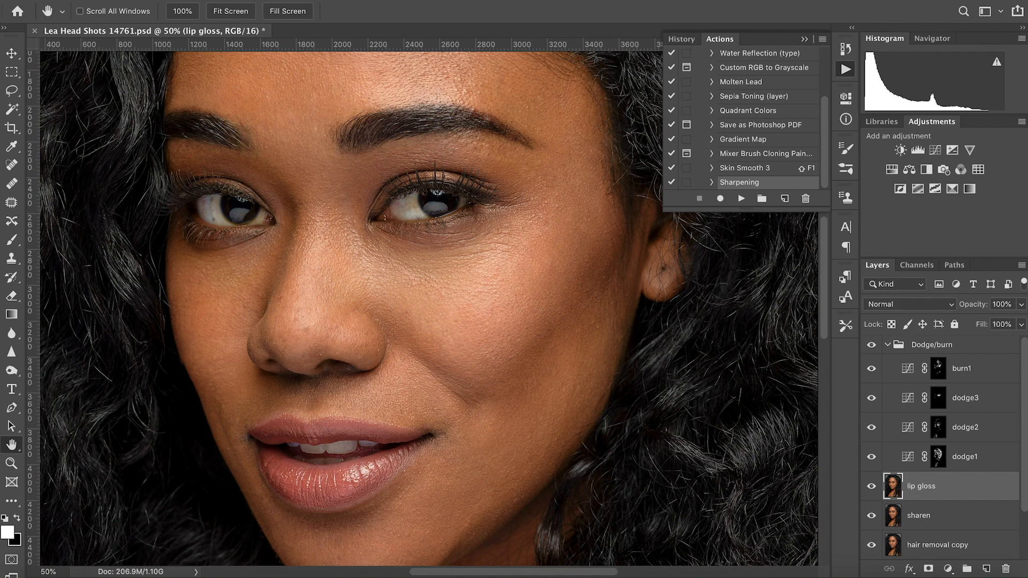
# Apply a High Pass filter with a radius of 5.6 pixels to the lip gloss layer
pyautogui.click(348, 1)
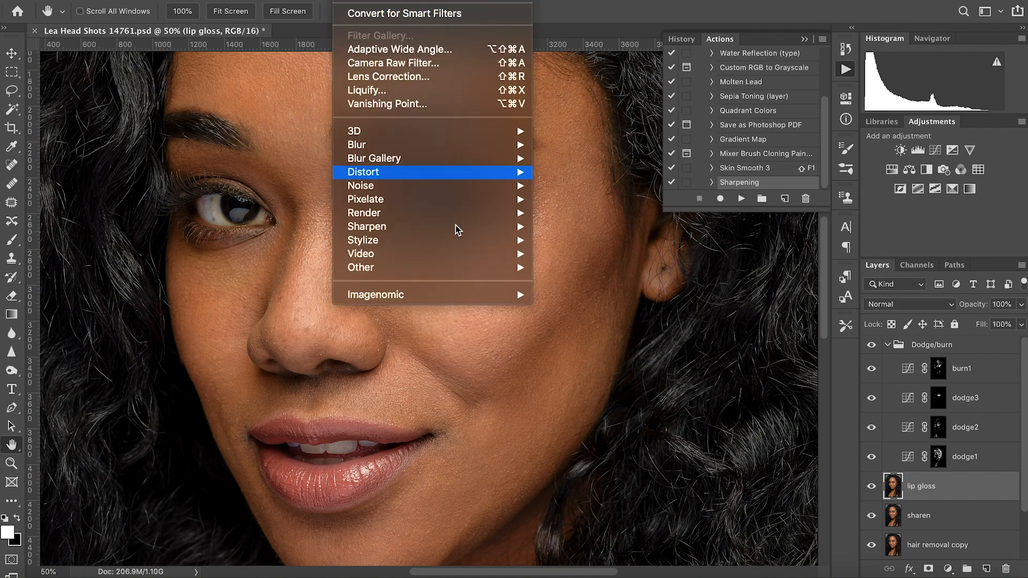
pyautogui.moveTo(498, 298)
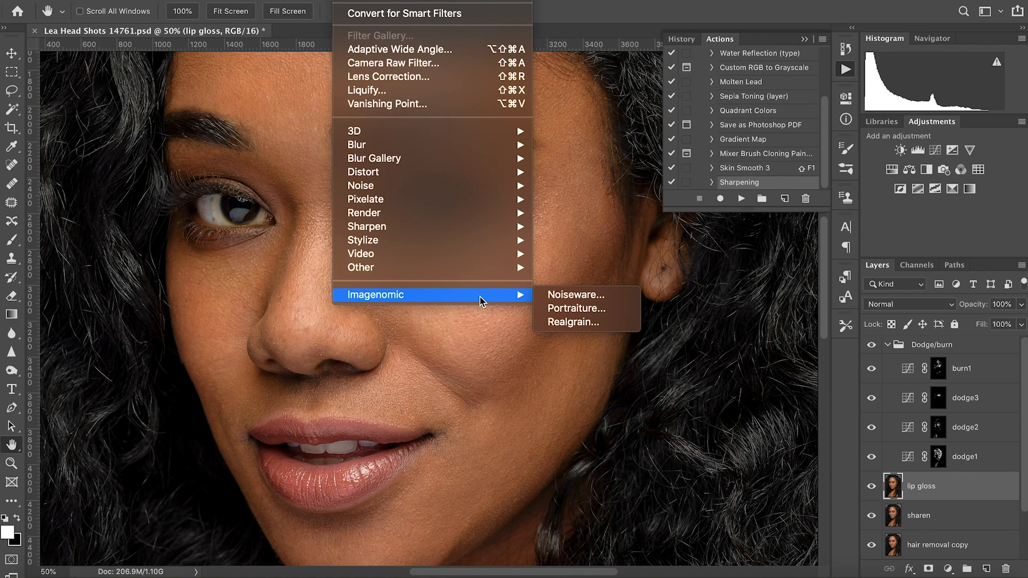
pyautogui.moveTo(470, 268)
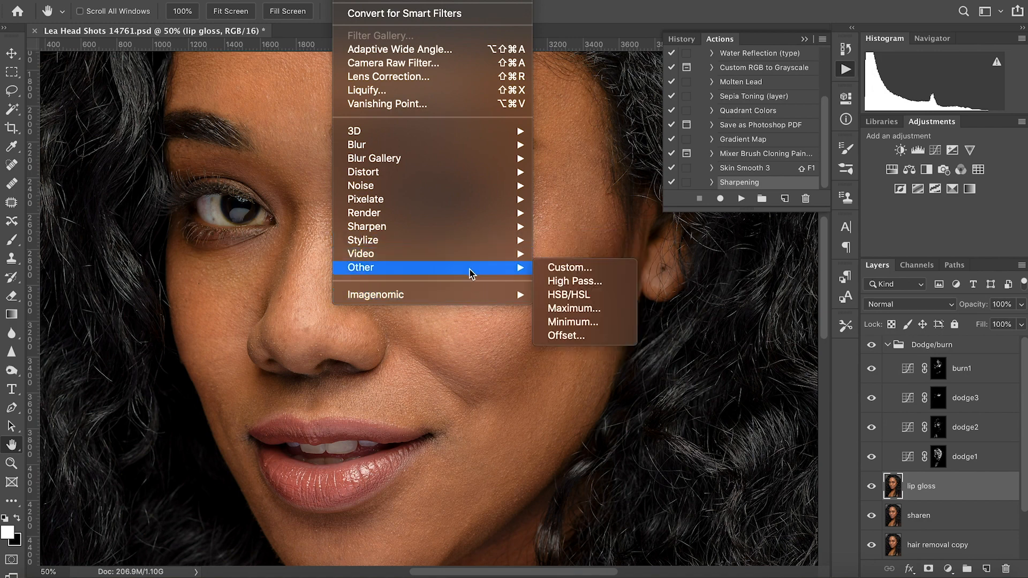
pyautogui.click(561, 282)
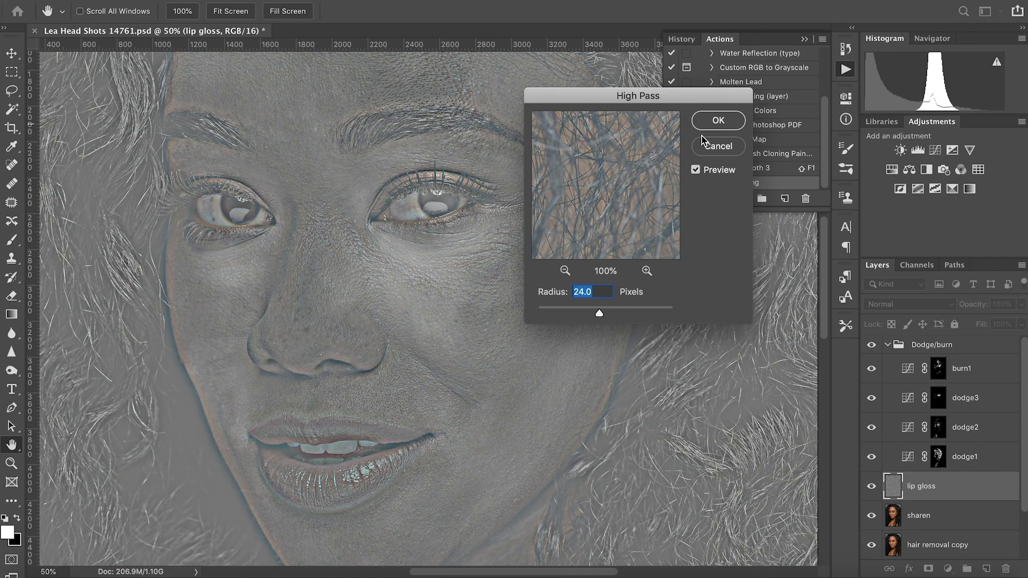
pyautogui.moveTo(602, 313); pyautogui.dragTo(573, 328)
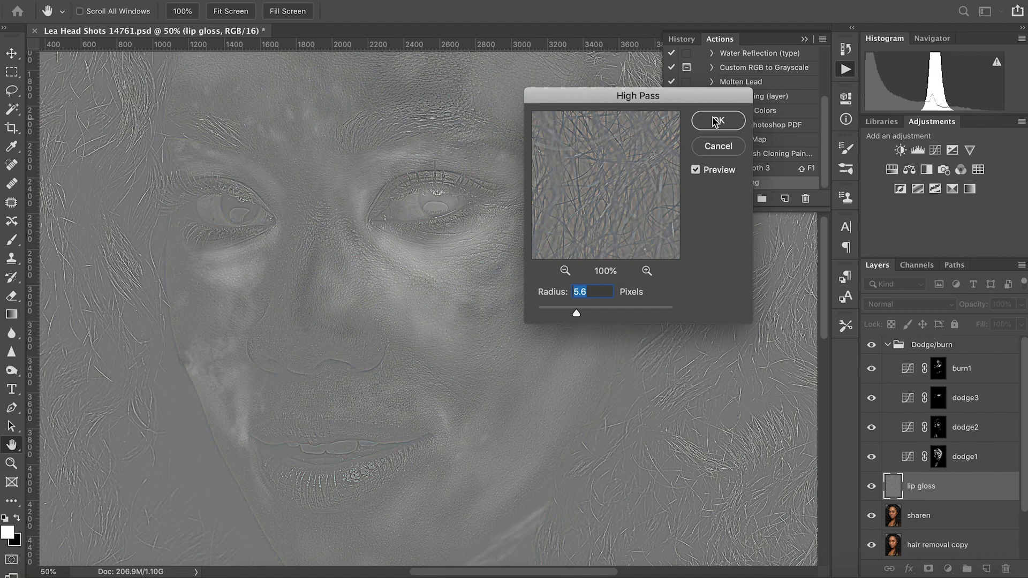
pyautogui.click(696, 126)
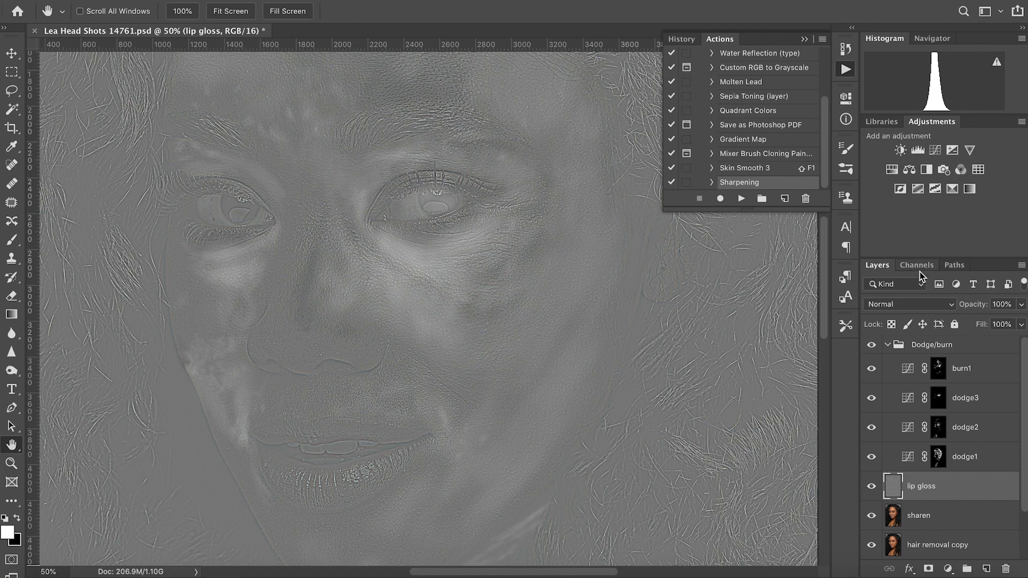
# Set the lip gloss layer's blend mode to Linear Light and hide its effect behind a black layer mask
pyautogui.click(933, 309)
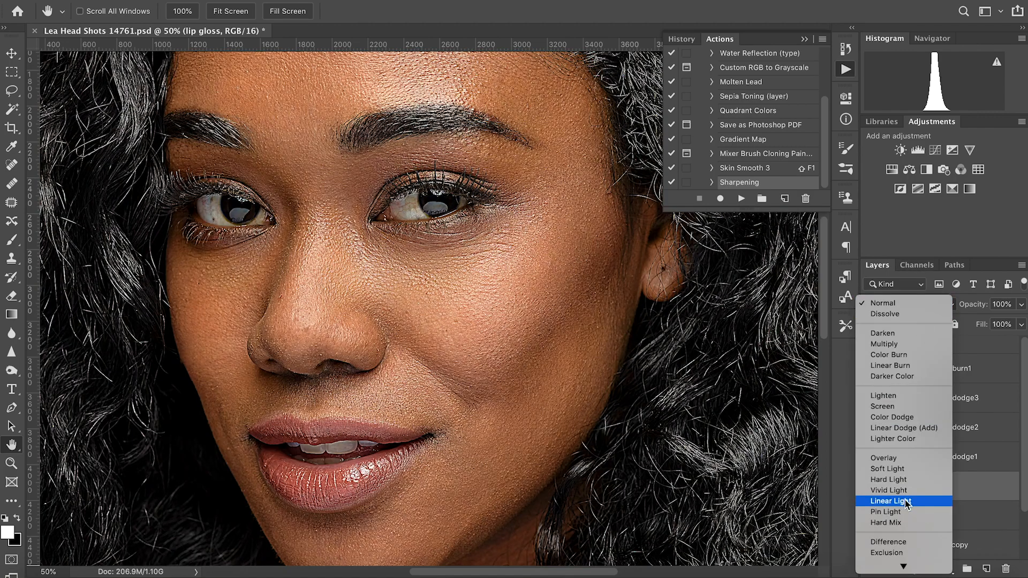
pyautogui.click(904, 502)
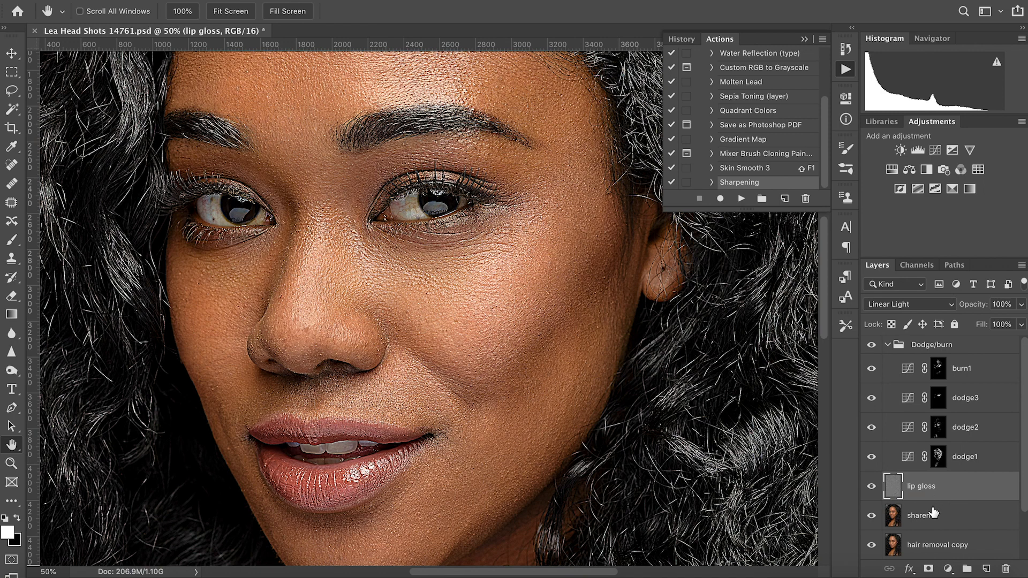
pyautogui.press('super+i')
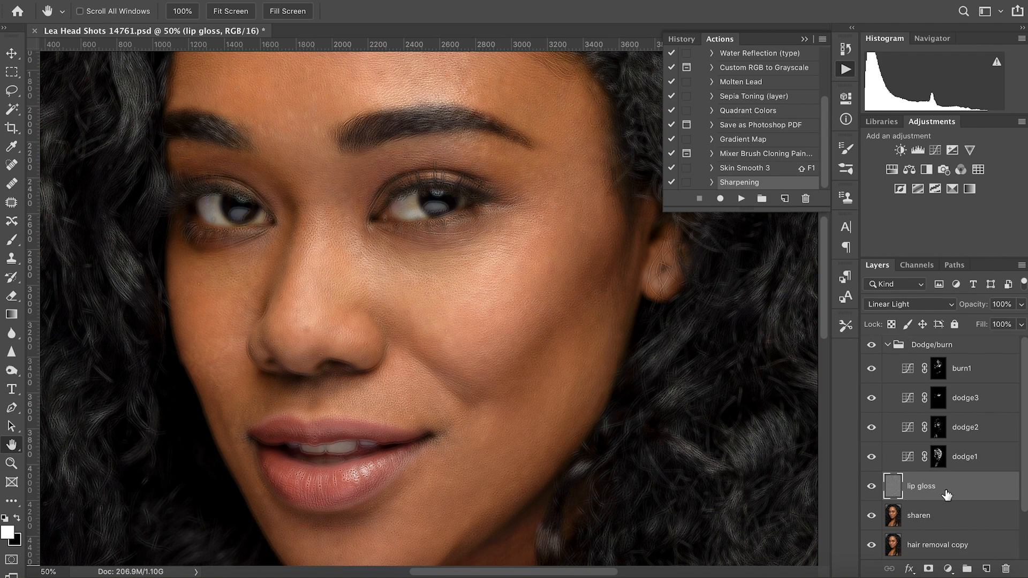
pyautogui.press('super+i')
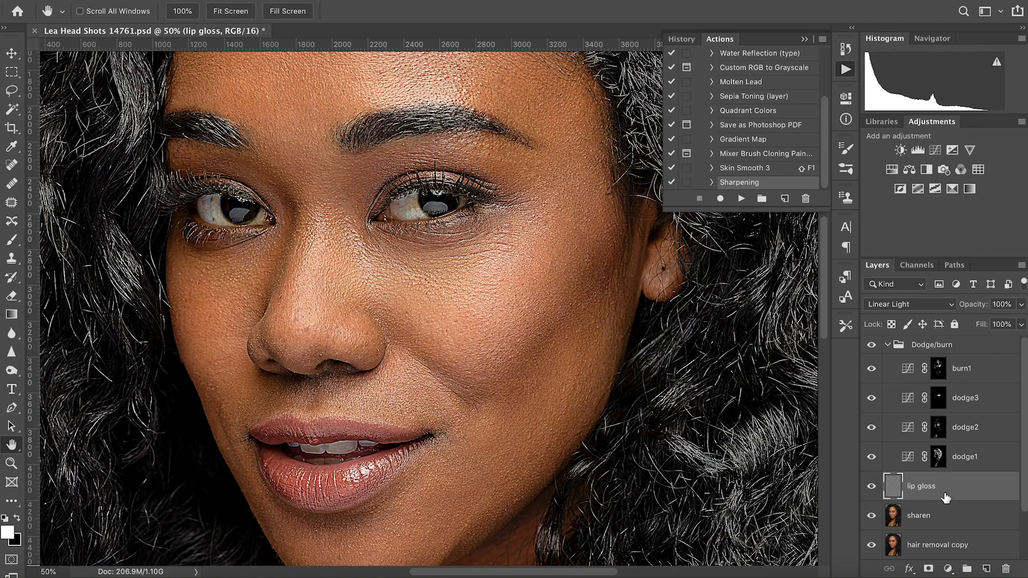
pyautogui.click(929, 569)
pyautogui.press('super+i')
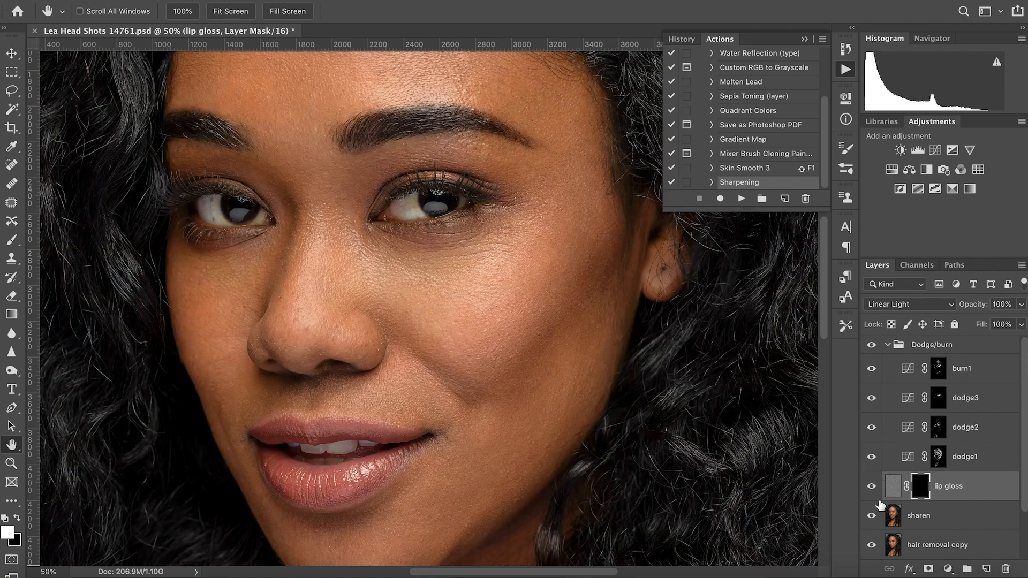
# Paint the lips into the lip gloss mask with the soft 10% flow brush at 59 px and compare the layer hidden and shown
pyautogui.moveTo(375, 439); pyautogui.dragTo(377, 391)
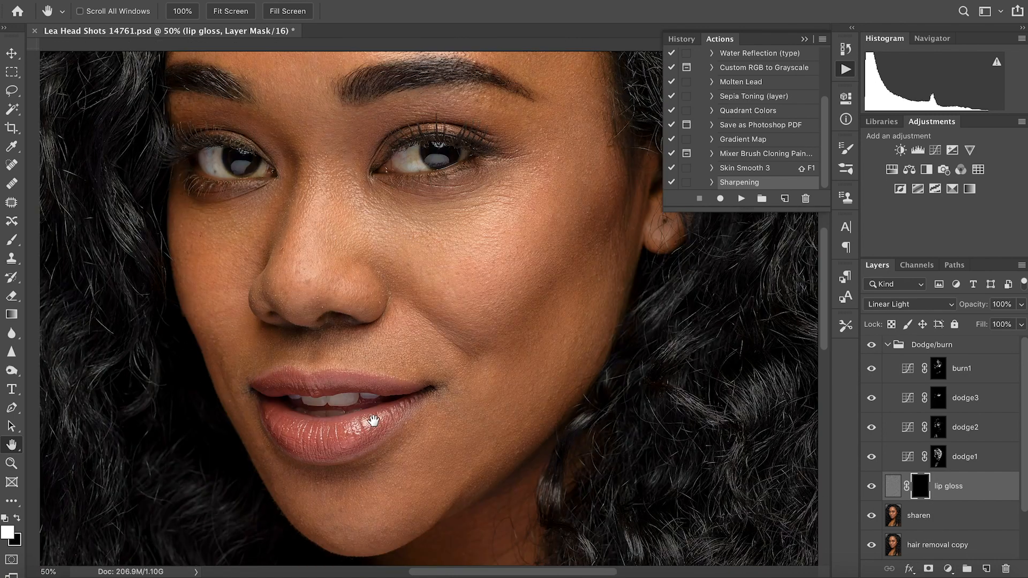
pyautogui.press('b')
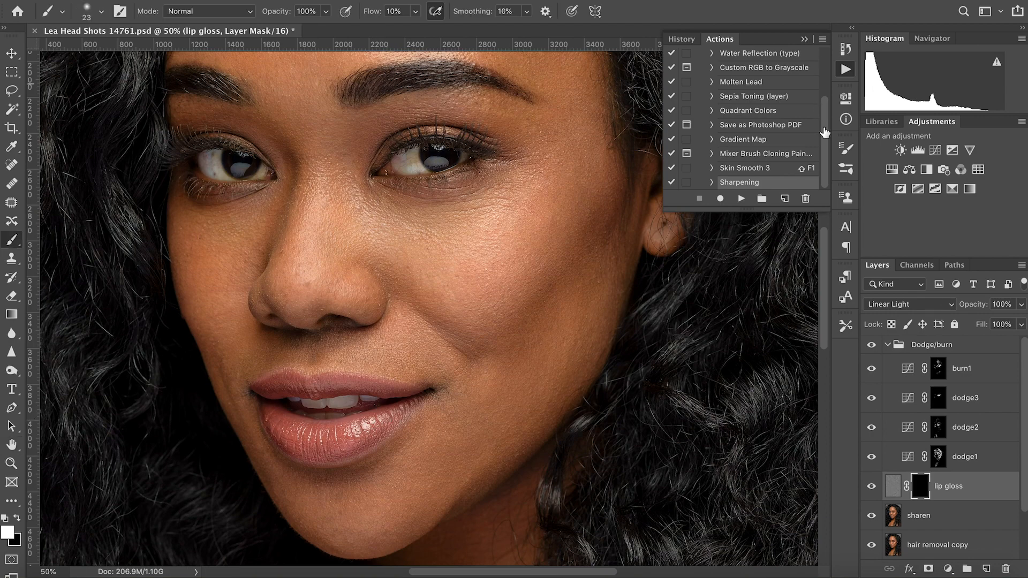
pyautogui.click(846, 169)
pyautogui.moveTo(593, 175); pyautogui.dragTo(603, 176)
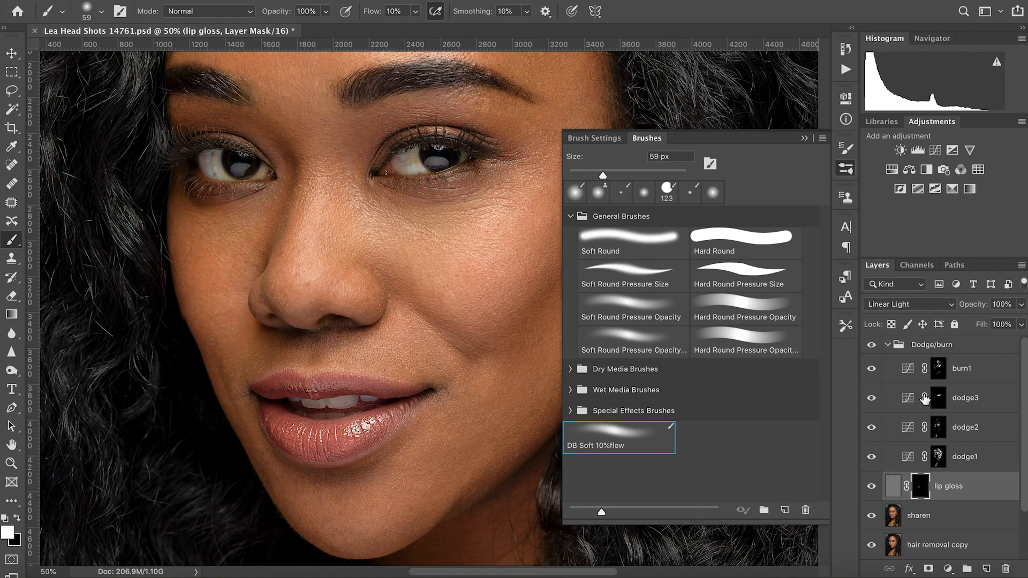
pyautogui.click(872, 487)
pyautogui.click(872, 487)
pyautogui.click(872, 487)
pyautogui.click(872, 487)
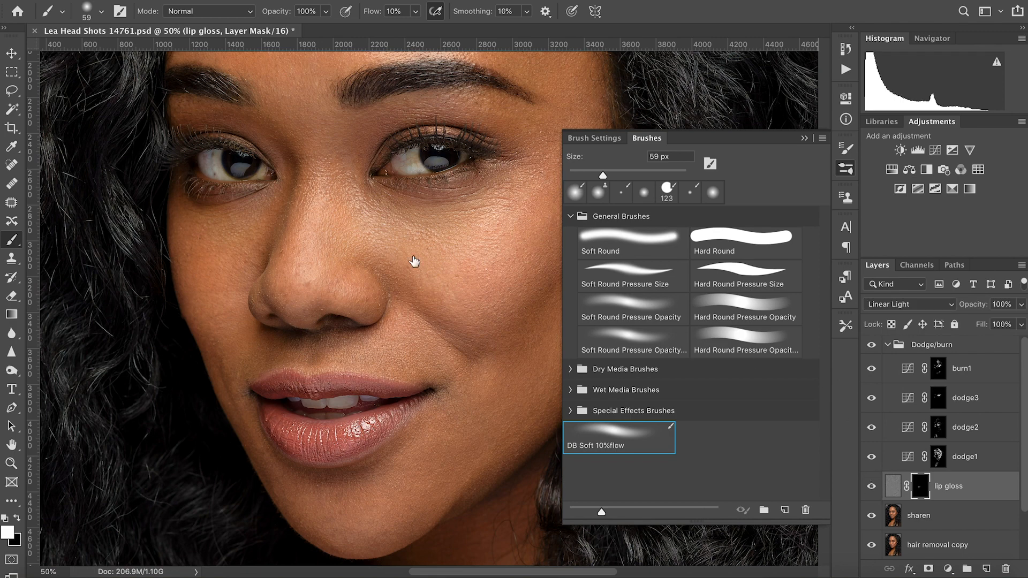
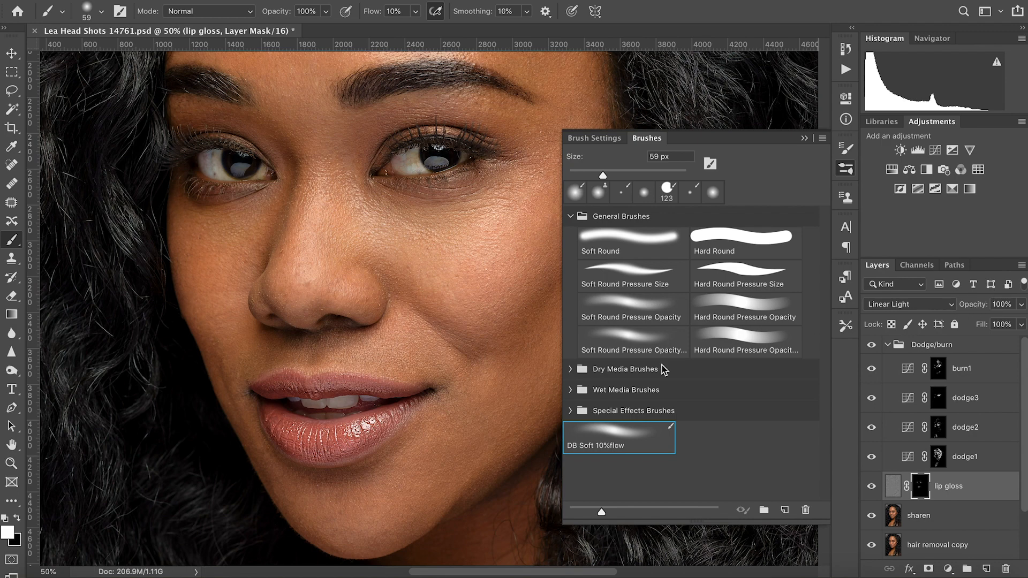
# Set the lip gloss layer's opacity to 60% and compare the whole portrait with the layer hidden and shown
pyautogui.press('h')
pyautogui.rightClick(342, 315)
pyautogui.click(357, 323)
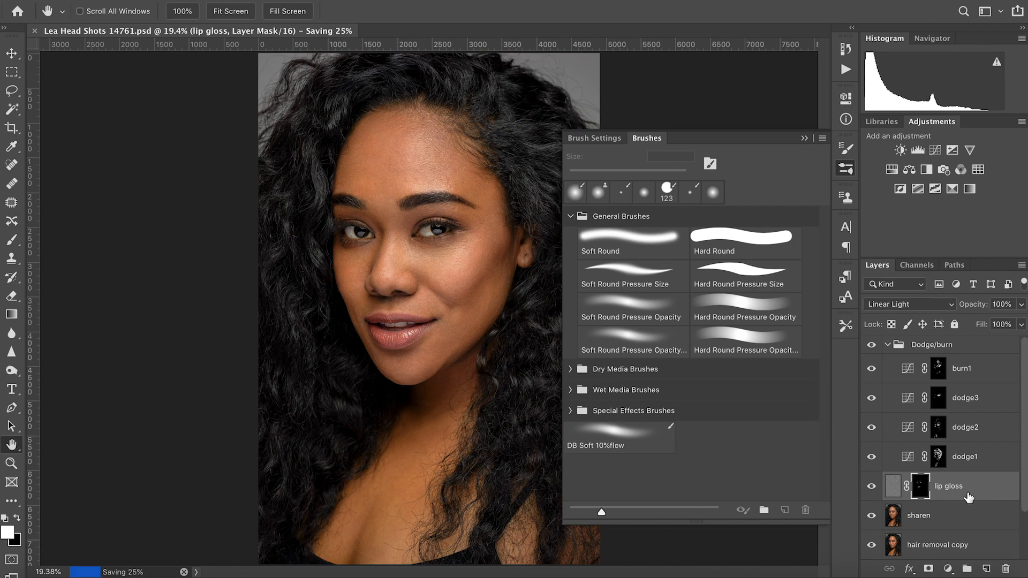
pyautogui.click(1001, 305)
pyautogui.write('60')
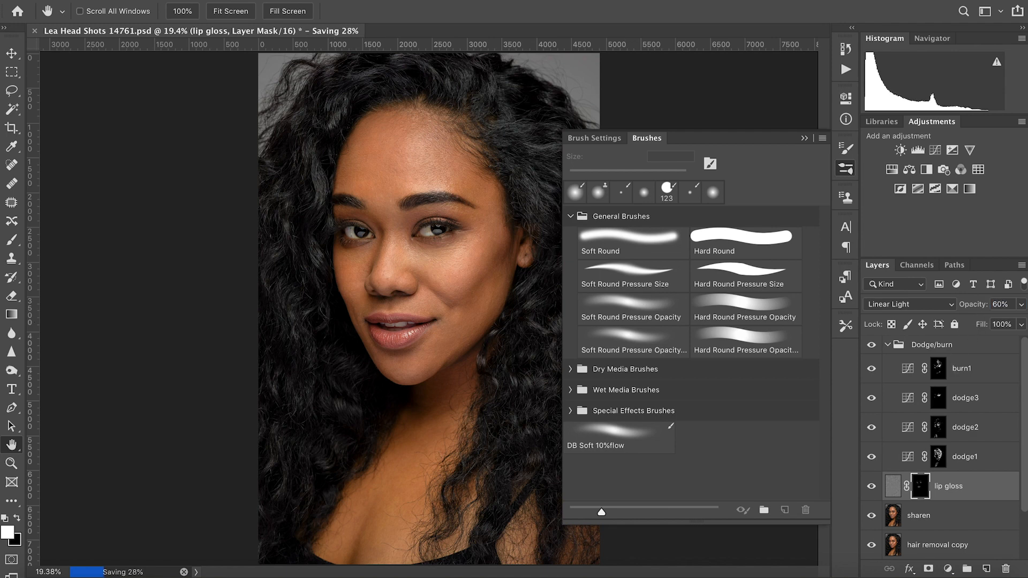
pyautogui.press('super+comma')
pyautogui.press('super+comma')
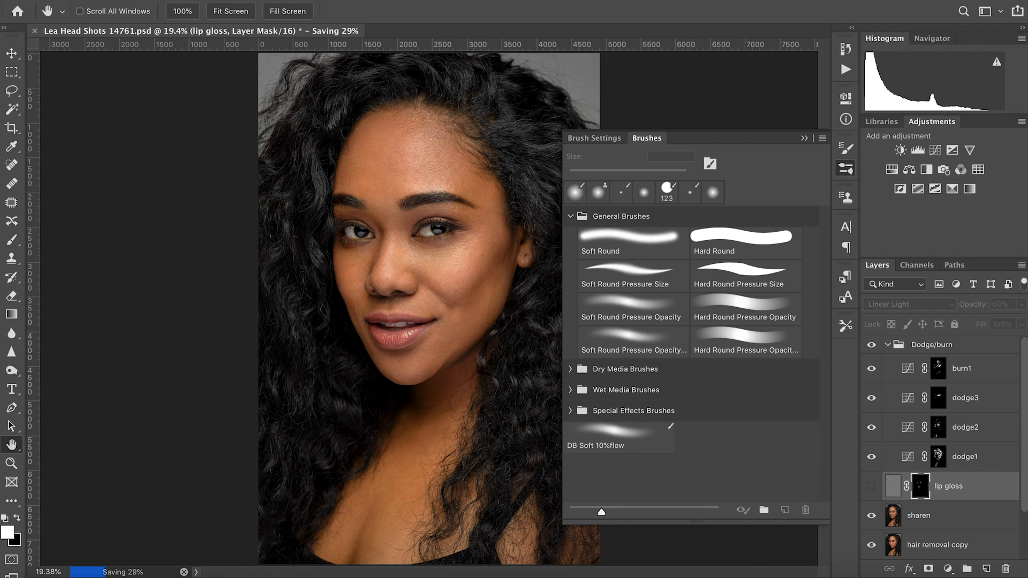
pyautogui.press('super+comma')
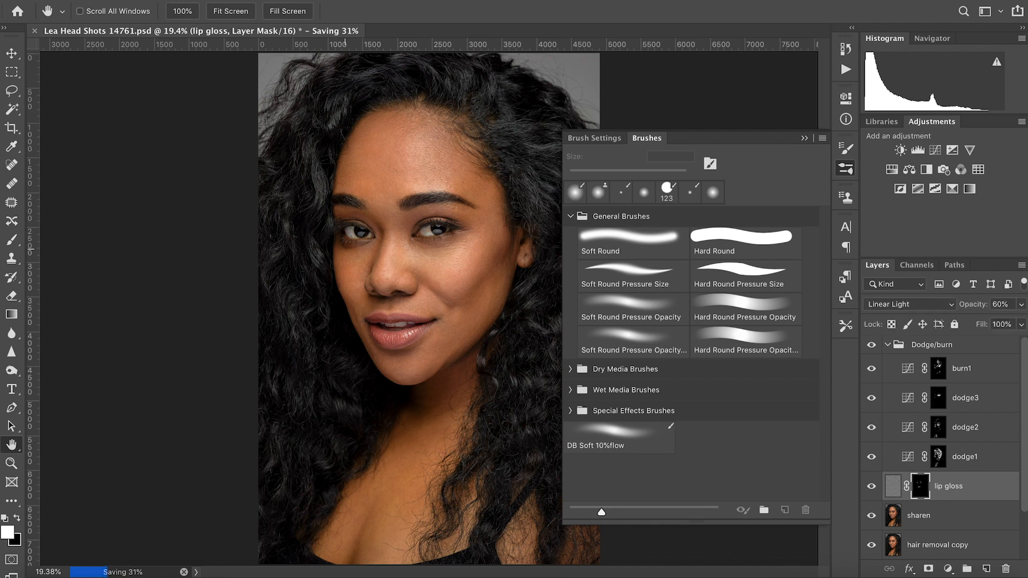
# Raise the lip gloss layer's opacity to 70% while checking the lips up close
pyautogui.press('super+equal')
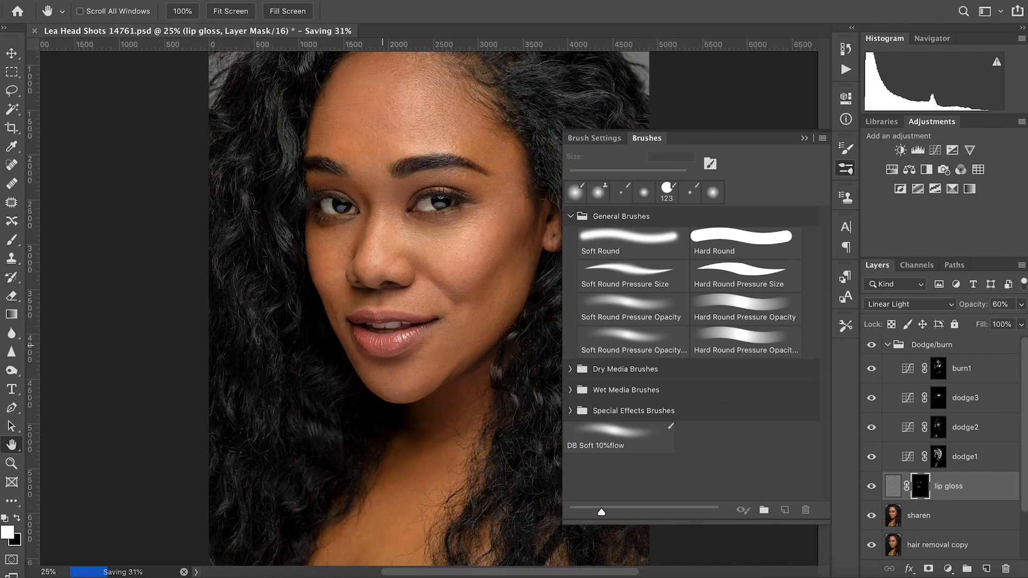
pyautogui.press('super+equal')
pyautogui.press('super+equal')
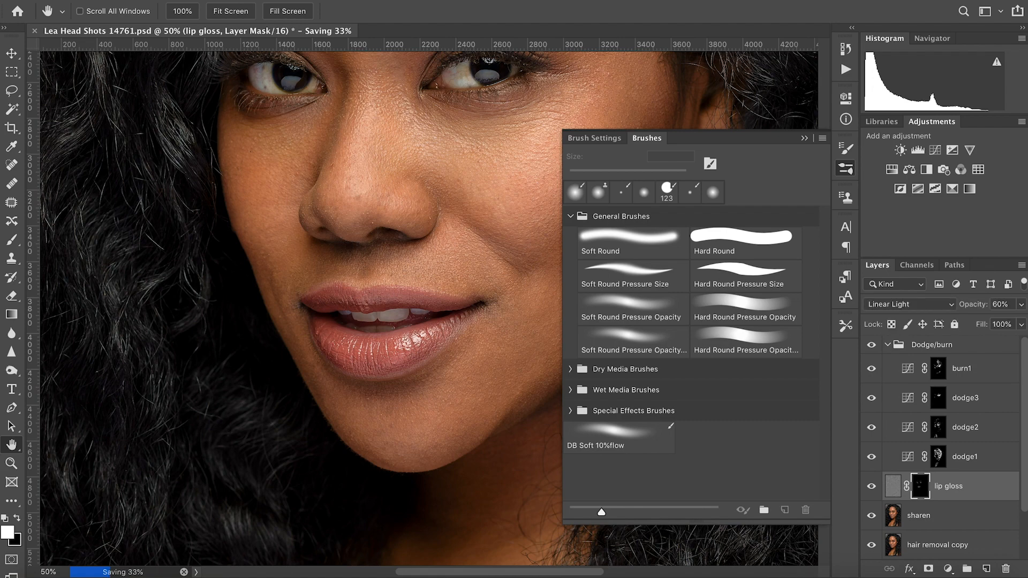
pyautogui.moveTo(1010, 304); pyautogui.dragTo(992, 305)
pyautogui.write('70')
pyautogui.press('b')
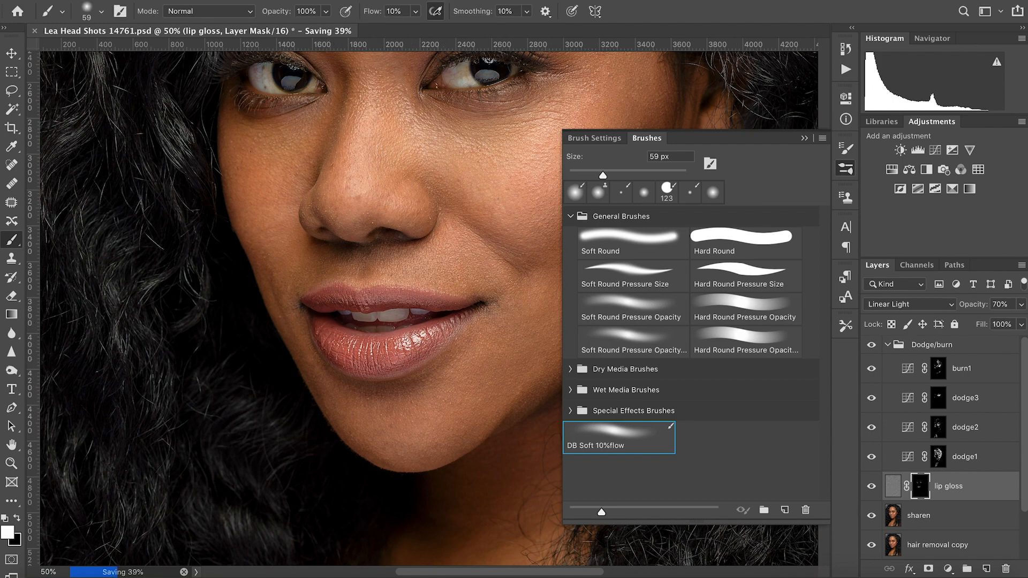
# Set the lip gloss layer's opacity to 65%, compare it hidden and shown, and put away the brush presets
pyautogui.moveTo(1010, 305); pyautogui.dragTo(992, 305)
pyautogui.write('65')
pyautogui.press('Return')
pyautogui.press('super+comma')
pyautogui.press('super+comma')
pyautogui.press('h')
pyautogui.rightClick(449, 402)
pyautogui.click(460, 409)
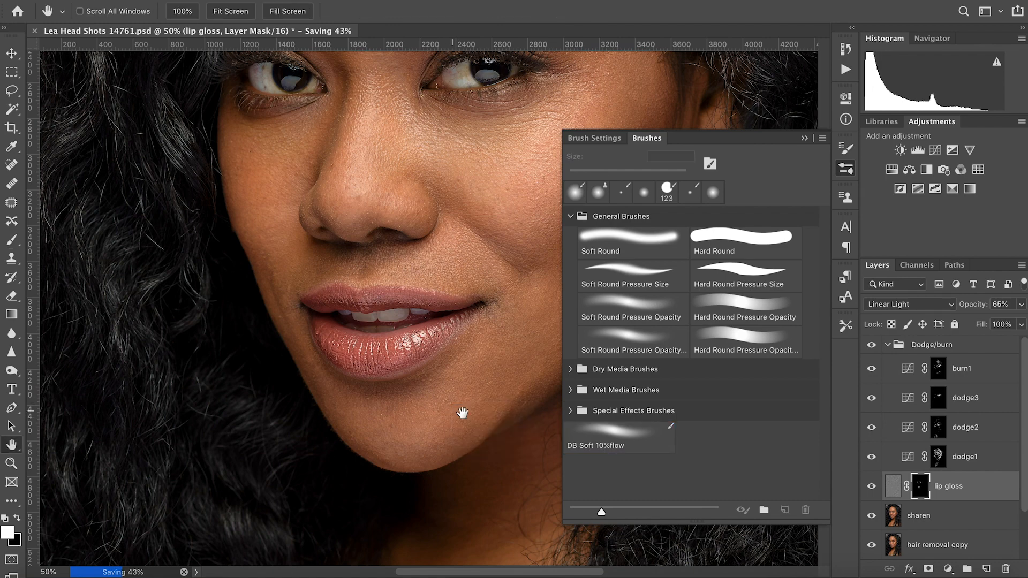
pyautogui.click(805, 138)
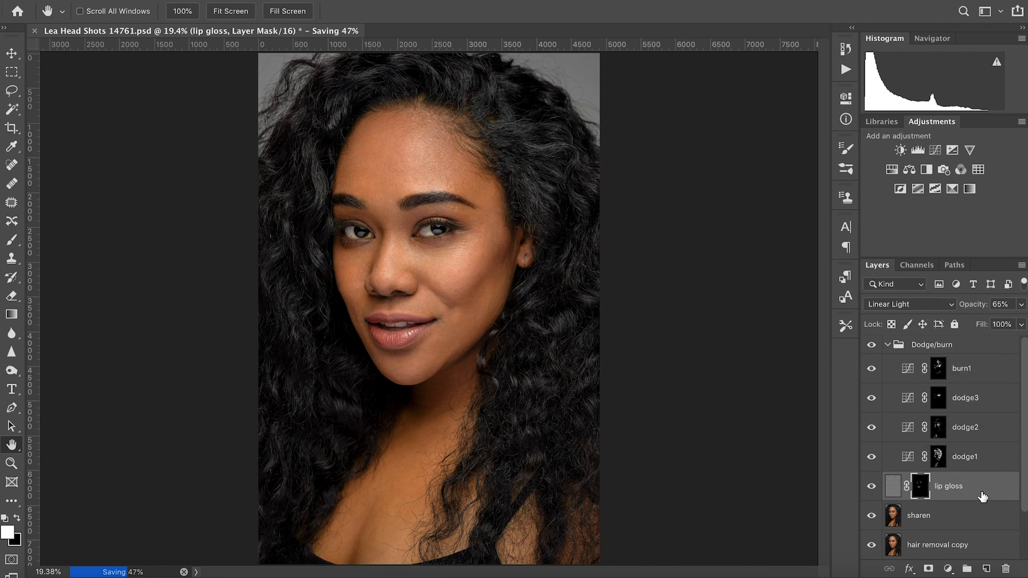
# Merge the sharen, hair removal copy and hair removal layers into a single layer
pyautogui.click(978, 525)
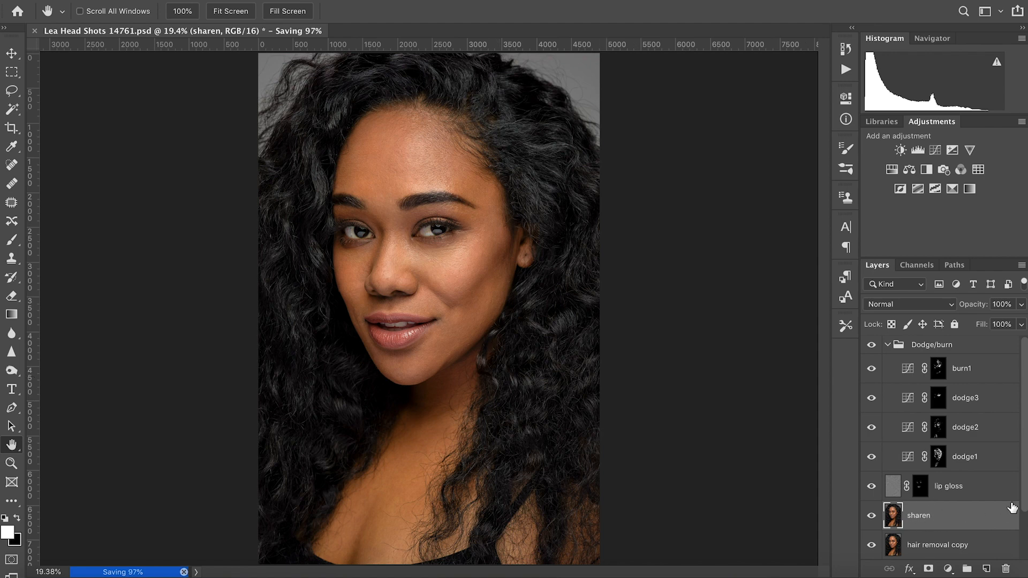
pyautogui.scroll(-3, 1021, 503)
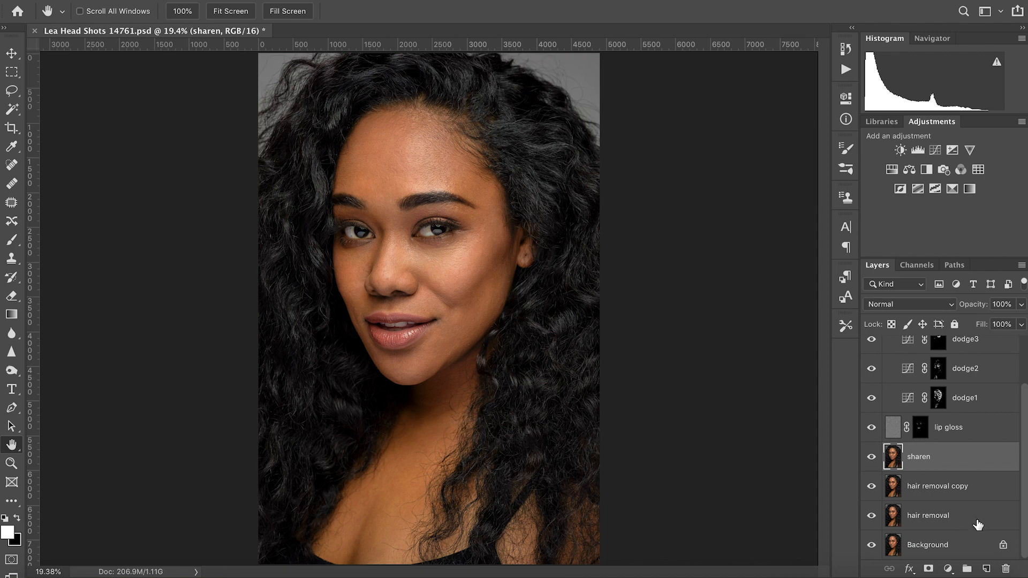
pyautogui.keyDown('shift'); pyautogui.click(978, 523); pyautogui.keyUp('shift')
pyautogui.rightClick(960, 515)
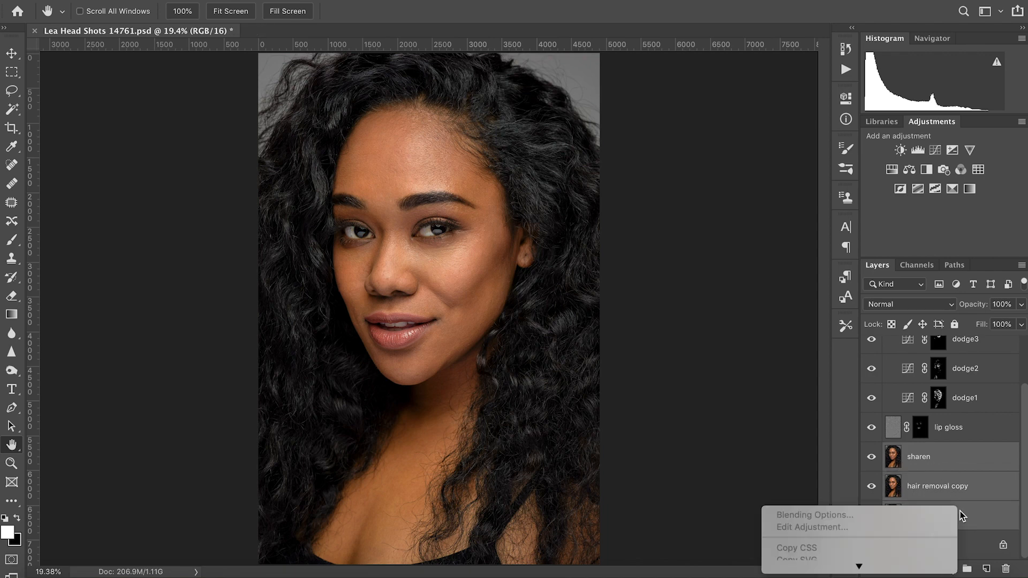
pyautogui.moveTo(917, 570)
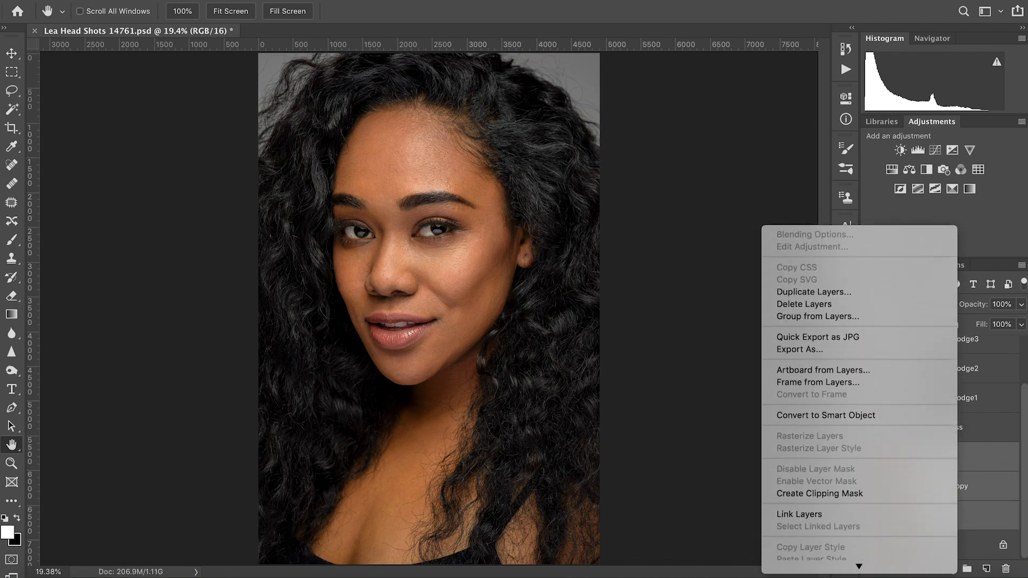
pyautogui.click(832, 440)
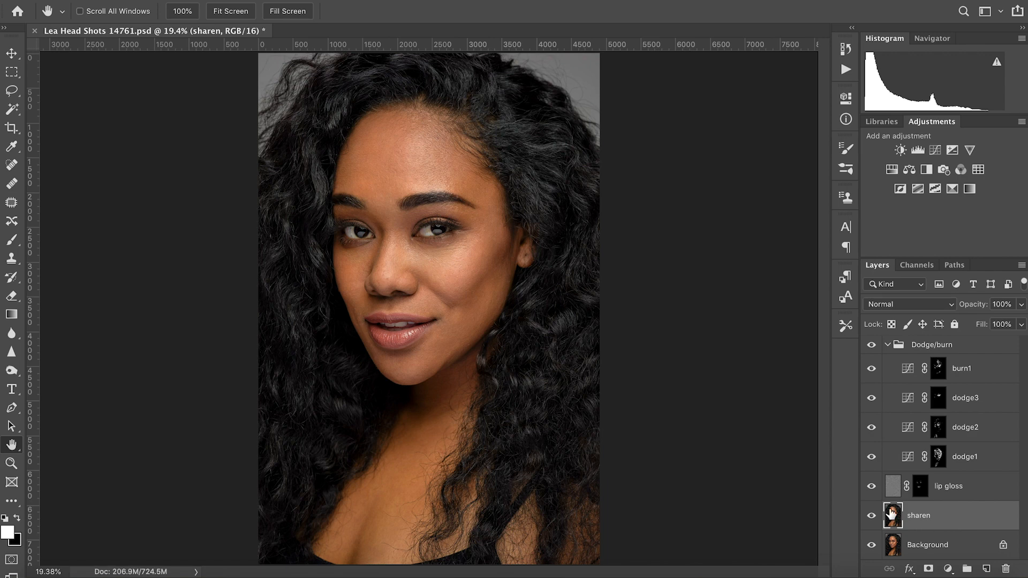
# Run the Skin Smooth 3 action on the merged sharen layer
pyautogui.click(847, 72)
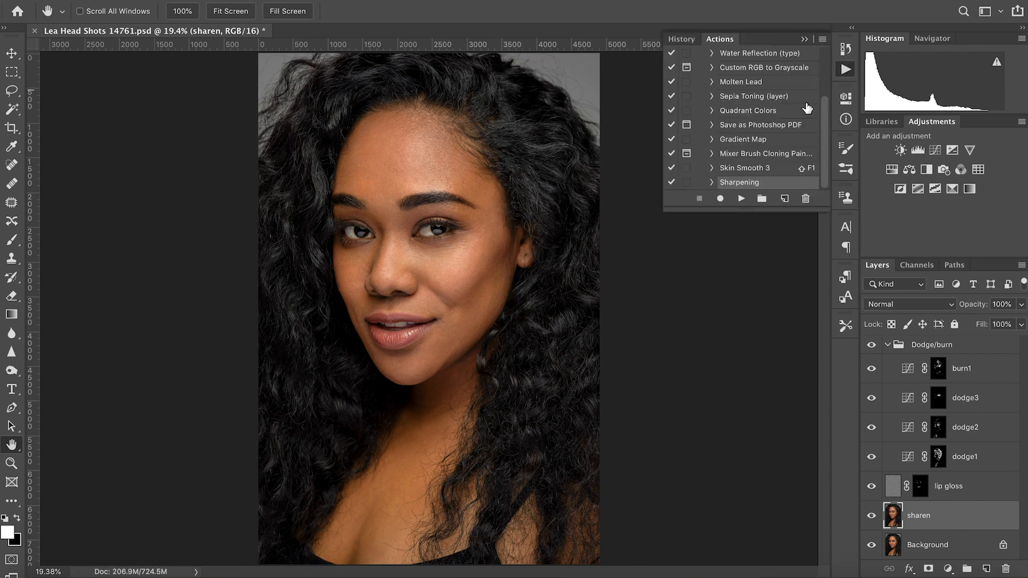
pyautogui.click(760, 169)
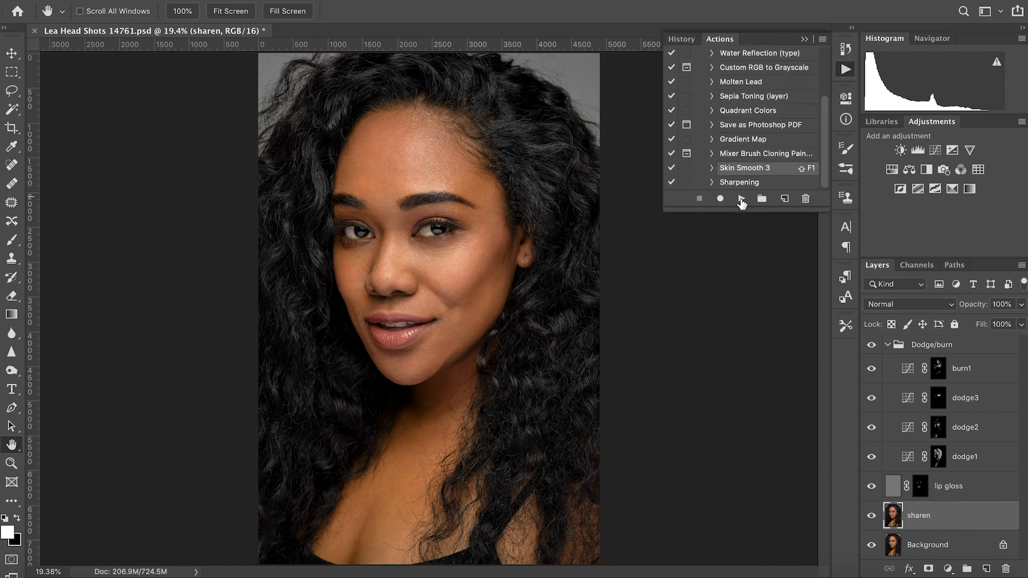
pyautogui.click(741, 198)
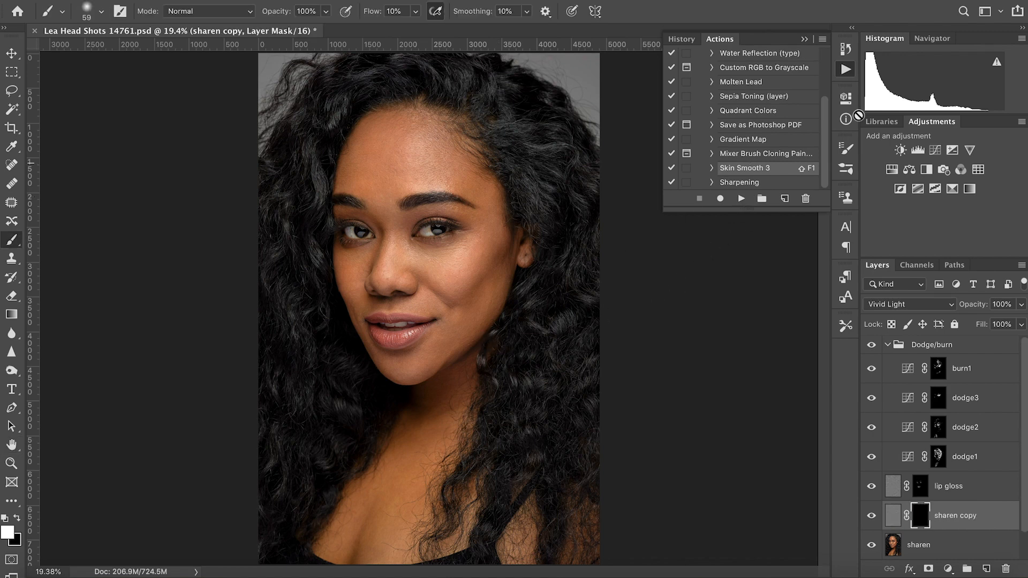
# Rename the sharen copy layer as smooth and target its black mask for painting
pyautogui.click(846, 168)
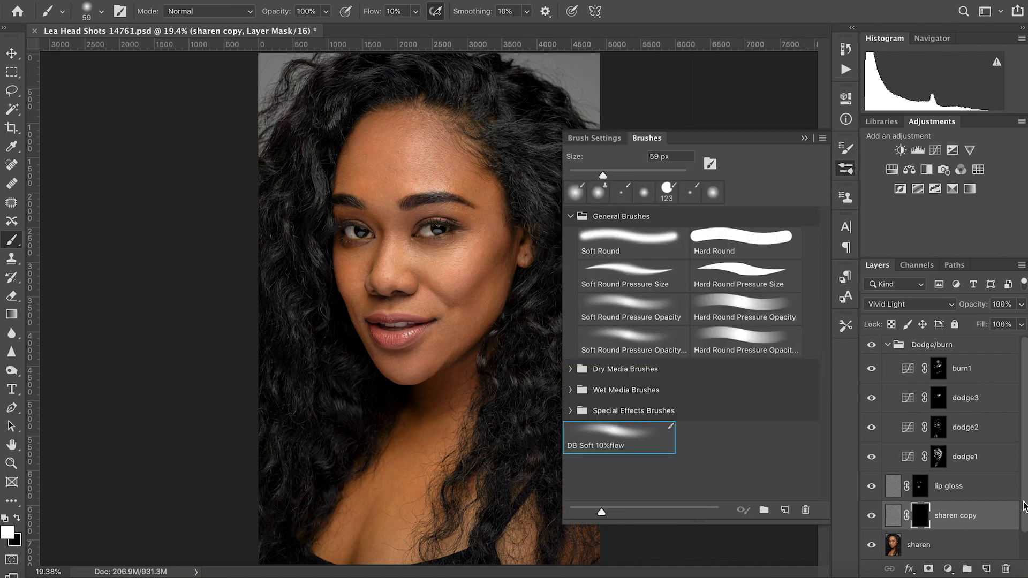
pyautogui.doubleClick(967, 516)
pyautogui.write('sm')
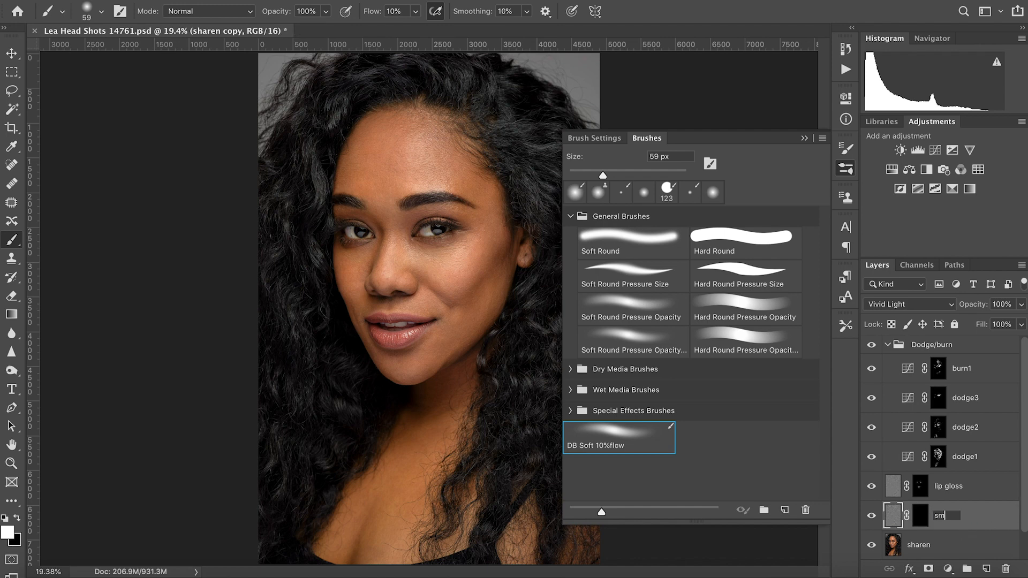
pyautogui.write('ooth')
pyautogui.press('Return')
pyautogui.click(920, 516)
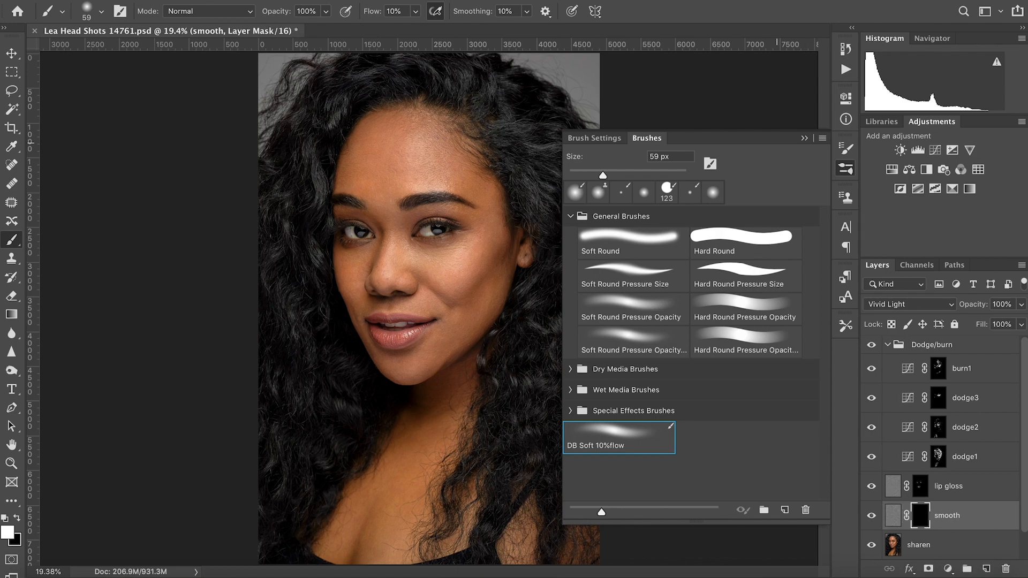
pyautogui.click(804, 138)
# Set the soft 10% flow brush to 193 px for painting the smooth mask over the face
pyautogui.press('h')
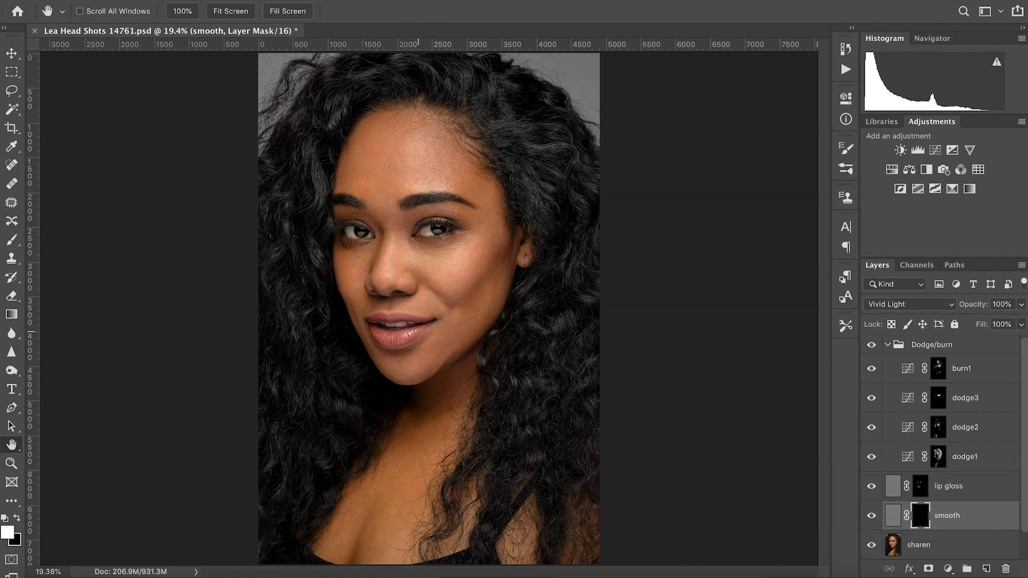
pyautogui.press('super+equal')
pyautogui.moveTo(436, 284); pyautogui.dragTo(439, 359)
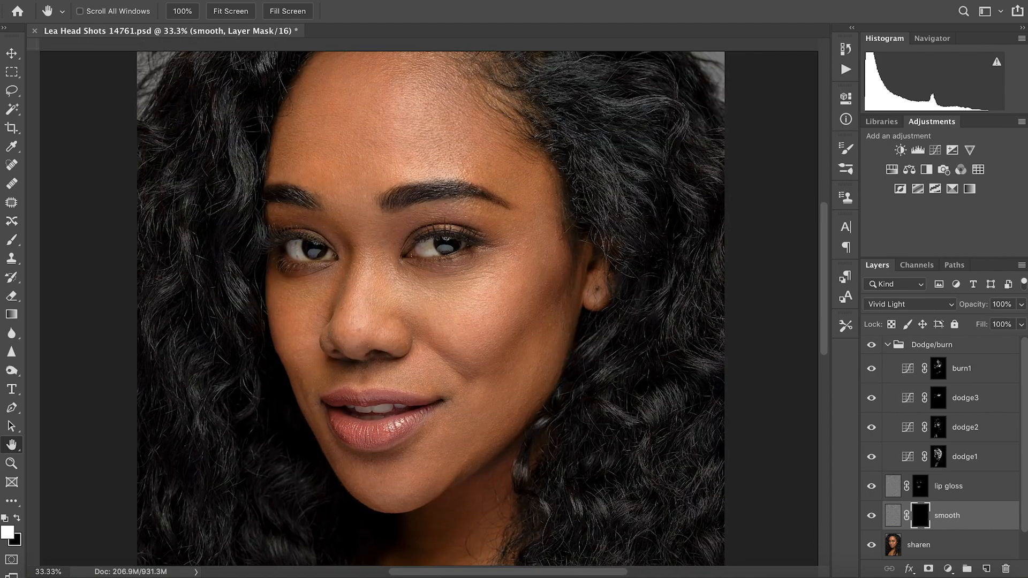
pyautogui.hotkey('ctrl', 'r')
pyautogui.press('b')
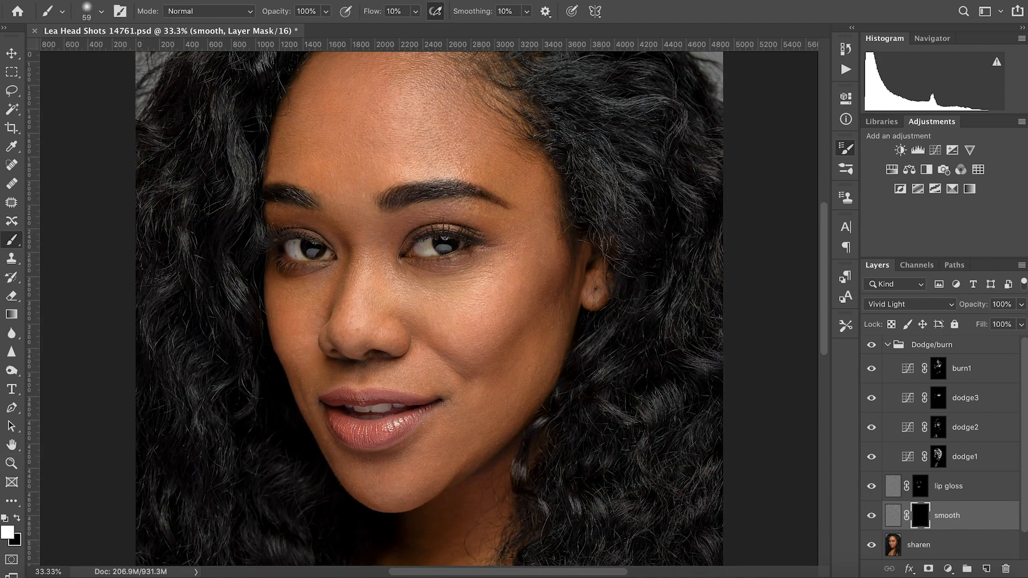
pyautogui.click(847, 148)
pyautogui.moveTo(714, 277); pyautogui.dragTo(781, 278)
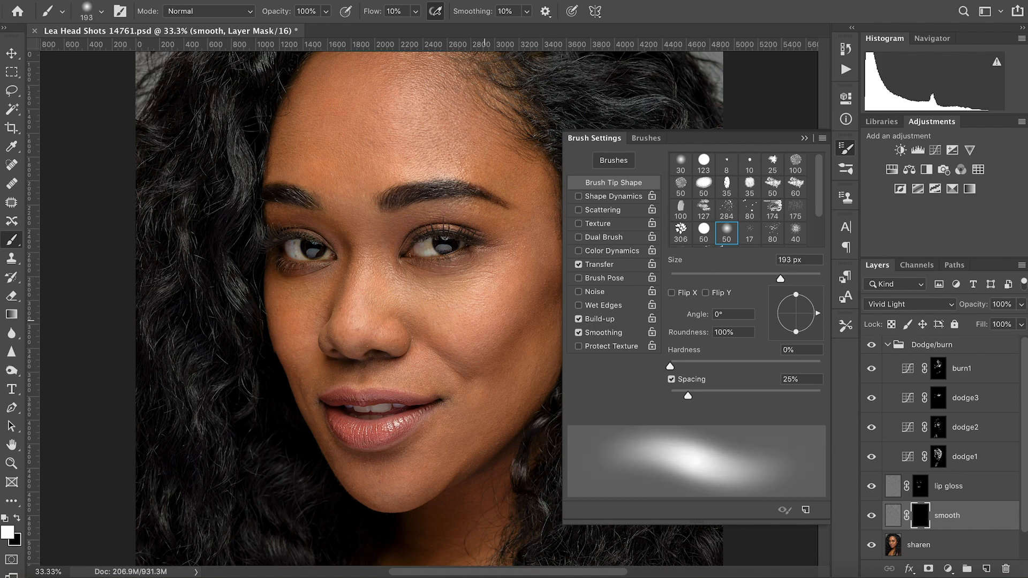
pyautogui.moveTo(563, 296); pyautogui.dragTo(521, 296)
pyautogui.click(804, 138)
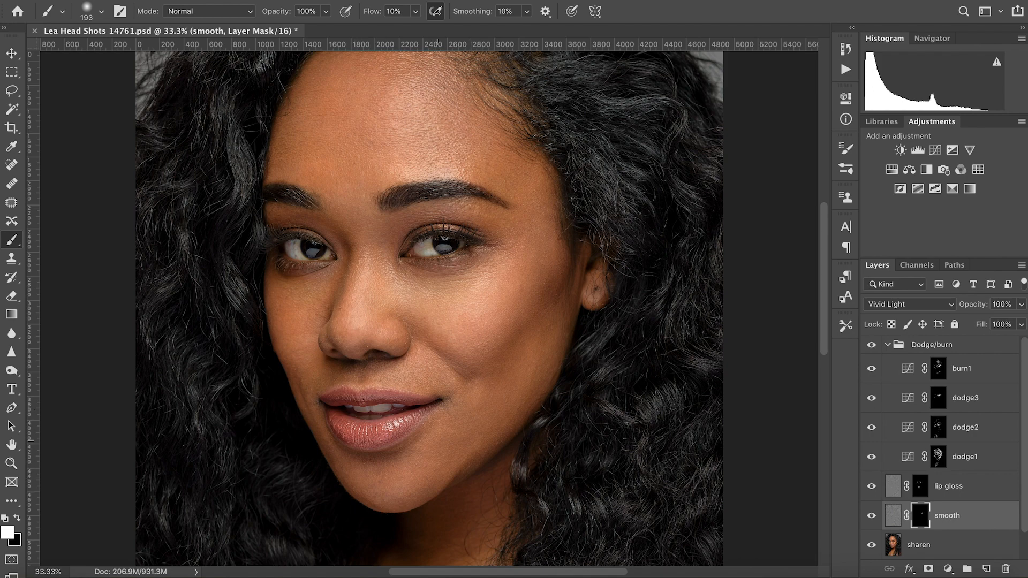
# Paint the skin of the cheeks, nose and forehead into the smooth layer's mask with white
pyautogui.moveTo(489, 356); pyautogui.dragTo(461, 373)
pyautogui.press('h')
pyautogui.moveTo(506, 231); pyautogui.dragTo(525, 280)
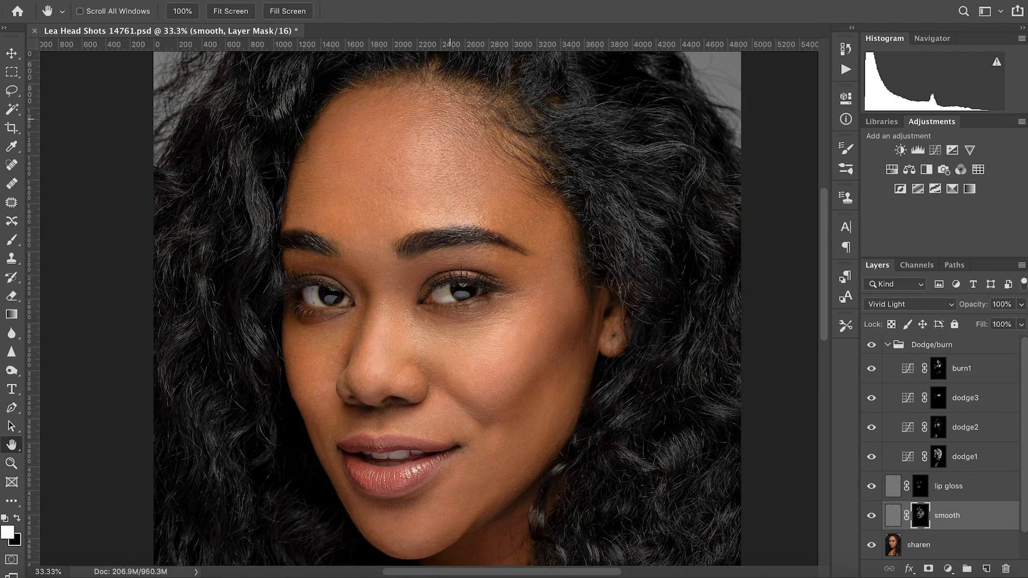
pyautogui.press('b')
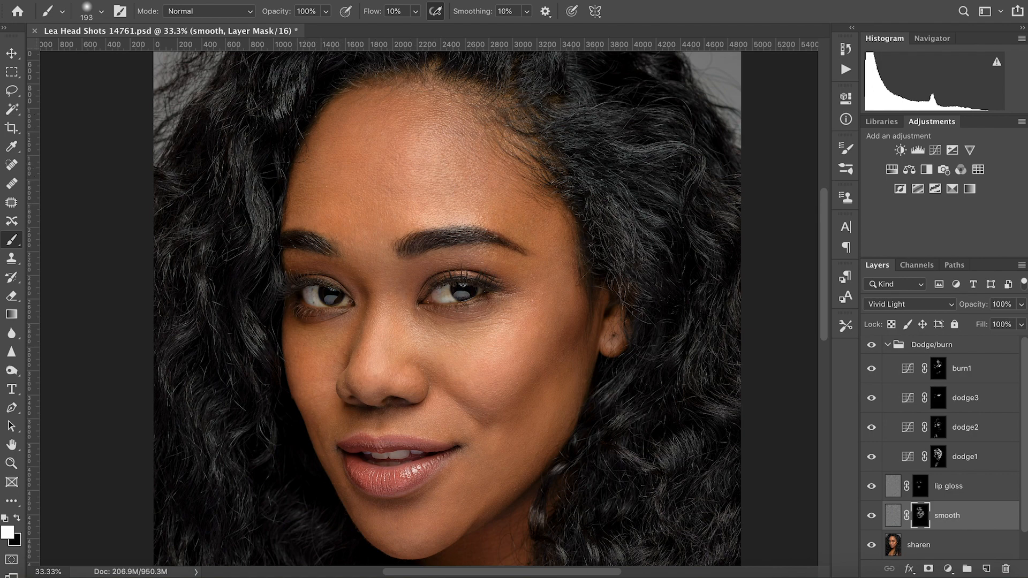
pyautogui.press('x')
pyautogui.press('x')
# Extend the white painting on the smooth mask over the chin, neck and chest skin
pyautogui.press('space')
pyautogui.moveTo(407, 390); pyautogui.dragTo(387, 167)
pyautogui.moveTo(406, 413); pyautogui.dragTo(404, 375)
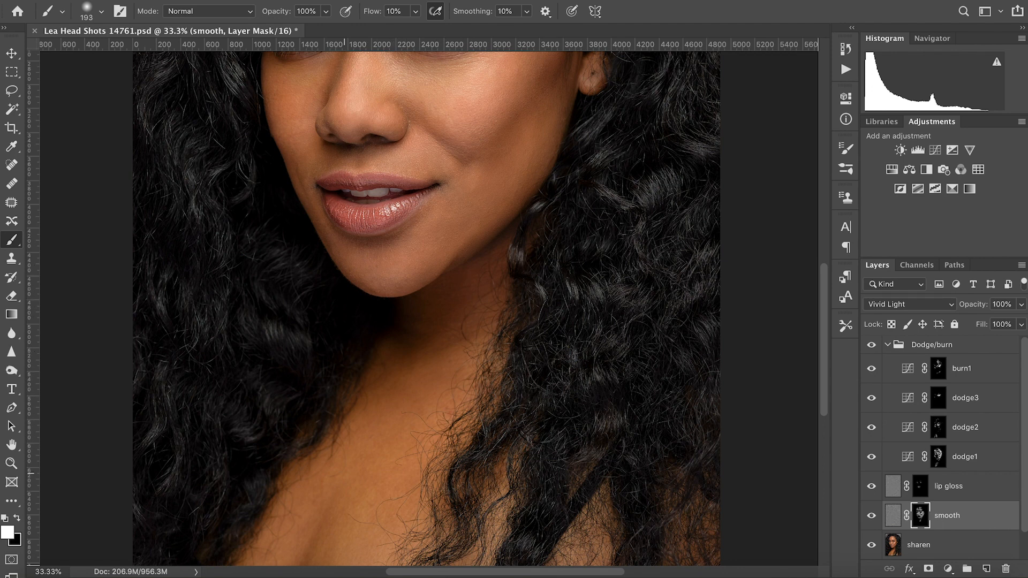
pyautogui.press('space')
pyautogui.moveTo(388, 397)
pyautogui.mouseDown()
pyautogui.moveTo(438, 93)
pyautogui.moveTo(415, 224)
pyautogui.mouseUp()
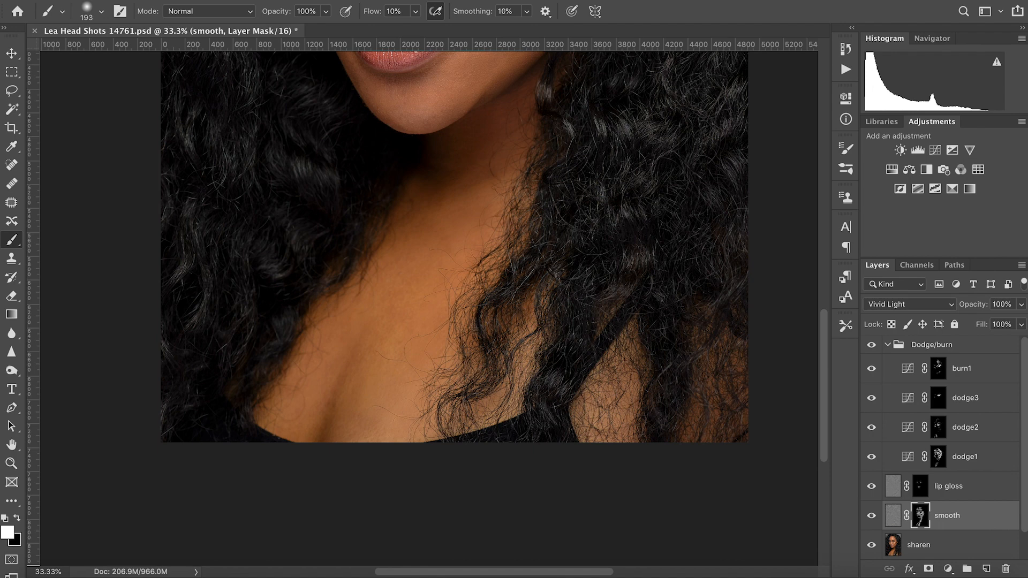
# Target the dodge1 layer's mask and set the soft brush size to 64 px for working on the chest
pyautogui.click(938, 456)
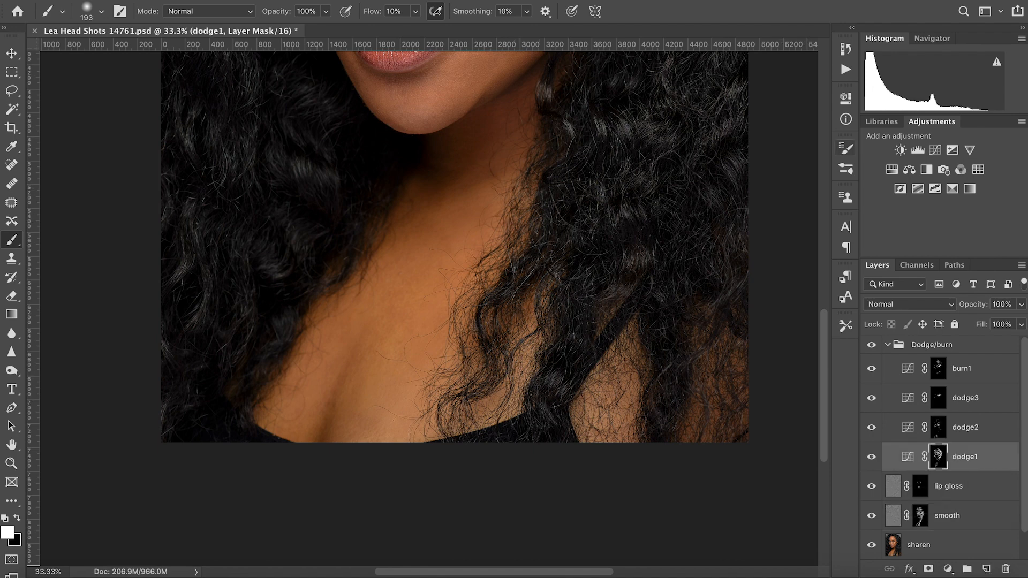
pyautogui.click(846, 148)
pyautogui.moveTo(738, 274); pyautogui.dragTo(725, 275)
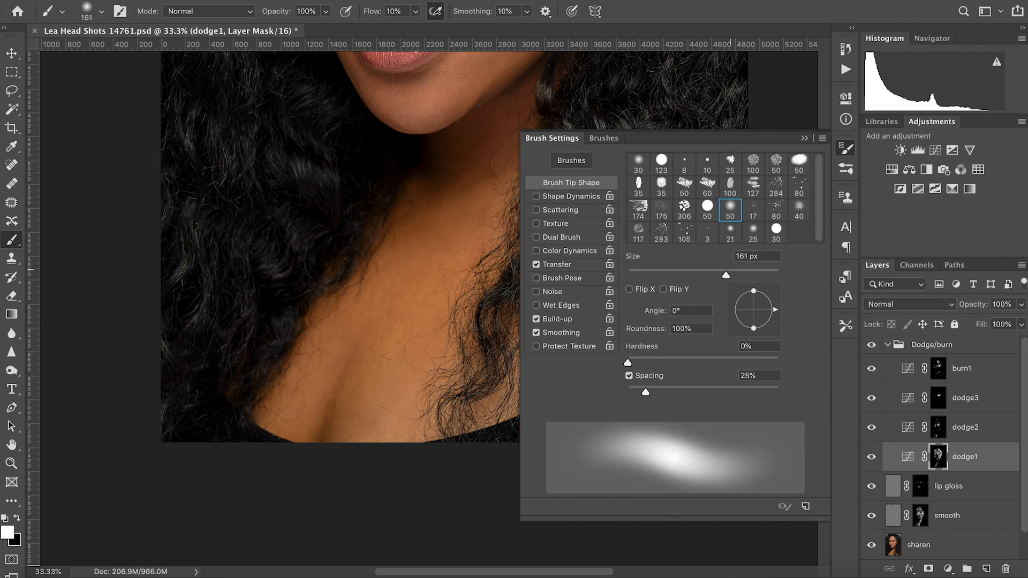
pyautogui.moveTo(726, 275); pyautogui.dragTo(675, 275)
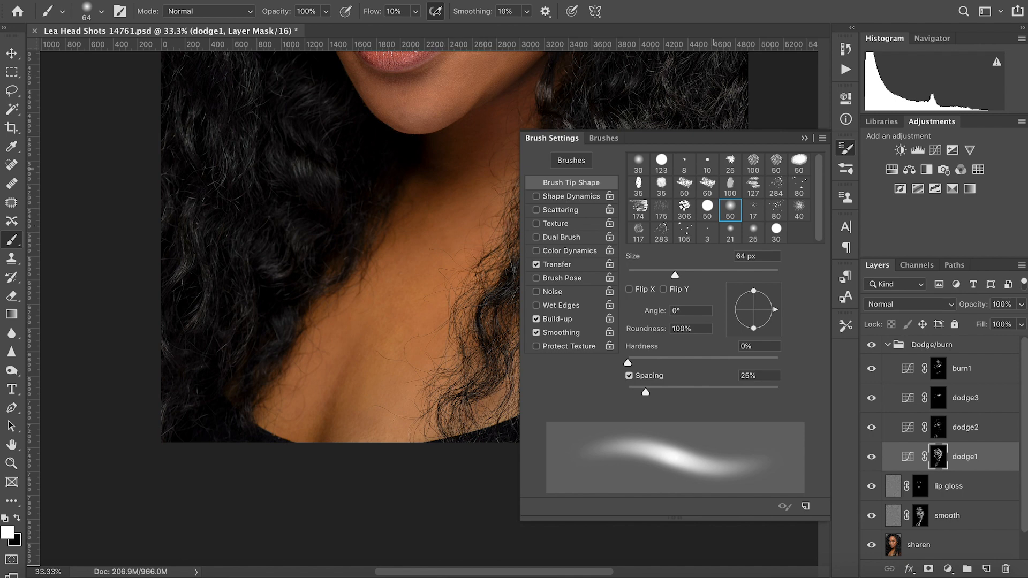
pyautogui.click(805, 138)
# Save the portrait document and return to the face
pyautogui.press('space')
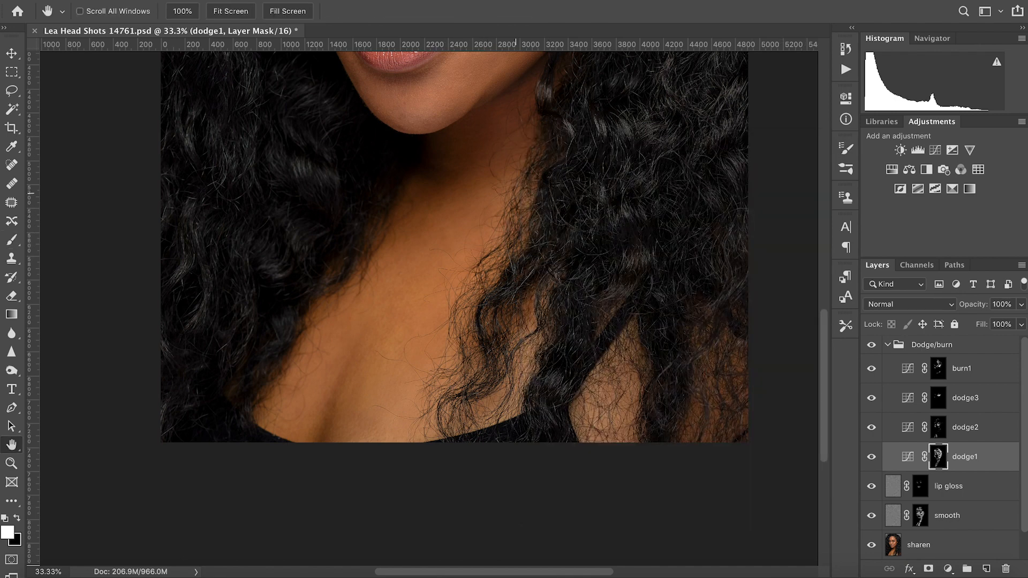
pyautogui.moveTo(498, 107); pyautogui.dragTo(495, 454)
pyautogui.hotkey('ctrl', 's')
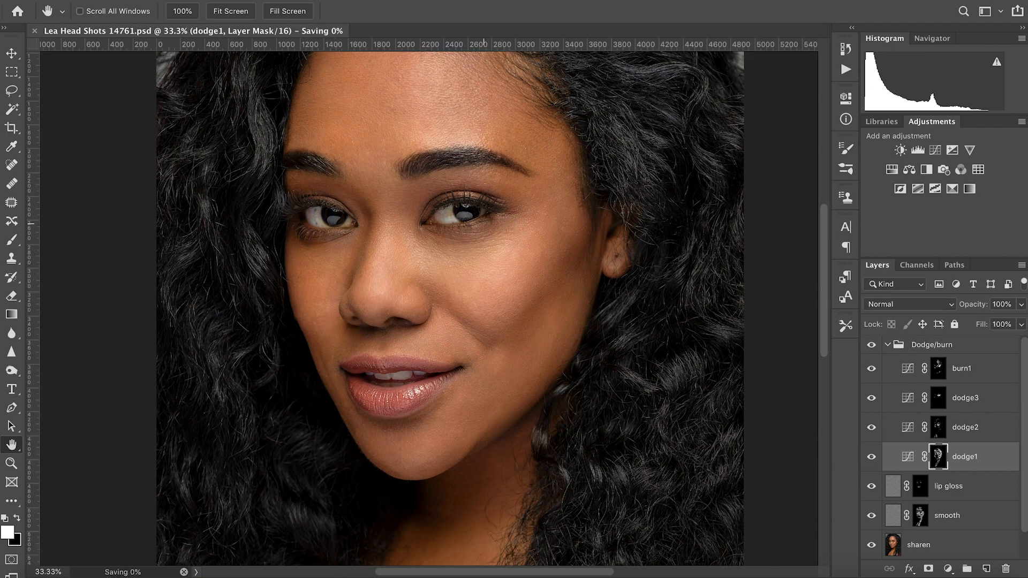
pyautogui.scroll(1, 525, 262)
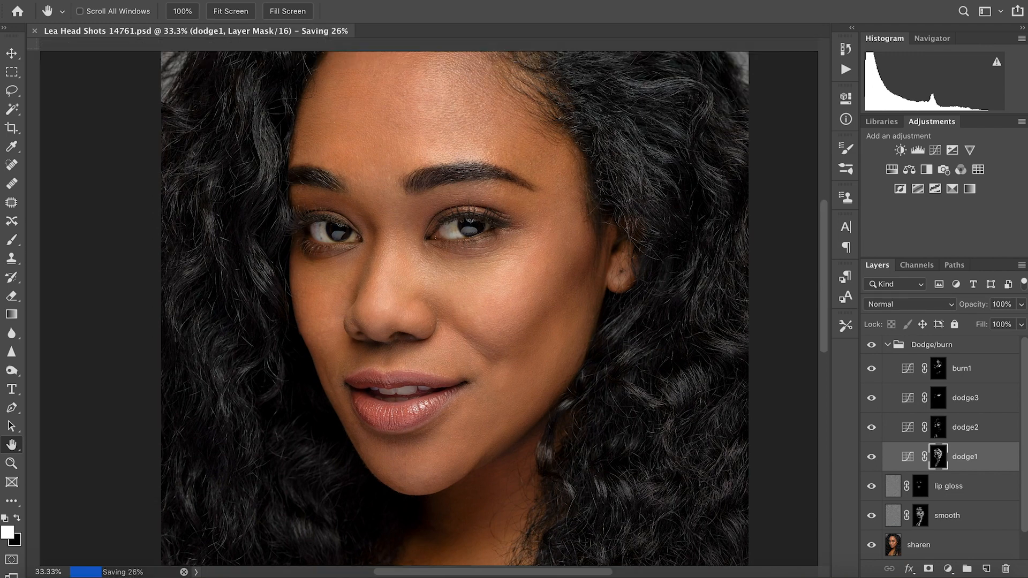
pyautogui.moveTo(505, 237); pyautogui.dragTo(500, 252)
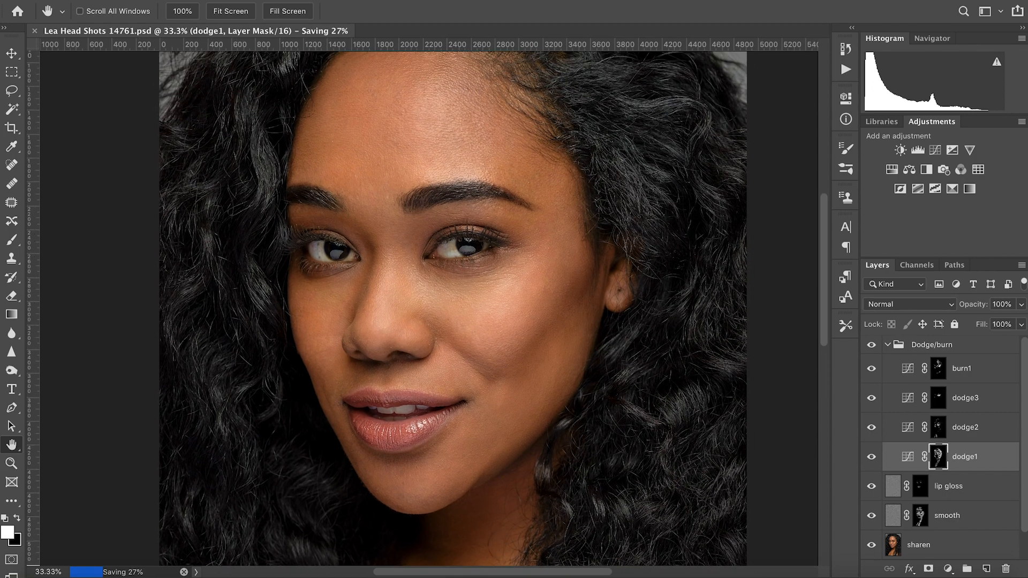
# Collapse the Dodge/burn group, group the lip gloss and smooth layers, and move the sharen layer into the new group
pyautogui.click(893, 515)
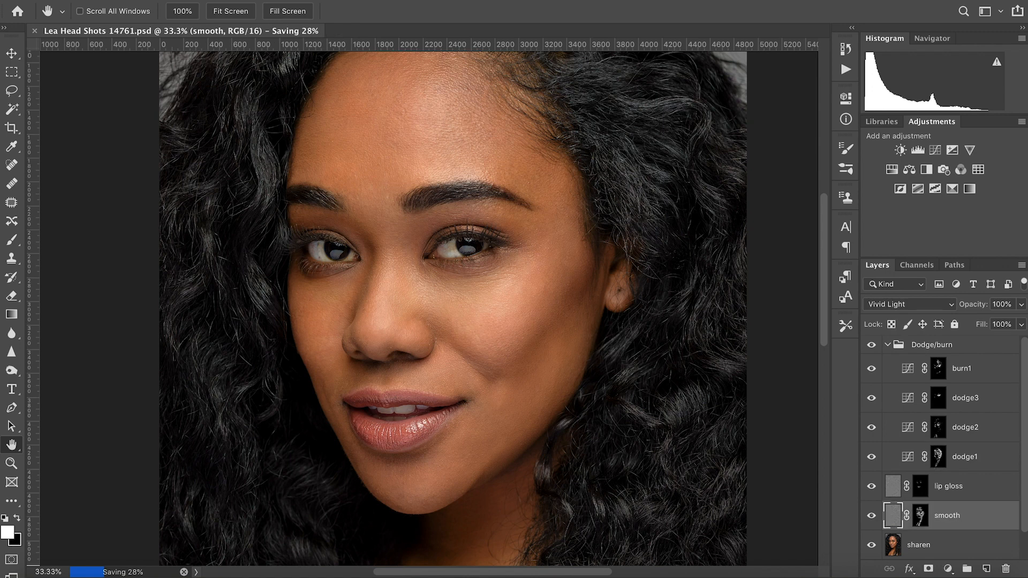
pyautogui.click(887, 345)
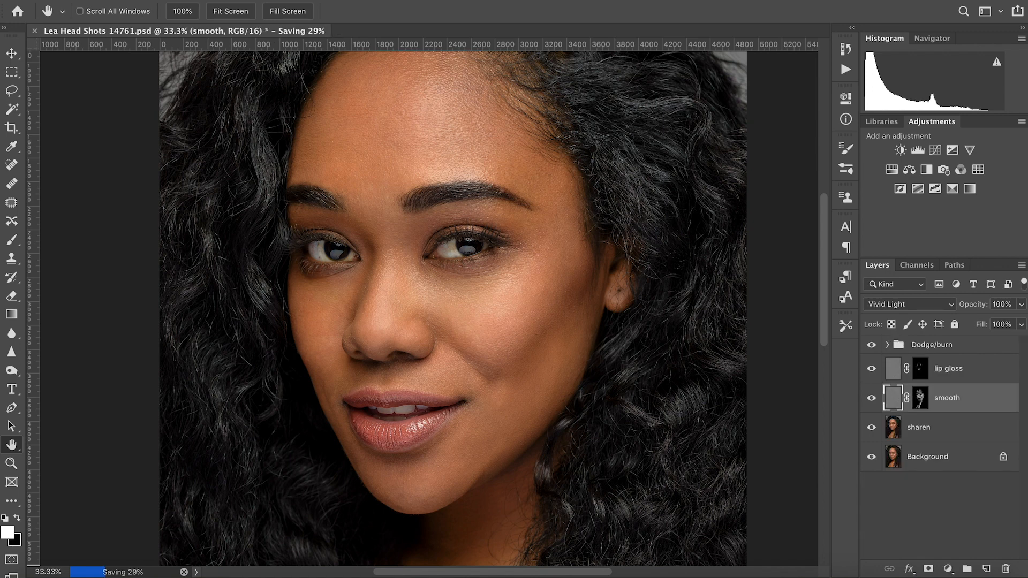
pyautogui.keyDown('shift'); pyautogui.click(949, 369); pyautogui.keyUp('shift')
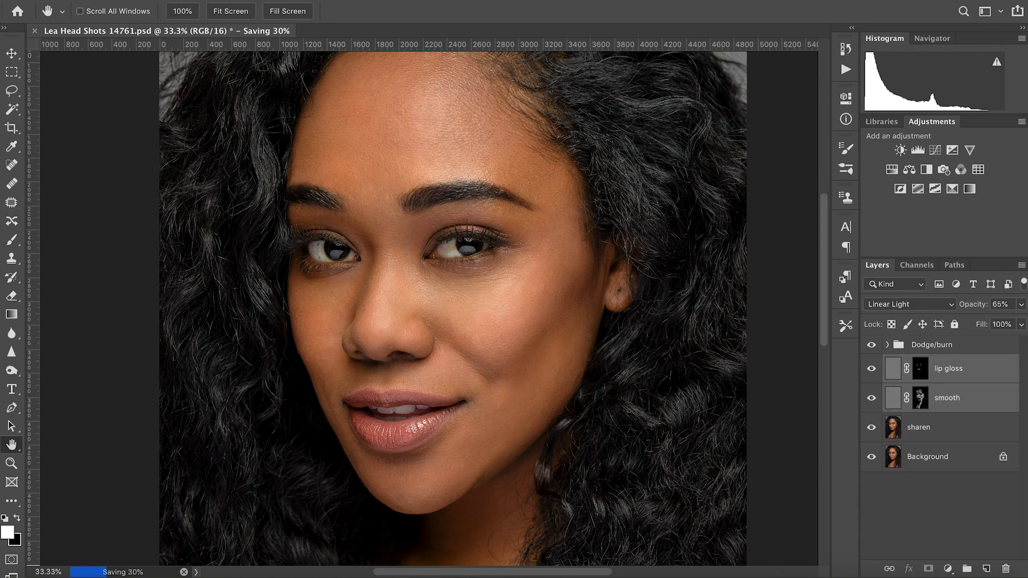
pyautogui.hotkey('ctrl', 'g')
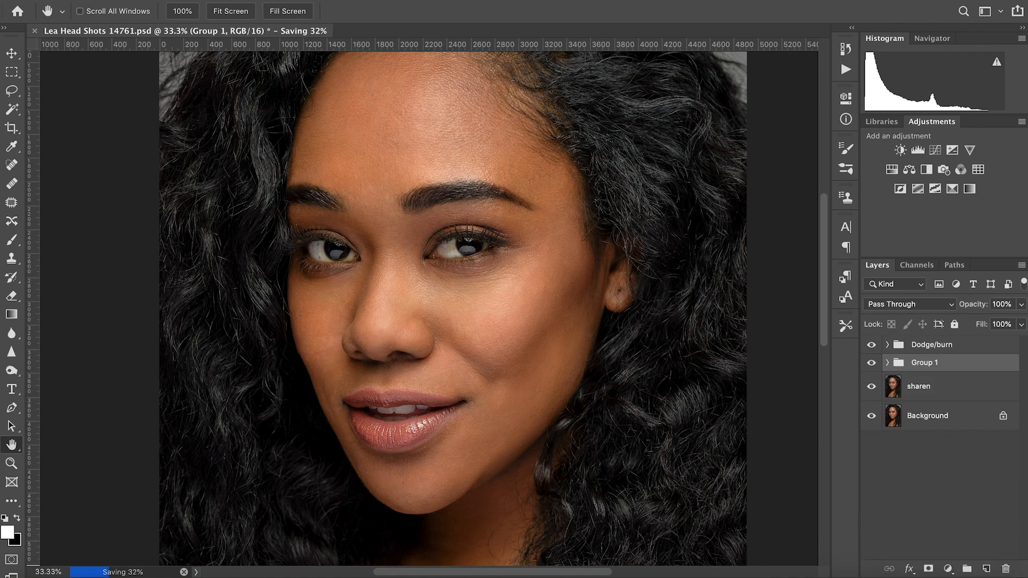
pyautogui.moveTo(919, 386); pyautogui.dragTo(919, 363)
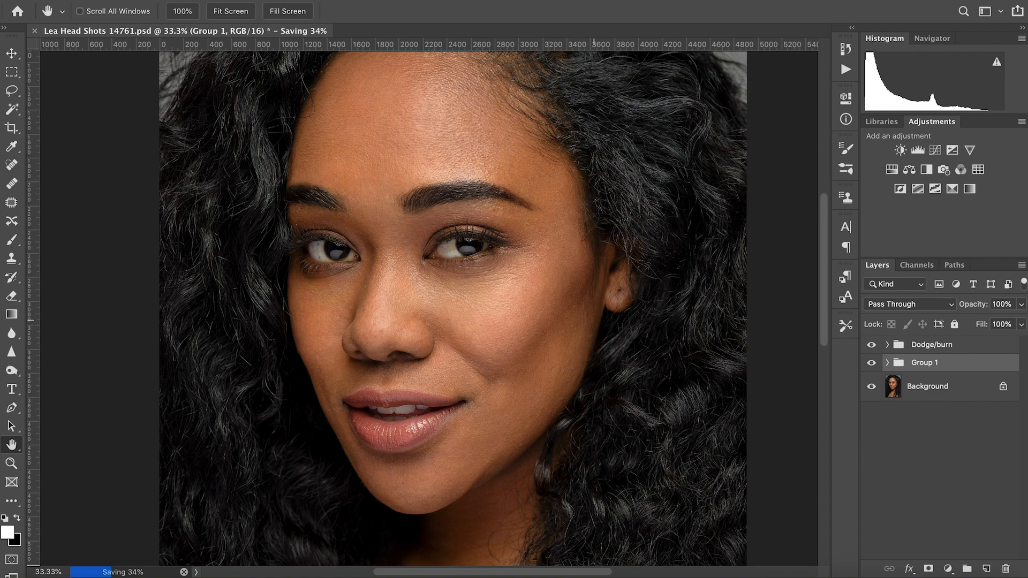
# Examine the skin texture on the cheeks, nose and forehead at 100% magnification
pyautogui.rightClick(588, 305)
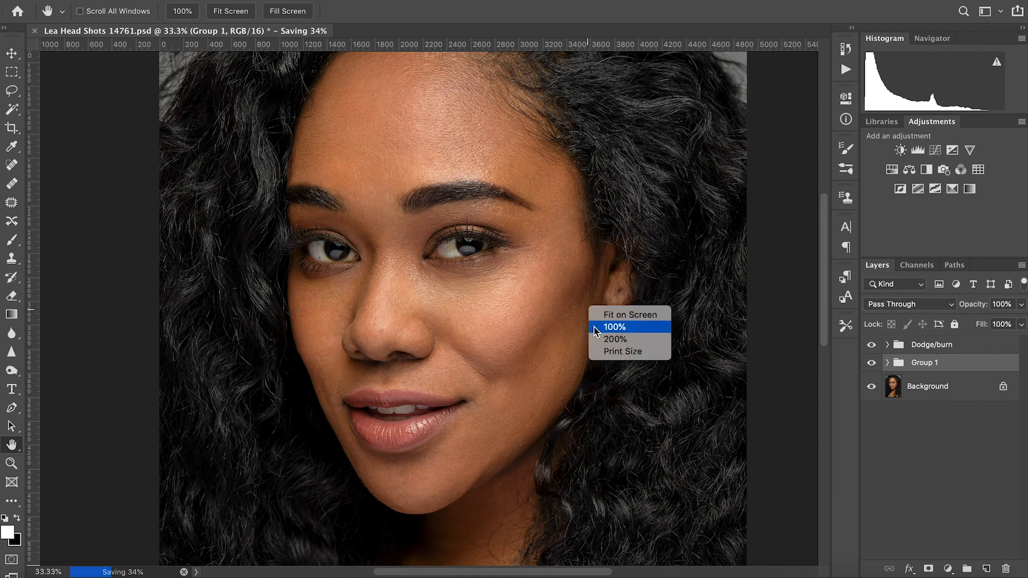
pyautogui.click(597, 325)
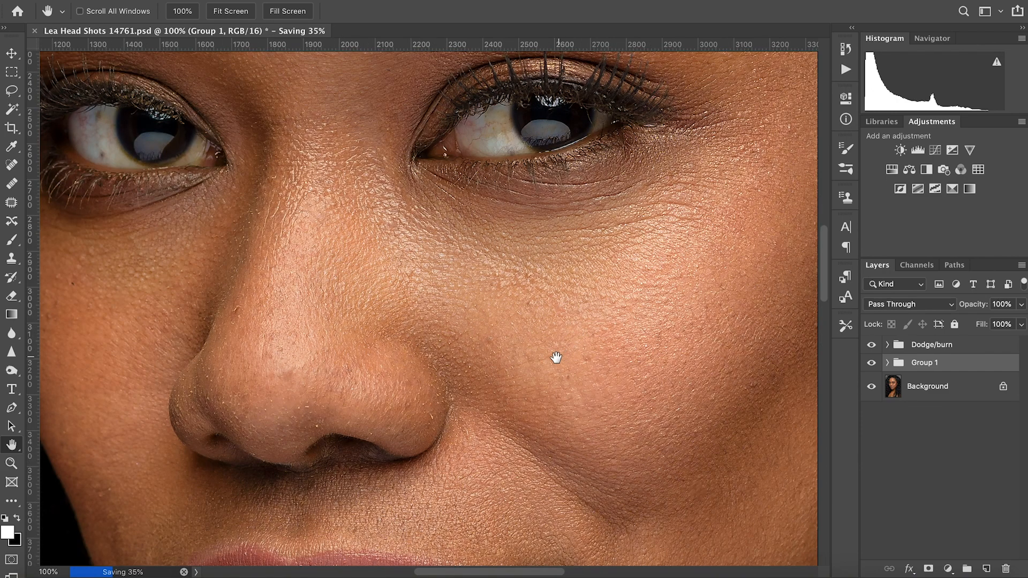
pyautogui.rightClick(562, 357)
pyautogui.click(610, 313)
pyautogui.moveTo(725, 484); pyautogui.dragTo(597, 384)
pyautogui.moveTo(564, 310); pyautogui.dragTo(519, 333)
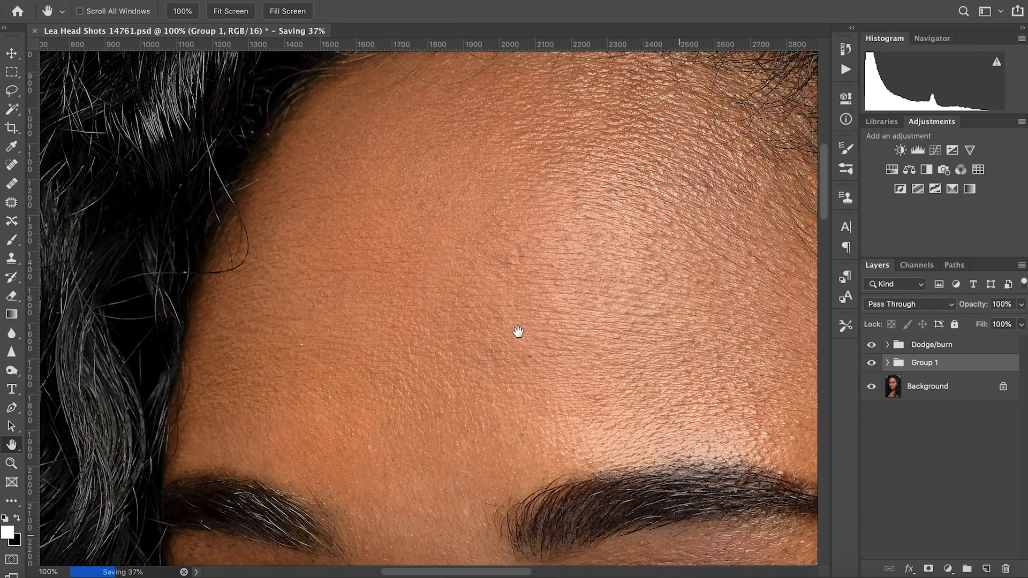
# Compare the face at close zoom with and without the lip gloss, smooth and sharen group
pyautogui.rightClick(530, 354)
pyautogui.click(545, 363)
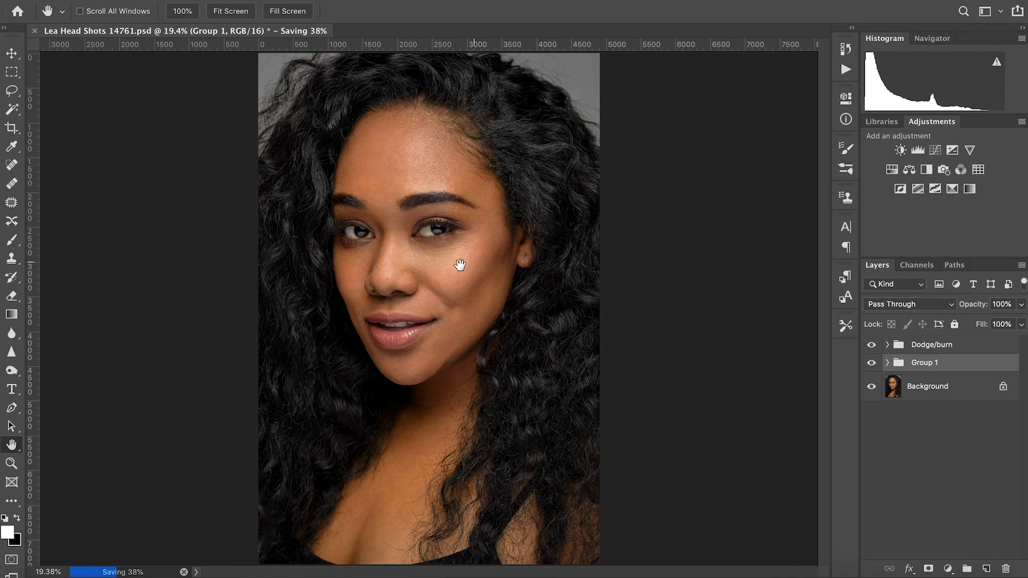
pyautogui.keyDown('alt'); pyautogui.click(409, 298); pyautogui.keyUp('alt')
pyautogui.keyDown('super'); pyautogui.click(411, 297); pyautogui.keyUp('super')
pyautogui.keyDown('super'); pyautogui.click(411, 297); pyautogui.keyUp('super')
pyautogui.keyDown('super'); pyautogui.click(407, 295); pyautogui.keyUp('super')
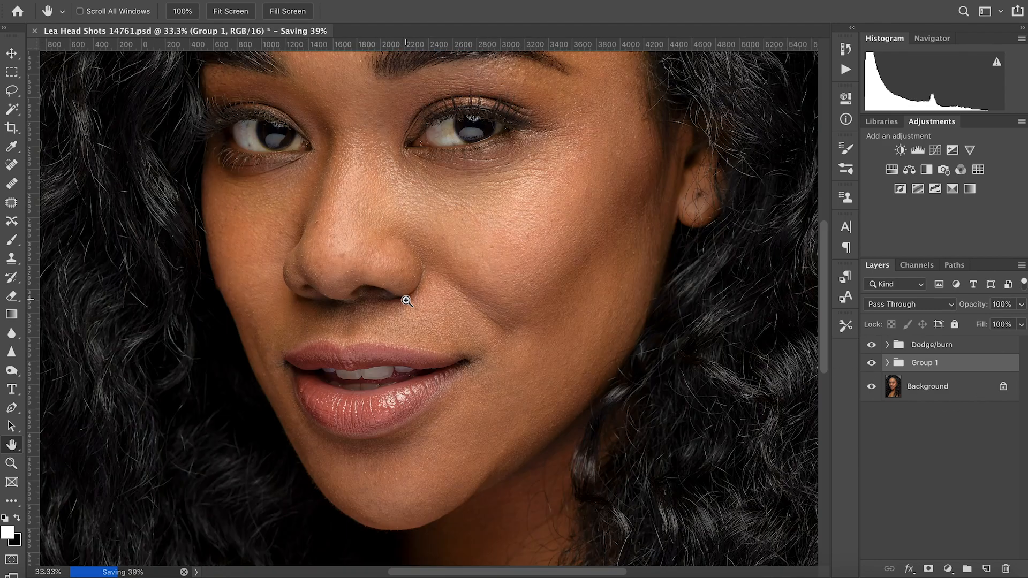
pyautogui.keyDown('super'); pyautogui.click(395, 295); pyautogui.keyUp('super')
pyautogui.moveTo(393, 294); pyautogui.dragTo(418, 315)
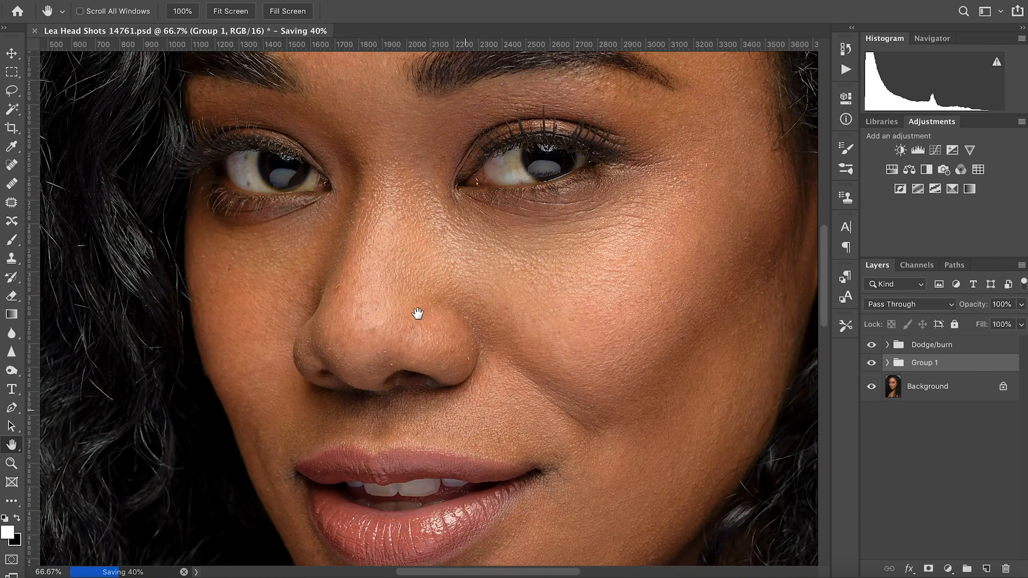
pyautogui.click(872, 366)
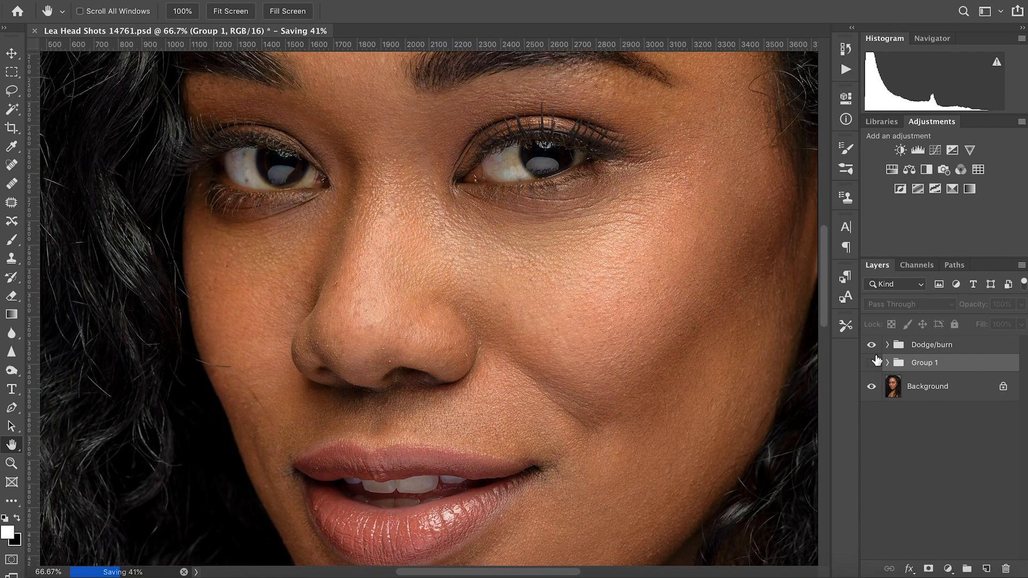
pyautogui.click(873, 364)
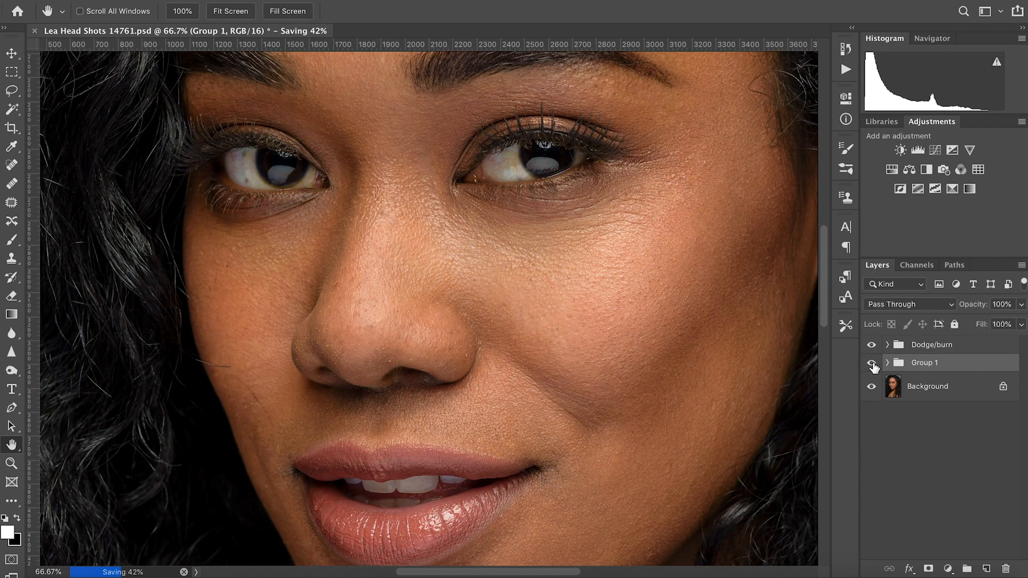
pyautogui.click(873, 365)
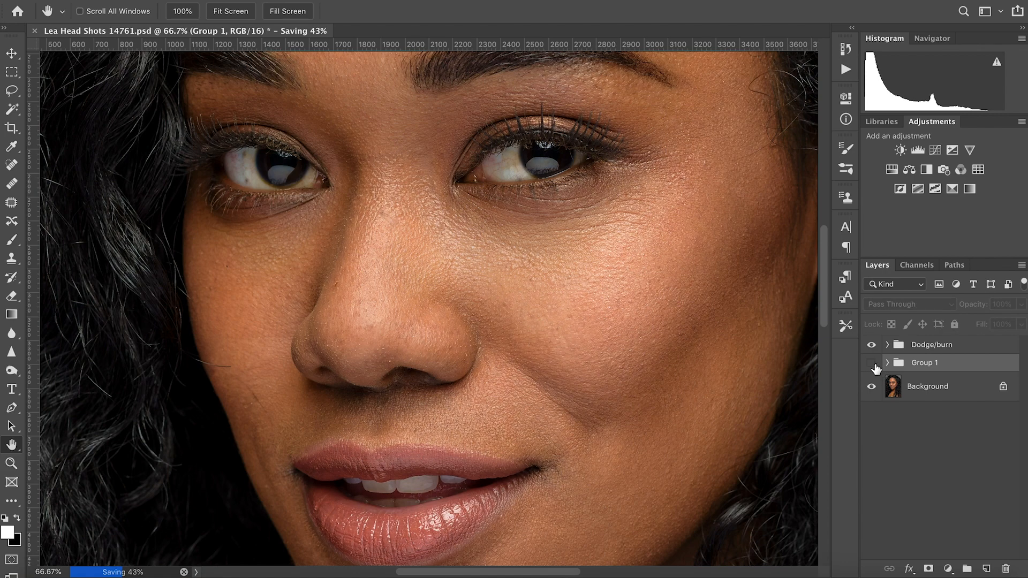
pyautogui.click(872, 364)
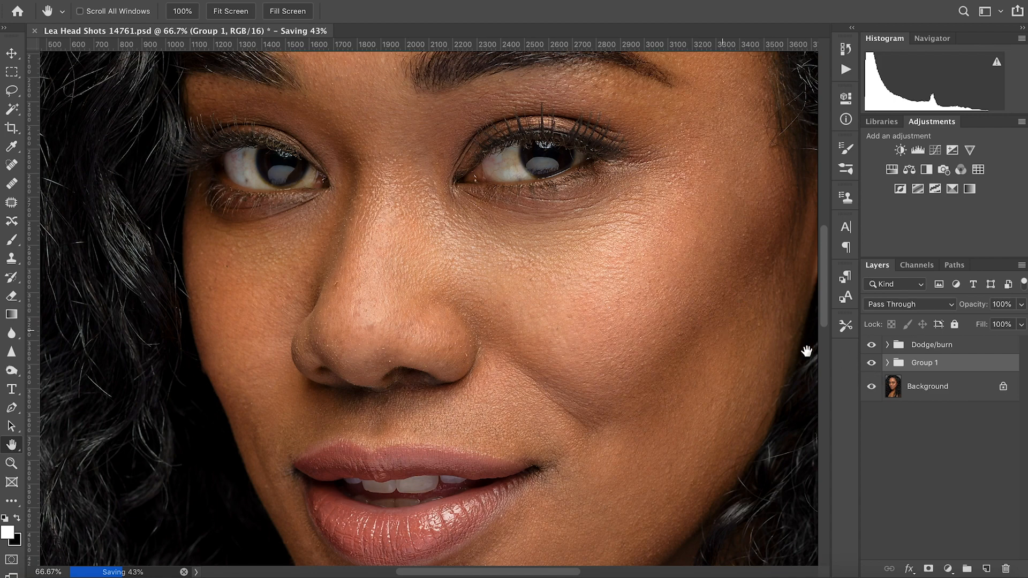
# Target the dodge2 mask inside the Dodge/burn group and set the soft brush size to 29 px
pyautogui.click(888, 345)
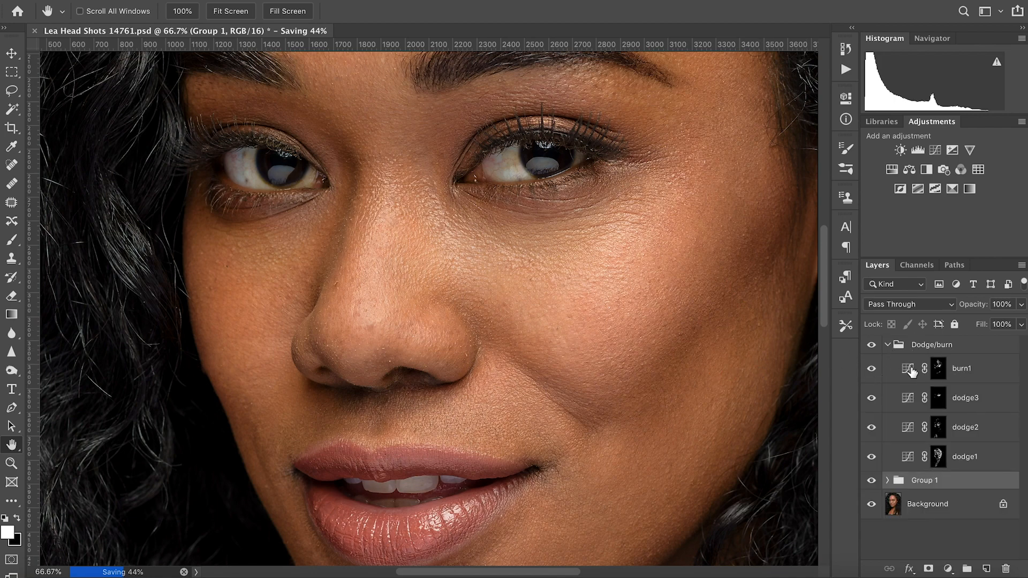
pyautogui.click(938, 428)
pyautogui.press('b')
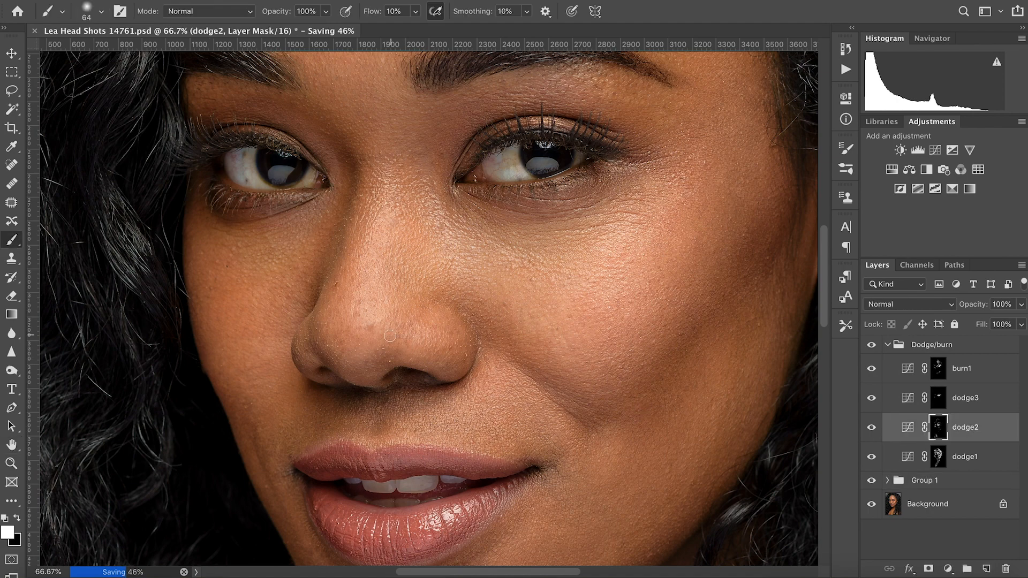
pyautogui.click(846, 148)
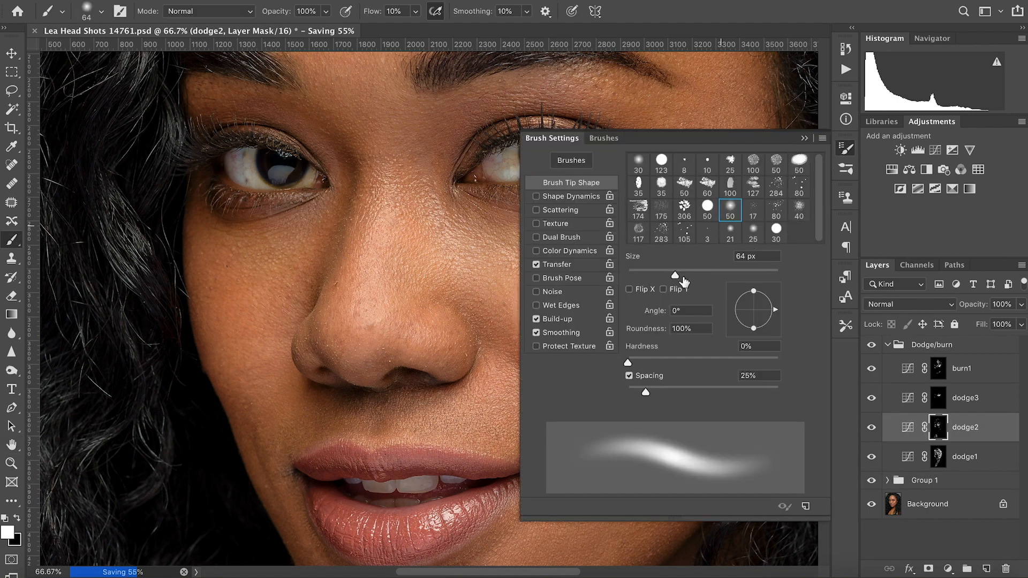
pyautogui.moveTo(673, 275); pyautogui.dragTo(648, 275)
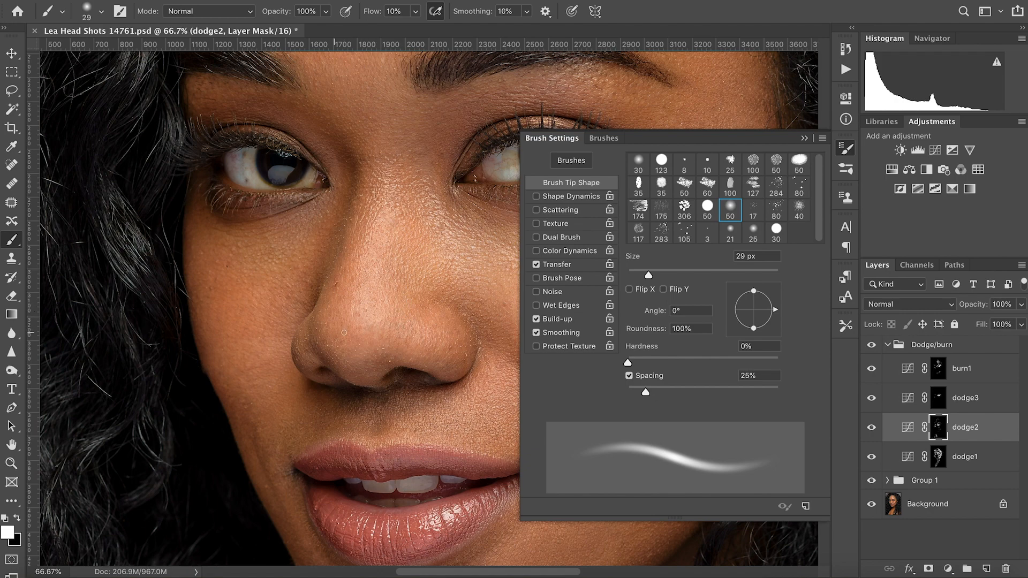
pyautogui.click(805, 137)
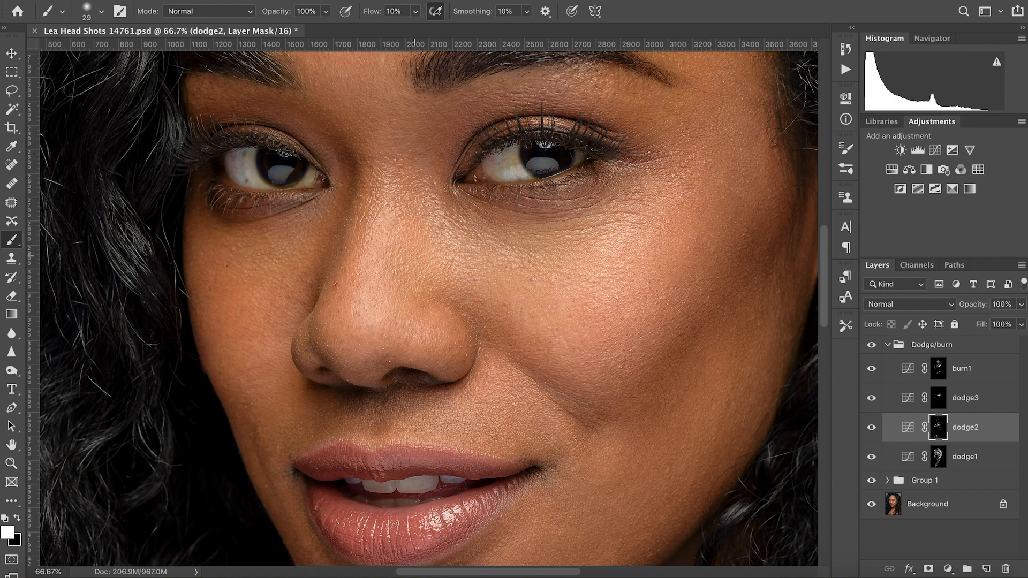
# Target the dodge3 layer's mask with the brush for working around the eyes
pyautogui.press('h')
pyautogui.scroll(5, 407, 237)
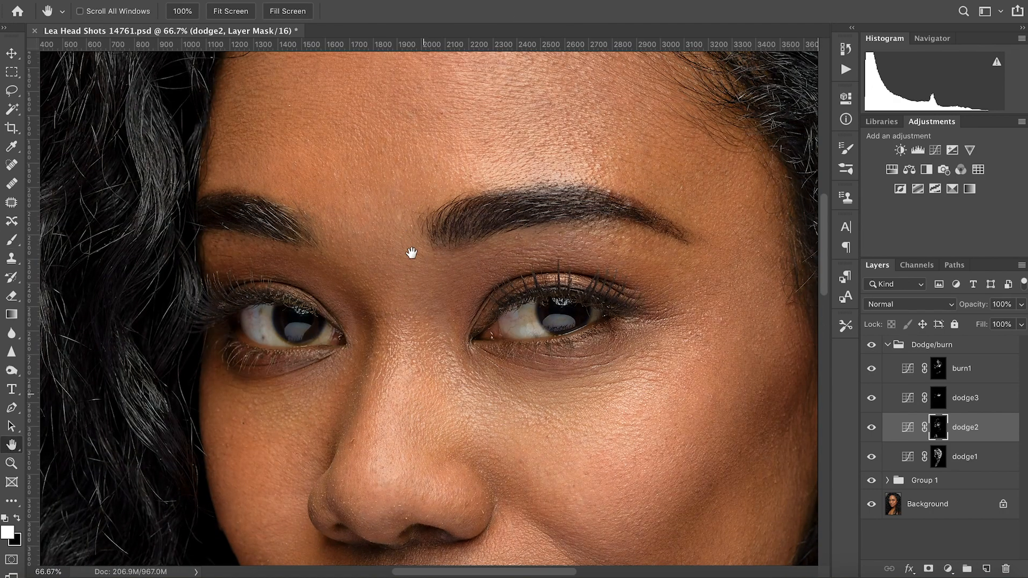
pyautogui.press('b')
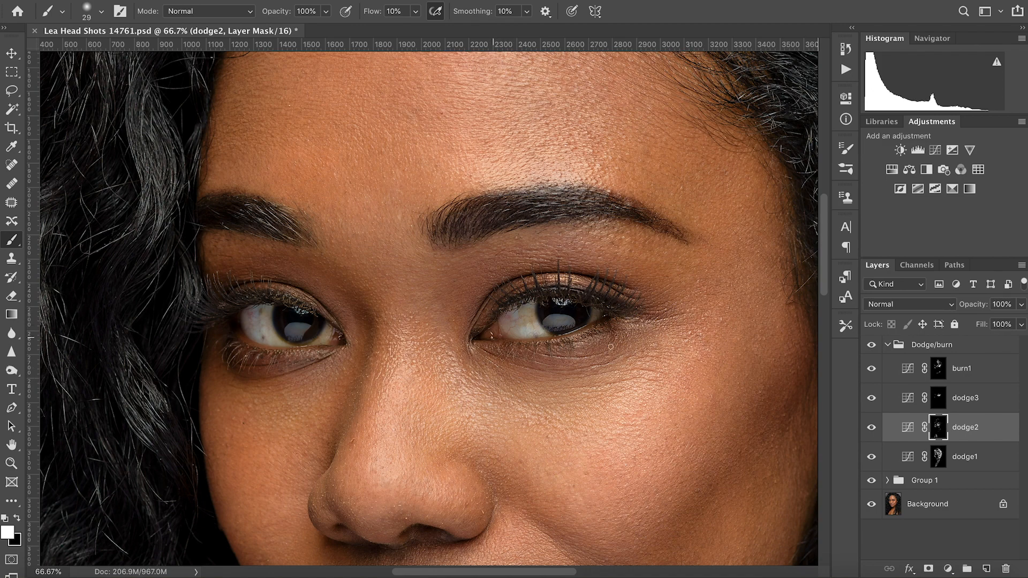
pyautogui.click(939, 407)
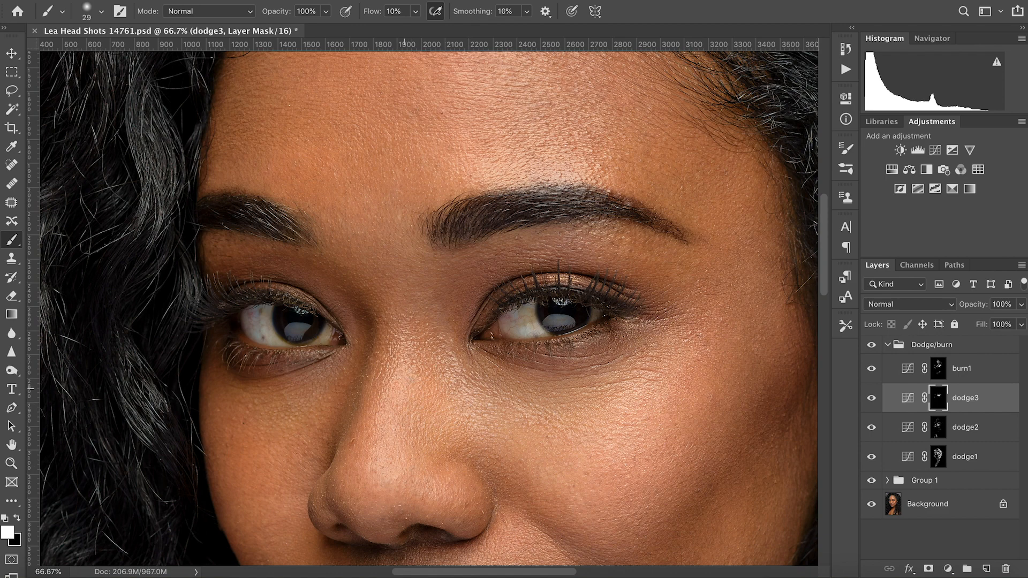
# Collapse the Dodge/burn group and compare the whole portrait with and without Group 1
pyautogui.press('h')
pyautogui.rightClick(371, 375)
pyautogui.click(393, 383)
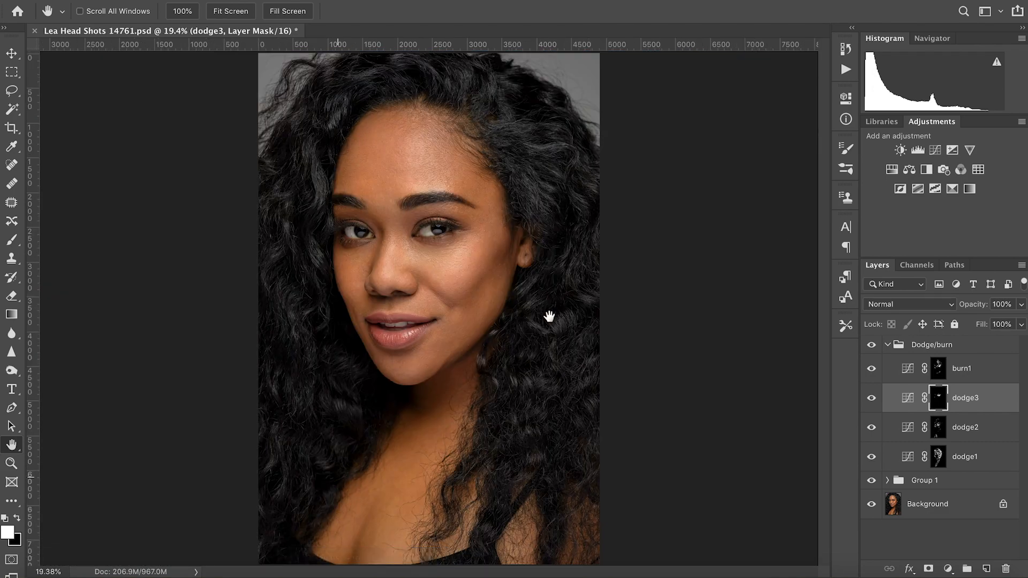
pyautogui.click(888, 345)
pyautogui.click(872, 362)
pyautogui.click(872, 363)
# Move the smooth layer out of Group 1 to above the Dodge/burn group, and collapse Group 1
pyautogui.click(887, 363)
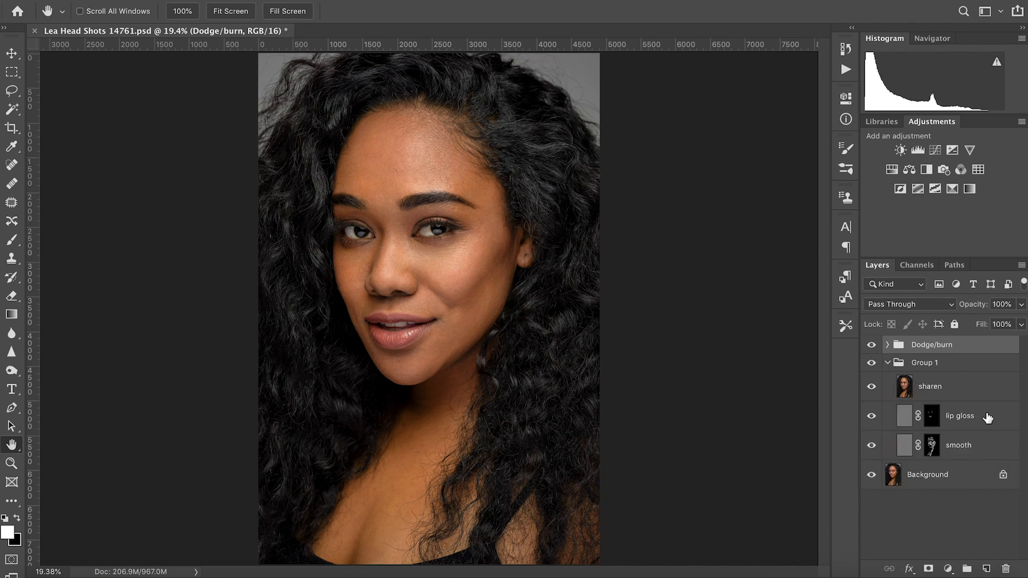
pyautogui.moveTo(985, 450); pyautogui.dragTo(983, 347)
pyautogui.click(890, 393)
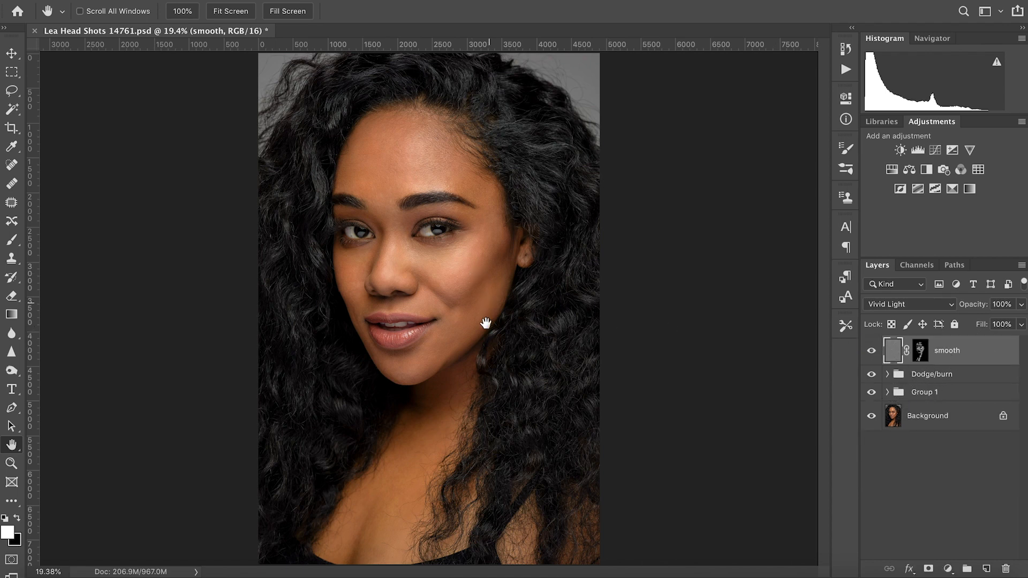
# Move the Dodge/burn group above the smooth layer and compare the face with and without dodge and burn
pyautogui.keyDown('super'); pyautogui.click(474, 263); pyautogui.keyUp('super')
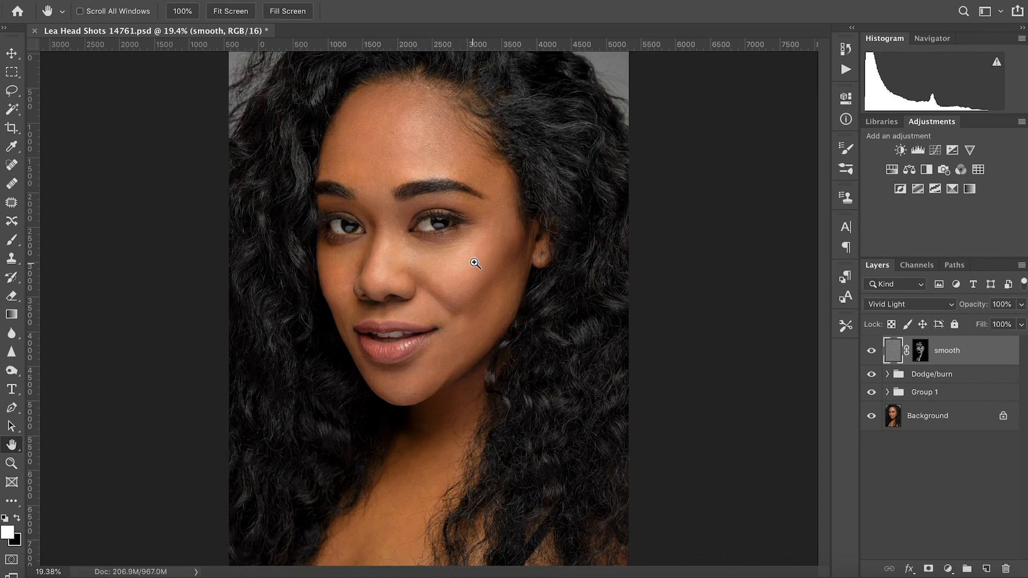
pyautogui.keyDown('super'); pyautogui.click(461, 265); pyautogui.keyUp('super')
pyautogui.keyDown('super'); pyautogui.click(463, 274); pyautogui.keyUp('super')
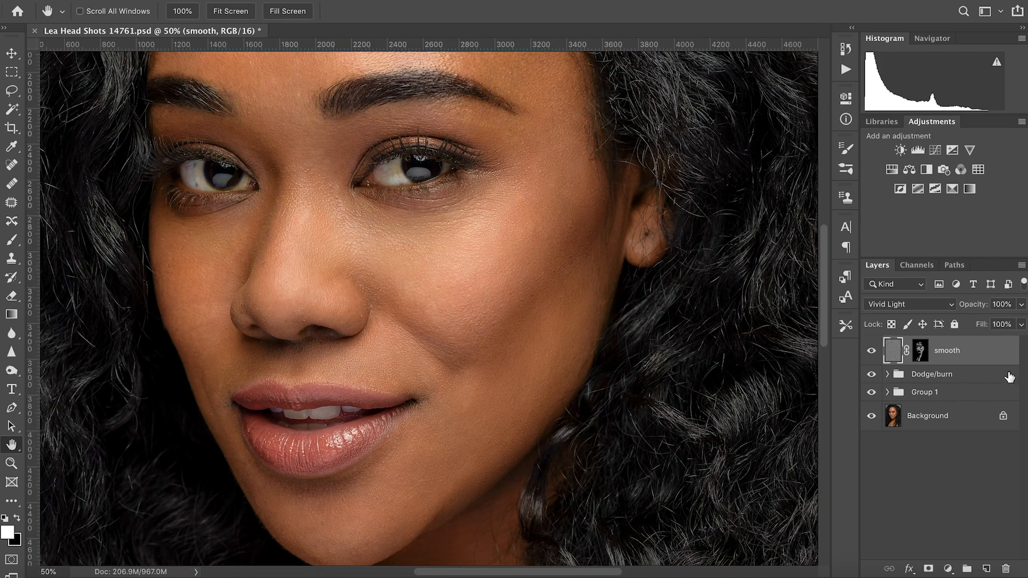
pyautogui.moveTo(974, 376); pyautogui.dragTo(975, 336)
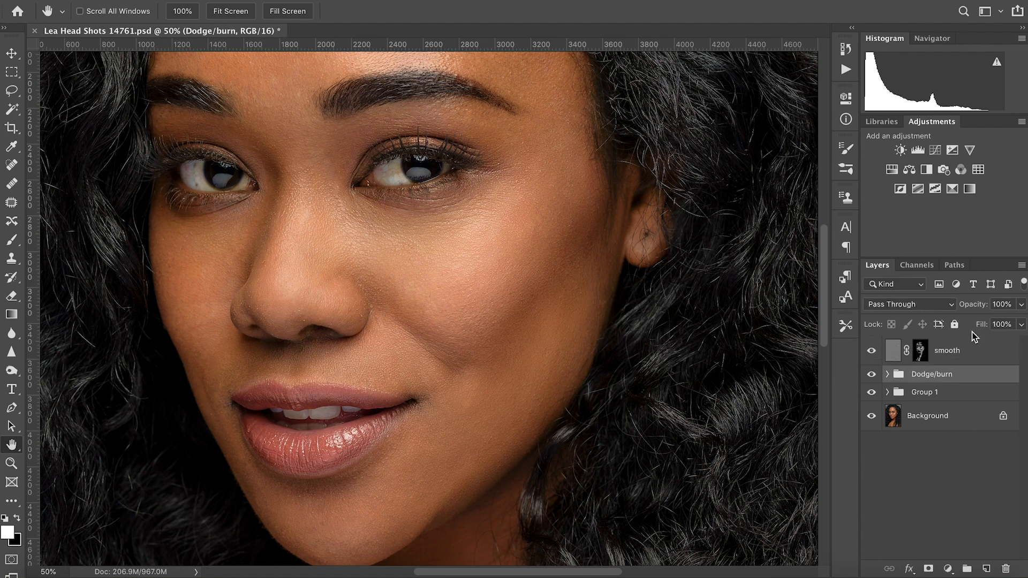
pyautogui.moveTo(974, 375); pyautogui.dragTo(971, 354)
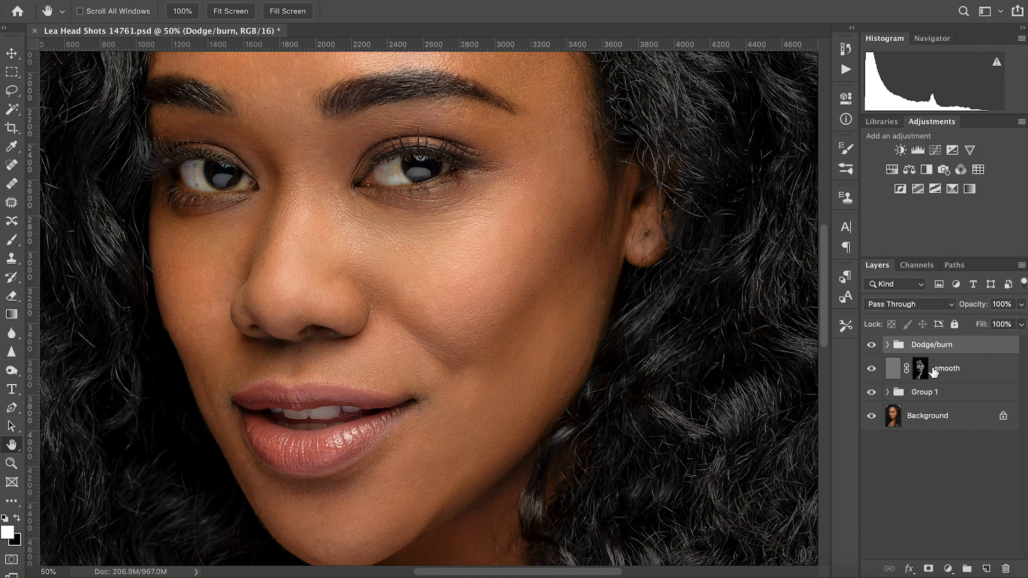
pyautogui.click(872, 346)
pyautogui.click(873, 345)
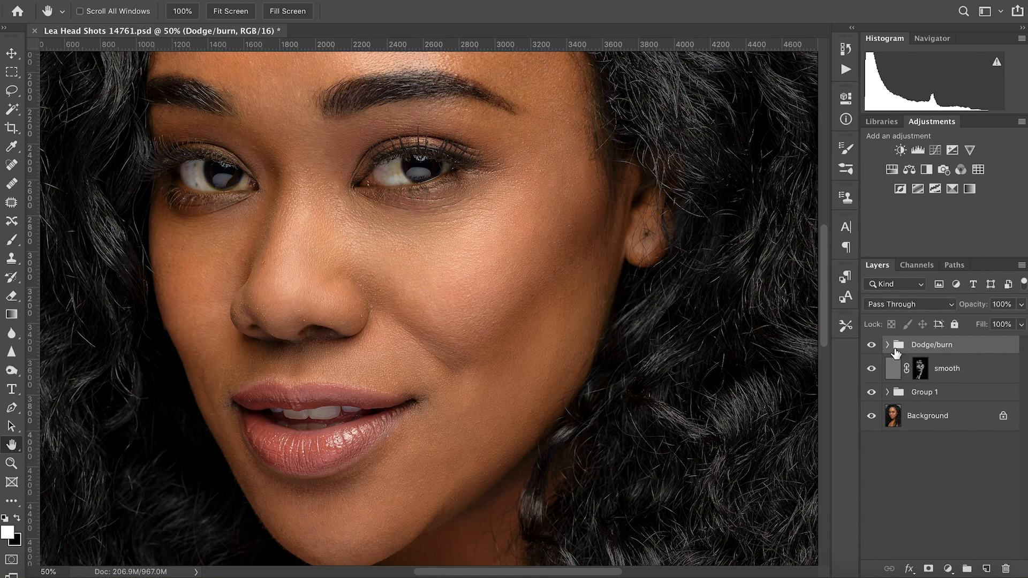
# Target the burn1 layer's mask in the Dodge/burn group and set the soft brush size to 54 px
pyautogui.click(887, 345)
pyautogui.click(914, 378)
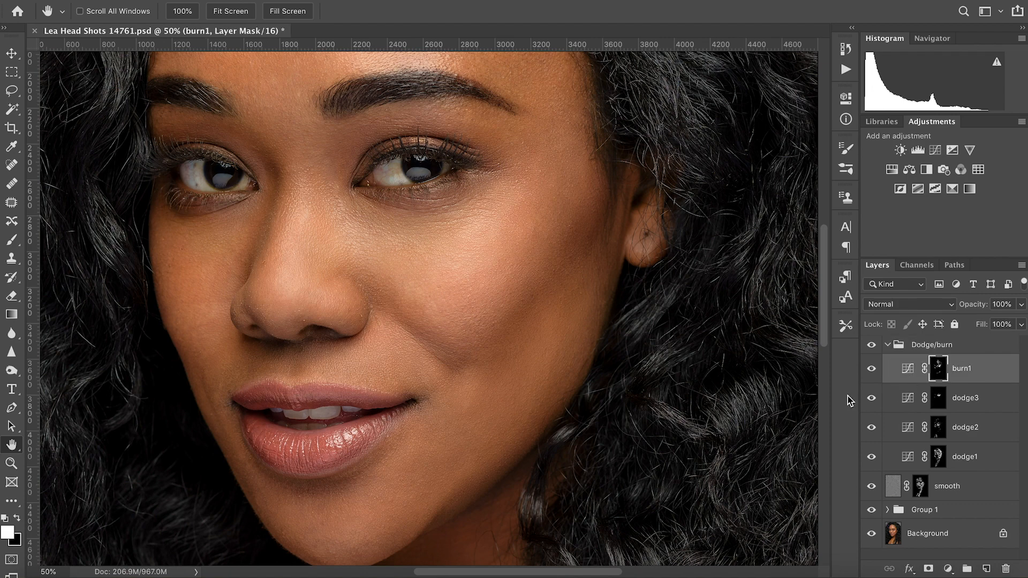
pyautogui.press('b')
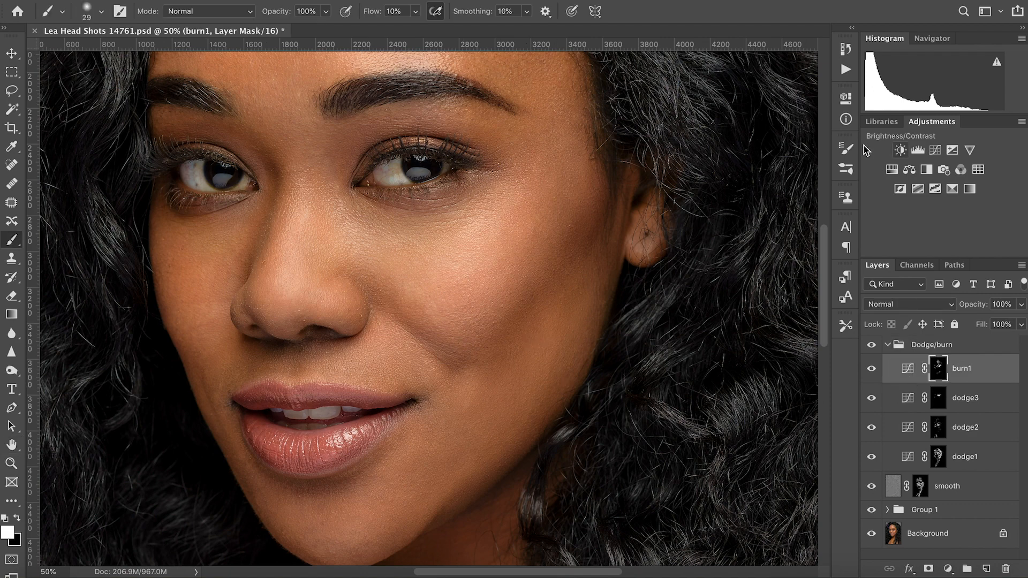
pyautogui.click(846, 148)
pyautogui.moveTo(654, 279); pyautogui.dragTo(674, 280)
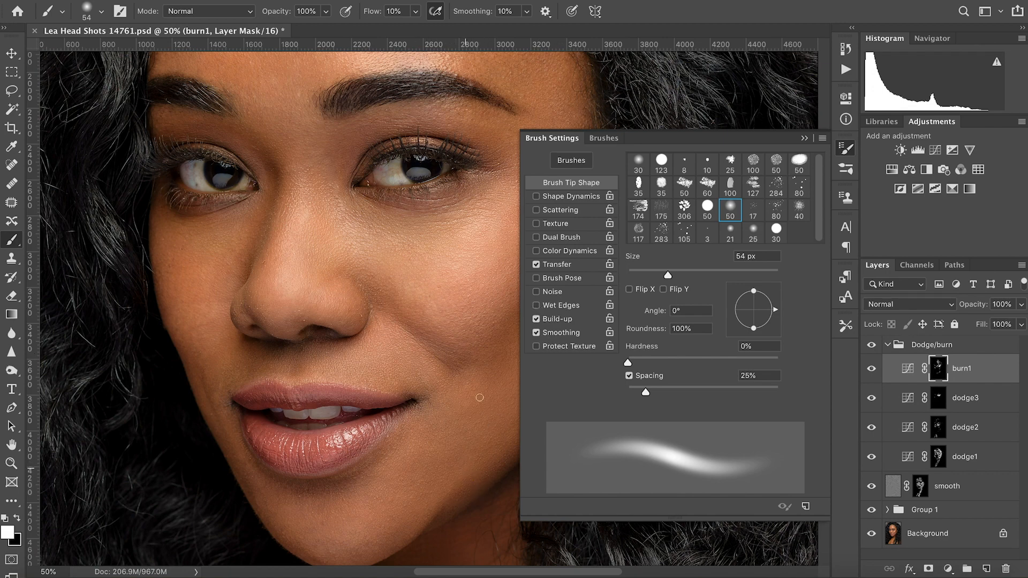
pyautogui.click(804, 139)
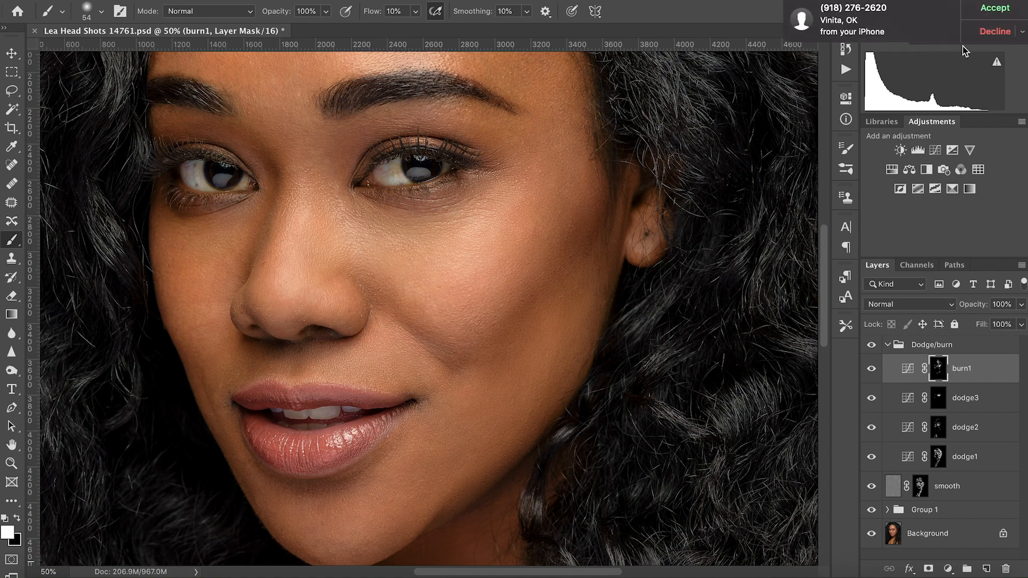
pyautogui.click(982, 31)
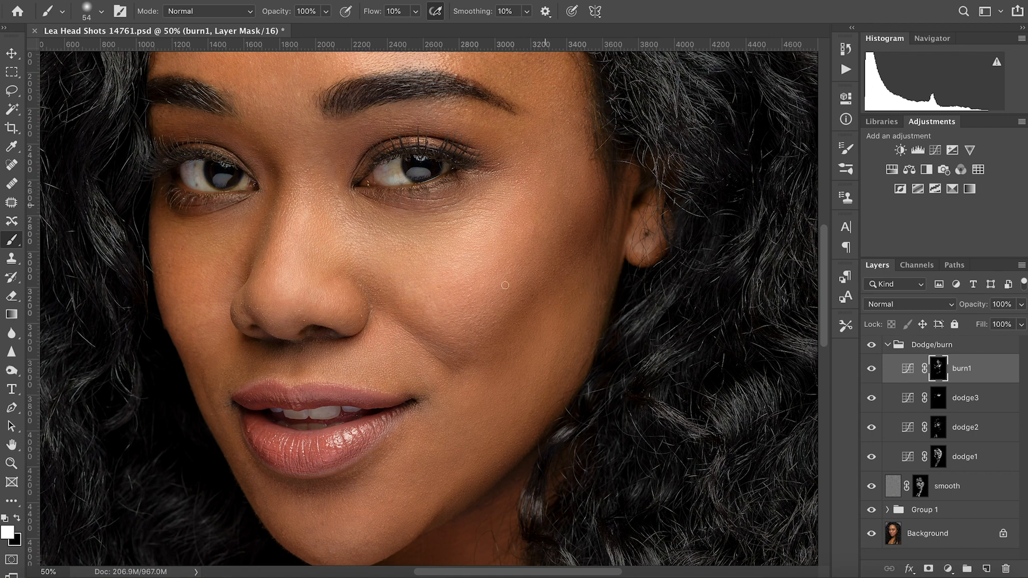
# Select the smooth layer and set the soft brush size to 180 px
pyautogui.press('space')
pyautogui.moveTo(452, 170); pyautogui.dragTo(433, 225)
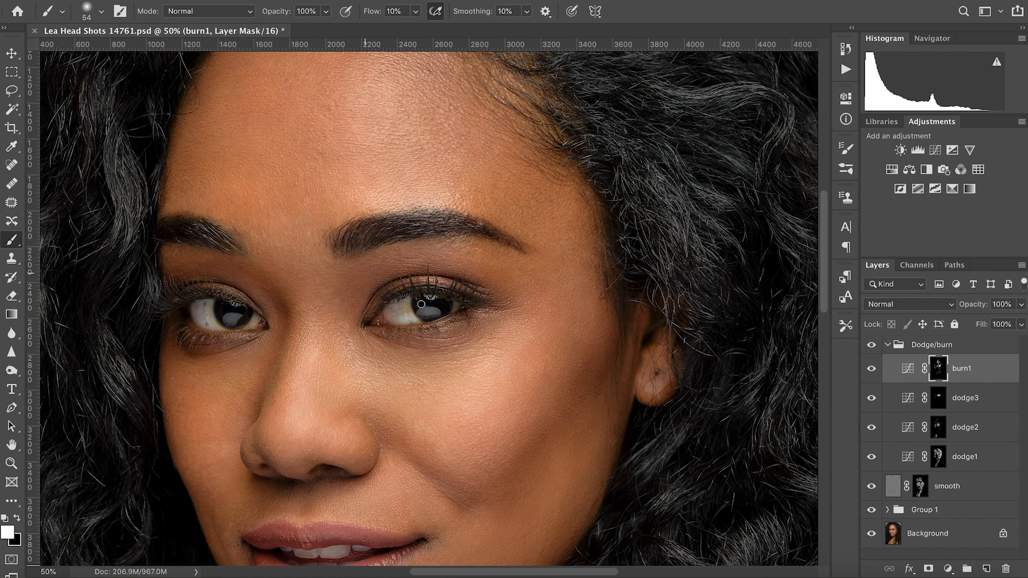
pyautogui.press('h')
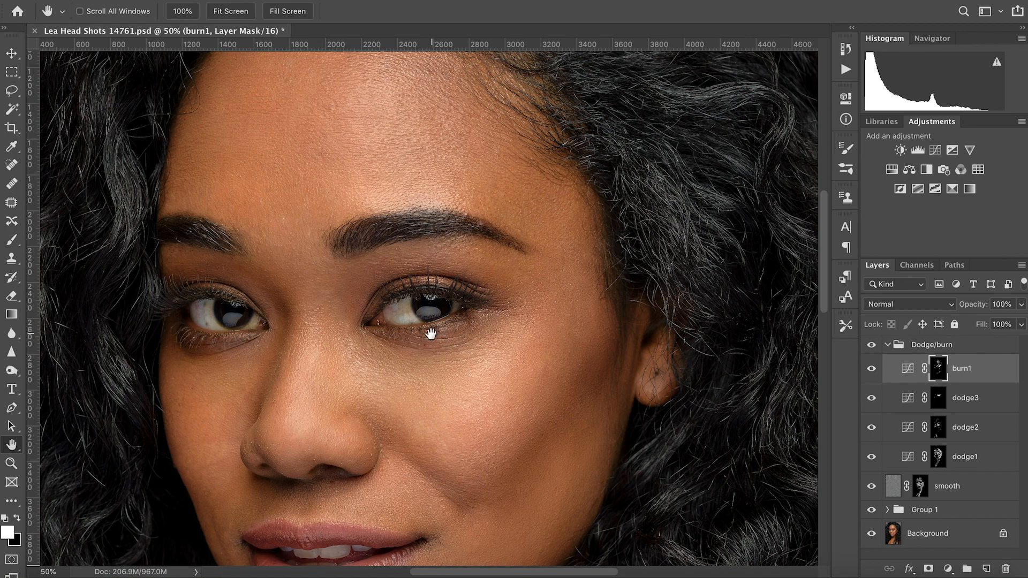
pyautogui.scroll(5, 434, 356)
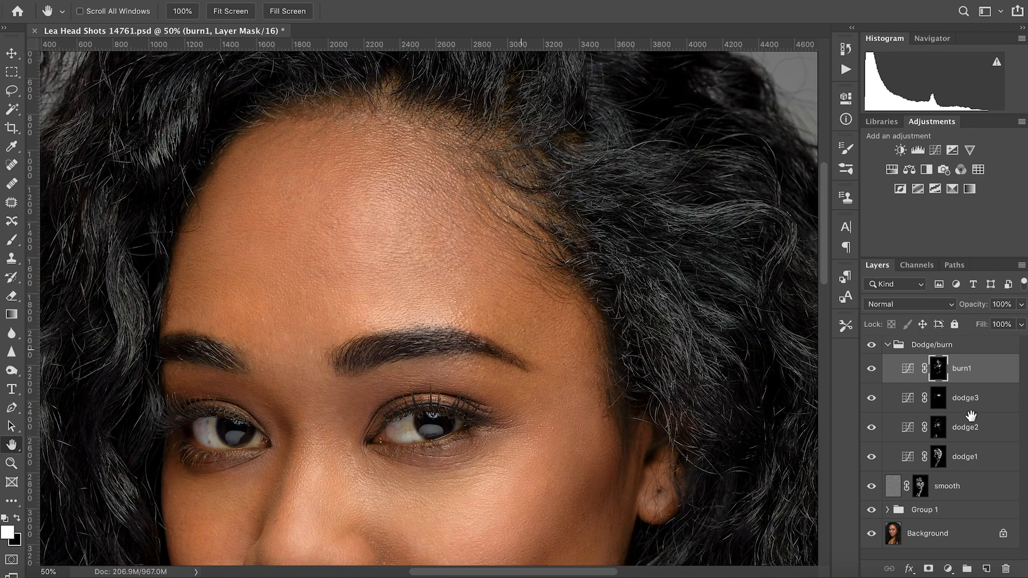
pyautogui.click(974, 488)
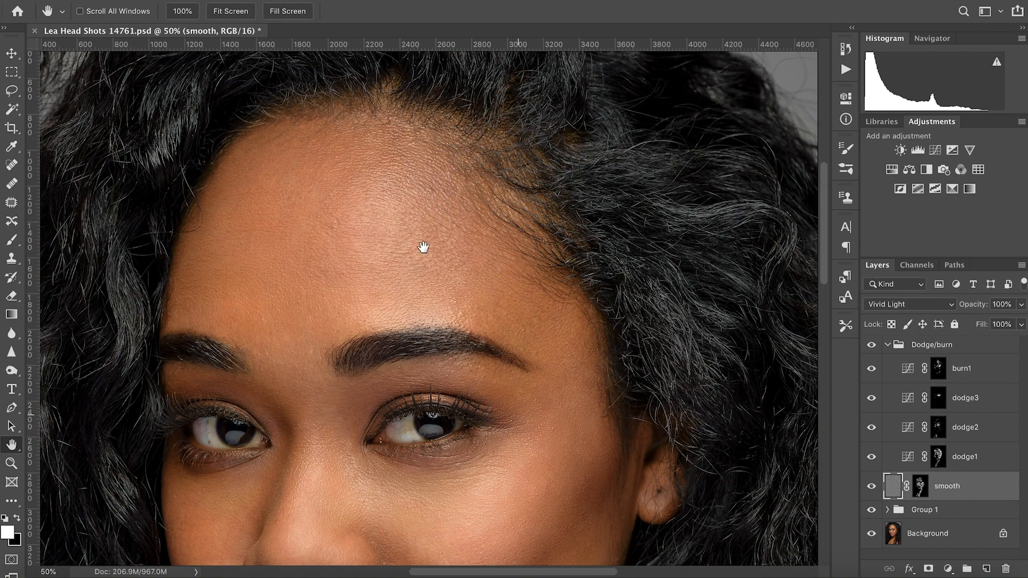
pyautogui.press('b')
pyautogui.click(847, 152)
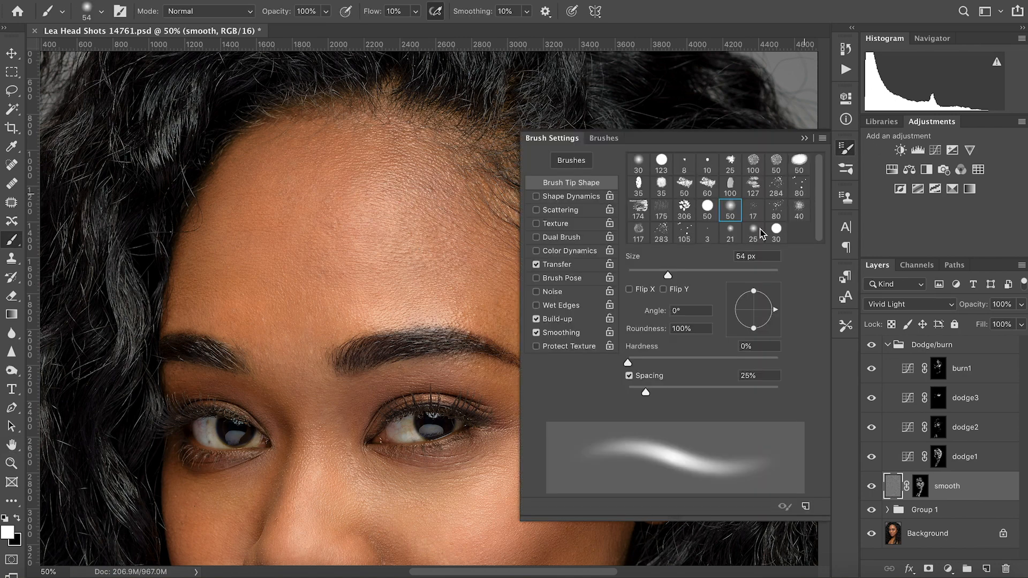
pyautogui.moveTo(671, 275); pyautogui.dragTo(735, 282)
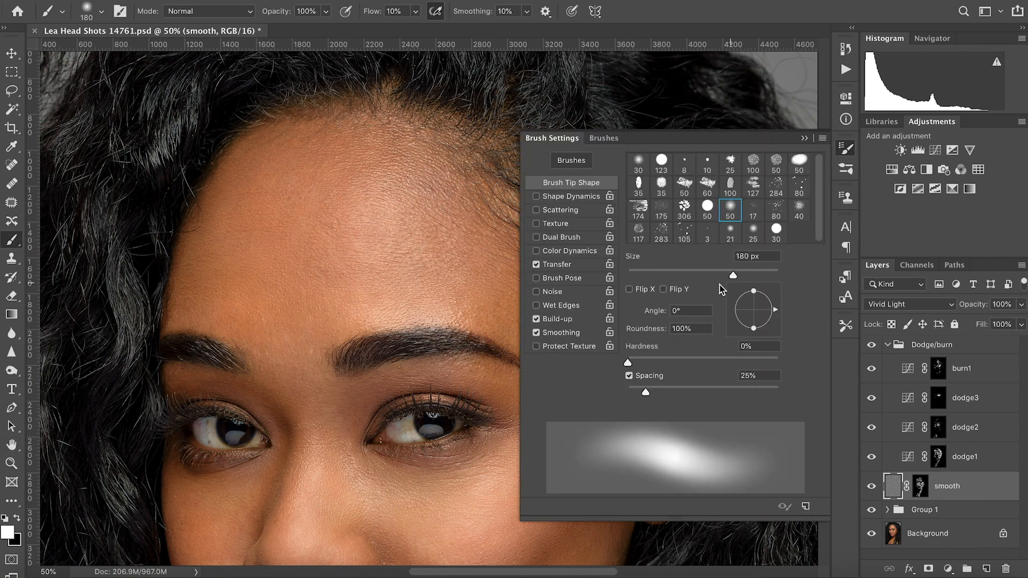
# Try a white brush stroke on the forehead, undo it, and target the smooth layer's mask
pyautogui.moveTo(387, 206); pyautogui.dragTo(403, 179)
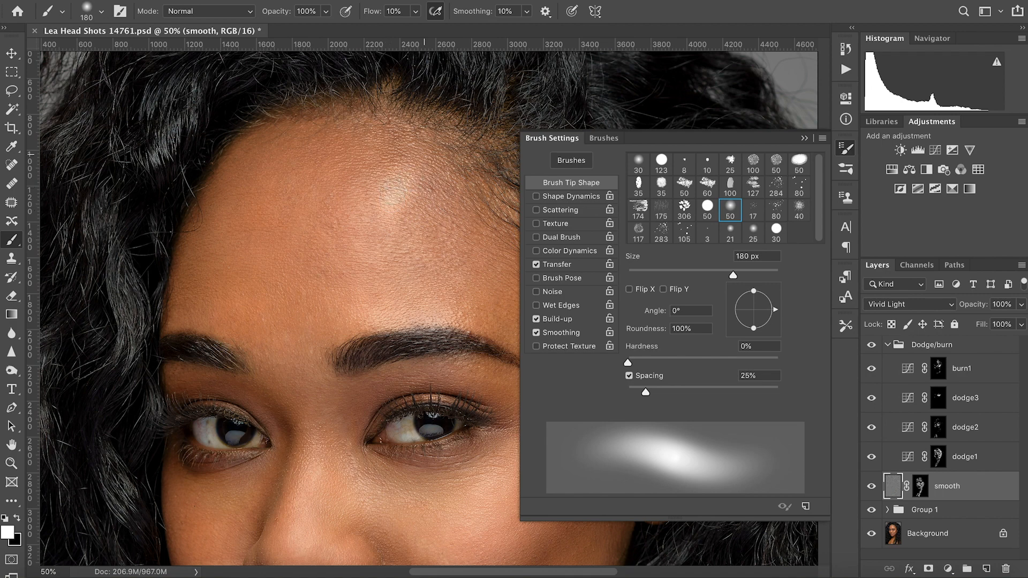
pyautogui.hotkey('ctrl', 'z')
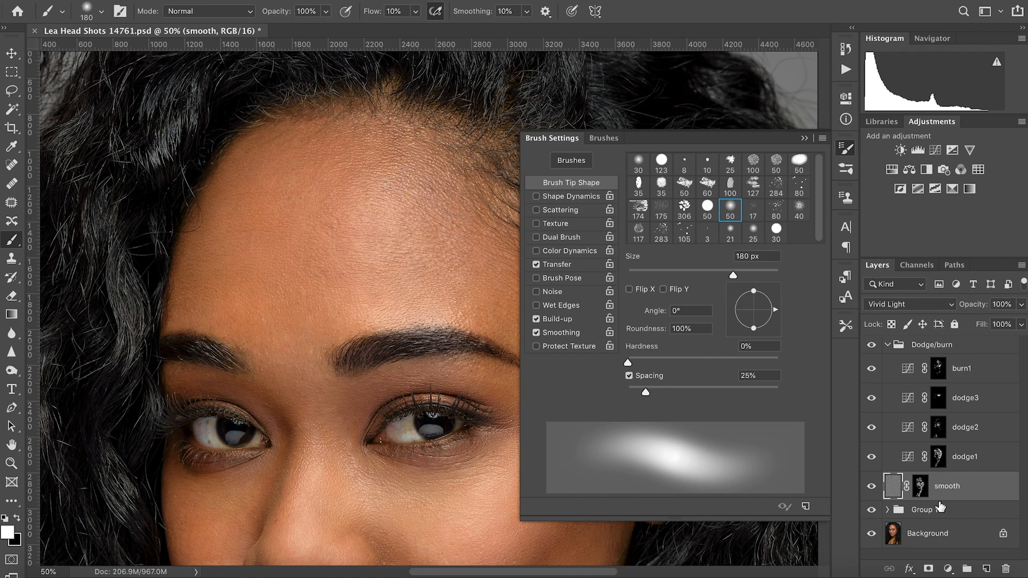
pyautogui.click(922, 489)
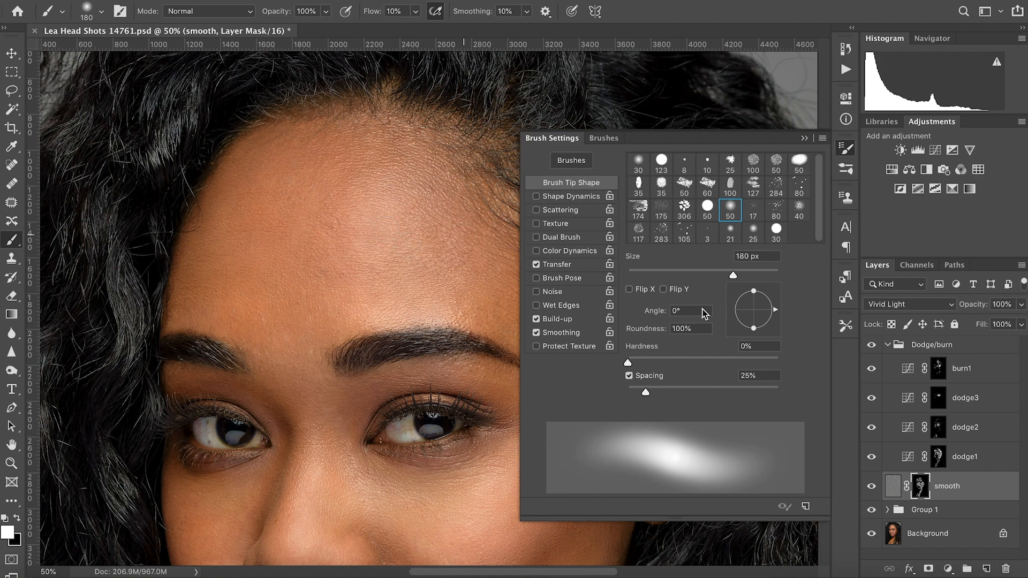
# Collapse the Dodge/burn group, expand Group 1, close the brush settings, and keep the smooth layer's mask targeted
pyautogui.click(888, 345)
pyautogui.click(887, 393)
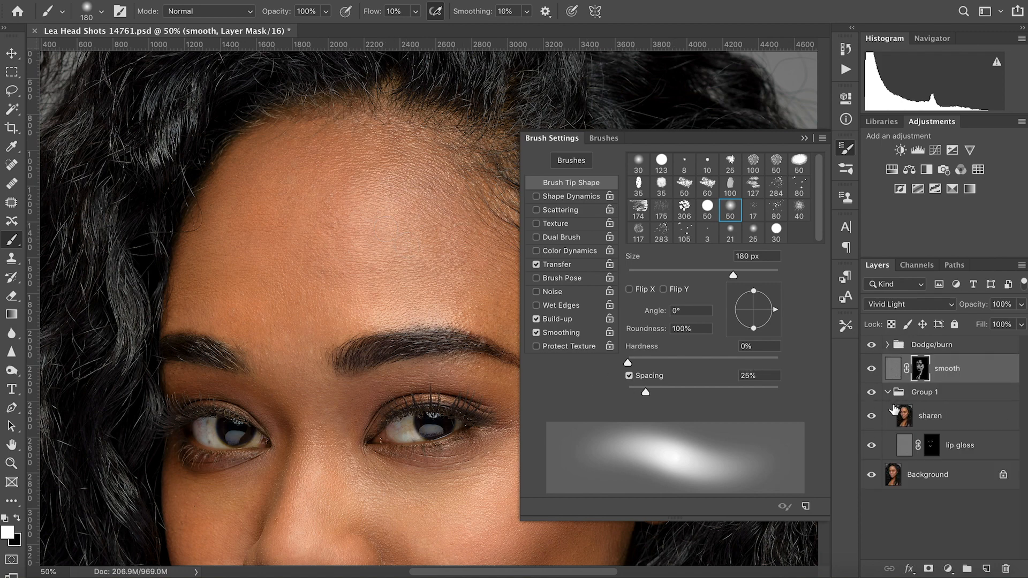
pyautogui.click(936, 453)
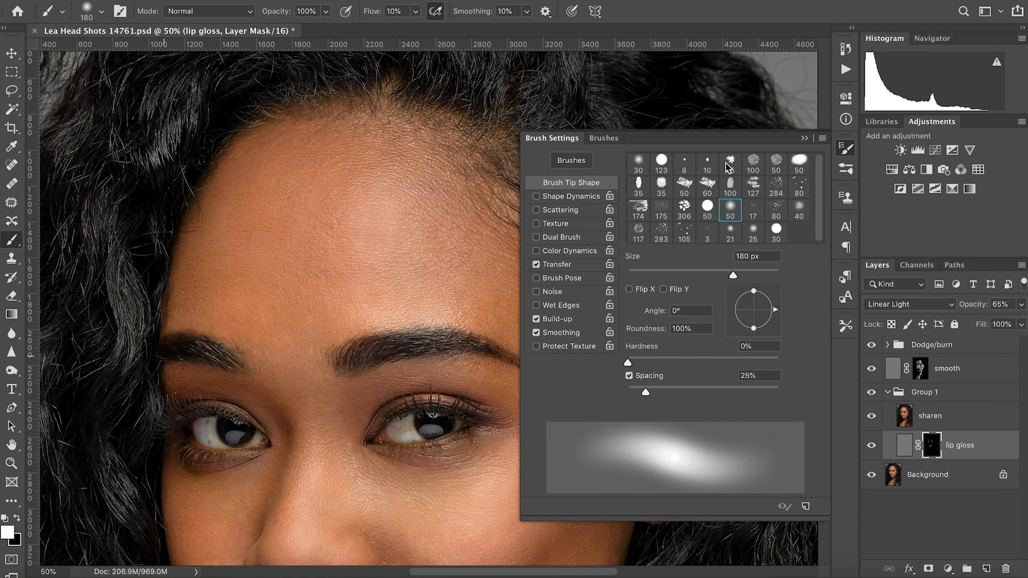
pyautogui.click(803, 141)
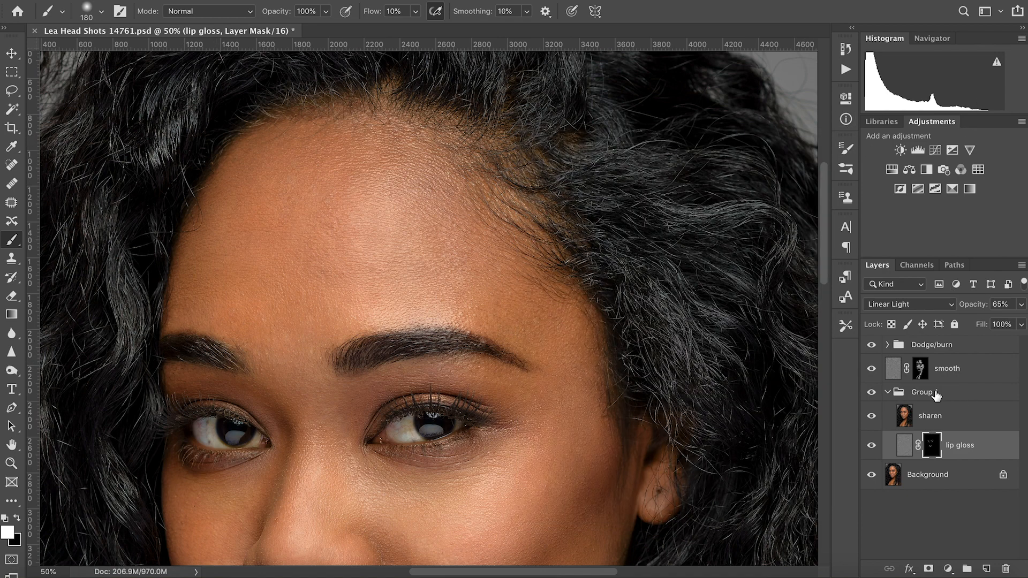
pyautogui.click(919, 372)
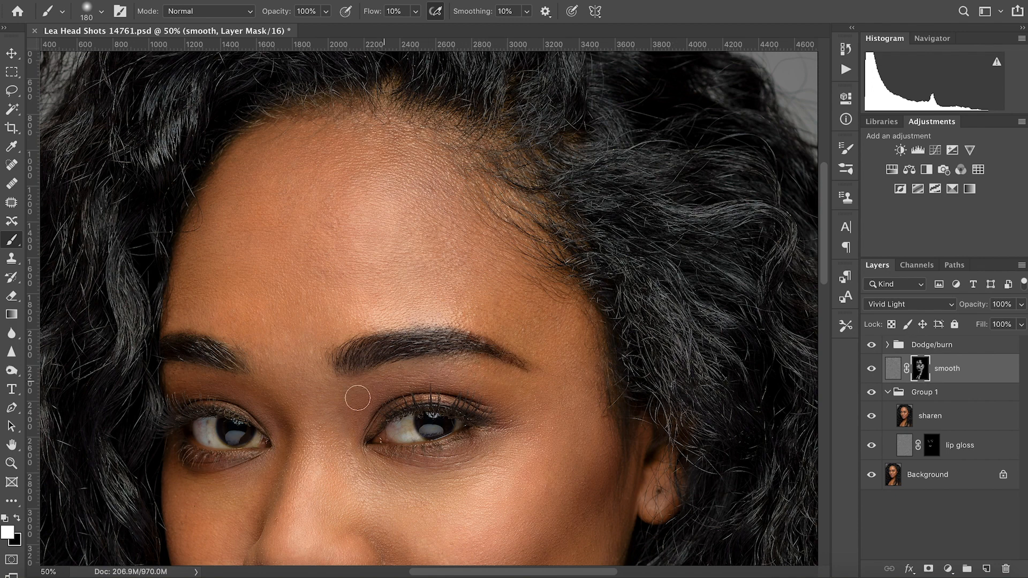
# Save the portrait document and set the smooth layer's opacity to 80%
pyautogui.press('space')
pyautogui.moveTo(480, 420); pyautogui.dragTo(444, 114)
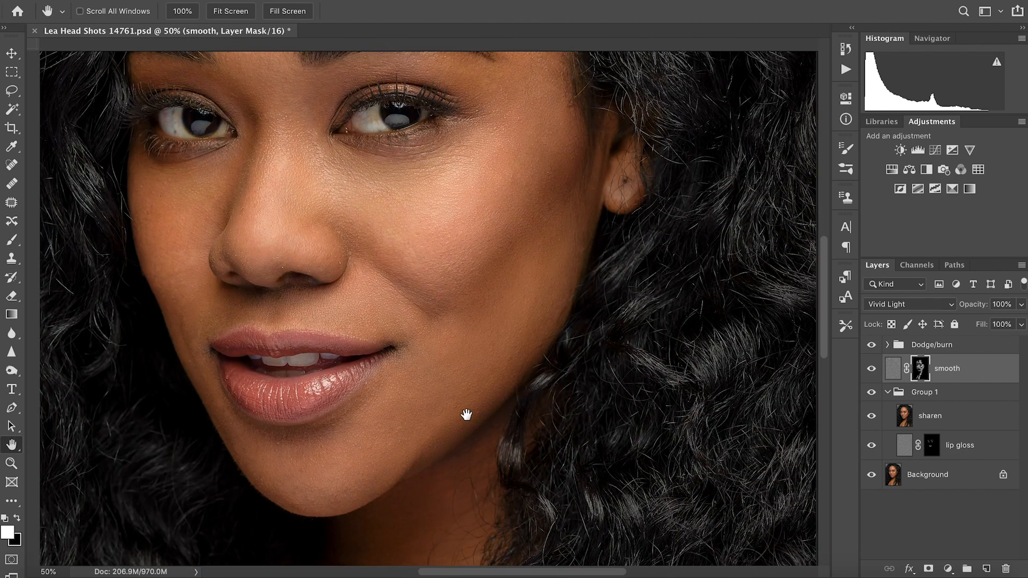
pyautogui.click(465, 381)
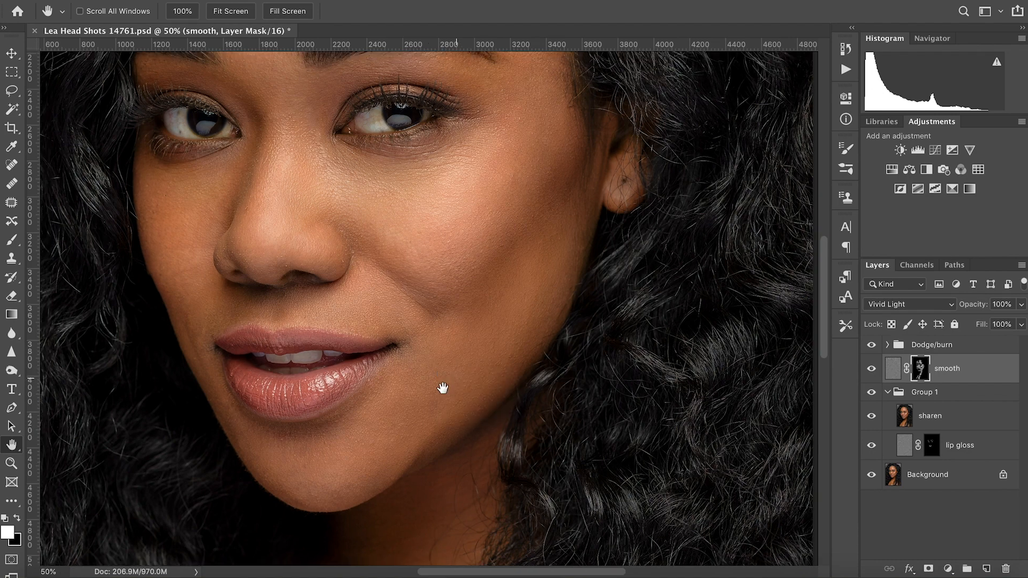
pyautogui.hotkey('ctrl', 's')
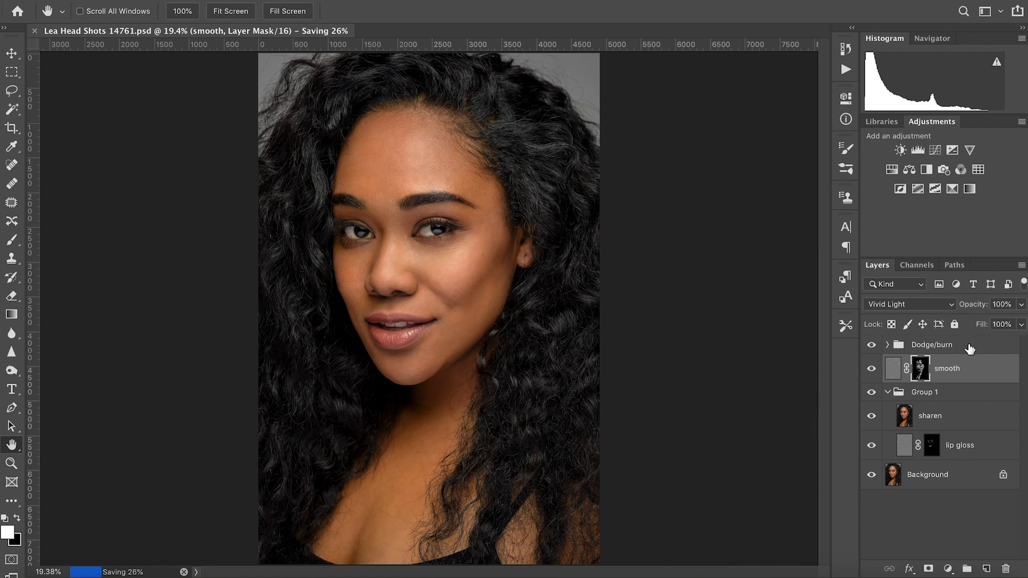
pyautogui.moveTo(973, 304); pyautogui.dragTo(958, 307)
pyautogui.click(997, 305)
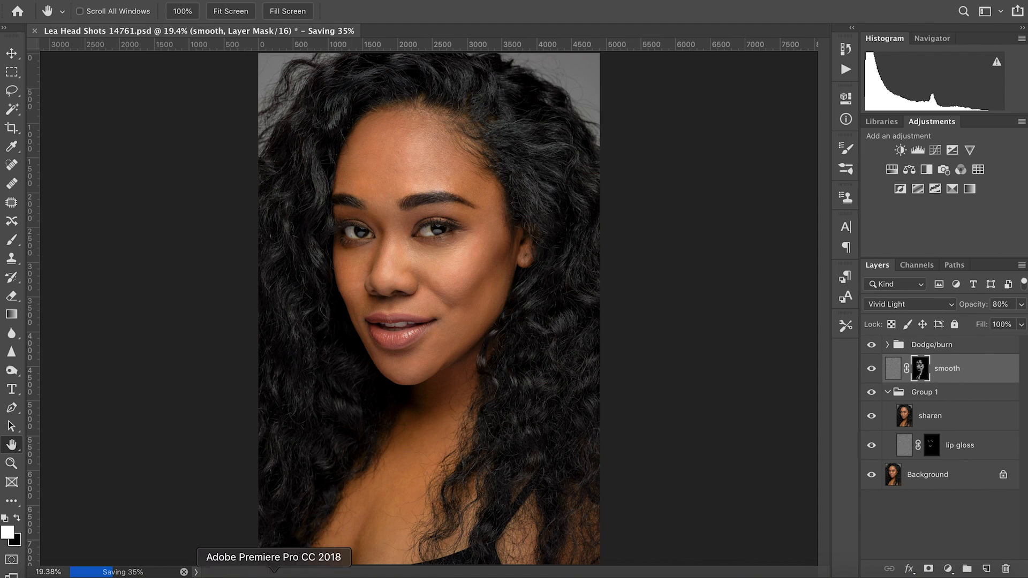
# Examine the skin smoothing on the face up close and in the full portrait
pyautogui.keyDown('alt'); pyautogui.click(445, 288); pyautogui.keyUp('alt')
pyautogui.keyDown('alt'); pyautogui.click(445, 288); pyautogui.keyUp('alt')
pyautogui.keyDown('super'); pyautogui.click(433, 285); pyautogui.keyUp('super')
pyautogui.keyDown('super'); pyautogui.click(434, 286); pyautogui.keyUp('super')
pyautogui.keyDown('super'); pyautogui.click(433, 287); pyautogui.keyUp('super')
pyautogui.keyDown('super'); pyautogui.click(434, 290); pyautogui.keyUp('super')
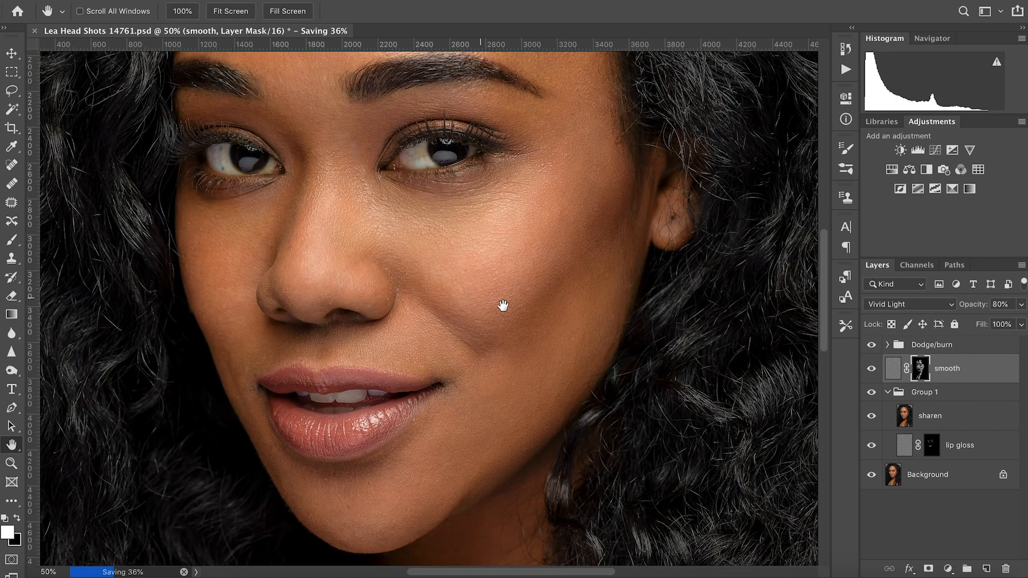
pyautogui.press('b')
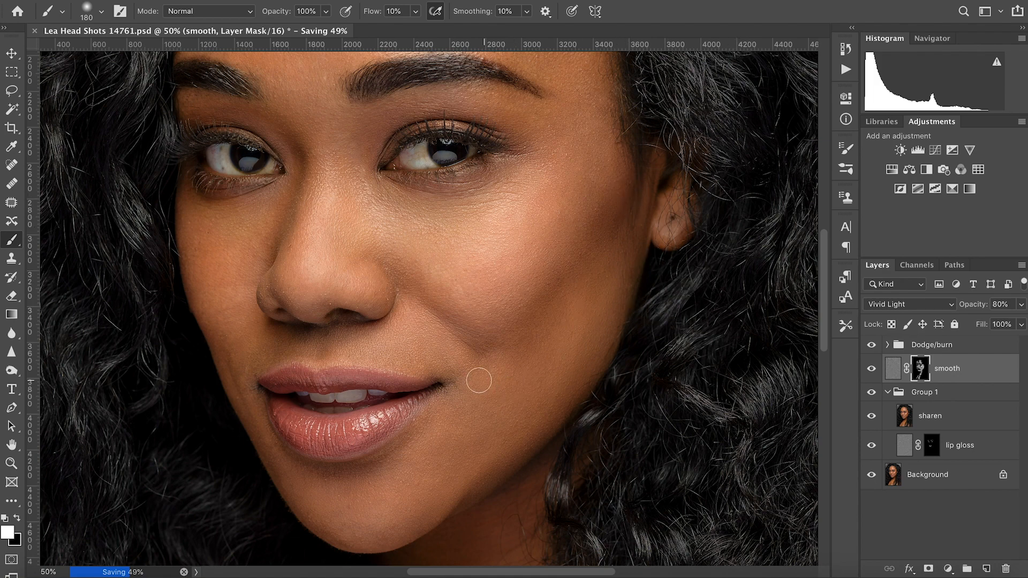
pyautogui.press('h')
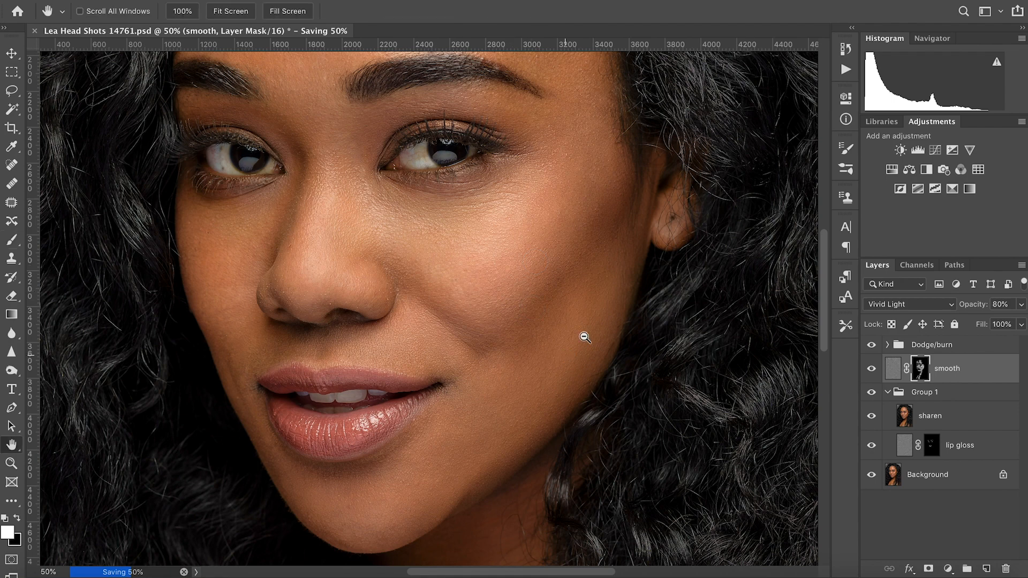
pyautogui.scroll(-1, 575, 343)
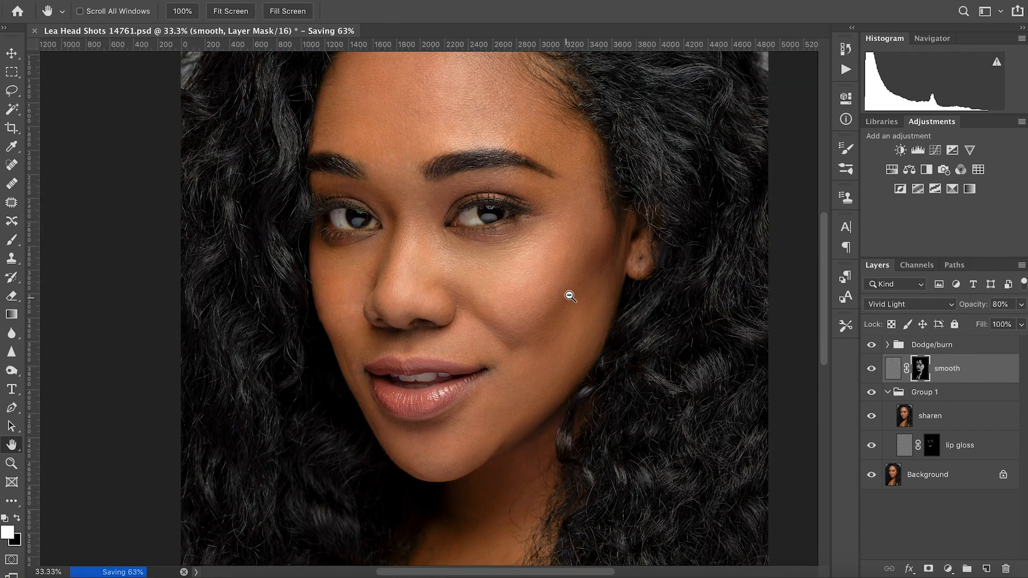
pyautogui.scroll(-2, 567, 295)
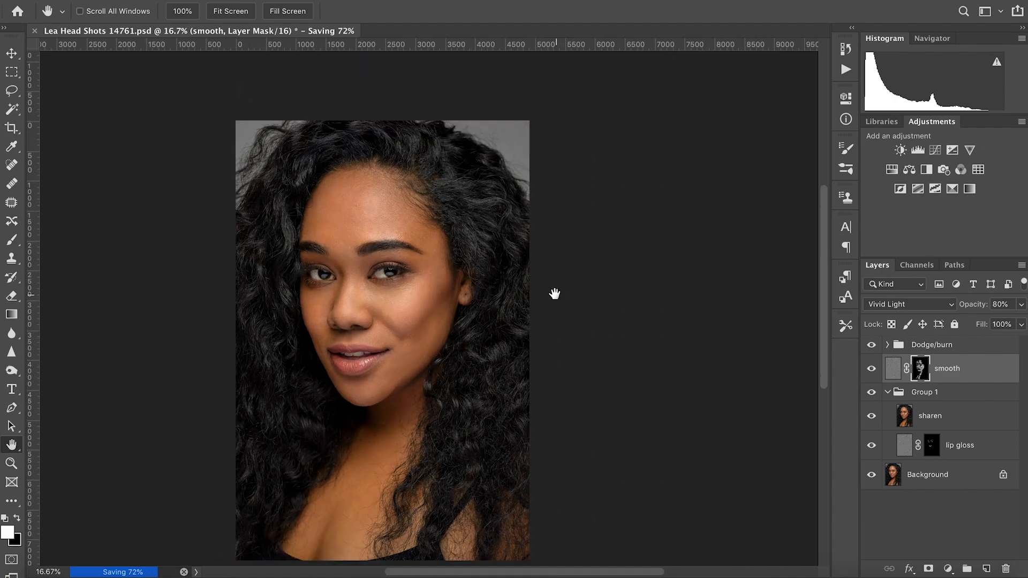
pyautogui.rightClick(472, 330)
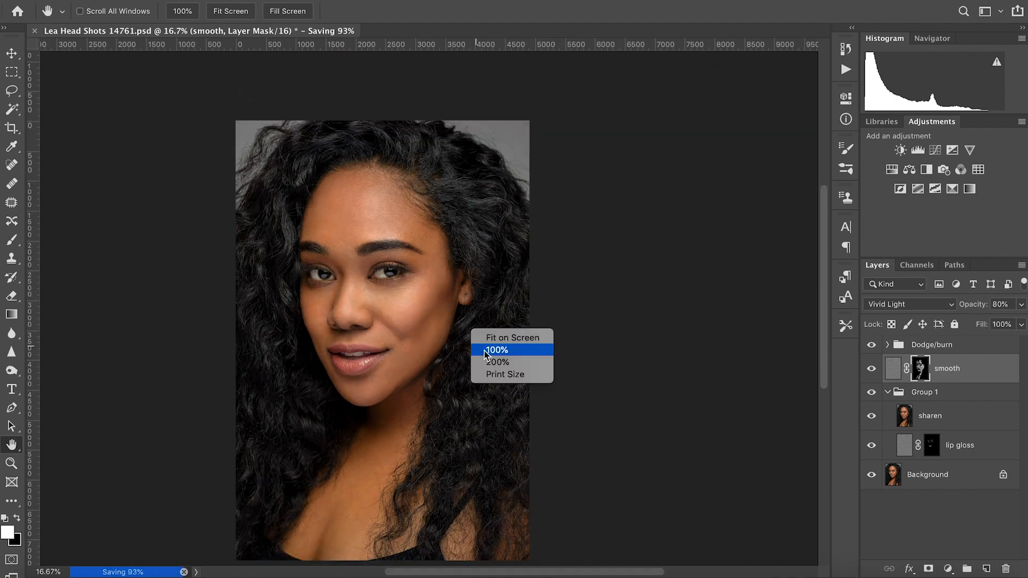
pyautogui.click(489, 336)
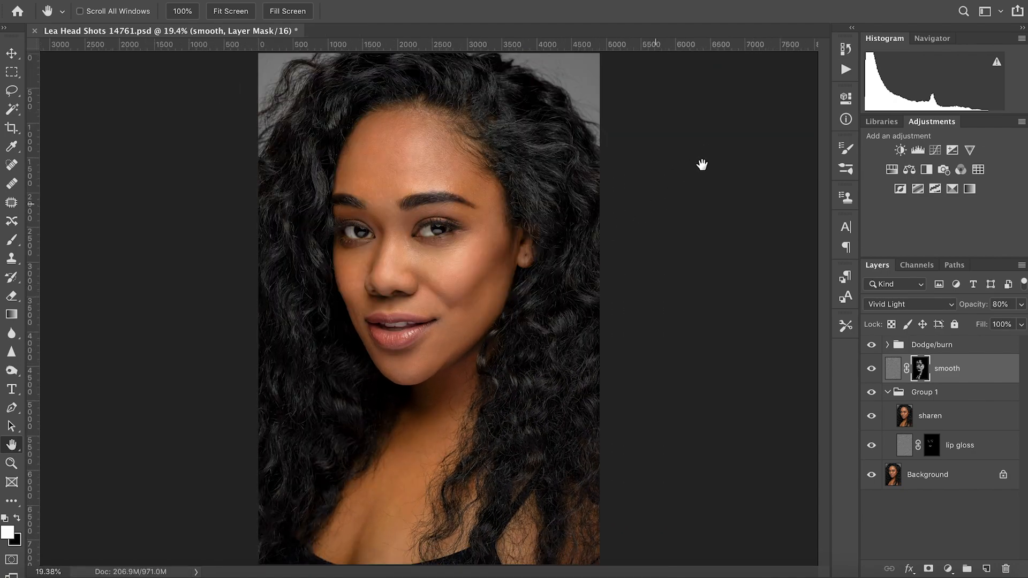
# Save the portrait document again and collapse Group 1
pyautogui.press('super+s')
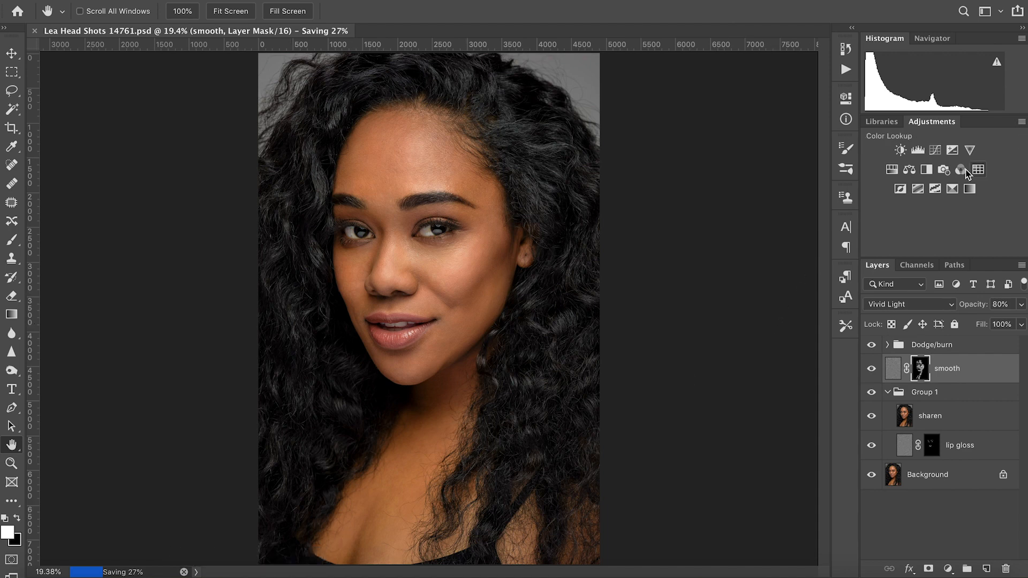
pyautogui.click(888, 393)
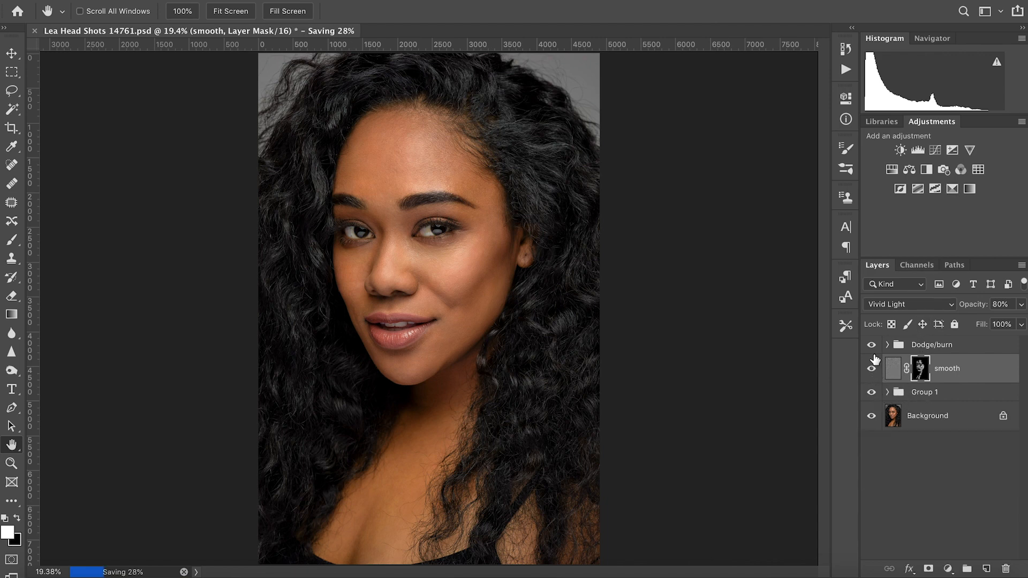
# Add a Brightness/Contrast adjustment layer above the Dodge/burn group with brightness 18 and contrast 8
pyautogui.click(968, 346)
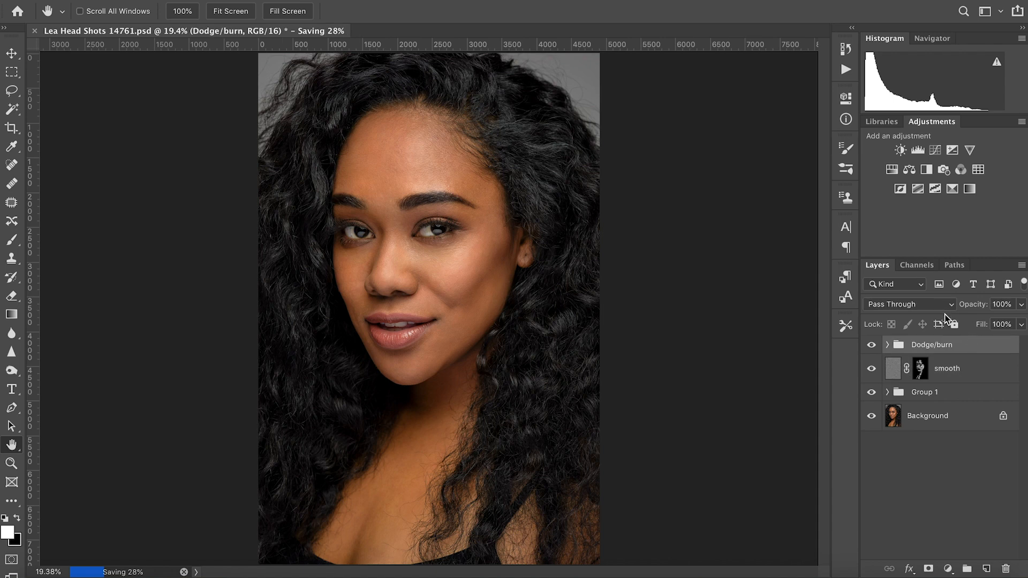
pyautogui.click(902, 150)
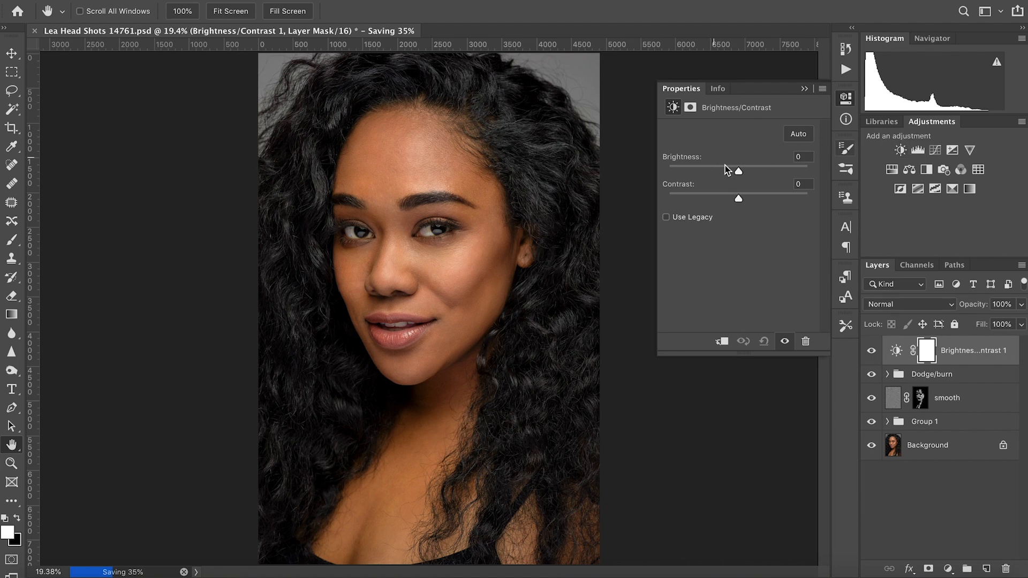
pyautogui.moveTo(739, 170); pyautogui.dragTo(746, 172)
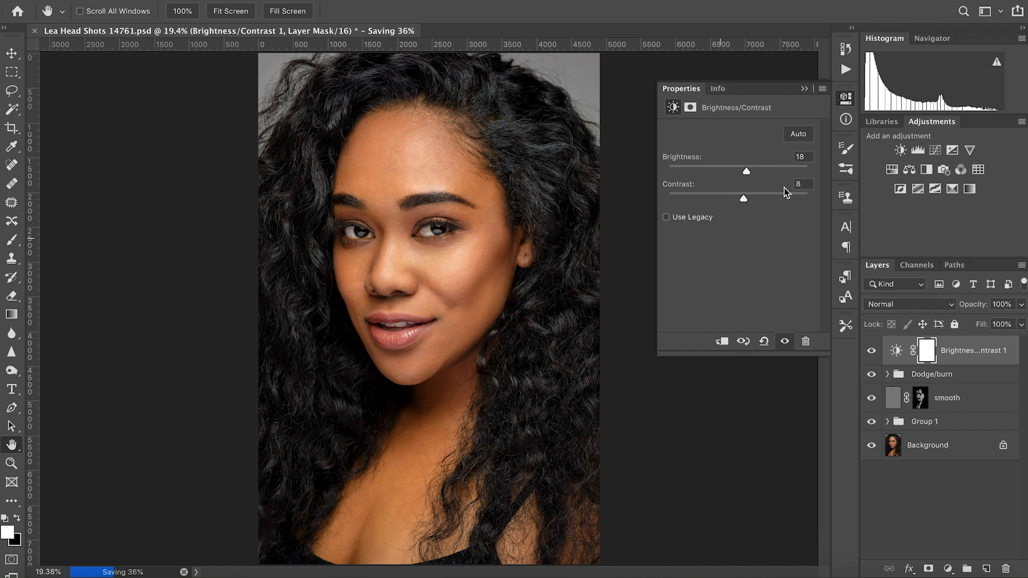
# Add a Curves adjustment layer above the Brightness/Contrast layer
pyautogui.click(936, 150)
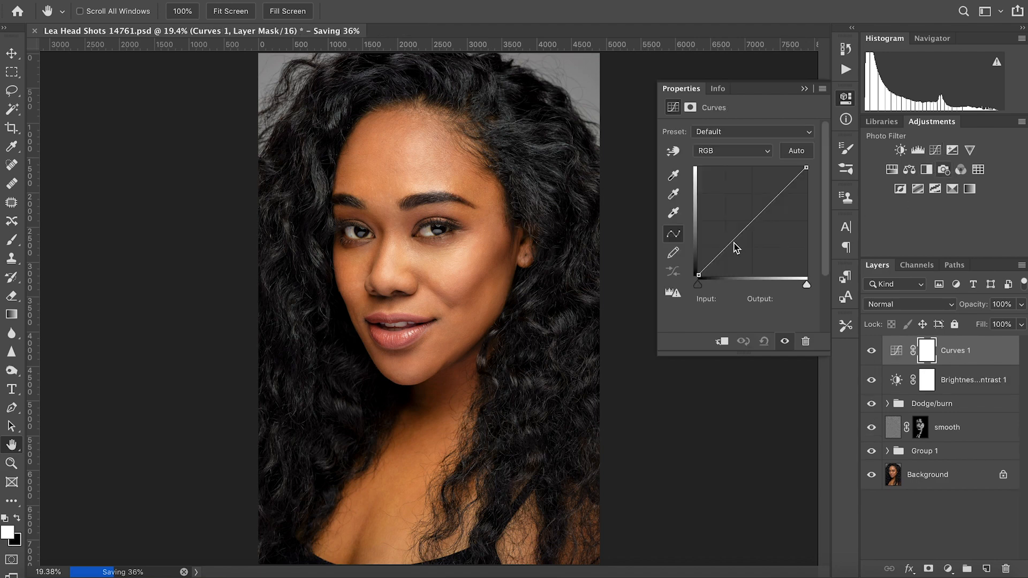
# Try flattening the RGB curve by lowering the white point and raising the black point, and restore both endpoints
pyautogui.moveTo(807, 168); pyautogui.dragTo(807, 206)
pyautogui.moveTo(700, 273); pyautogui.dragTo(699, 219)
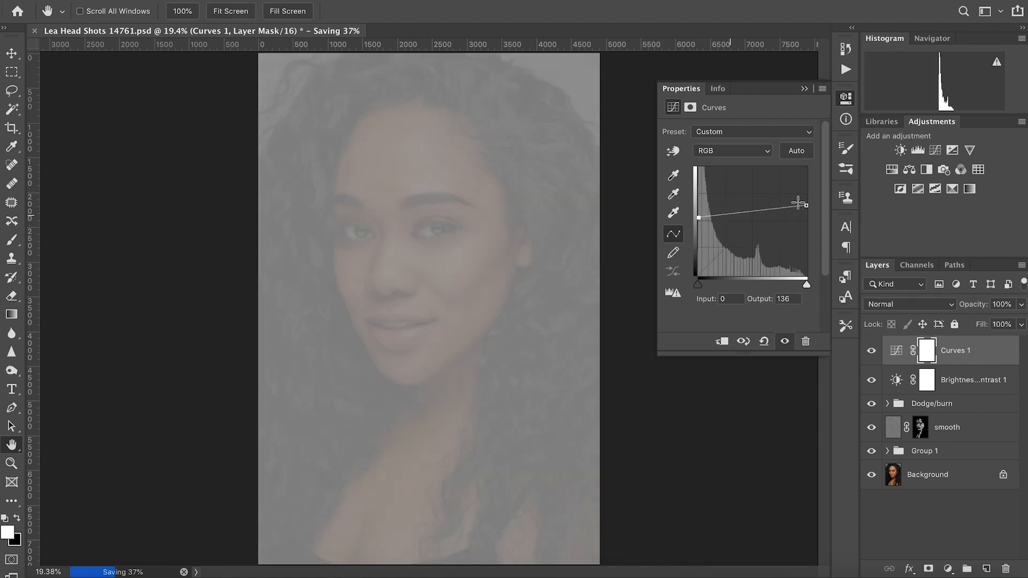
pyautogui.moveTo(807, 206); pyautogui.dragTo(802, 167)
pyautogui.moveTo(699, 218); pyautogui.dragTo(699, 275)
pyautogui.moveTo(802, 171); pyautogui.dragTo(809, 166)
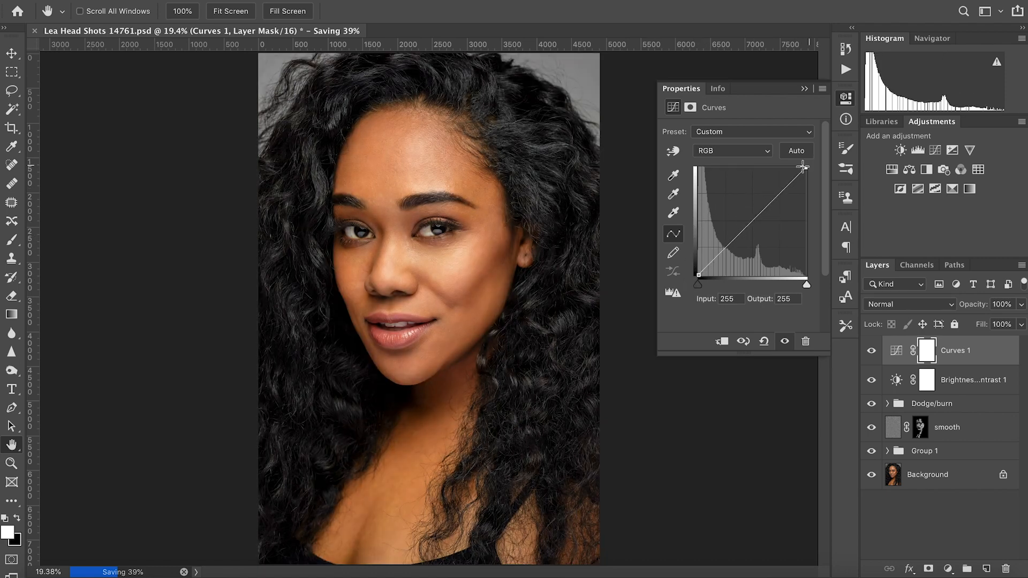
# Lower the RGB curve slightly with a point at input 184, output 175, and set the Curves layer's opacity to 60%
pyautogui.moveTo(776, 197); pyautogui.dragTo(777, 201)
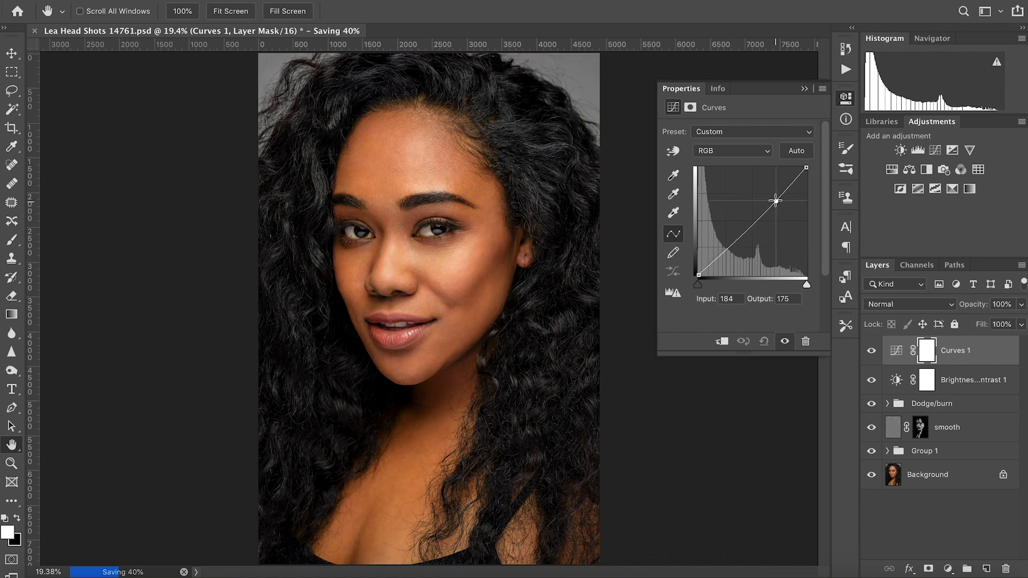
pyautogui.click(807, 167)
pyautogui.moveTo(806, 159); pyautogui.dragTo(807, 166)
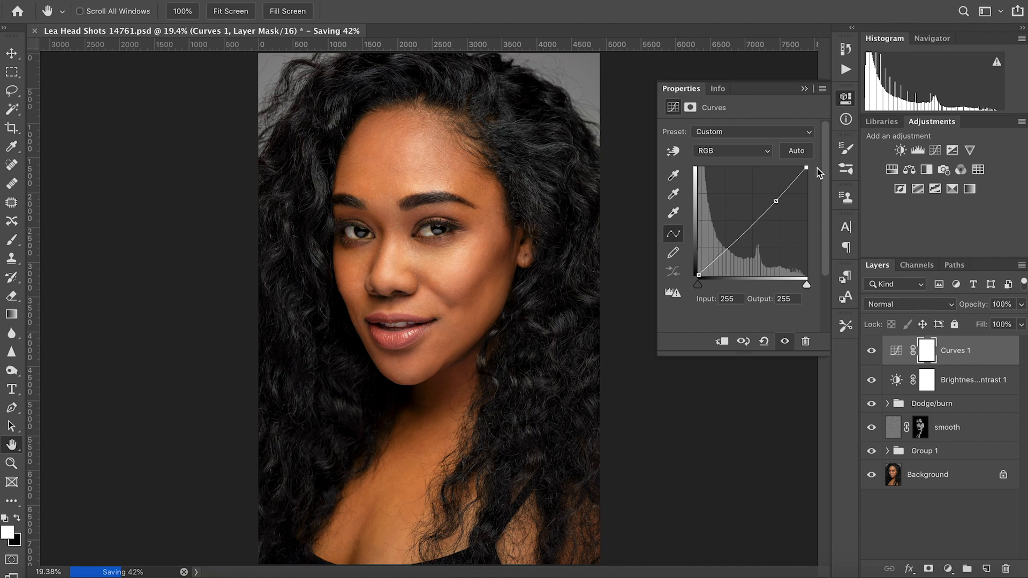
pyautogui.doubleClick(1005, 302)
pyautogui.press('BackSpace')
pyautogui.write('60')
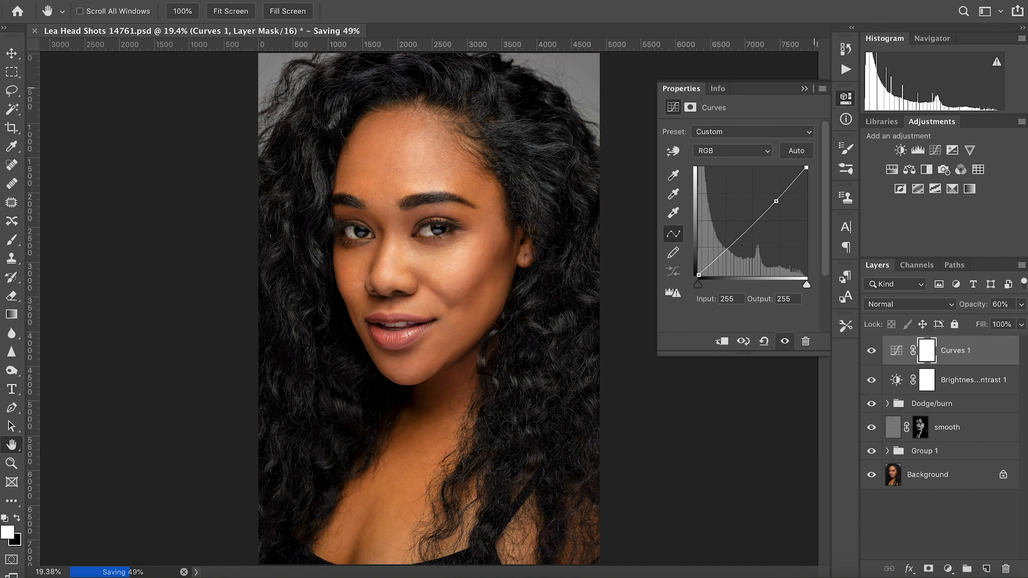
# Try the Brightness/Contrast layer at 60% opacity and compare the portrait with and without it
pyautogui.click(805, 88)
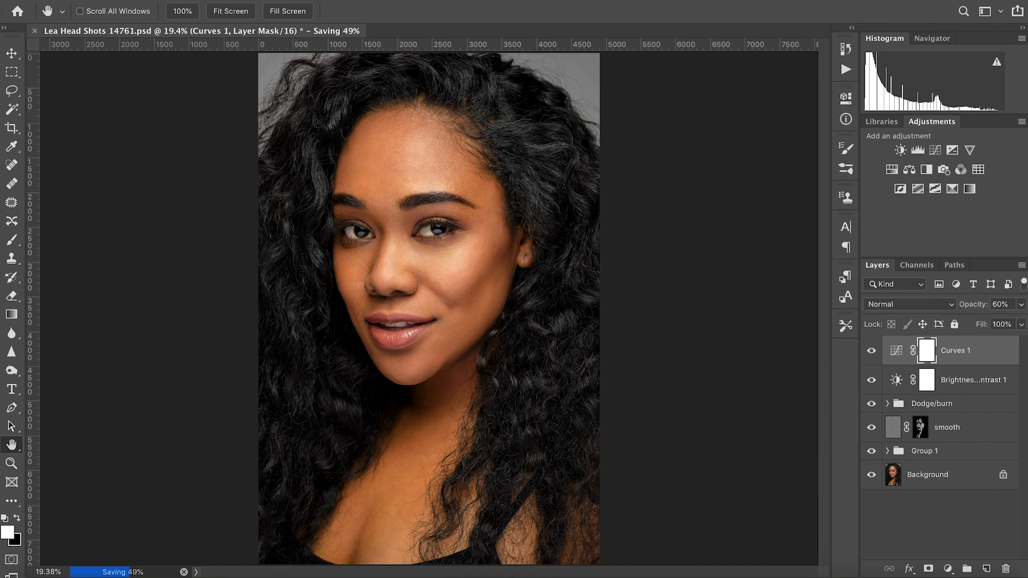
pyautogui.click(973, 380)
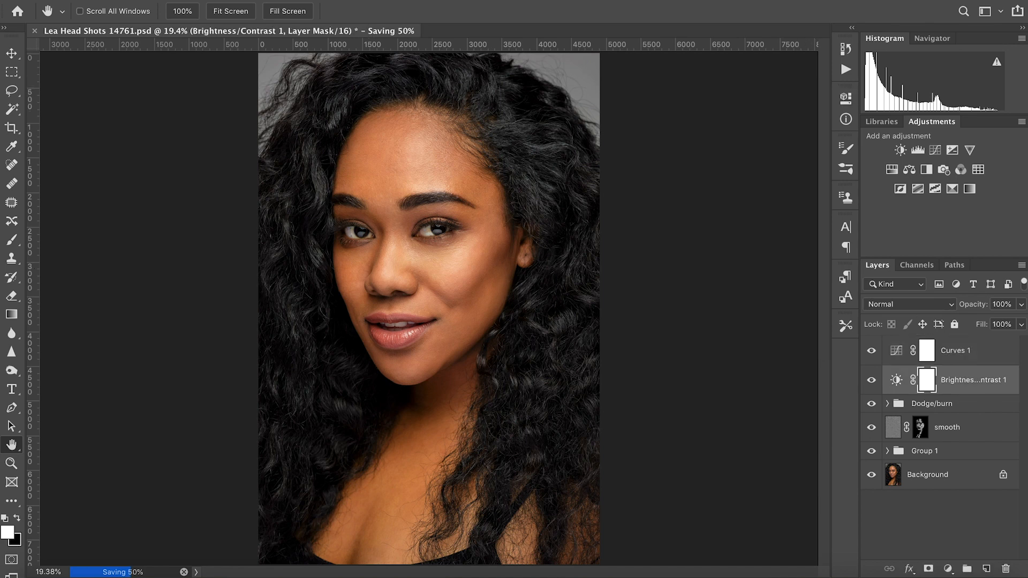
pyautogui.press('6')
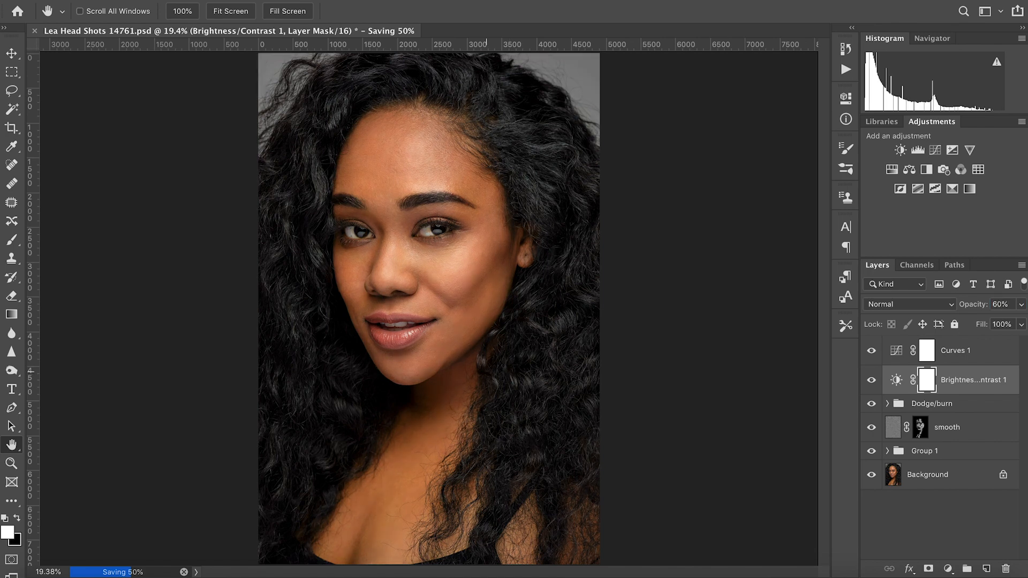
pyautogui.click(871, 379)
pyautogui.click(871, 379)
# Set the Brightness/Contrast layer's contrast to 5 and its opacity to 100%
pyautogui.doubleClick(896, 380)
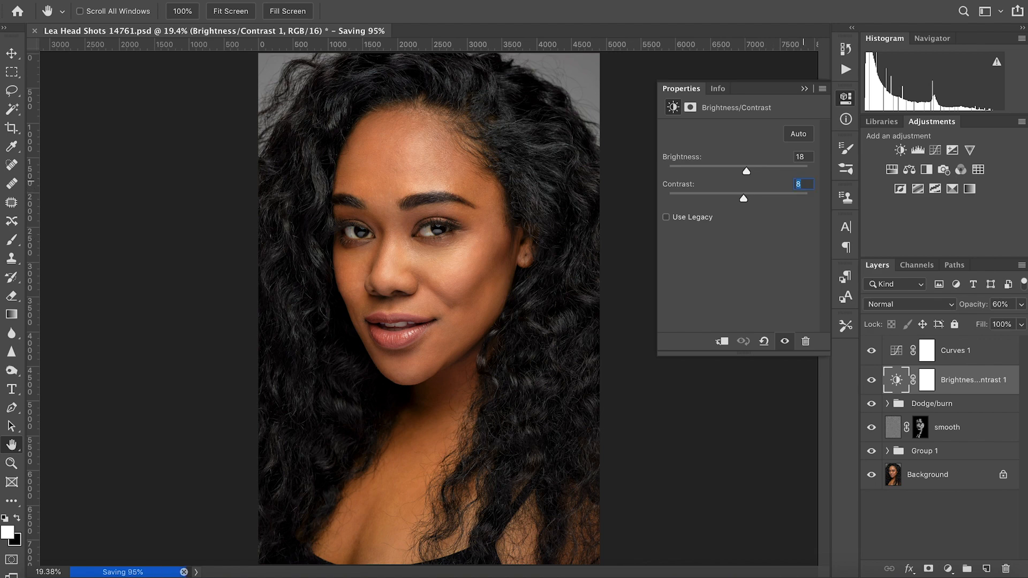
pyautogui.write('5')
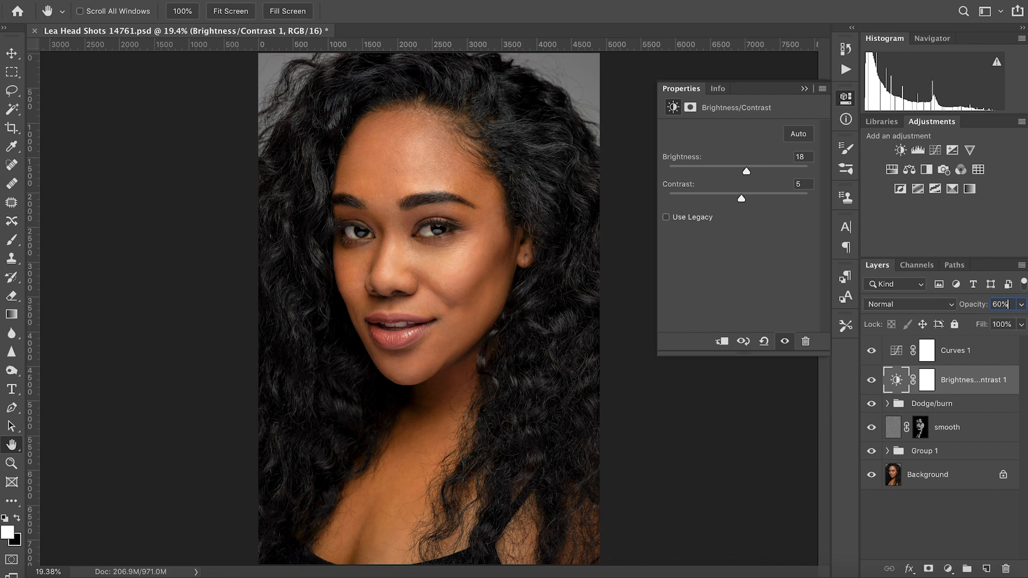
pyautogui.press('Return')
pyautogui.write('100')
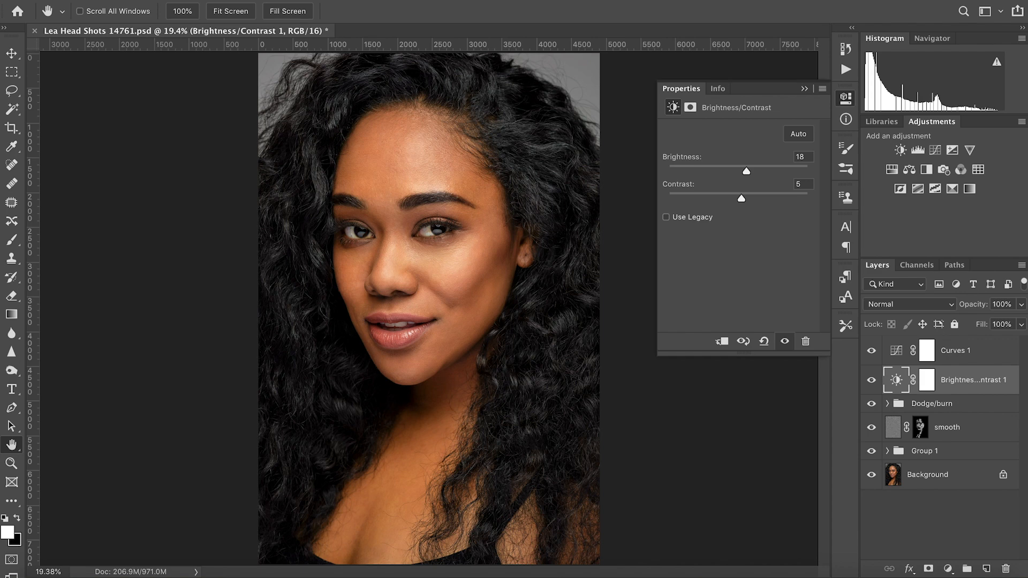
# Inspect the layers inside Group 1 and examine the retouched face up close and in the whole portrait
pyautogui.click(888, 451)
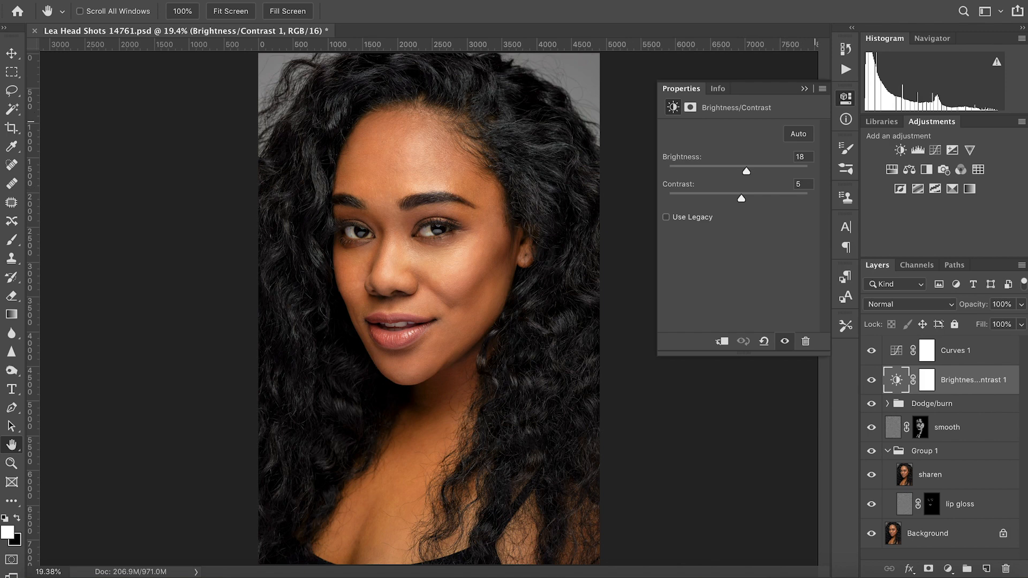
pyautogui.click(806, 89)
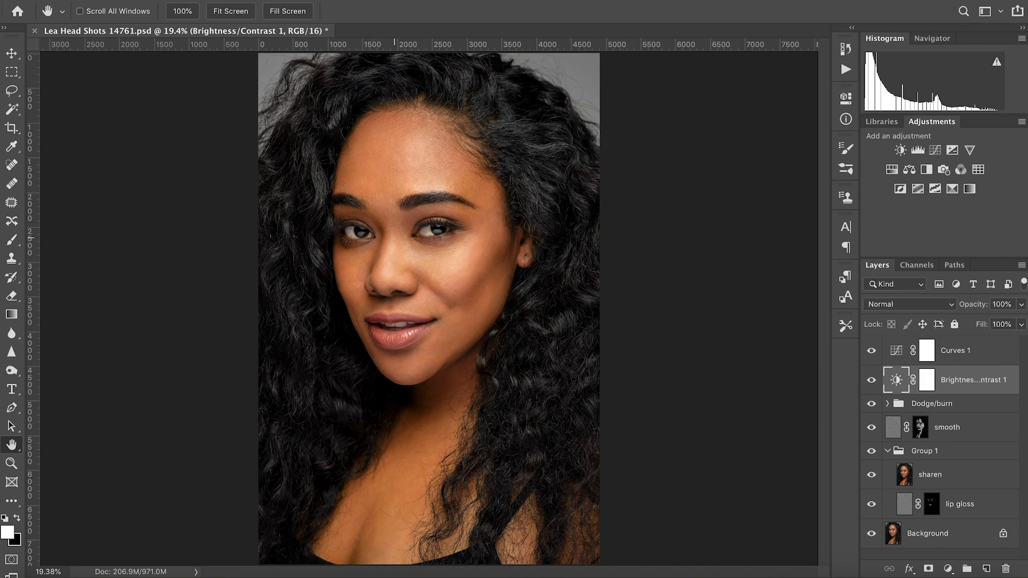
pyautogui.scroll(3, 397, 237)
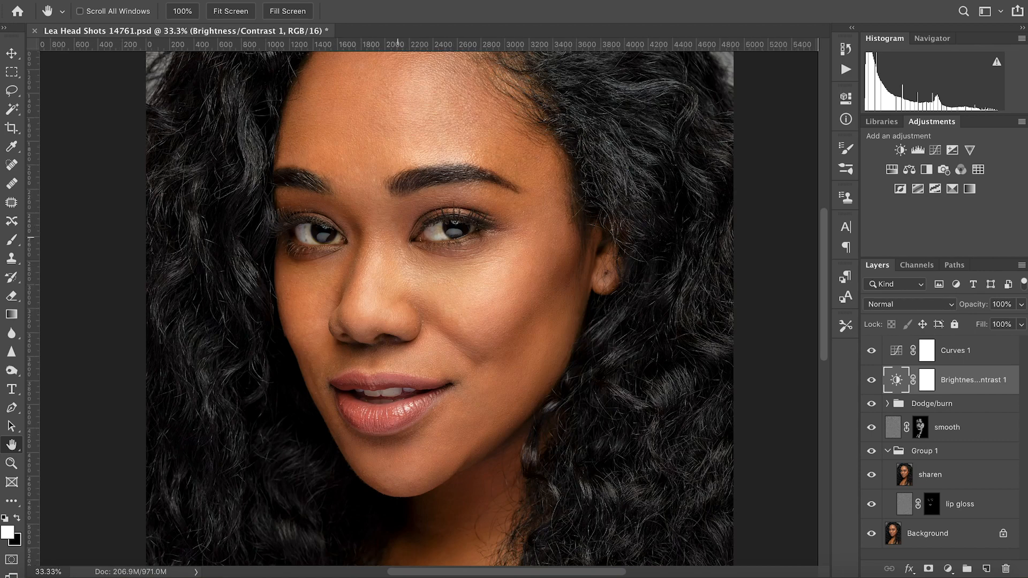
pyautogui.scroll(2, 402, 246)
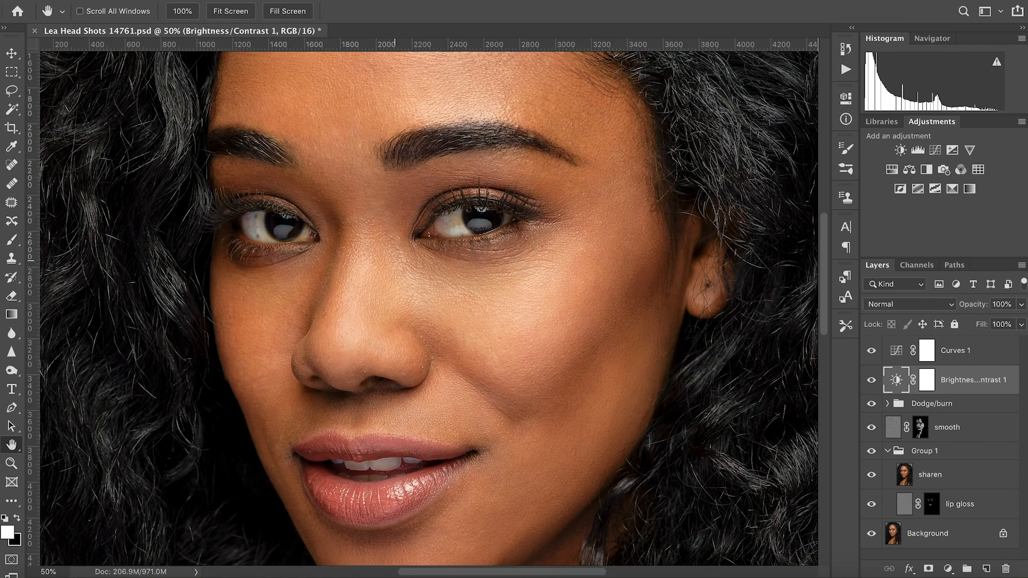
pyautogui.moveTo(409, 290); pyautogui.dragTo(404, 246)
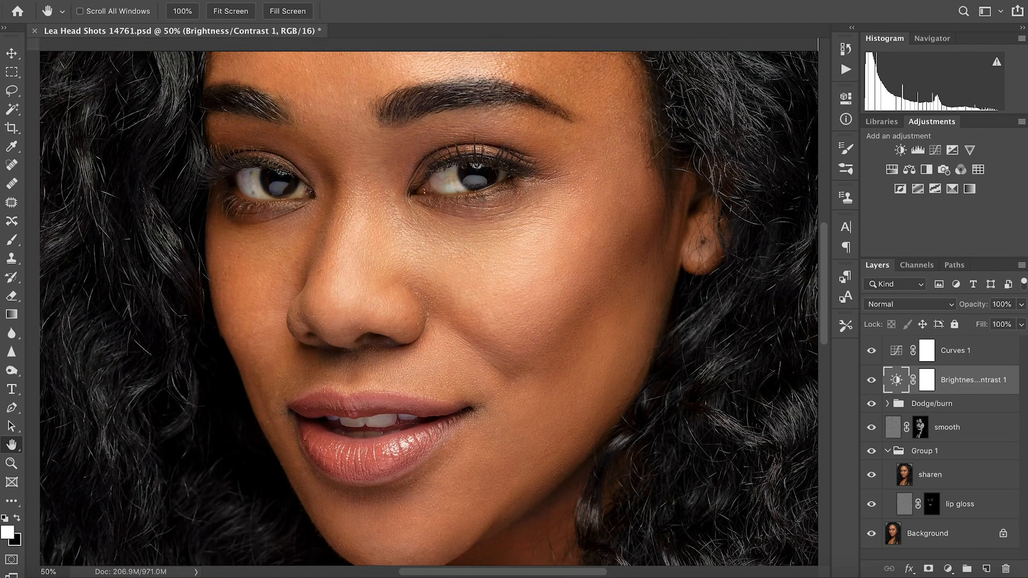
pyautogui.moveTo(403, 204); pyautogui.dragTo(402, 237)
pyautogui.scroll(-4, 406, 272)
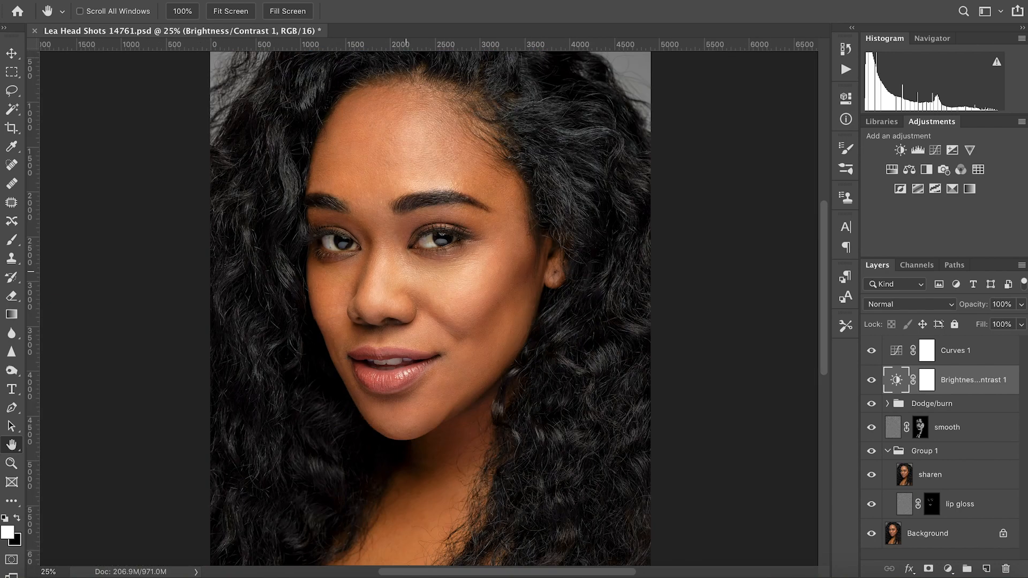
pyautogui.scroll(-1, 425, 305)
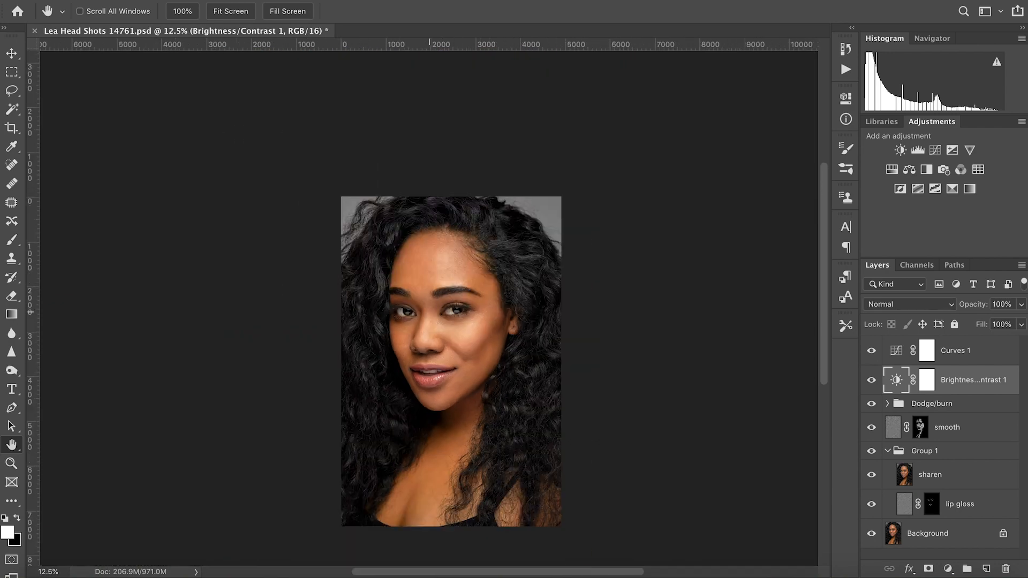
pyautogui.rightClick(428, 320)
pyautogui.click(437, 327)
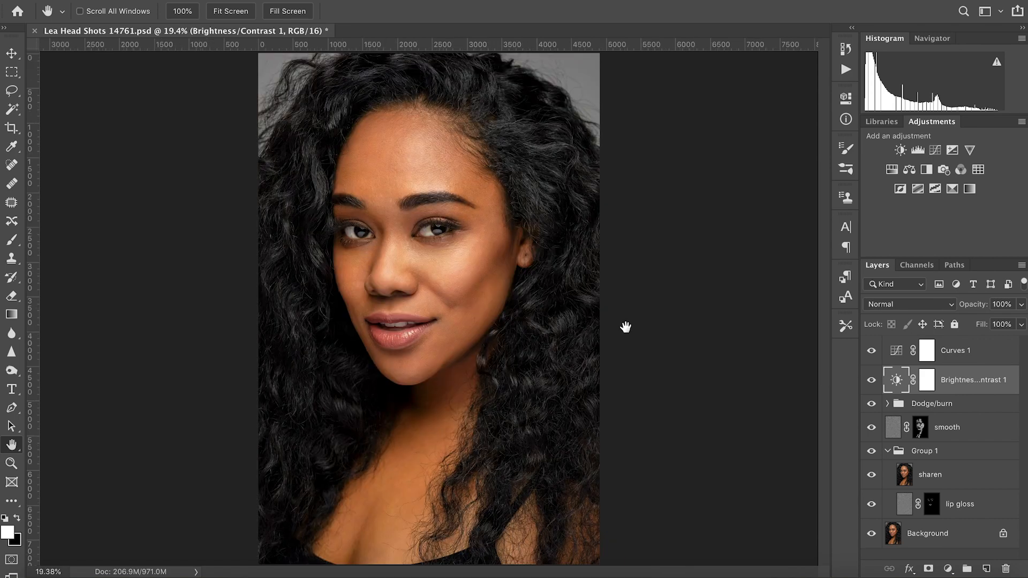
pyautogui.click(888, 451)
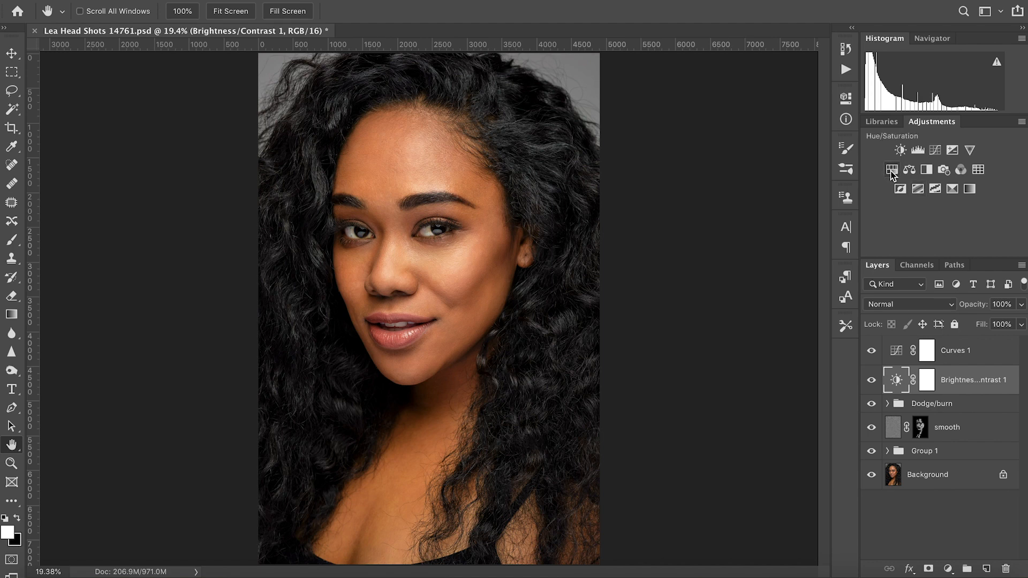
# Add a Selective Color adjustment layer above the Brightness/Contrast layer and set cyan in the Reds to +10%
pyautogui.click(953, 189)
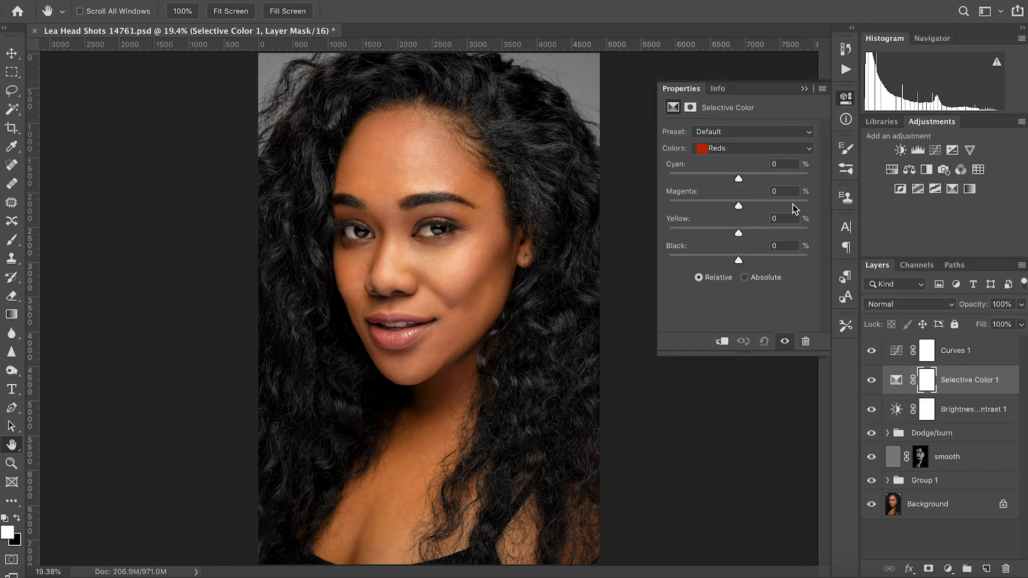
pyautogui.moveTo(739, 182)
pyautogui.mouseDown()
pyautogui.moveTo(723, 183)
pyautogui.moveTo(746, 182)
pyautogui.mouseUp()
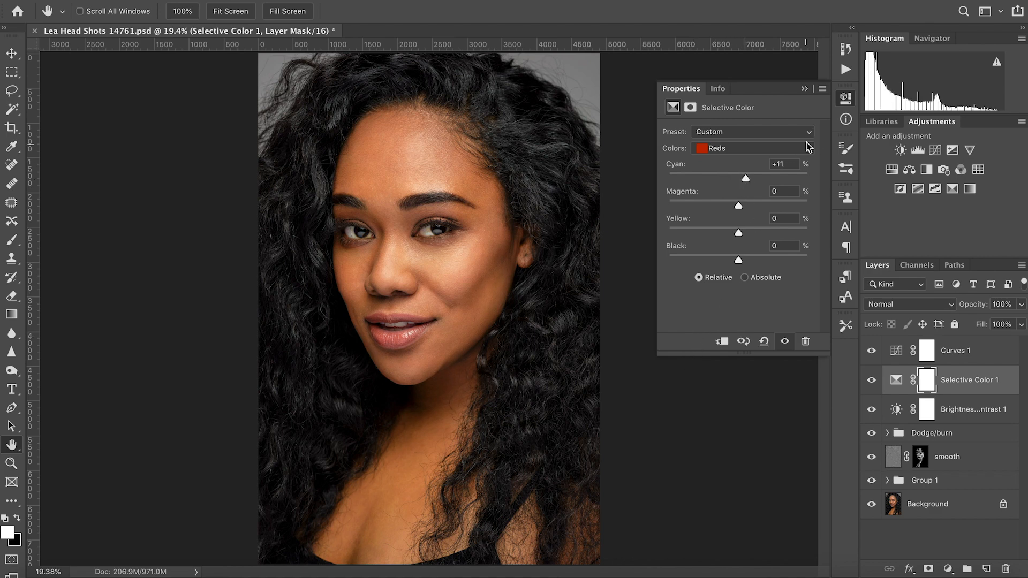
pyautogui.click(776, 164)
pyautogui.write('10')
pyautogui.press('Return')
pyautogui.click(805, 88)
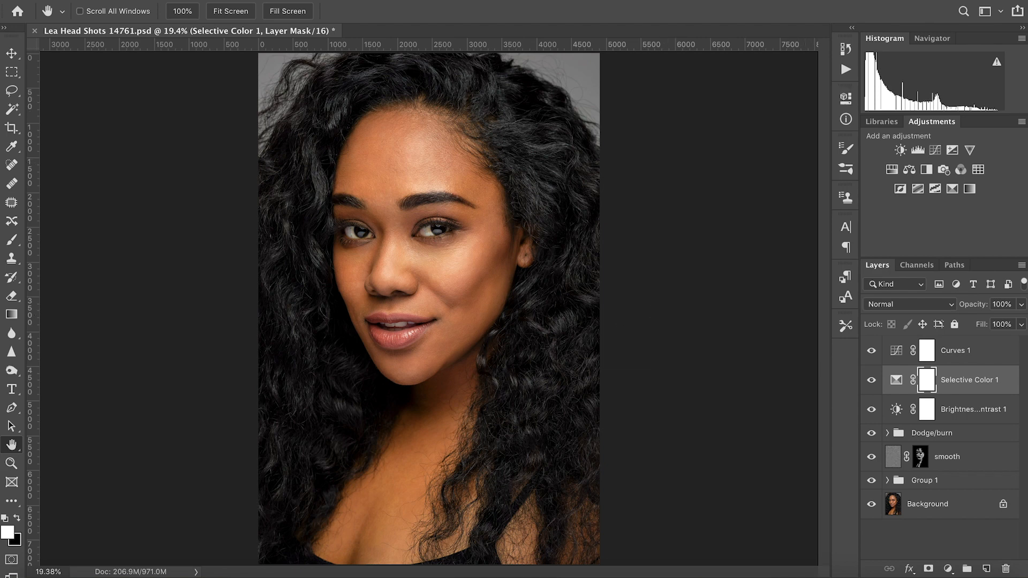
# Group the Curves, Selective Color and Brightness/Contrast layers and name the group "adjustments"
pyautogui.click(970, 351)
pyautogui.keyDown('shift'); pyautogui.click(970, 409); pyautogui.keyUp('shift')
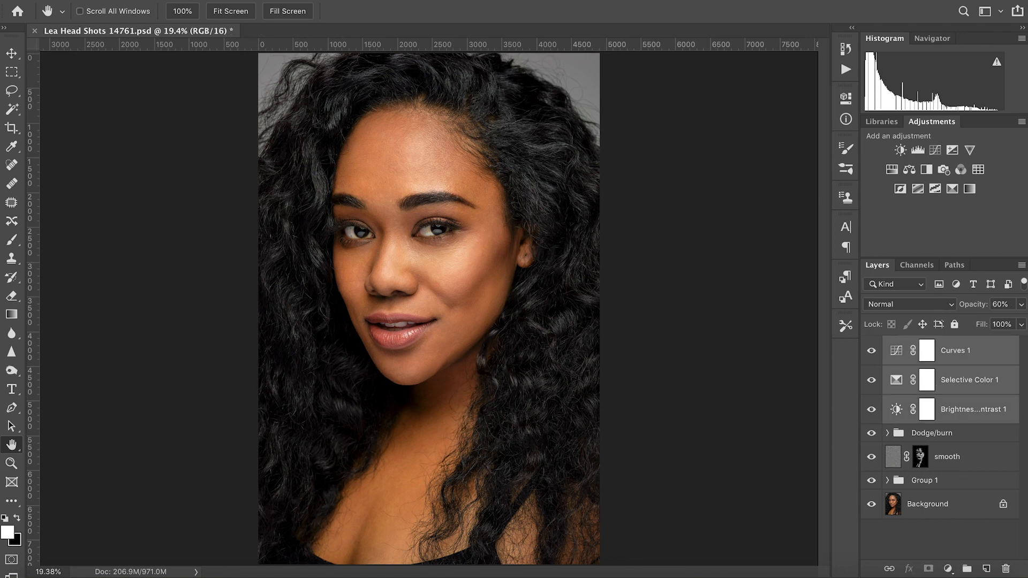
pyautogui.hotkey('ctrl', 'g')
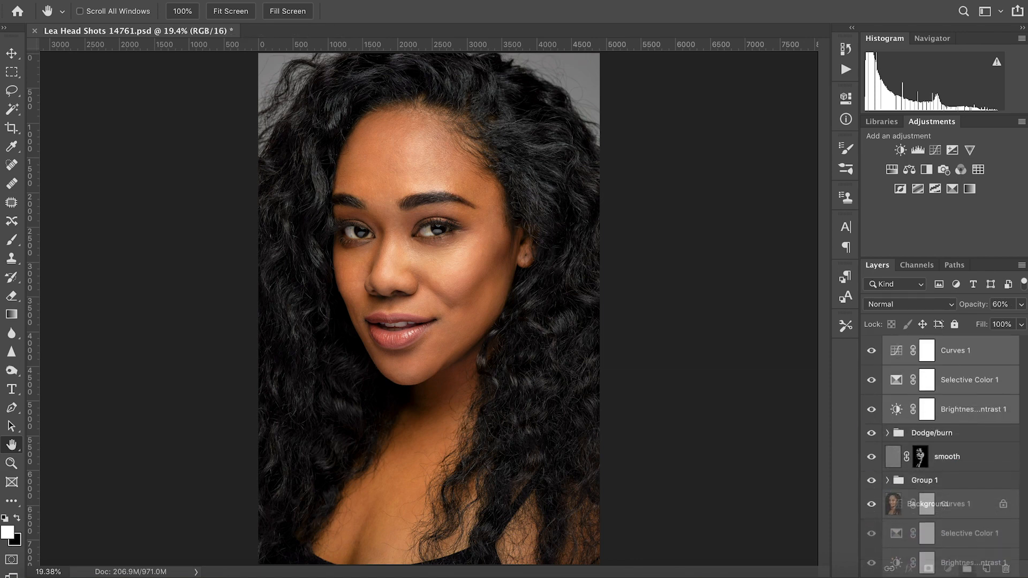
pyautogui.doubleClick(925, 345)
pyautogui.write('adjusments')
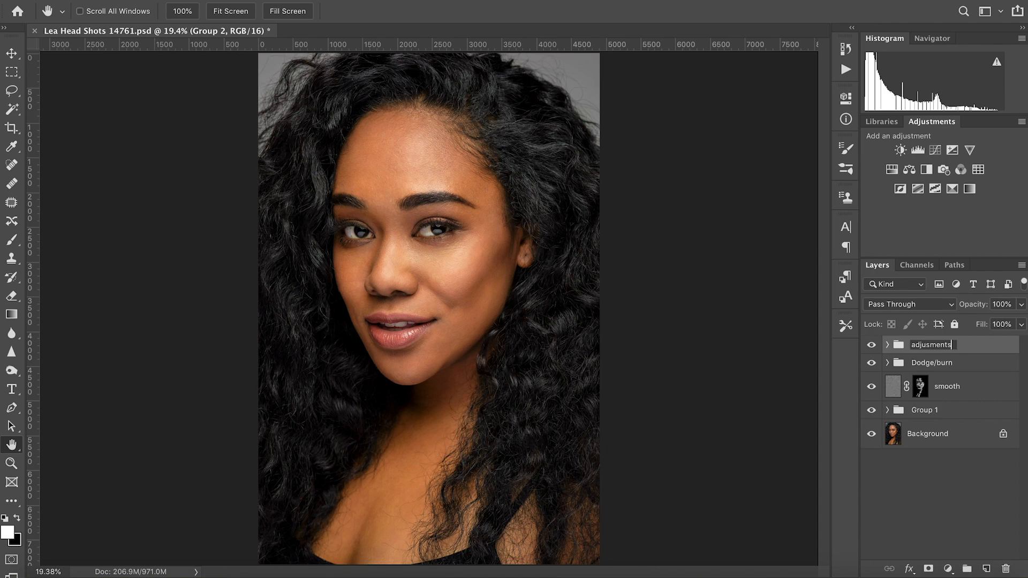
pyautogui.press('super+a')
pyautogui.press('Right')
pyautogui.press('Left')
pyautogui.press('Left')
pyautogui.press('Left')
pyautogui.write('t')
pyautogui.press('Return')
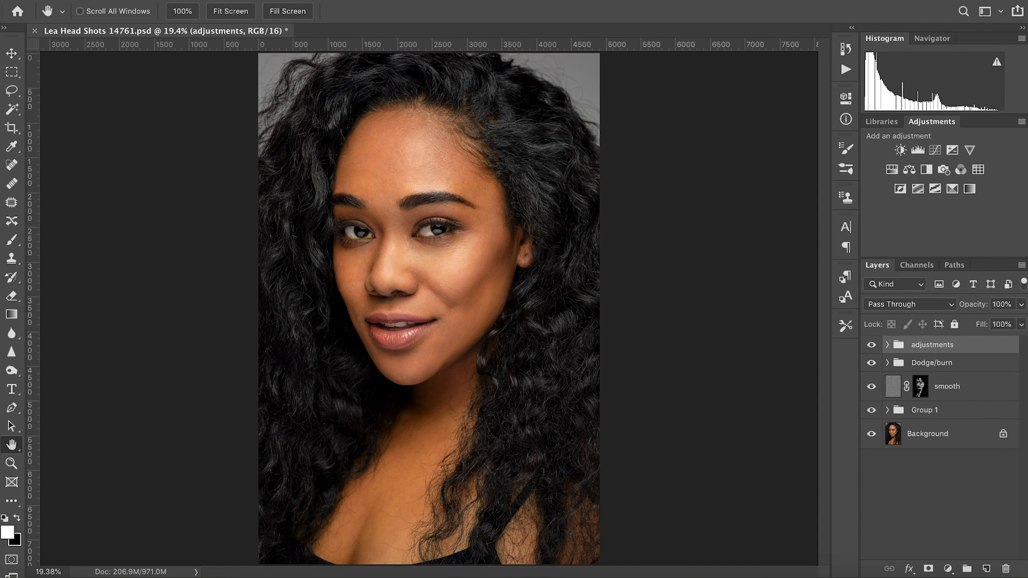
# Save the document while comparing the portrait with everything above the Background layer hidden and shown again
pyautogui.click(872, 362)
pyautogui.click(872, 386)
pyautogui.click(871, 410)
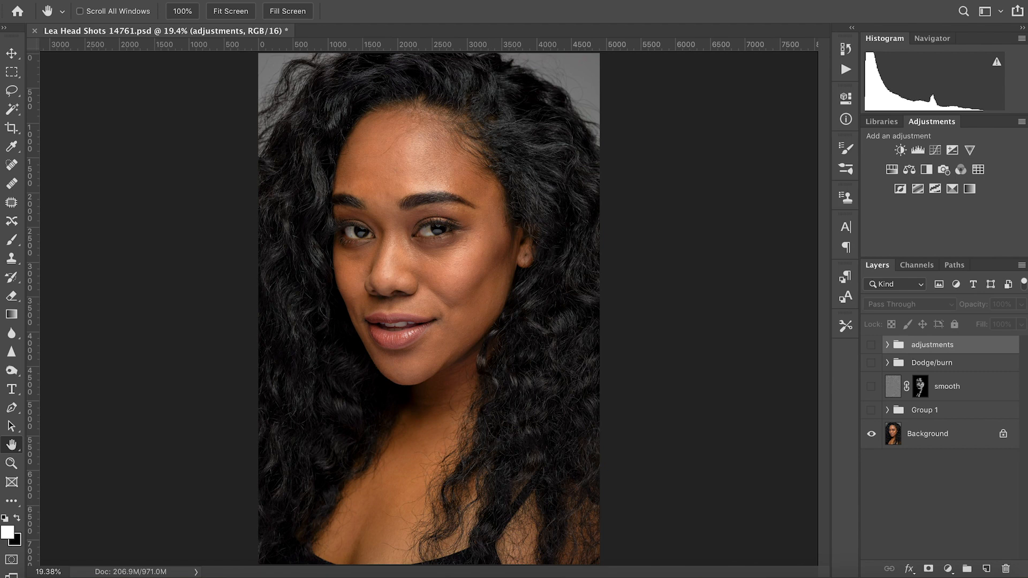
pyautogui.hotkey('ctrl', 's')
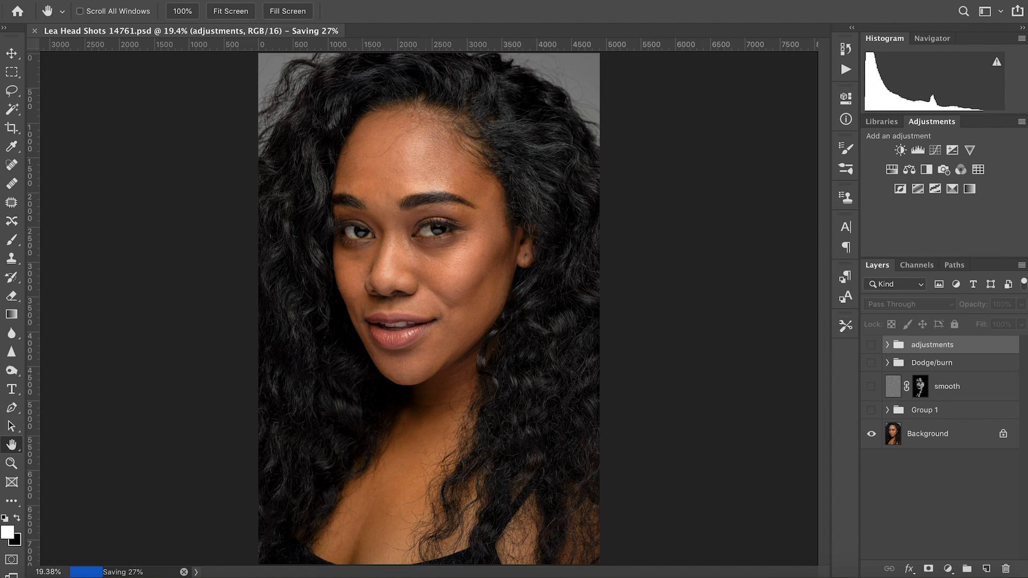
pyautogui.click(872, 410)
pyautogui.click(872, 387)
pyautogui.click(871, 363)
pyautogui.click(871, 345)
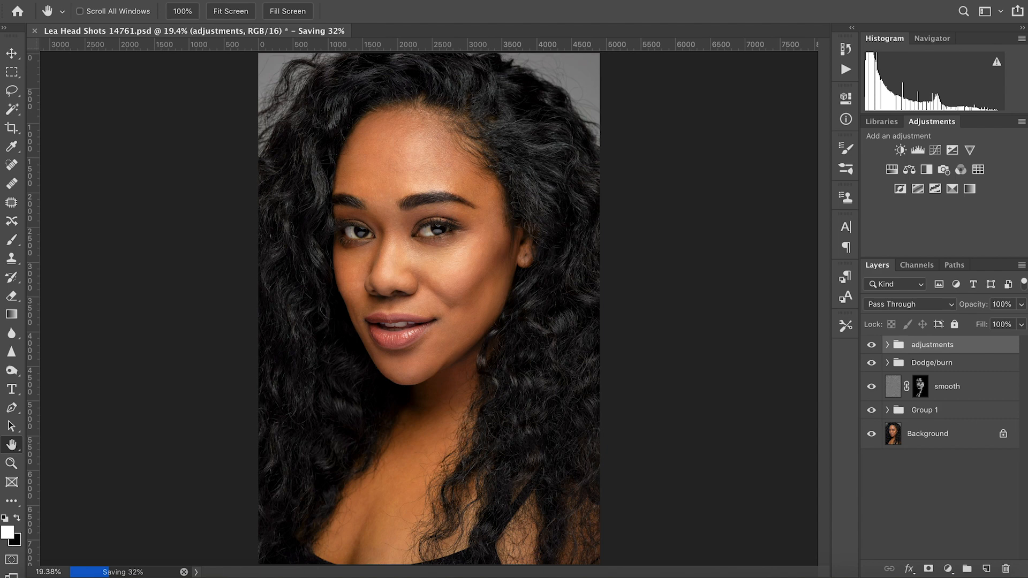
# Compare the original and retouched face up close by hiding and re-showing the adjustments, Dodge/burn, smooth and Group 1 layers
pyautogui.click(872, 362)
pyautogui.click(871, 387)
pyautogui.click(872, 409)
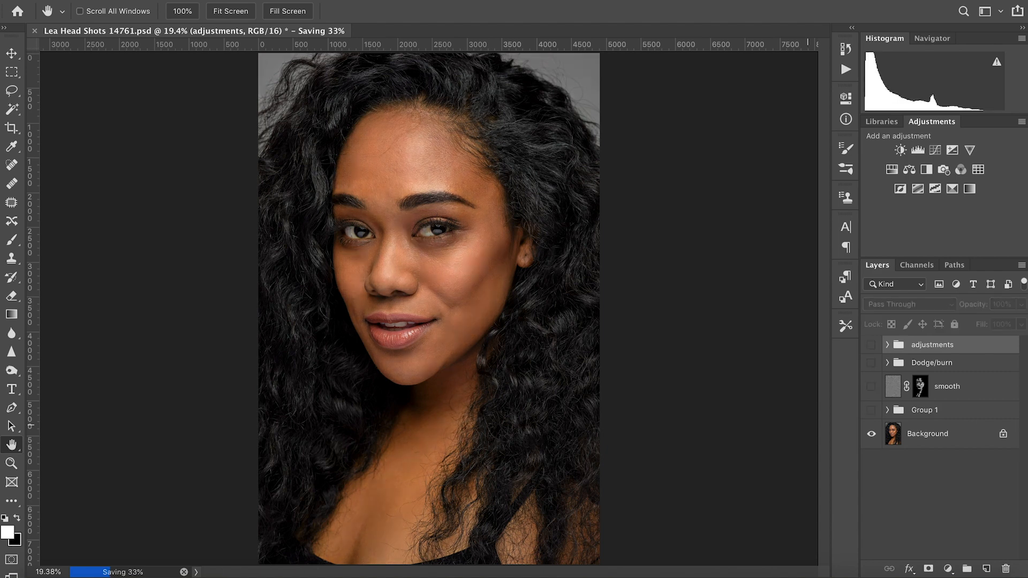
pyautogui.scroll(3, 424, 261)
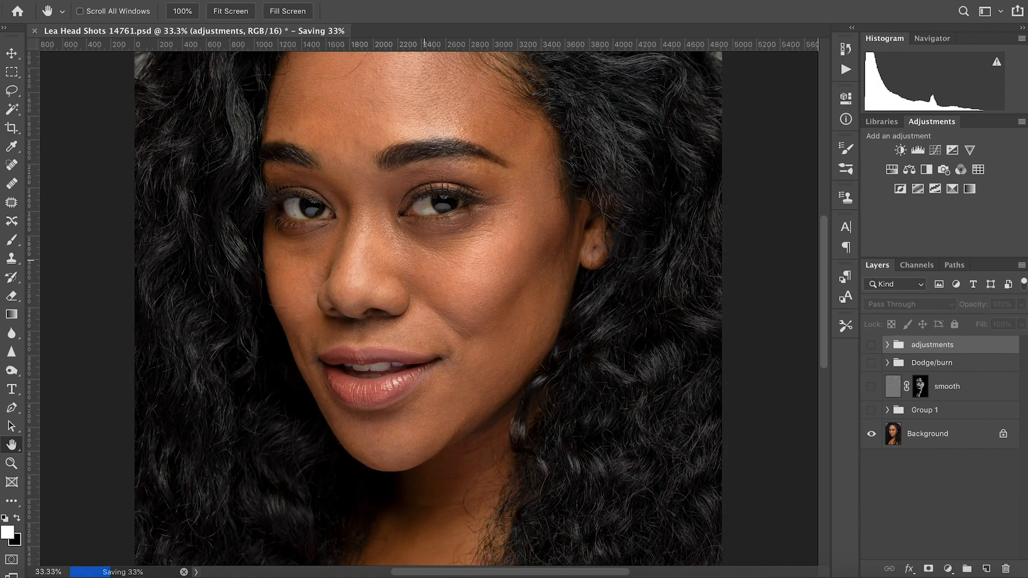
pyautogui.scroll(2, 420, 261)
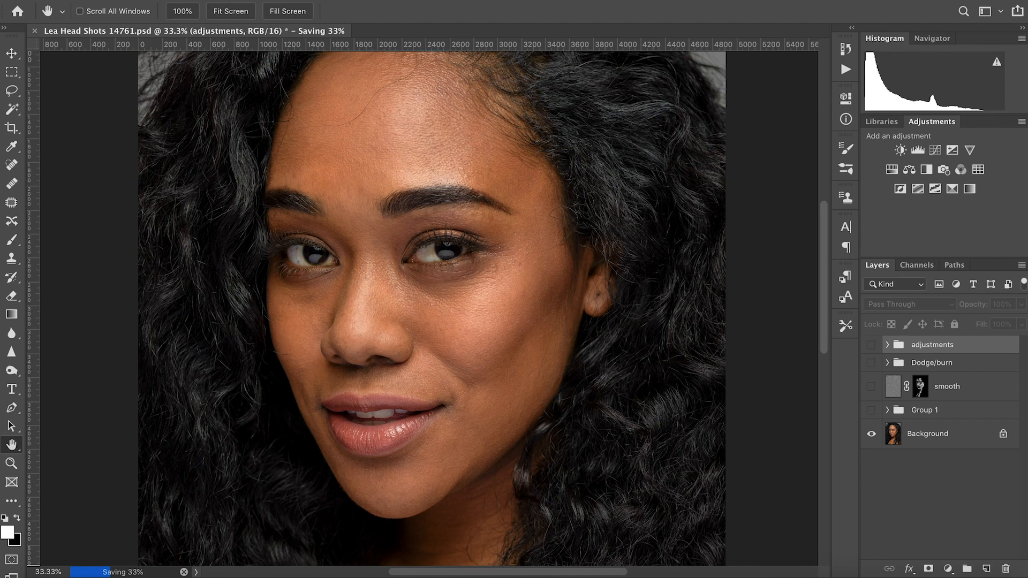
pyautogui.click(871, 344)
pyautogui.click(872, 362)
pyautogui.click(872, 386)
pyautogui.click(872, 409)
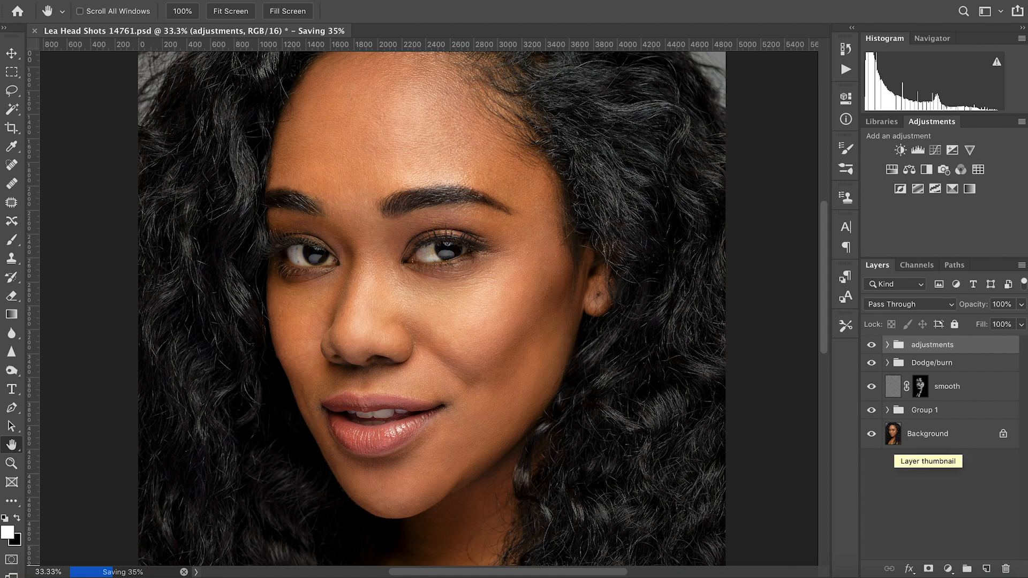
pyautogui.moveTo(547, 348); pyautogui.dragTo(535, 307)
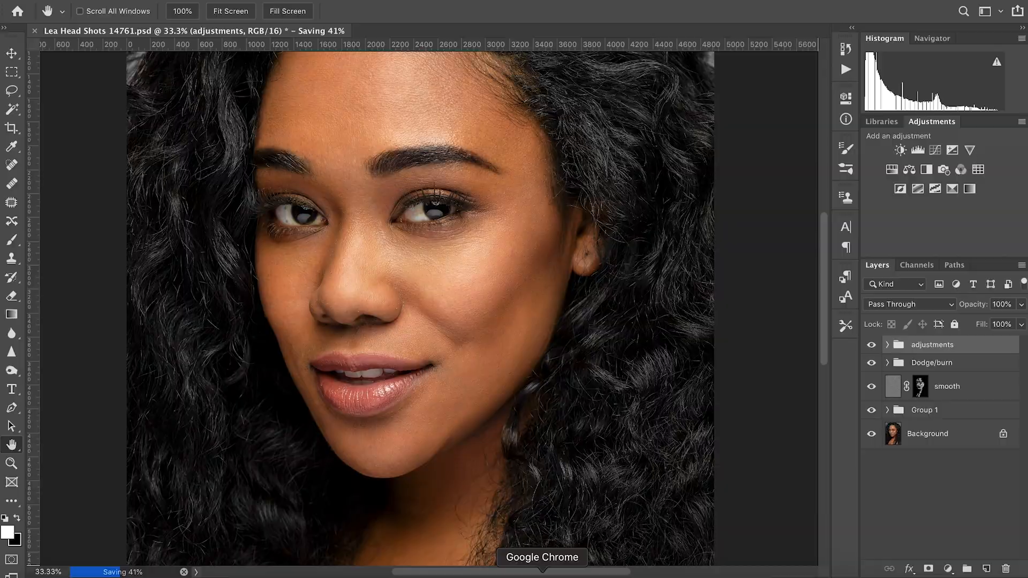
# Switch to Google Chrome and browse the photography website's Organic Beuty editorial gallery and its blog posts
pyautogui.click(543, 572)
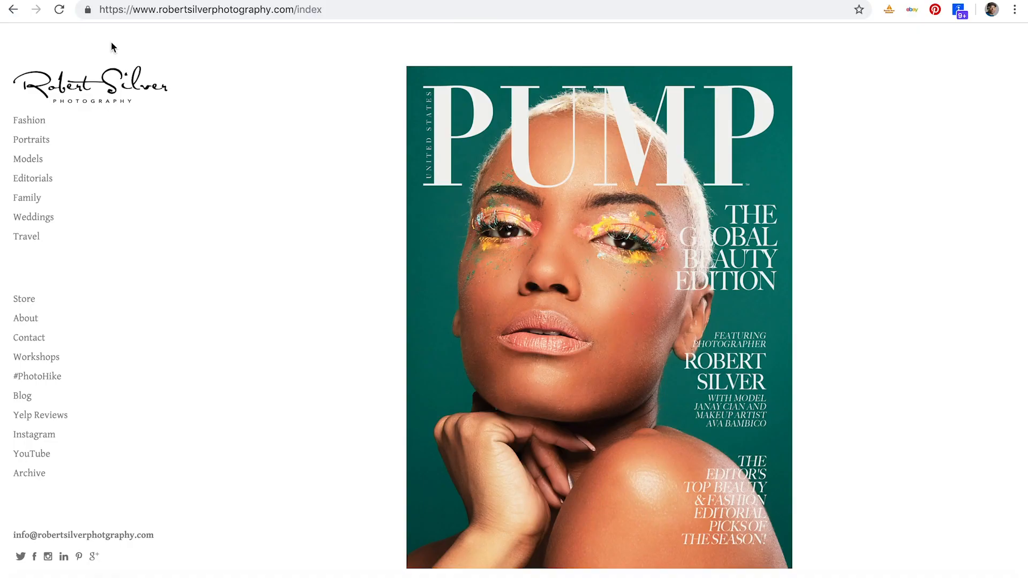
pyautogui.click(622, 316)
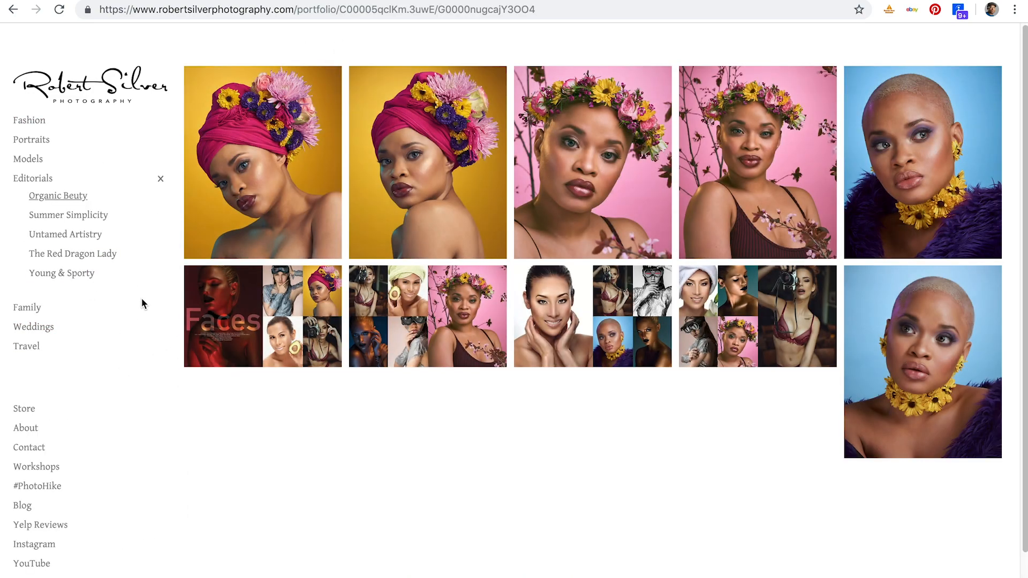
pyautogui.click(25, 509)
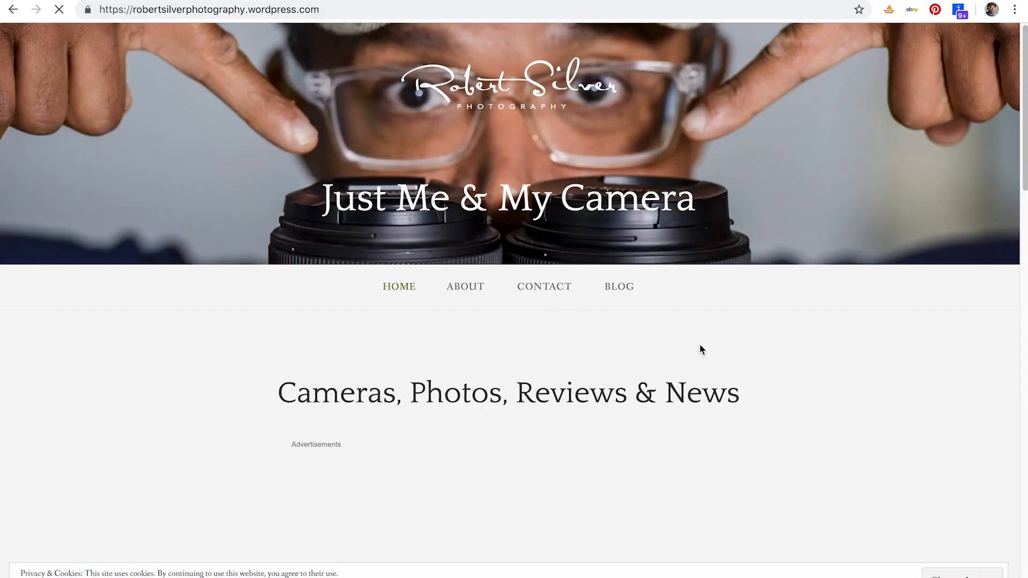
pyautogui.scroll(-5, 691, 343)
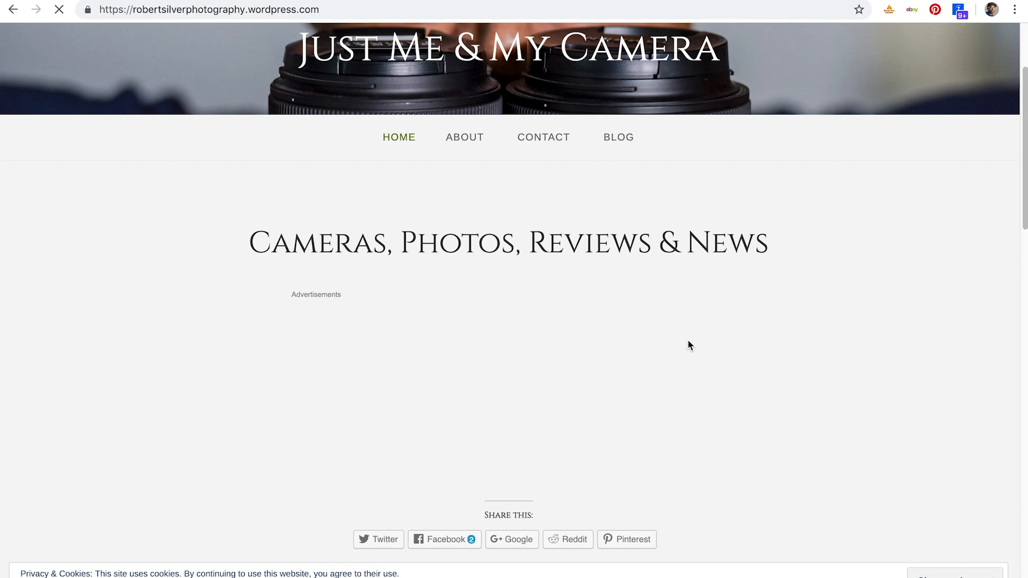
pyautogui.scroll(-3, 688, 343)
pyautogui.scroll(8, 689, 310)
pyautogui.scroll(-10, 680, 326)
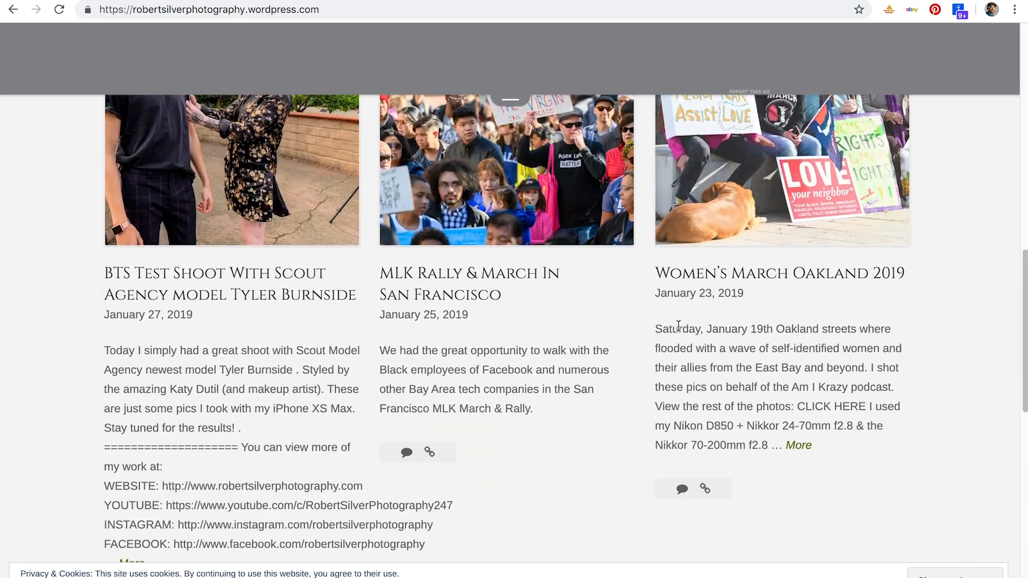
# Look over the photography blog's recent posts and home page, and check the matching Instagram profile
pyautogui.scroll(1, 677, 328)
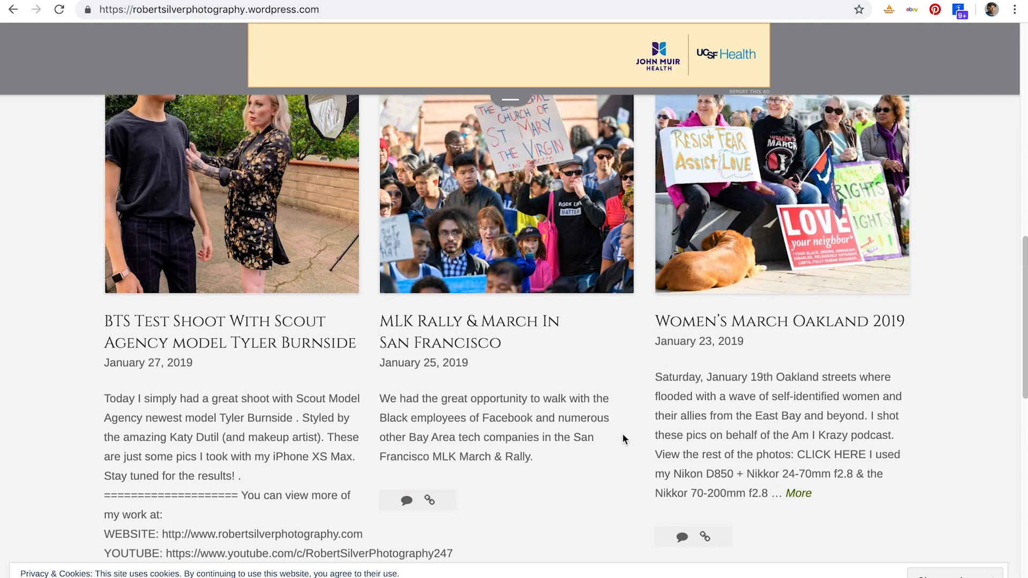
pyautogui.scroll(-7, 523, 443)
pyautogui.scroll(15, 527, 450)
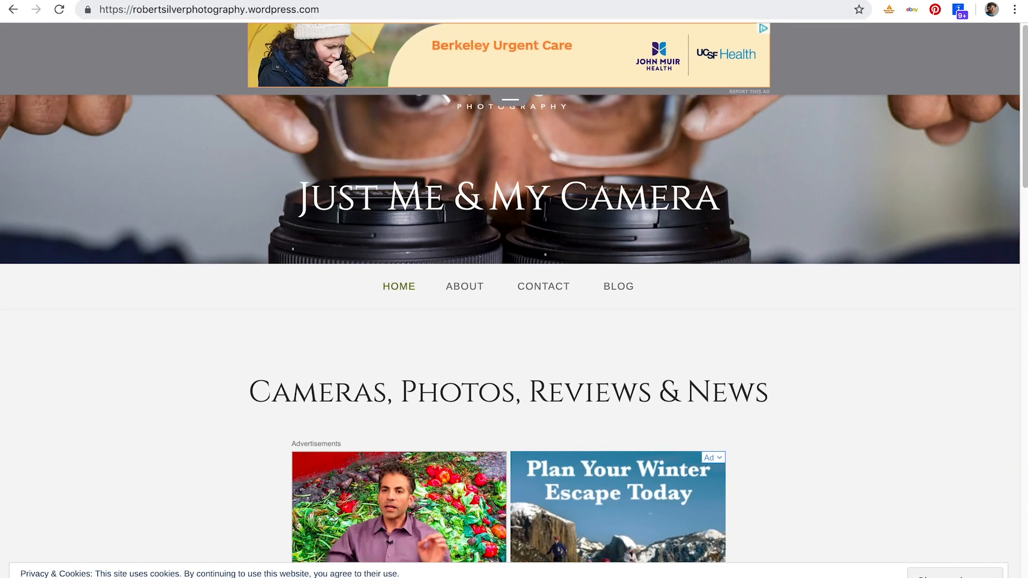
pyautogui.hotkey('ctrl', 'Tab')
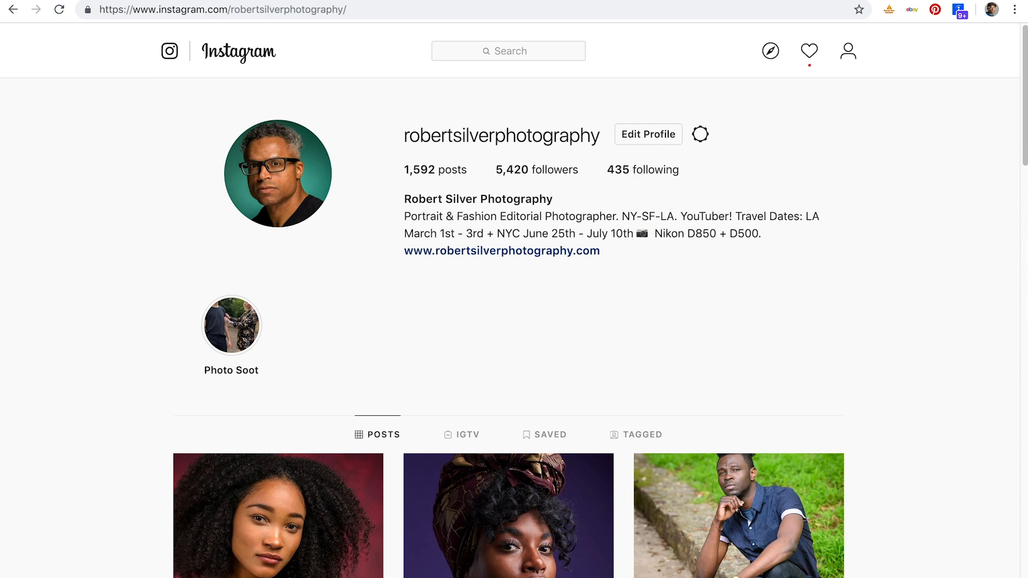
pyautogui.click(301, 1)
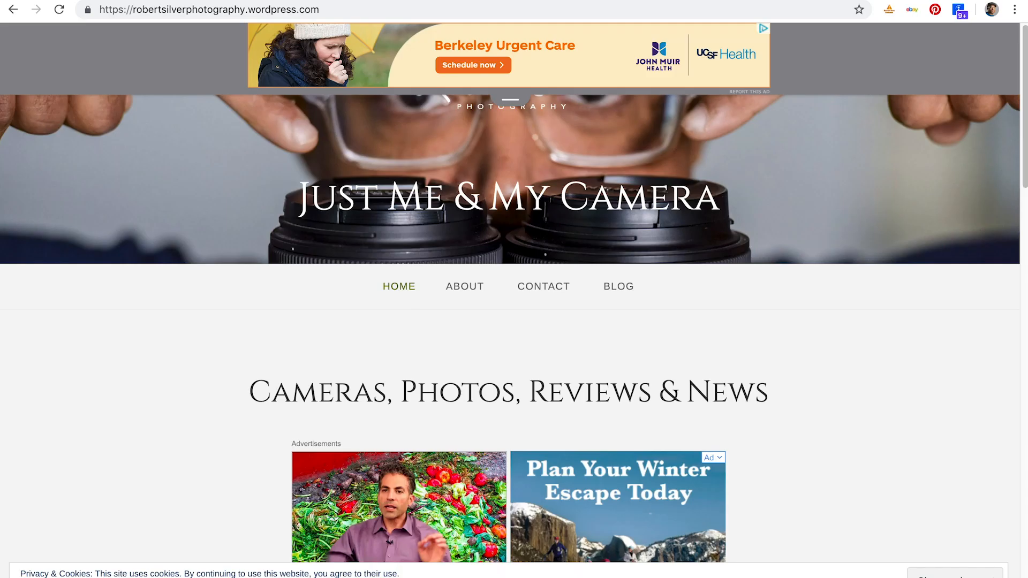
pyautogui.doubleClick(167, 11)
pyautogui.moveTo(169, 10); pyautogui.dragTo(176, 11)
pyautogui.write('r')
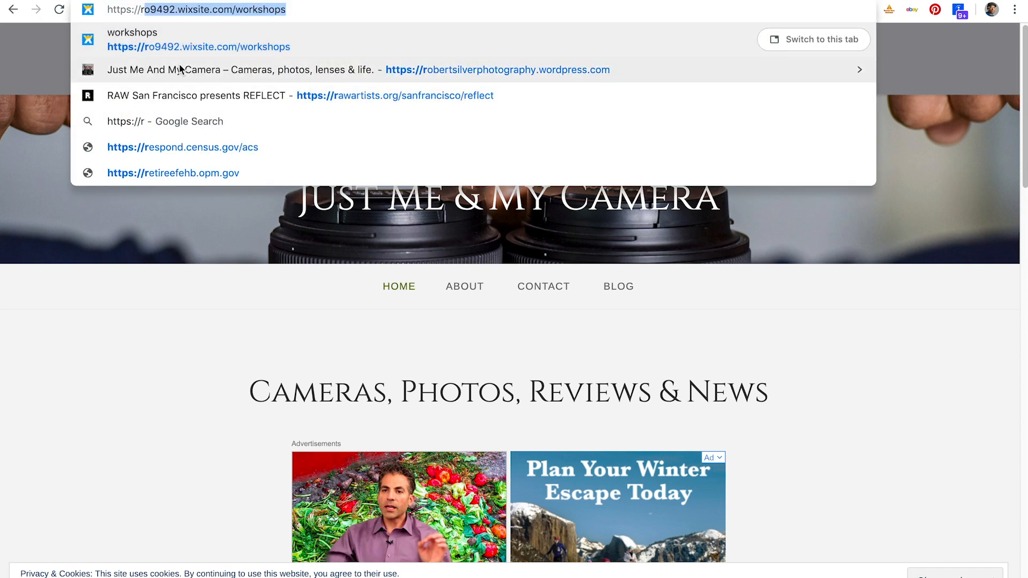
pyautogui.press('BackSpace')
pyautogui.press('BackSpace')
pyautogui.press('BackSpace')
pyautogui.press('BackSpace')
pyautogui.press('BackSpace')
pyautogui.press('BackSpace')
pyautogui.press('BackSpace')
pyautogui.press('BackSpace')
pyautogui.press('BackSpace')
pyautogui.press('BackSpace')
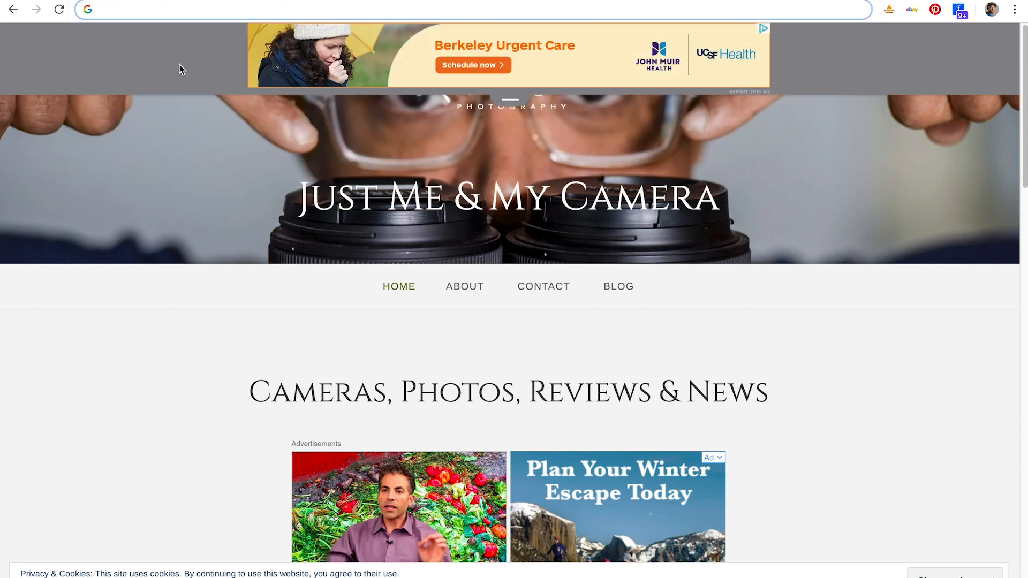
# Open the photography workshops site at ro9492.wixsite.com/workshops and go to its Workshops section
pyautogui.write('rob')
pyautogui.press('Return')
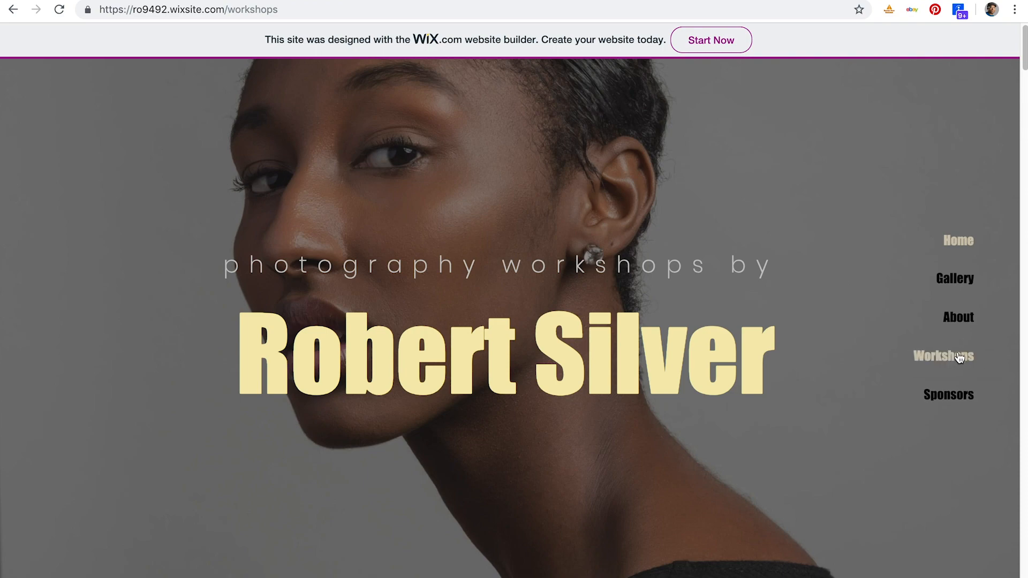
pyautogui.click(942, 361)
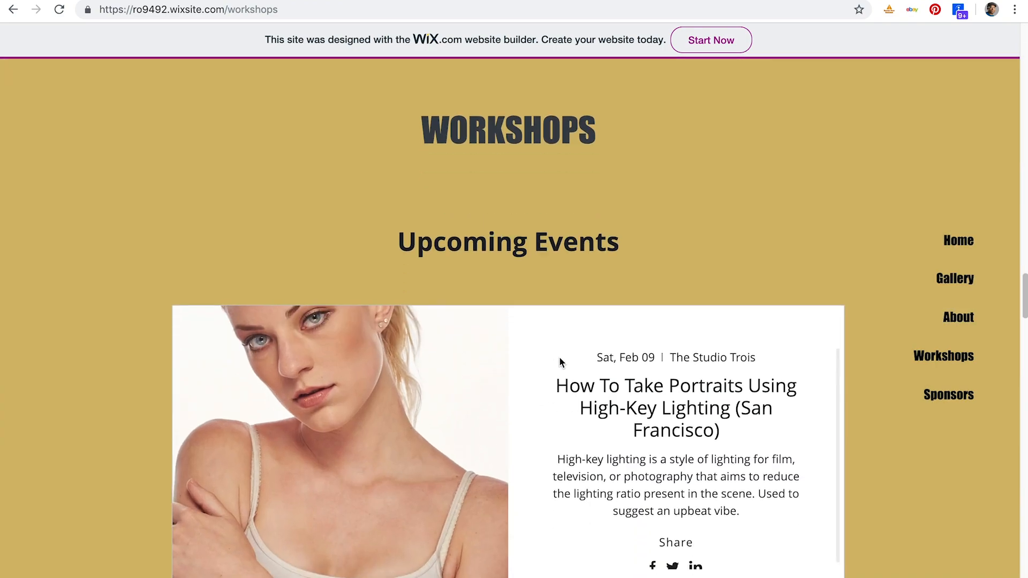
# Examine the upcoming workshop events, from the high-key lighting portrait class to Portraits In The Park: New York City
pyautogui.scroll(-3, 863, 321)
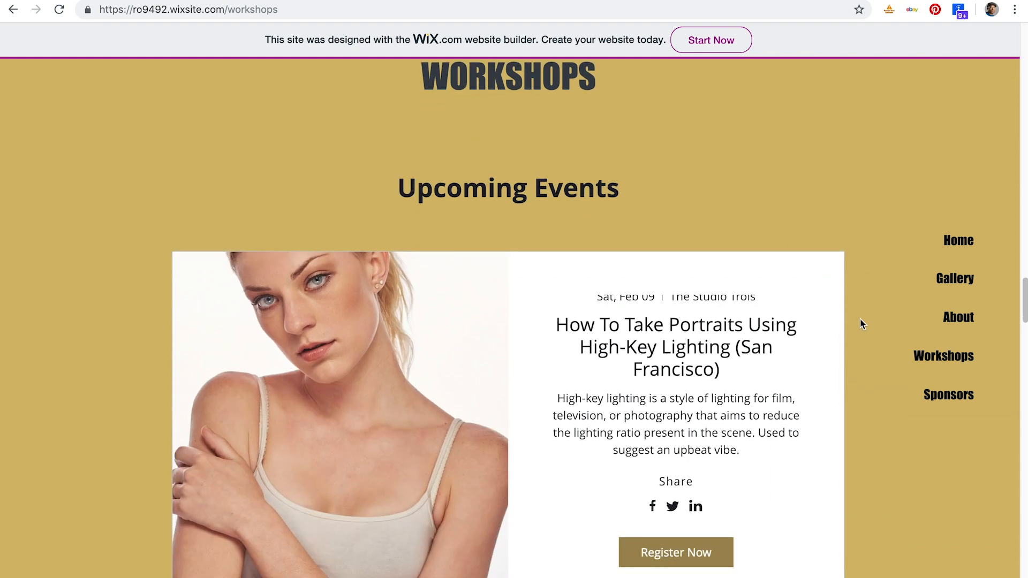
pyautogui.scroll(-7, 882, 329)
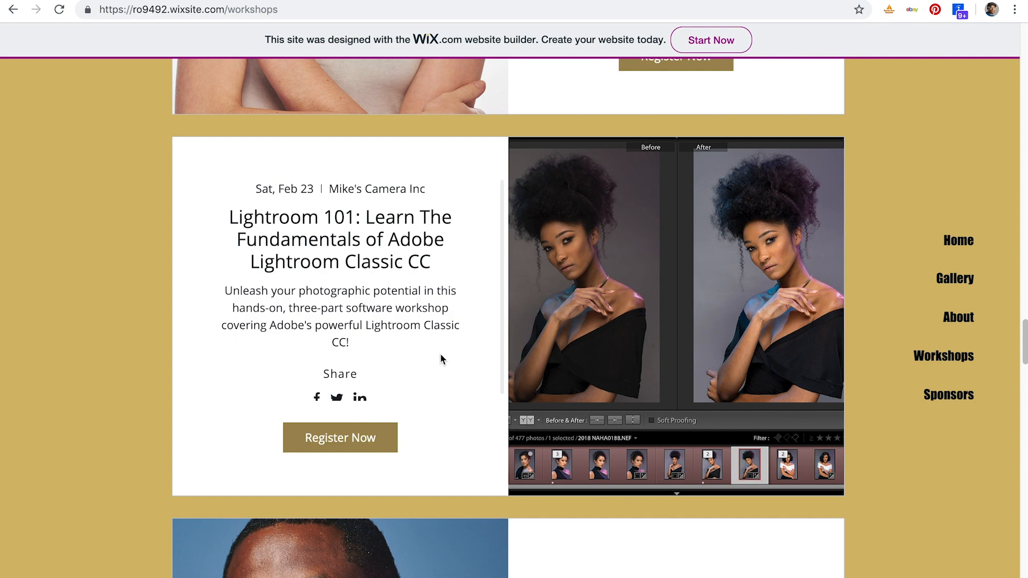
pyautogui.scroll(-5, 441, 354)
pyautogui.scroll(-3, 748, 321)
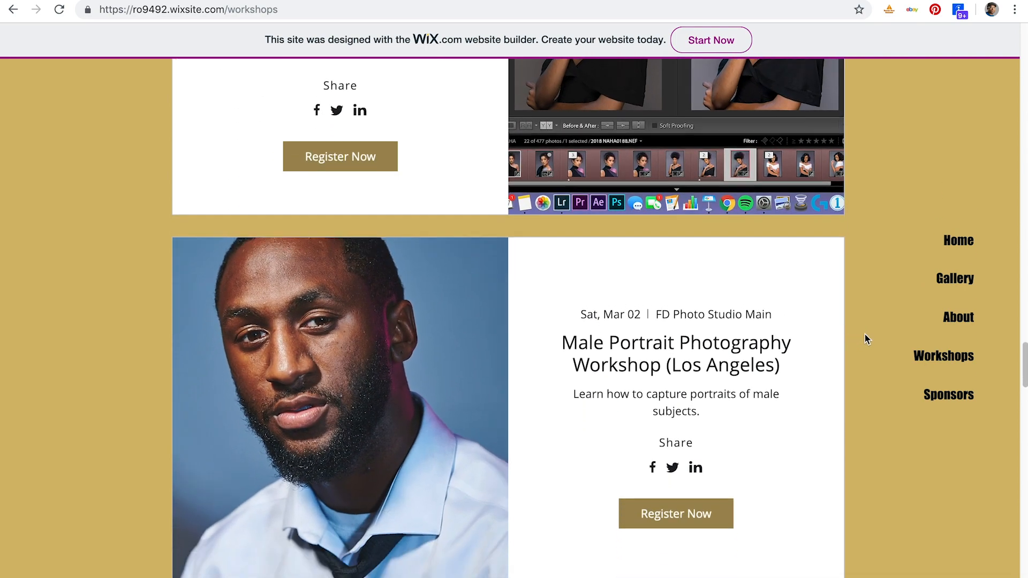
pyautogui.scroll(-2, 840, 312)
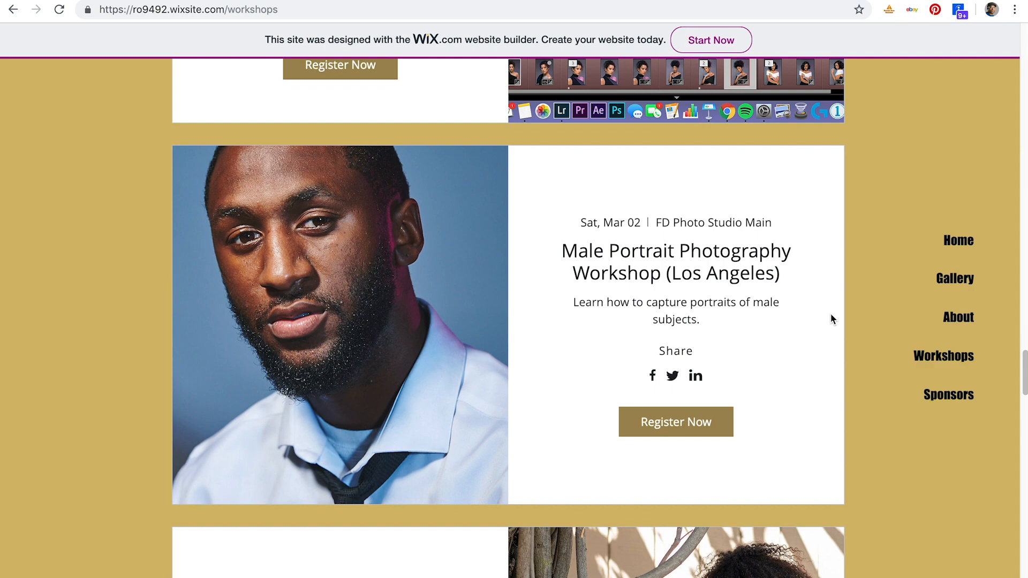
pyautogui.scroll(-7, 829, 321)
pyautogui.scroll(-2, 830, 324)
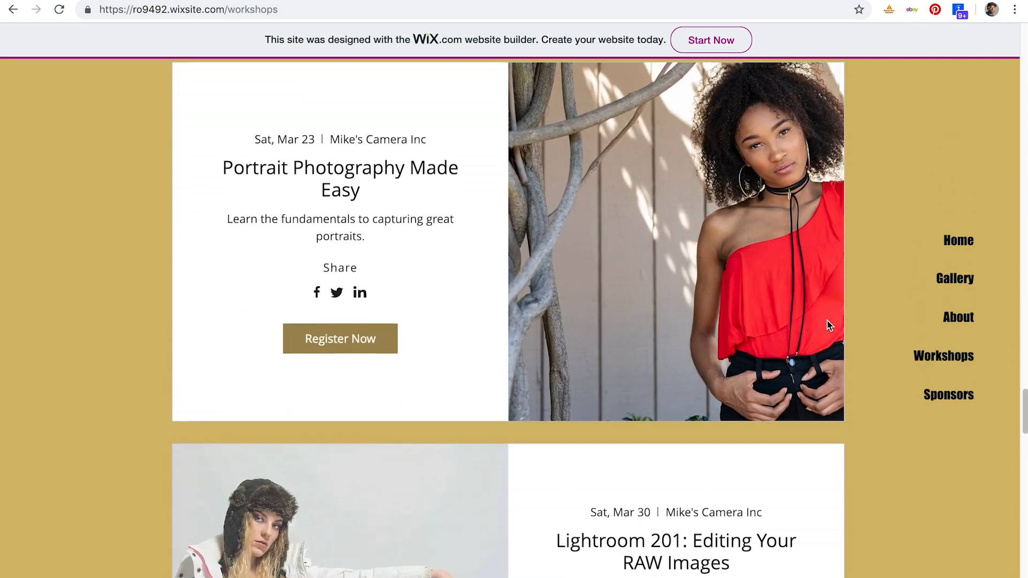
pyautogui.scroll(-3, 824, 323)
pyautogui.scroll(-9, 823, 325)
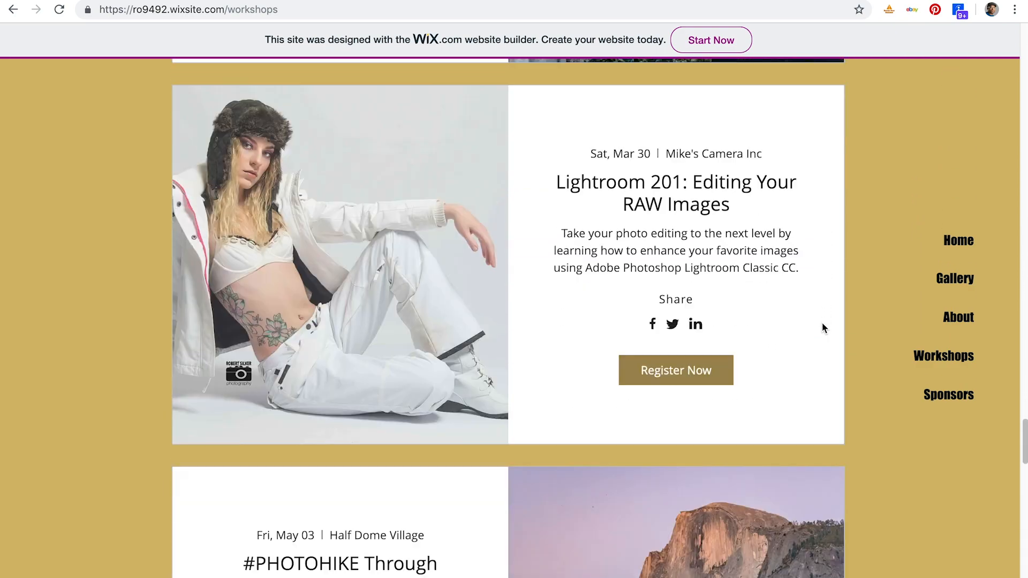
pyautogui.scroll(-1, 818, 328)
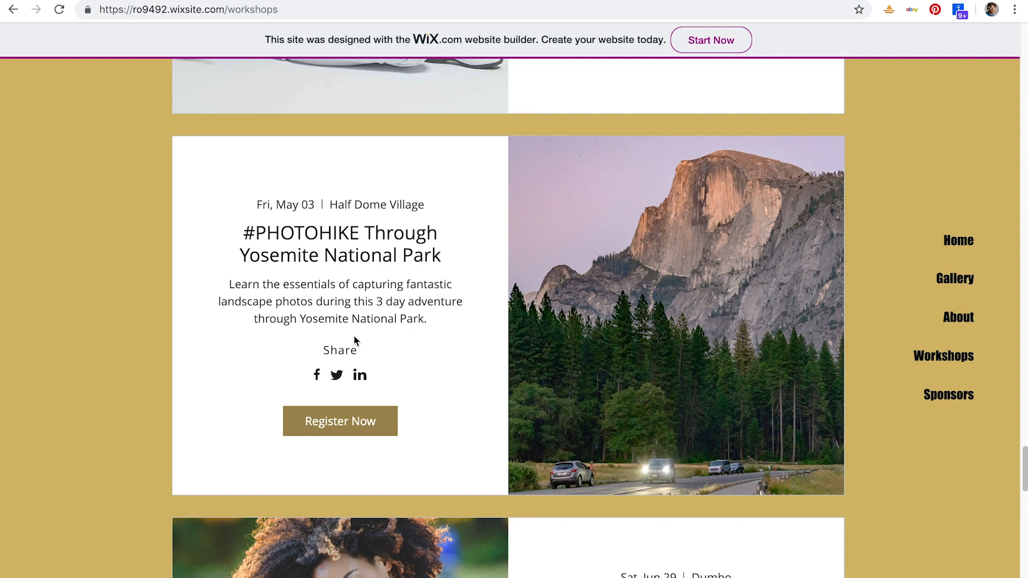
pyautogui.scroll(-6, 356, 339)
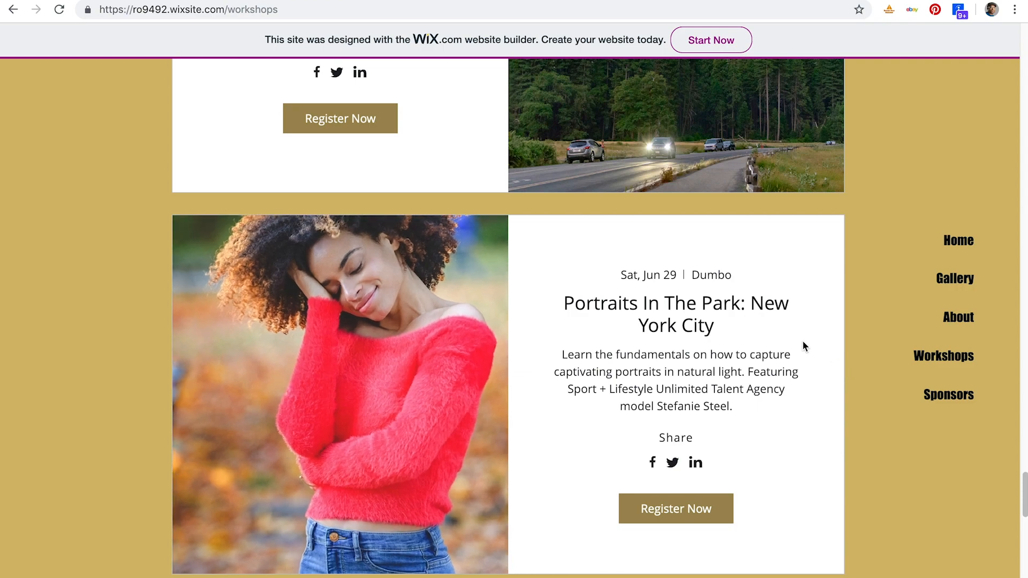
pyautogui.scroll(8, 801, 343)
pyautogui.scroll(20, 798, 343)
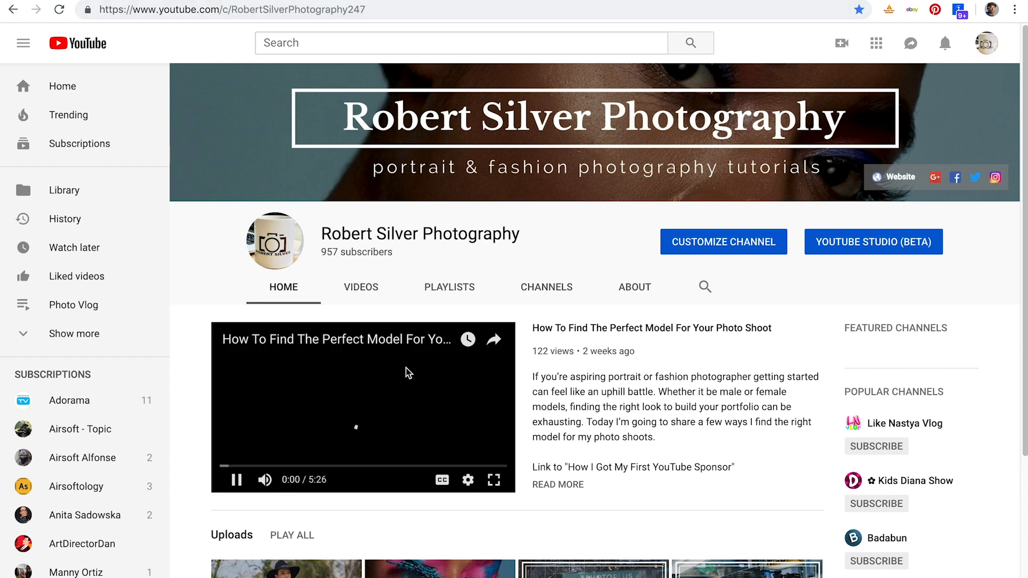
# Pause the featured video on the photography YouTube channel page and stop the running screen recording
pyautogui.click(236, 479)
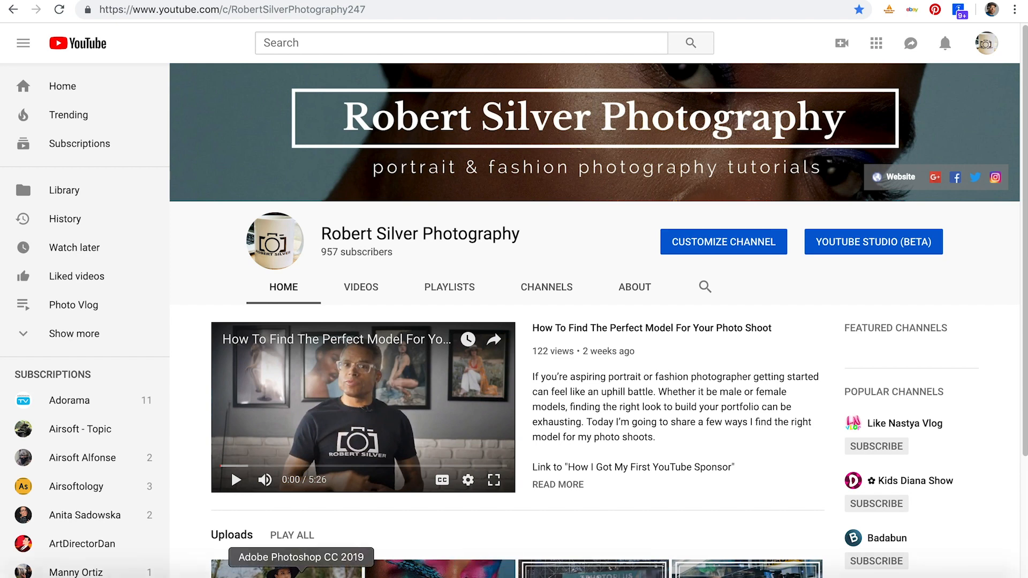
pyautogui.rightClick(649, 572)
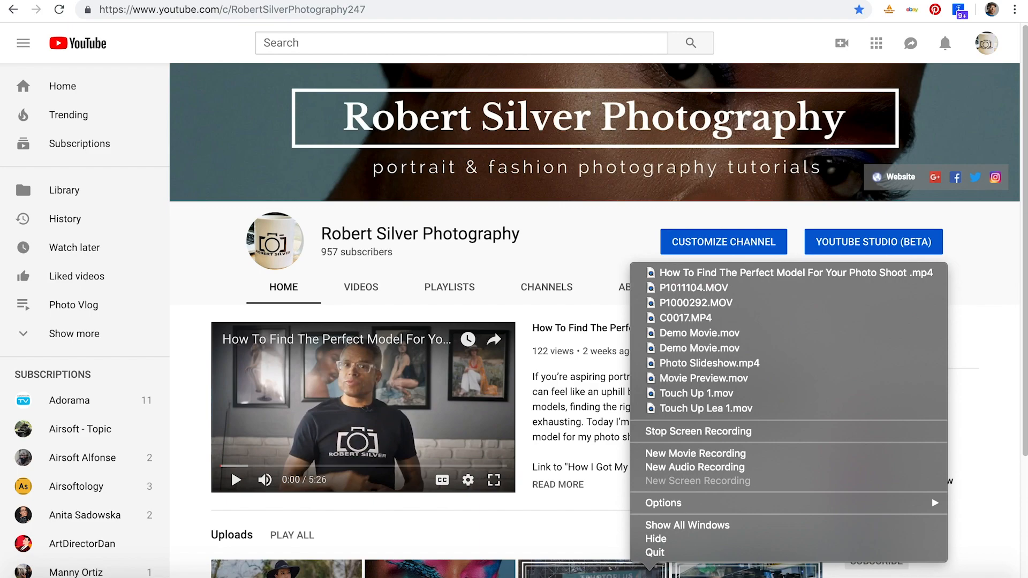
pyautogui.click(671, 431)
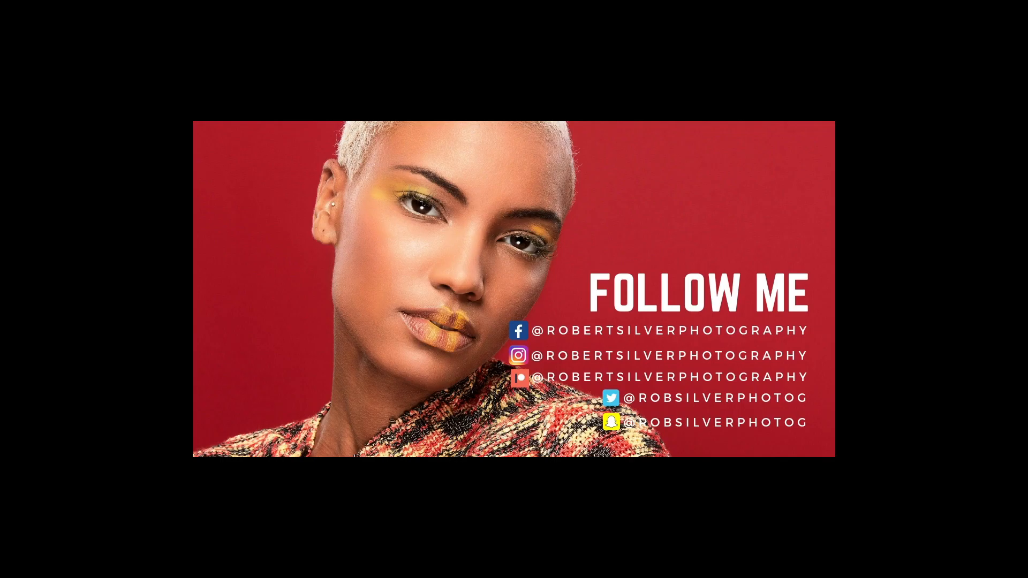